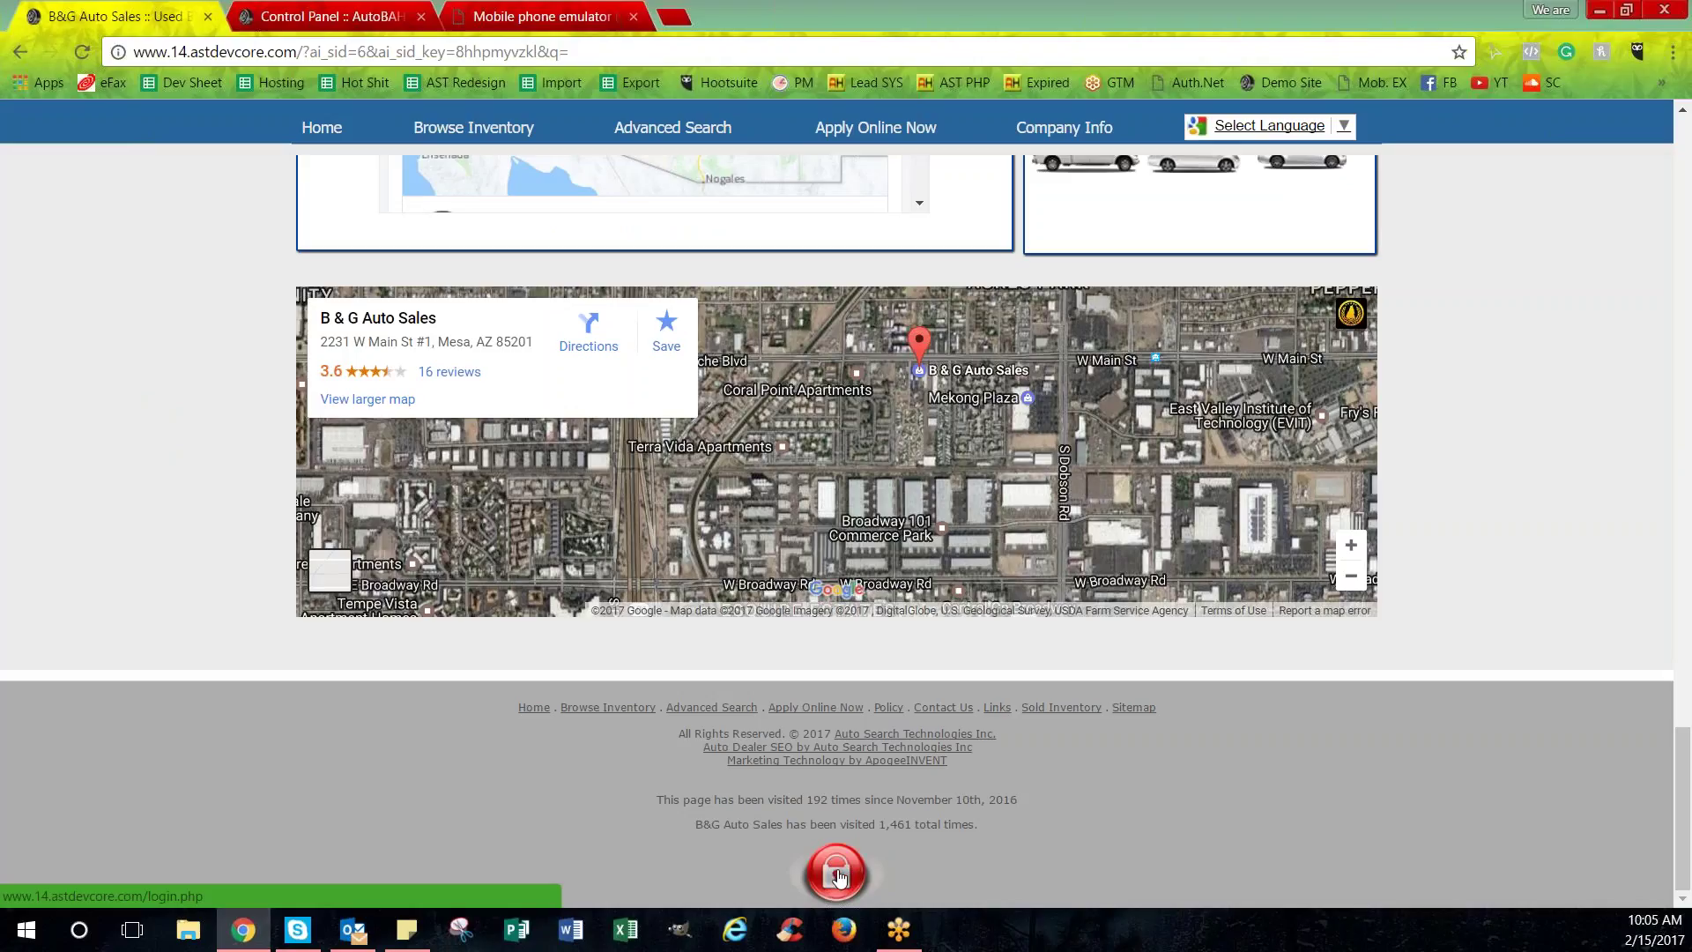
Open the login page from the website's footer and log in with the saved credentials.
left_click(838, 875)
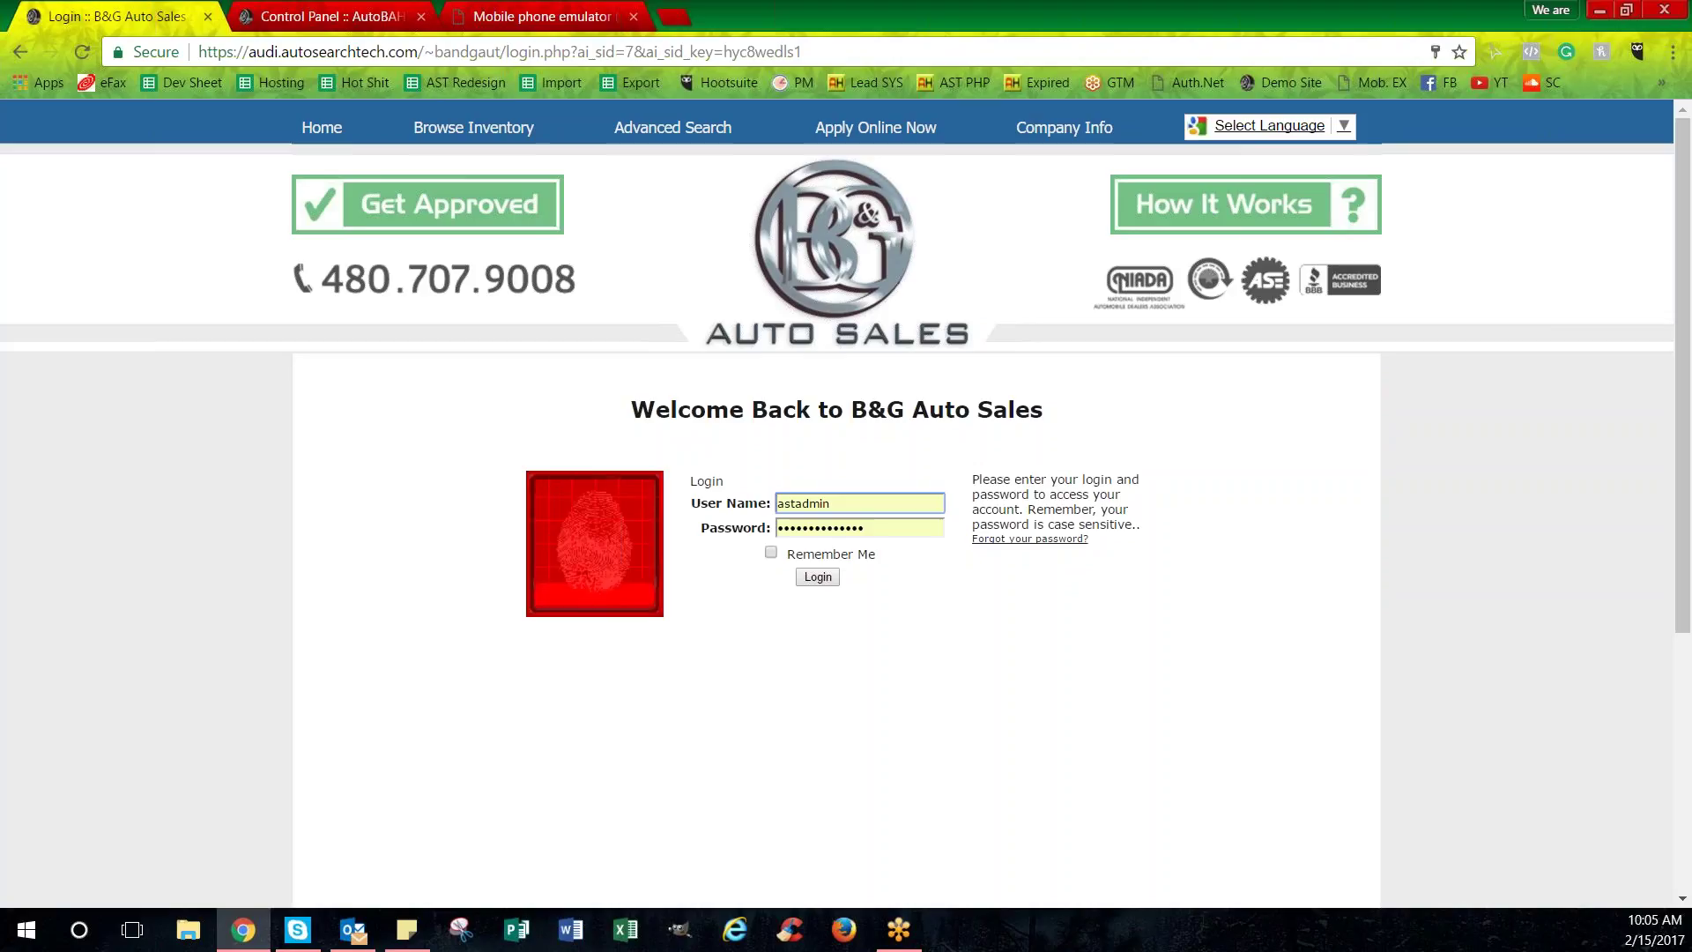
left_click(819, 577)
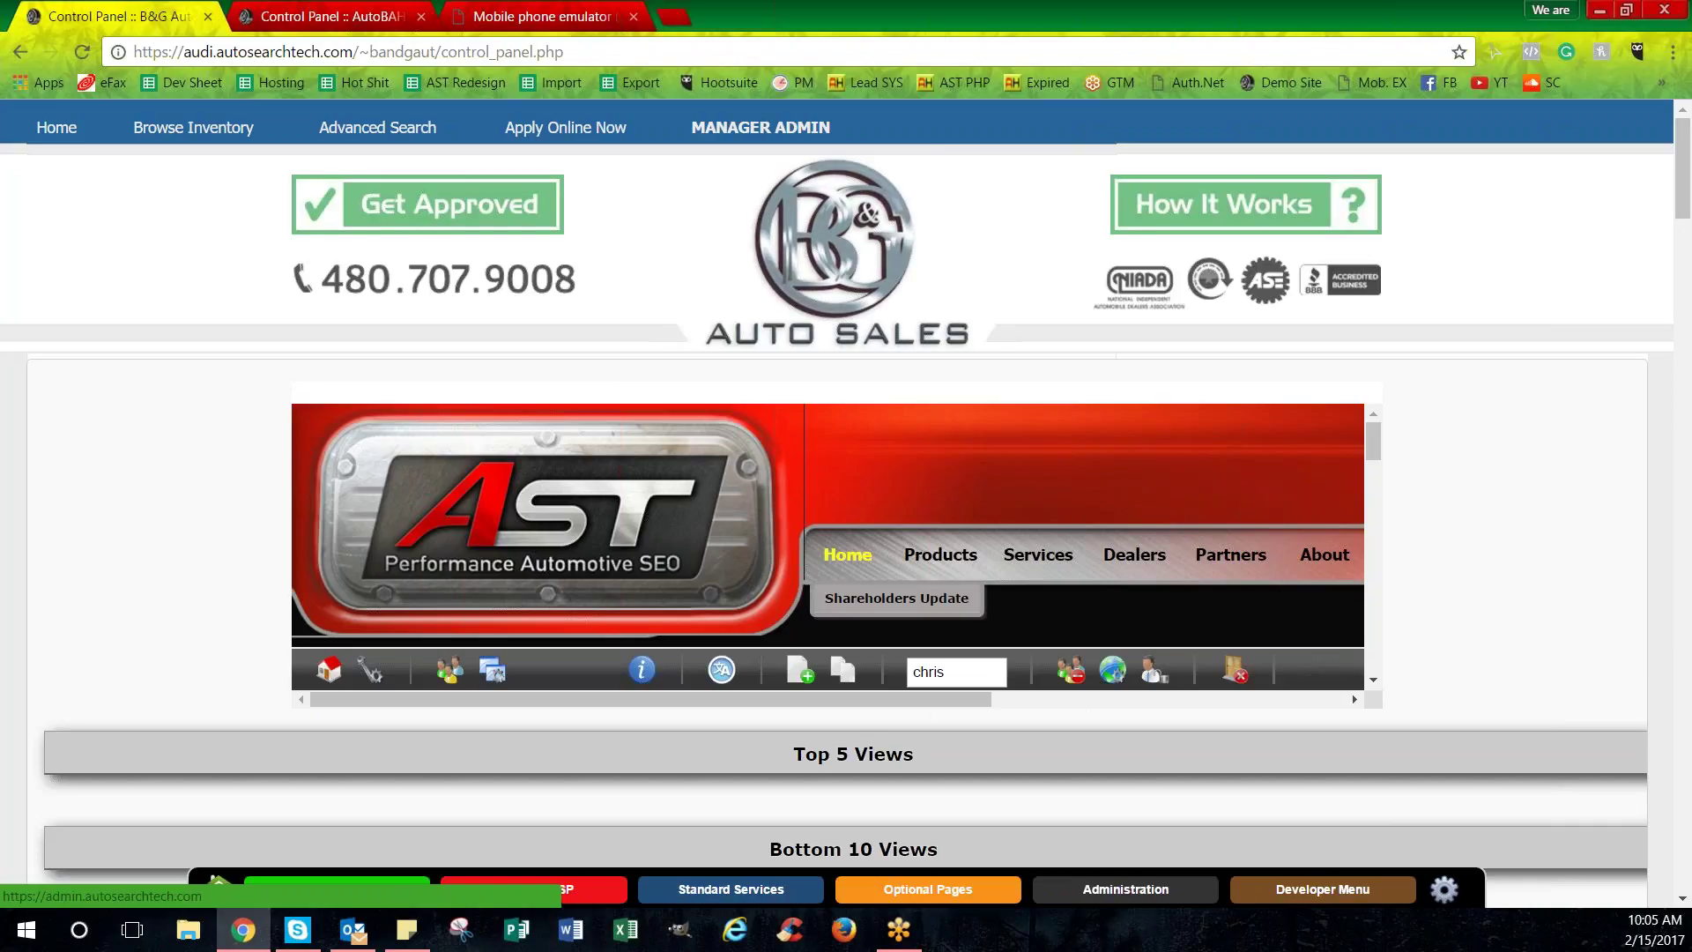
Review the control panel's view rankings, average time to sold by body type, and fastest sold vehicle sections.
scroll(1516, 518, "down", 1)
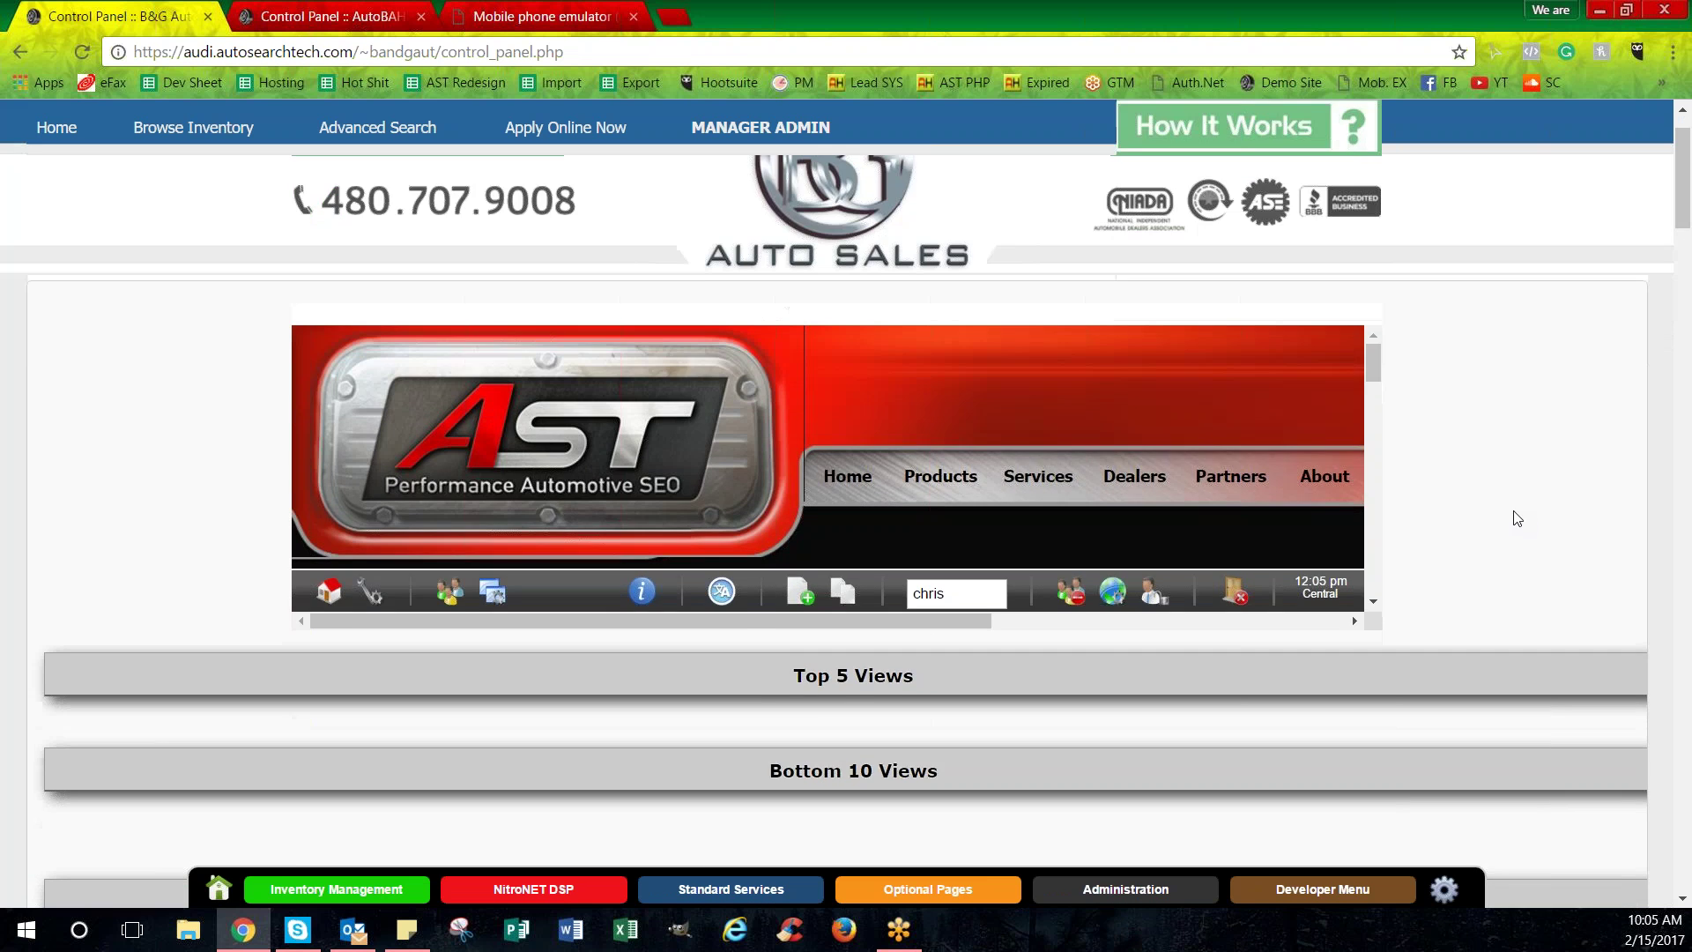
scroll(1516, 518, "down", 1)
scroll(1518, 517, "down", 2)
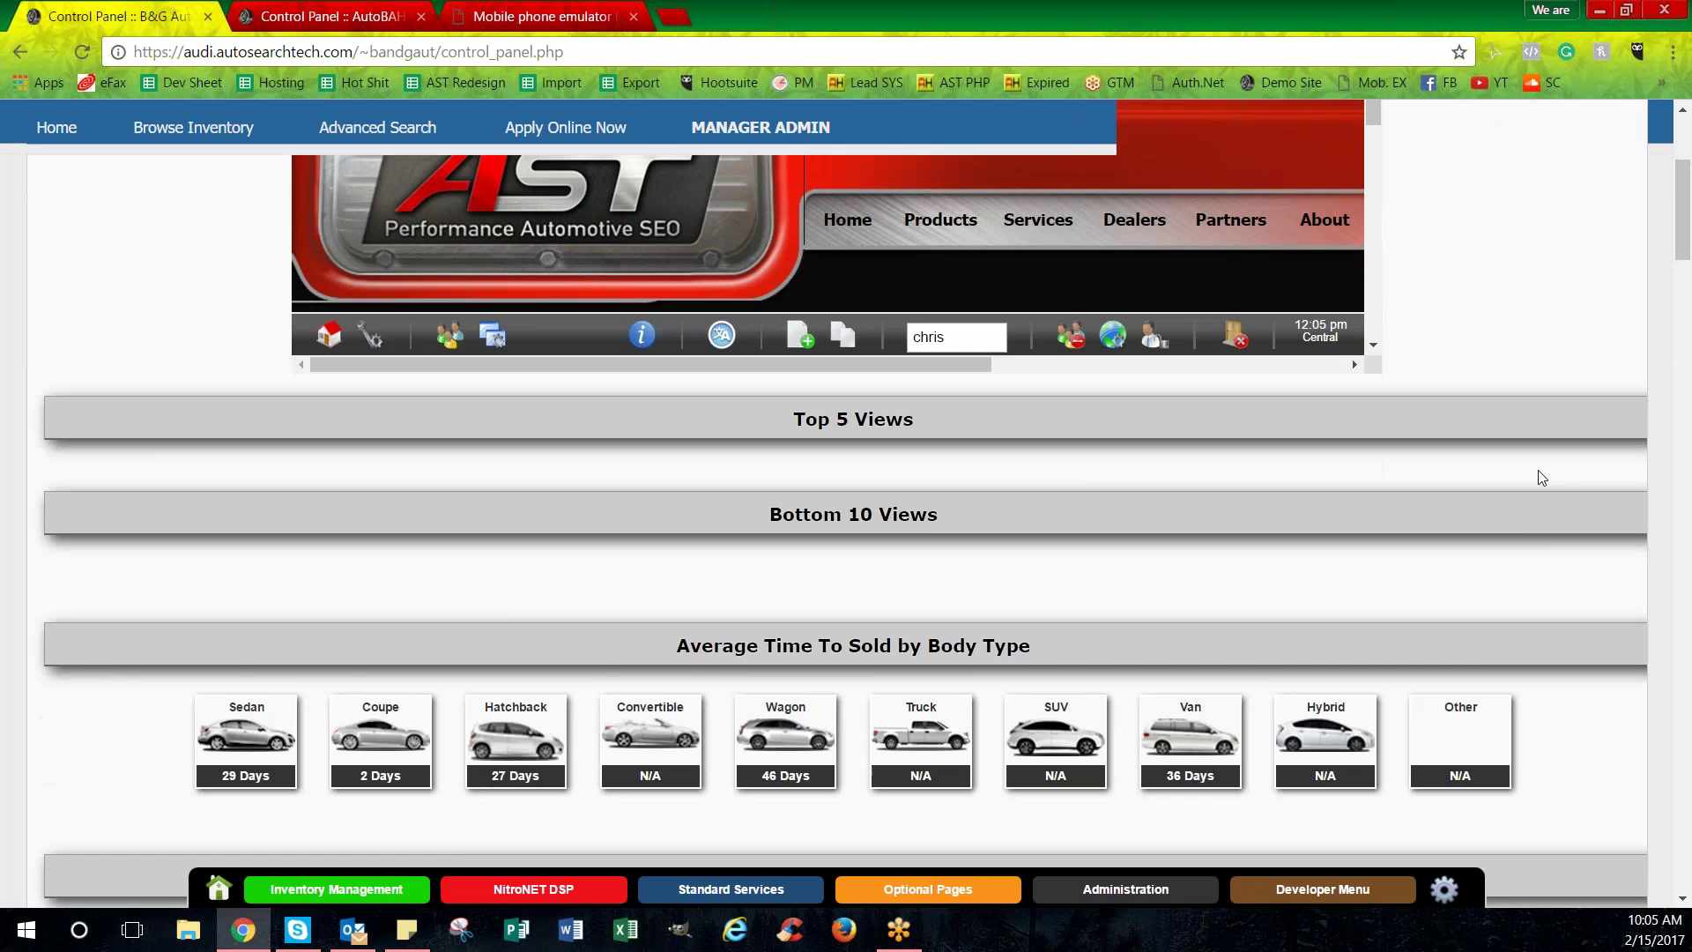
scroll(1547, 476, "down", 2)
scroll(1553, 474, "down", 4)
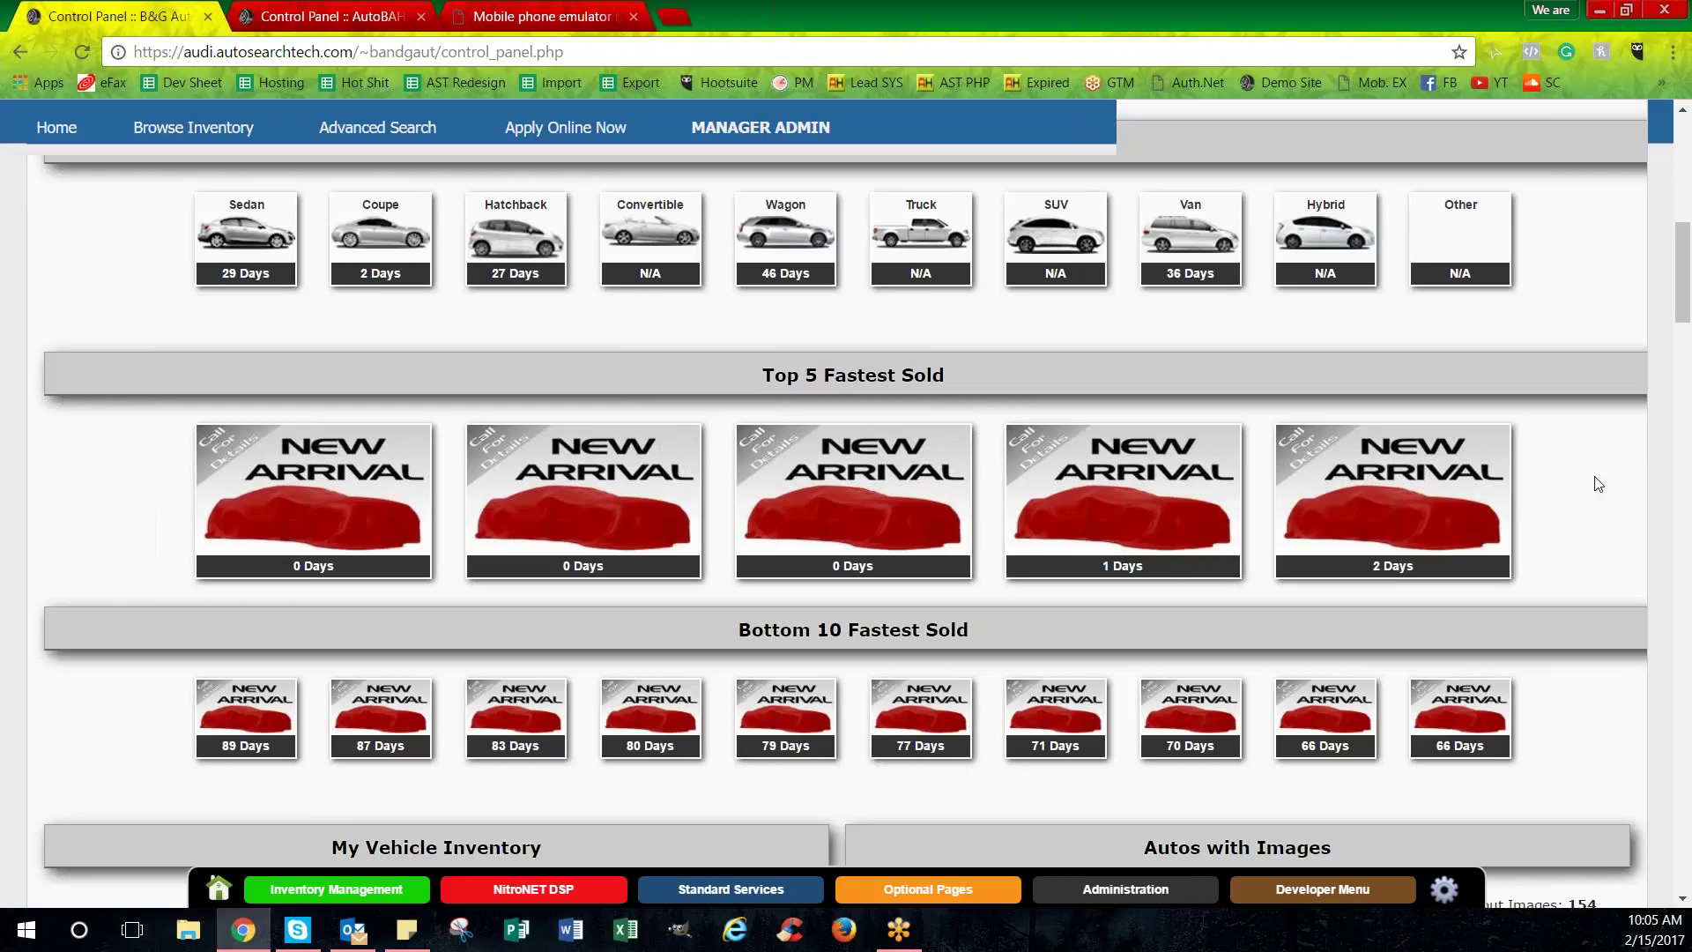
scroll(1598, 482, "down", 2)
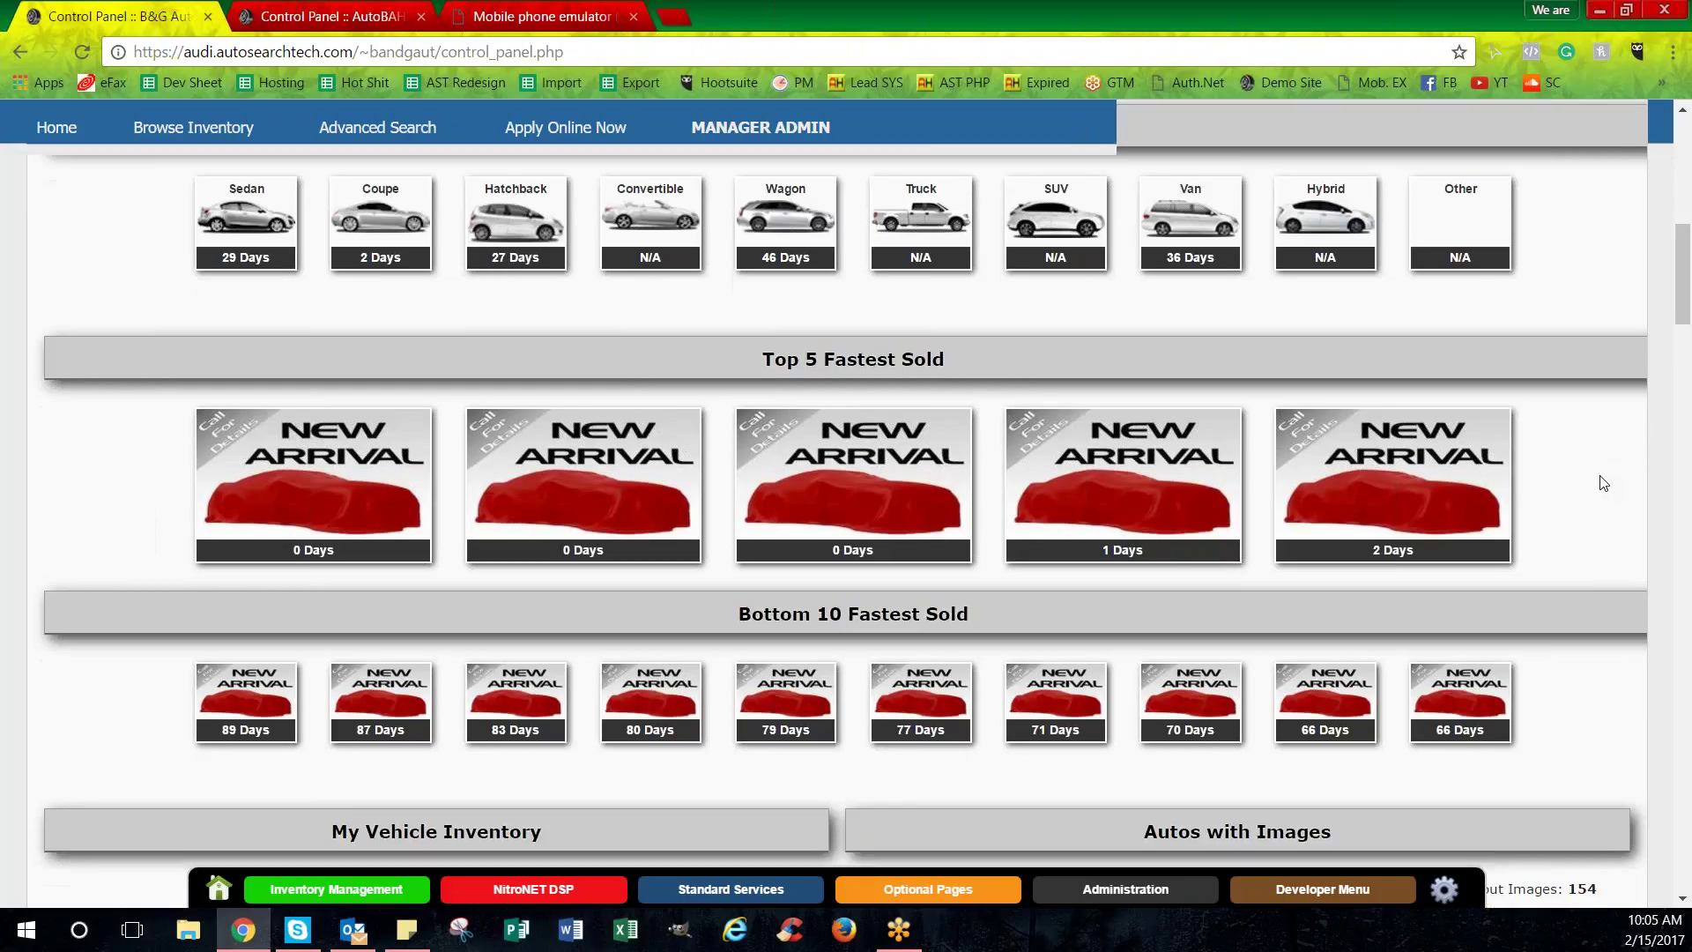
scroll(1601, 481, "down", 2)
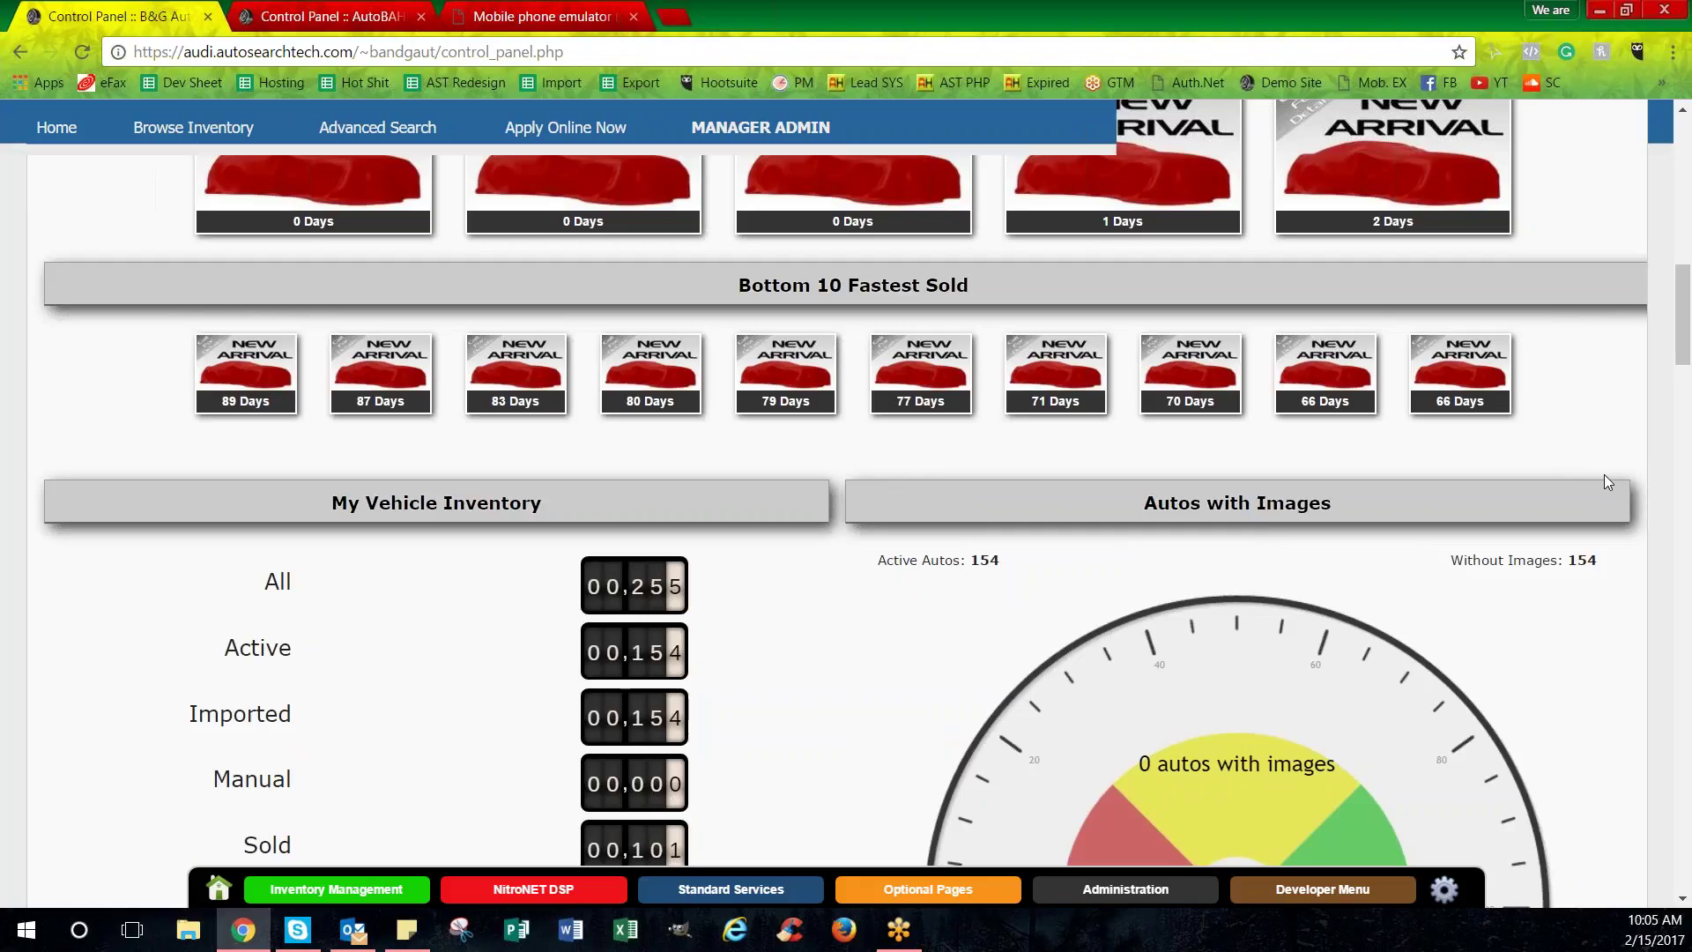
Examine the My Vehicle Inventory counters, the images, description and features gauges, and the Website Keywords list.
scroll(1603, 476, "down", 2)
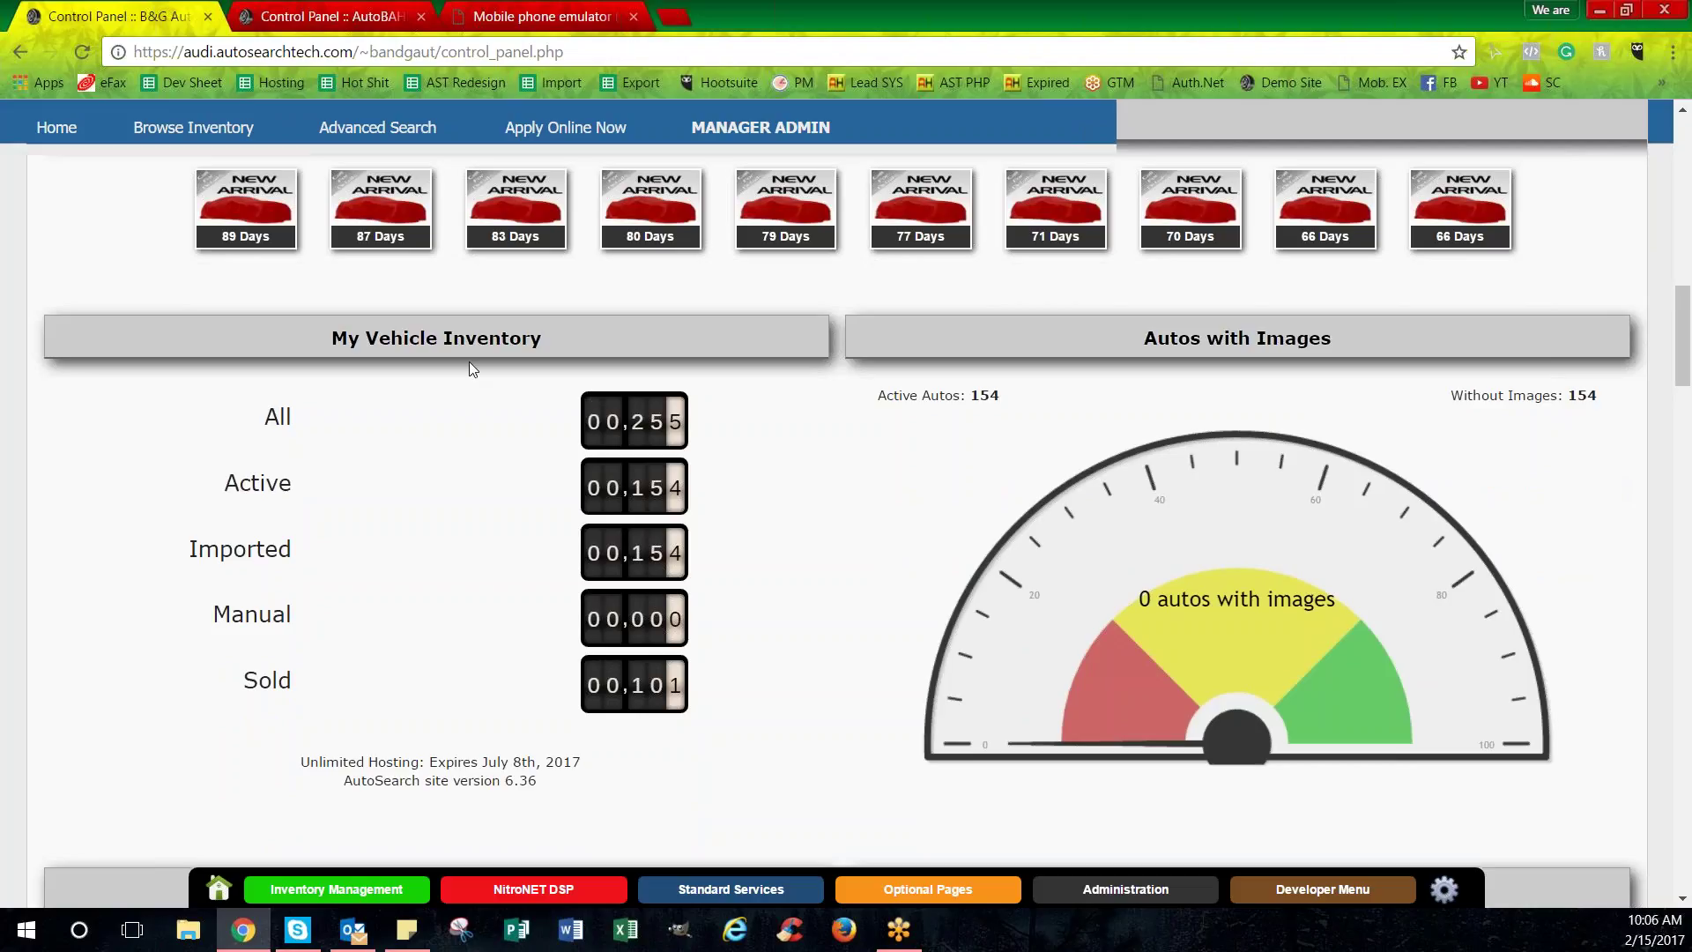
left_click_drag(543, 339, 328, 338)
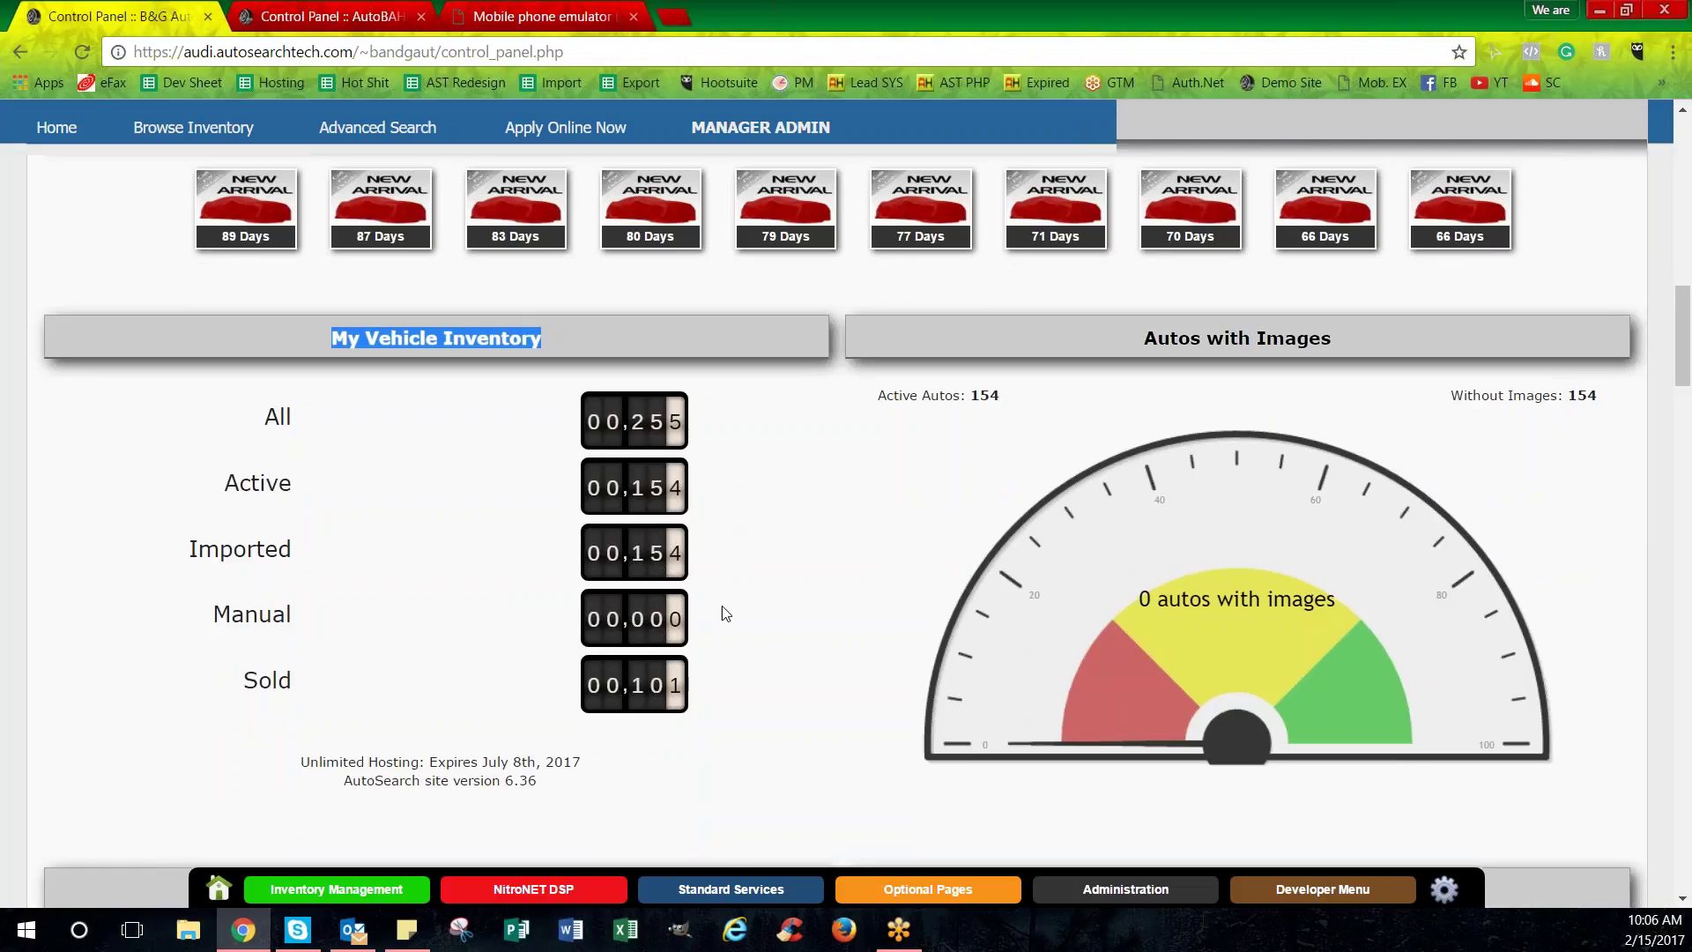
left_click_drag(718, 623, 583, 621)
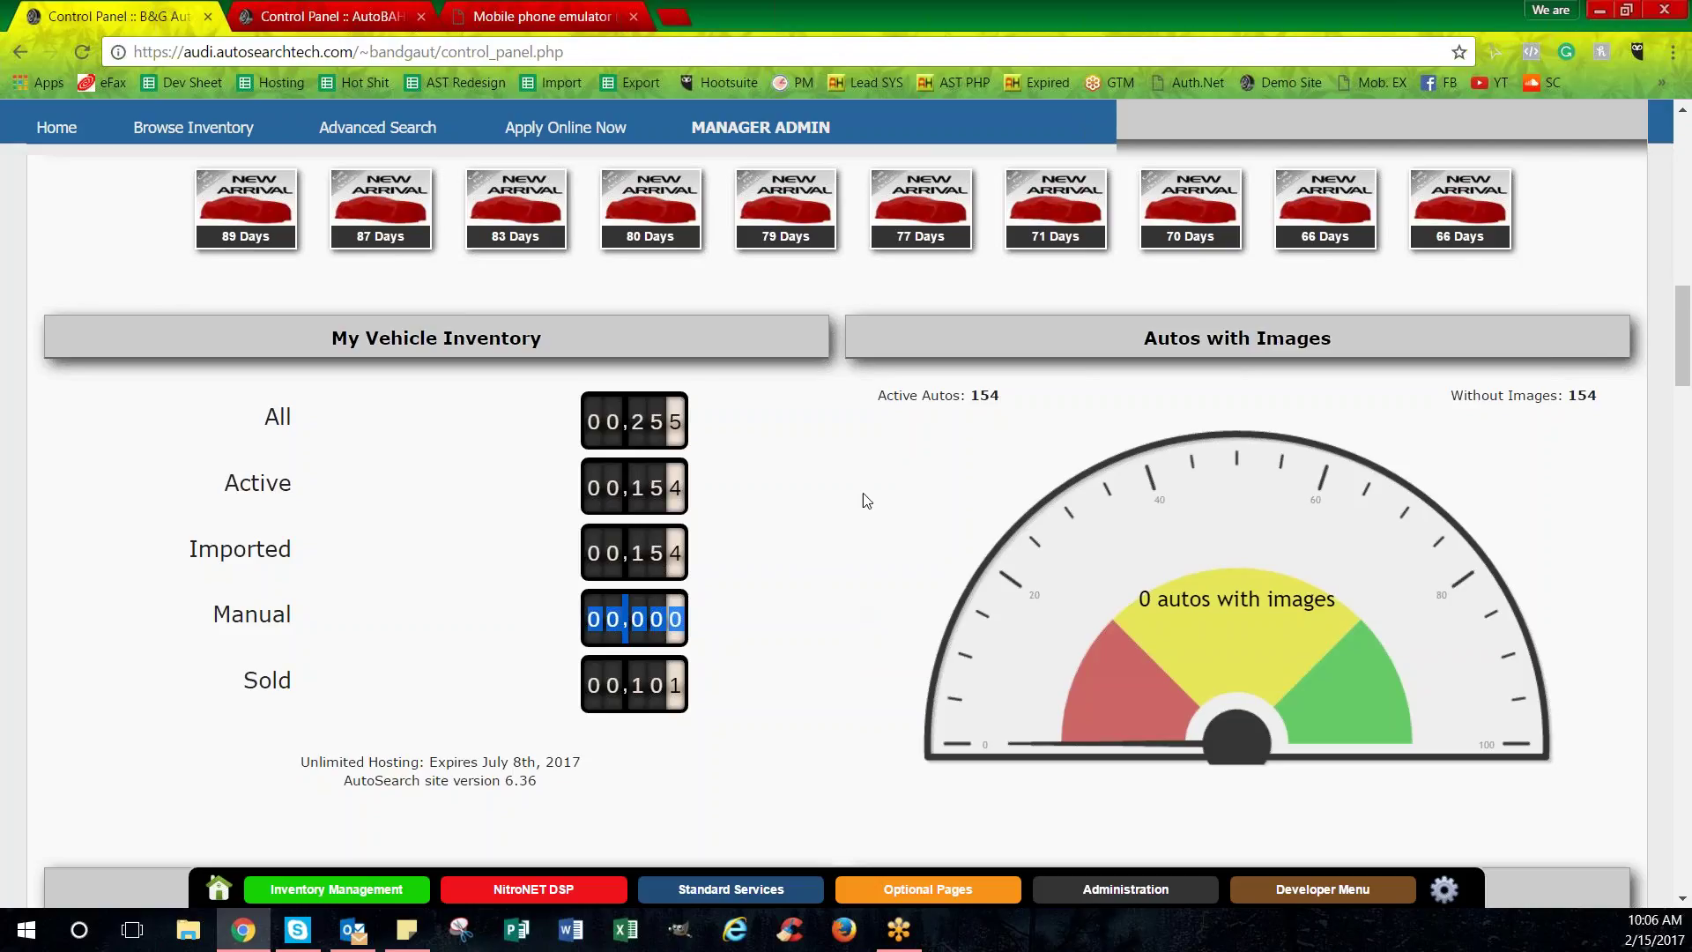
scroll(865, 494, "down", 1)
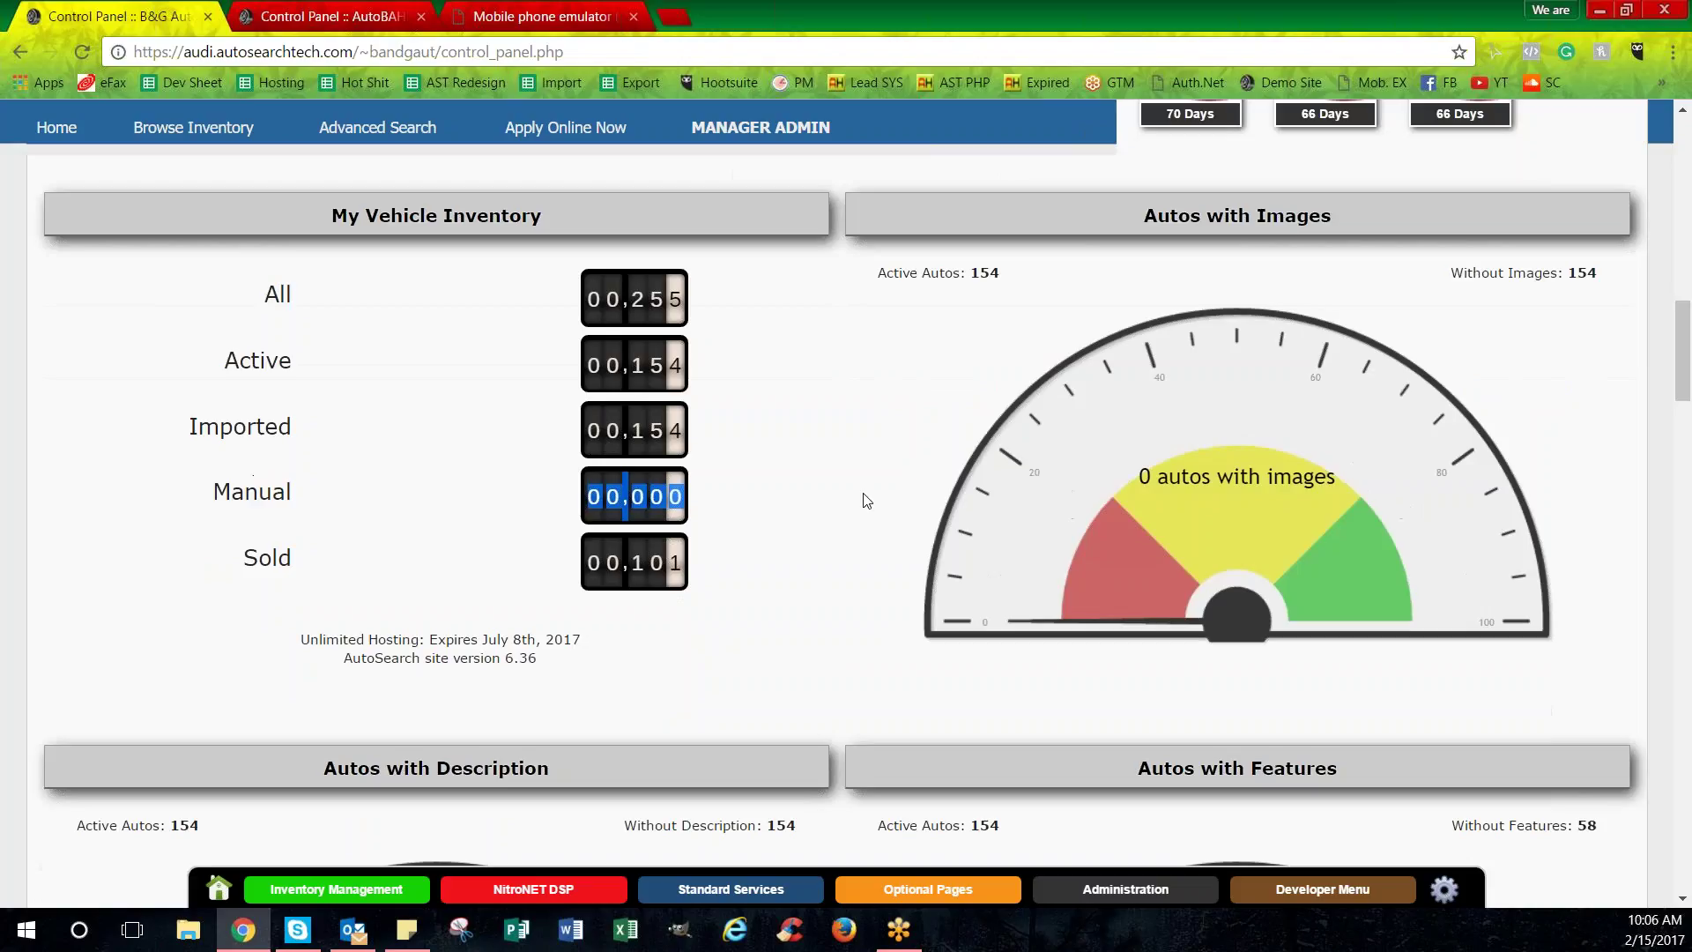
scroll(870, 465, "down", 3)
scroll(866, 458, "down", 1)
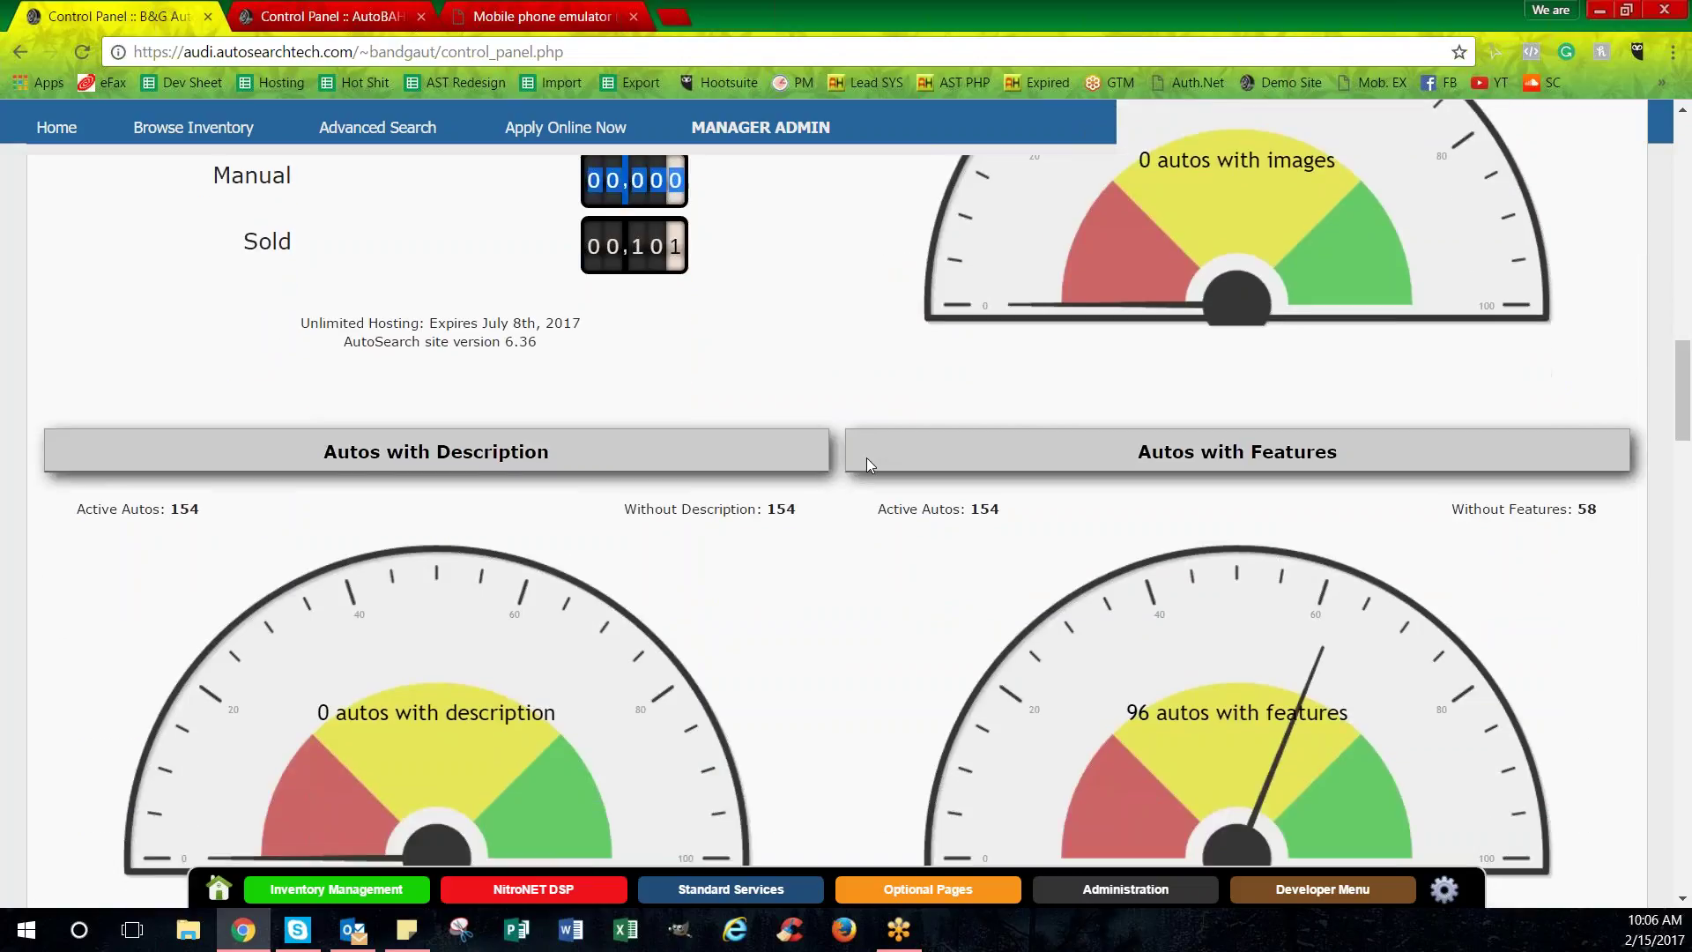
scroll(865, 457, "down", 4)
left_click_drag(1364, 631, 69, 610)
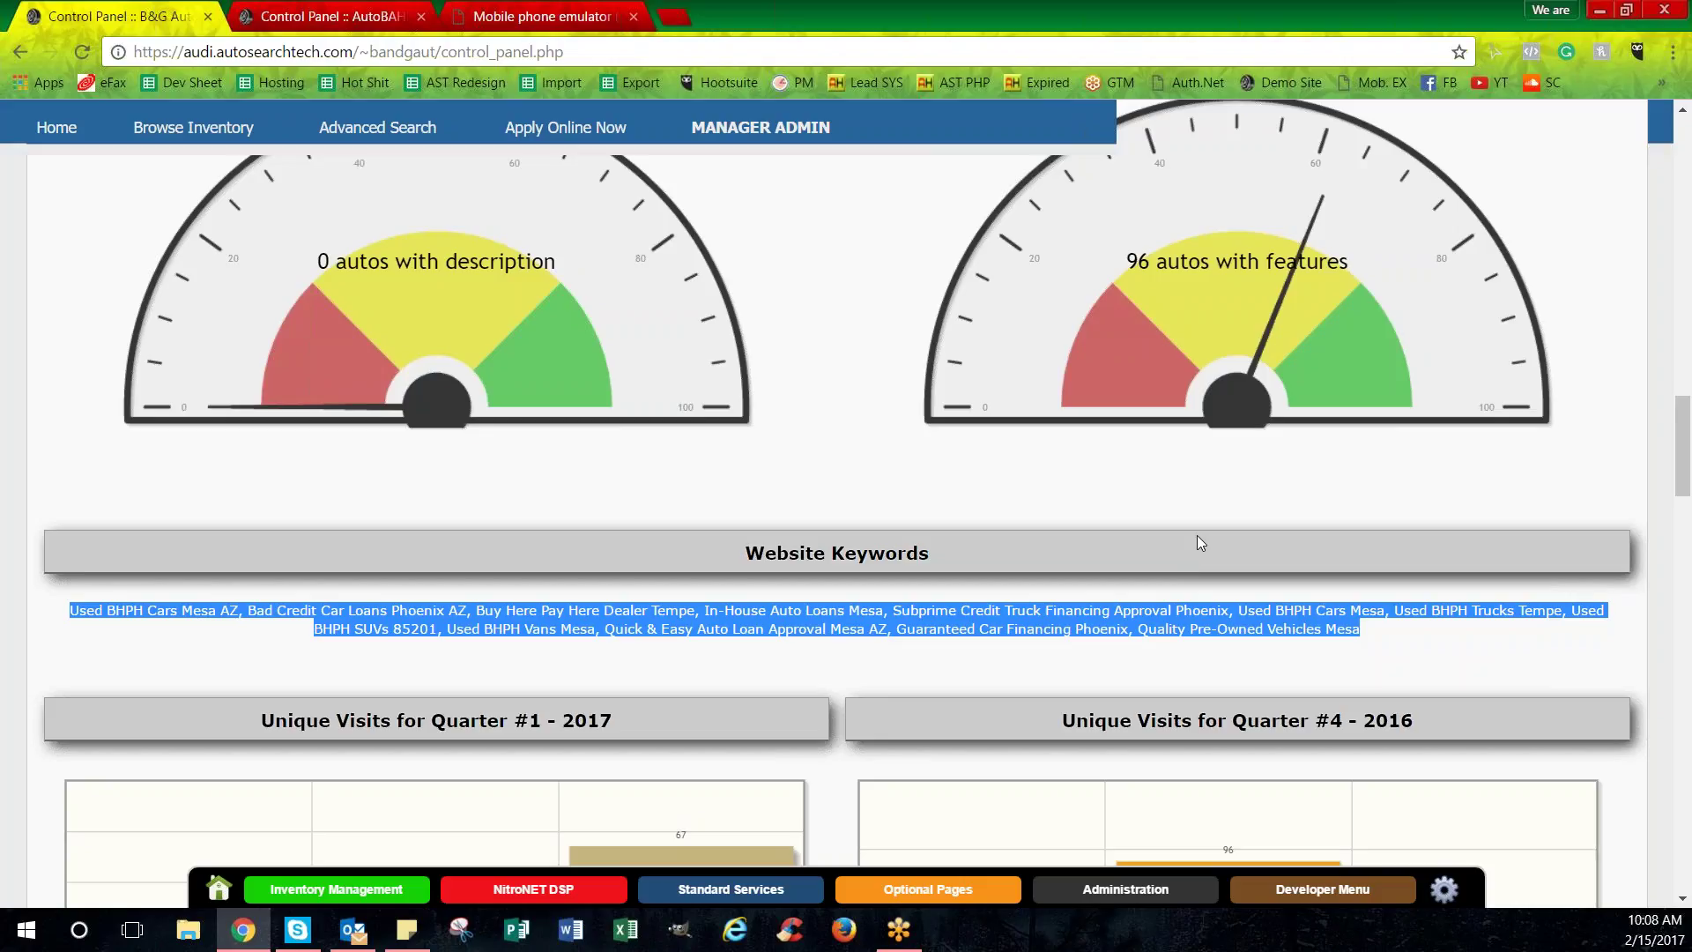
Examine the quarterly unique visits charts and the Applications and Choke Page Coupons gauges.
scroll(1197, 536, "down", 2)
scroll(1124, 526, "down", 4)
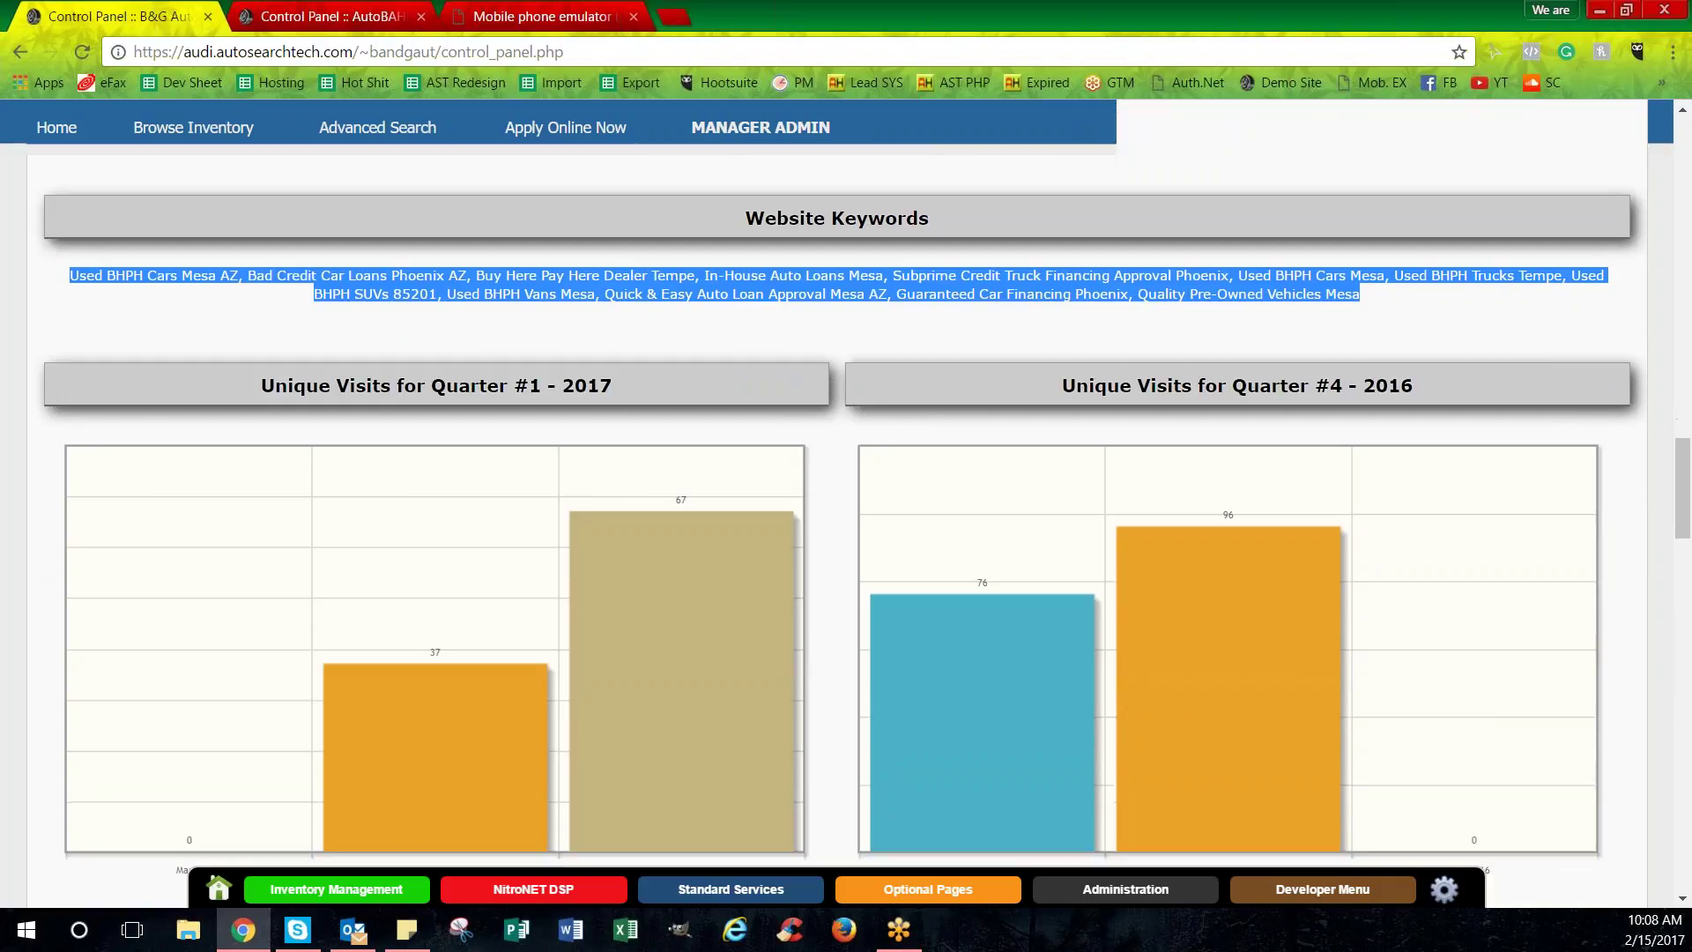
scroll(900, 363, "down", 2)
scroll(1029, 304, "down", 1)
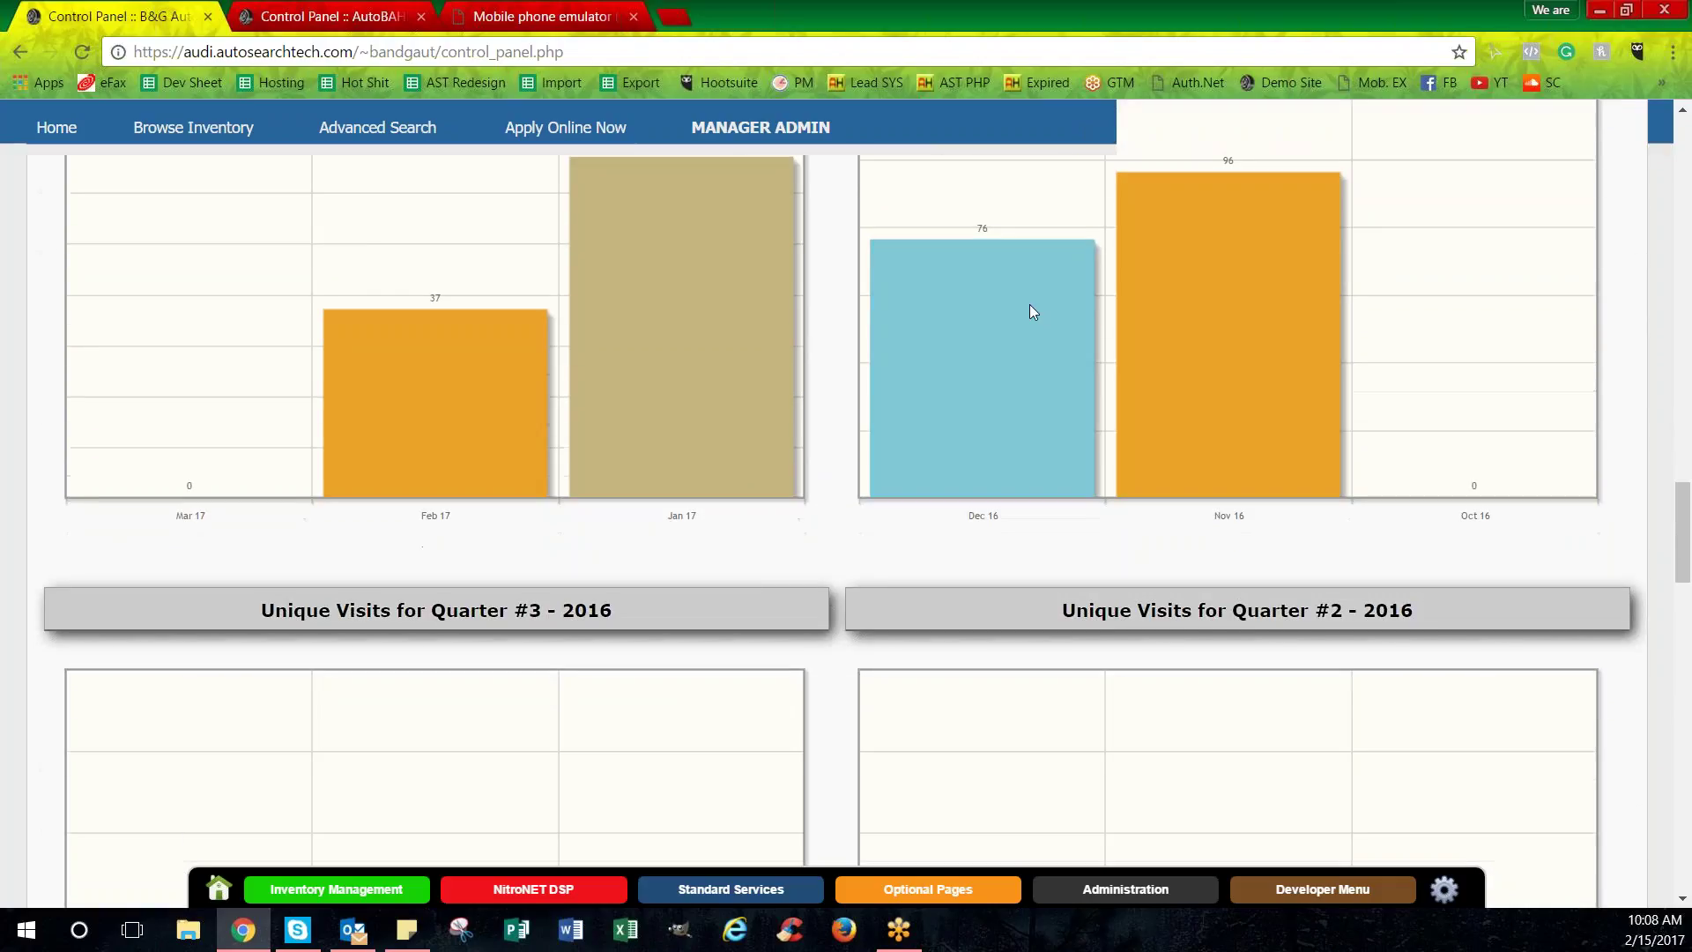
scroll(1074, 303, "down", 2)
scroll(1075, 308, "down", 4)
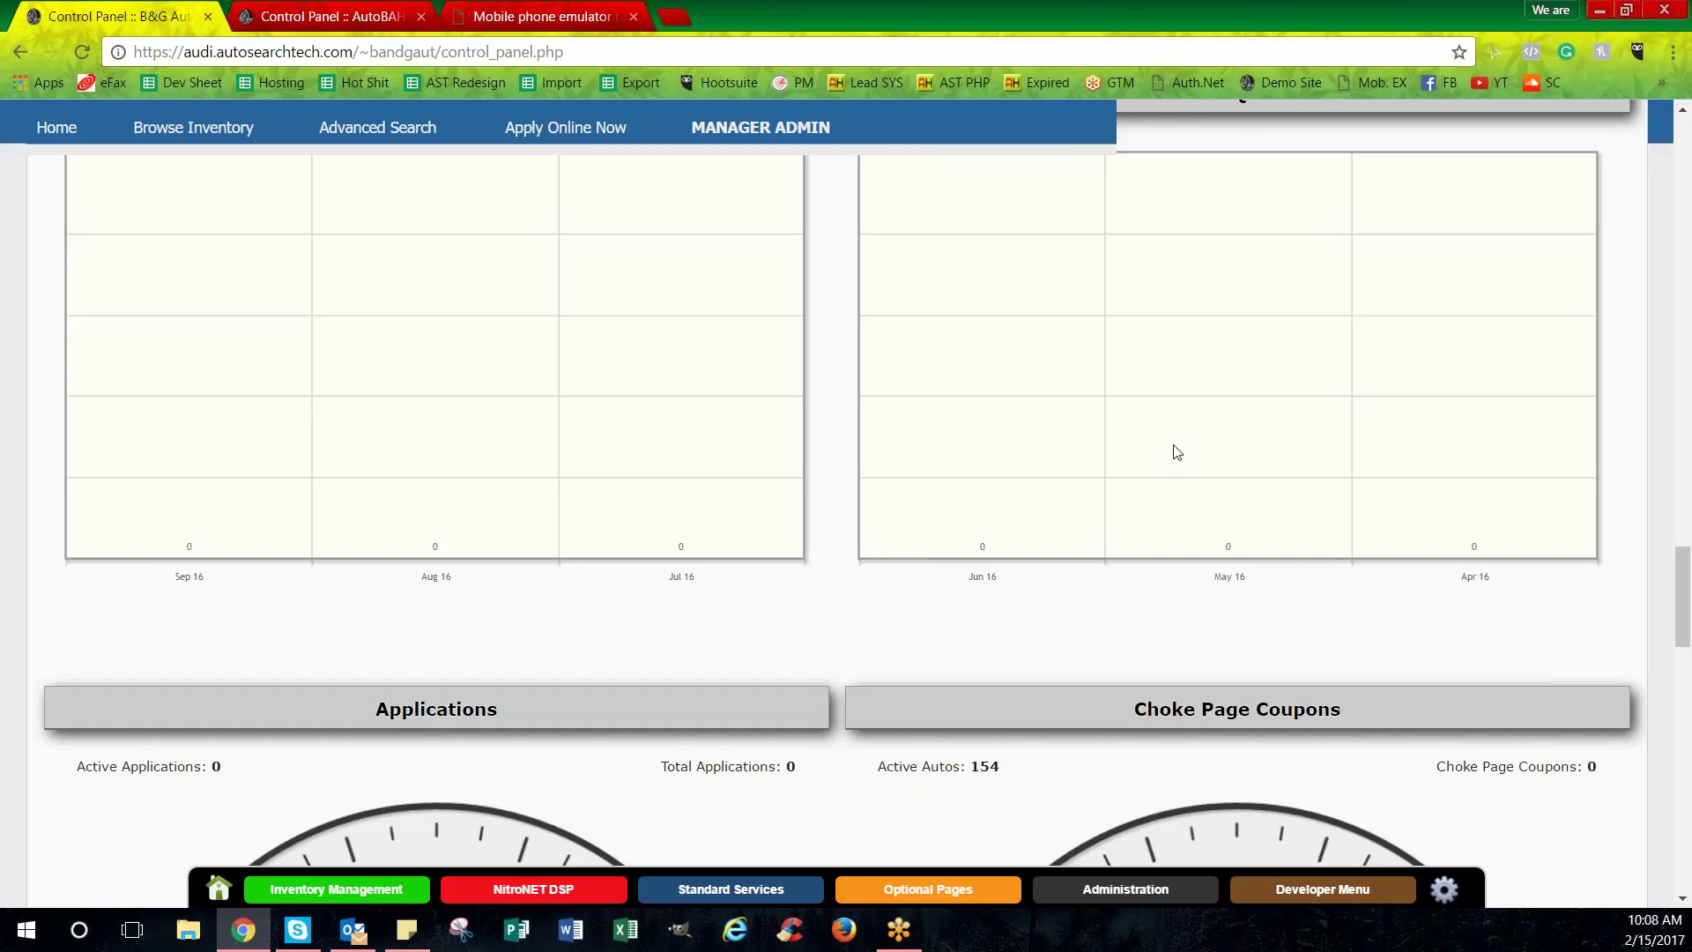
scroll(1177, 452, "down", 4)
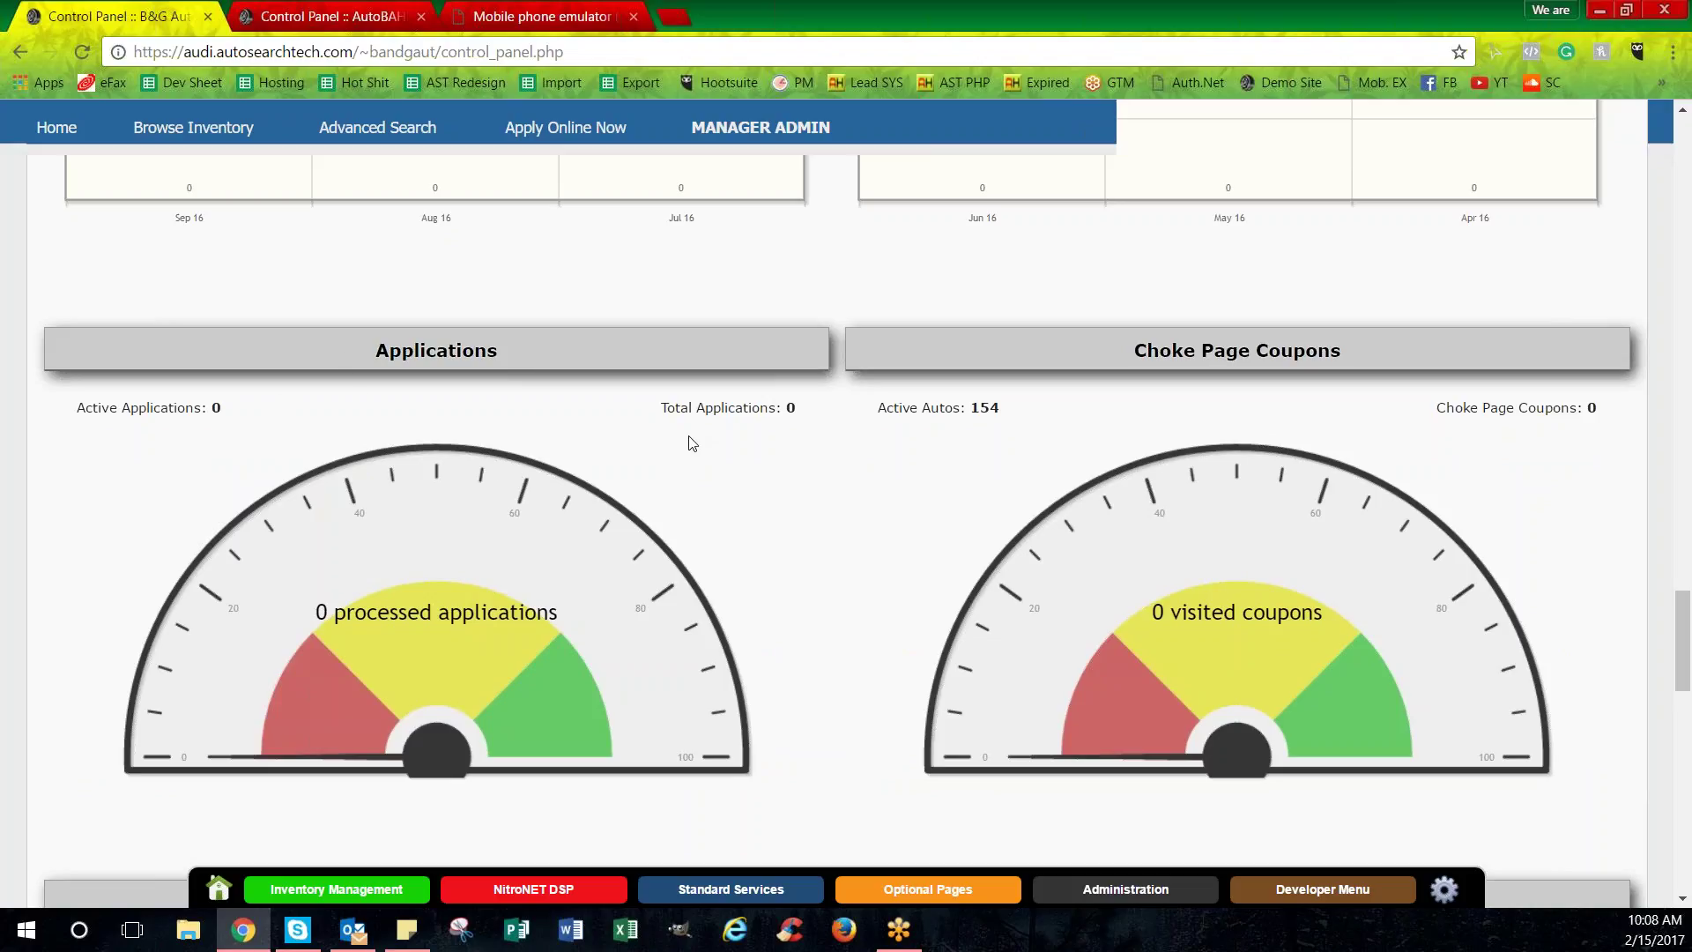
Examine the search engine referrals, the Mobile Versus Desktop chart, and the Vehicle and Contact Us Inquiries gauges.
scroll(696, 437, "down", 8)
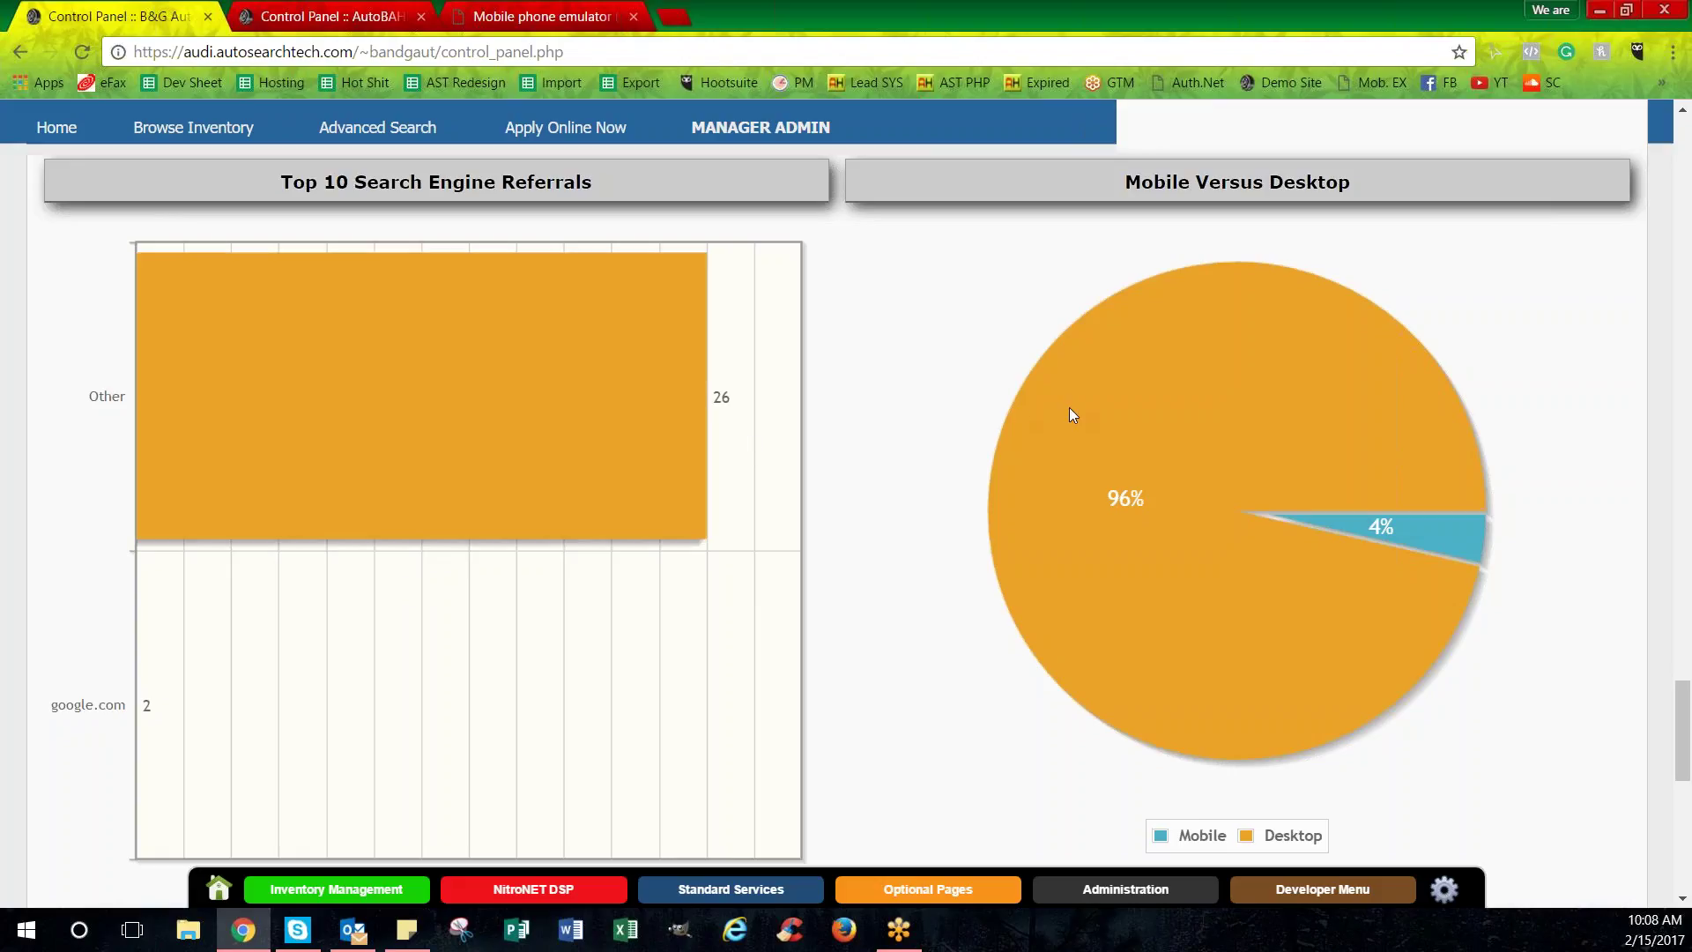
left_click_drag(1122, 183, 1352, 184)
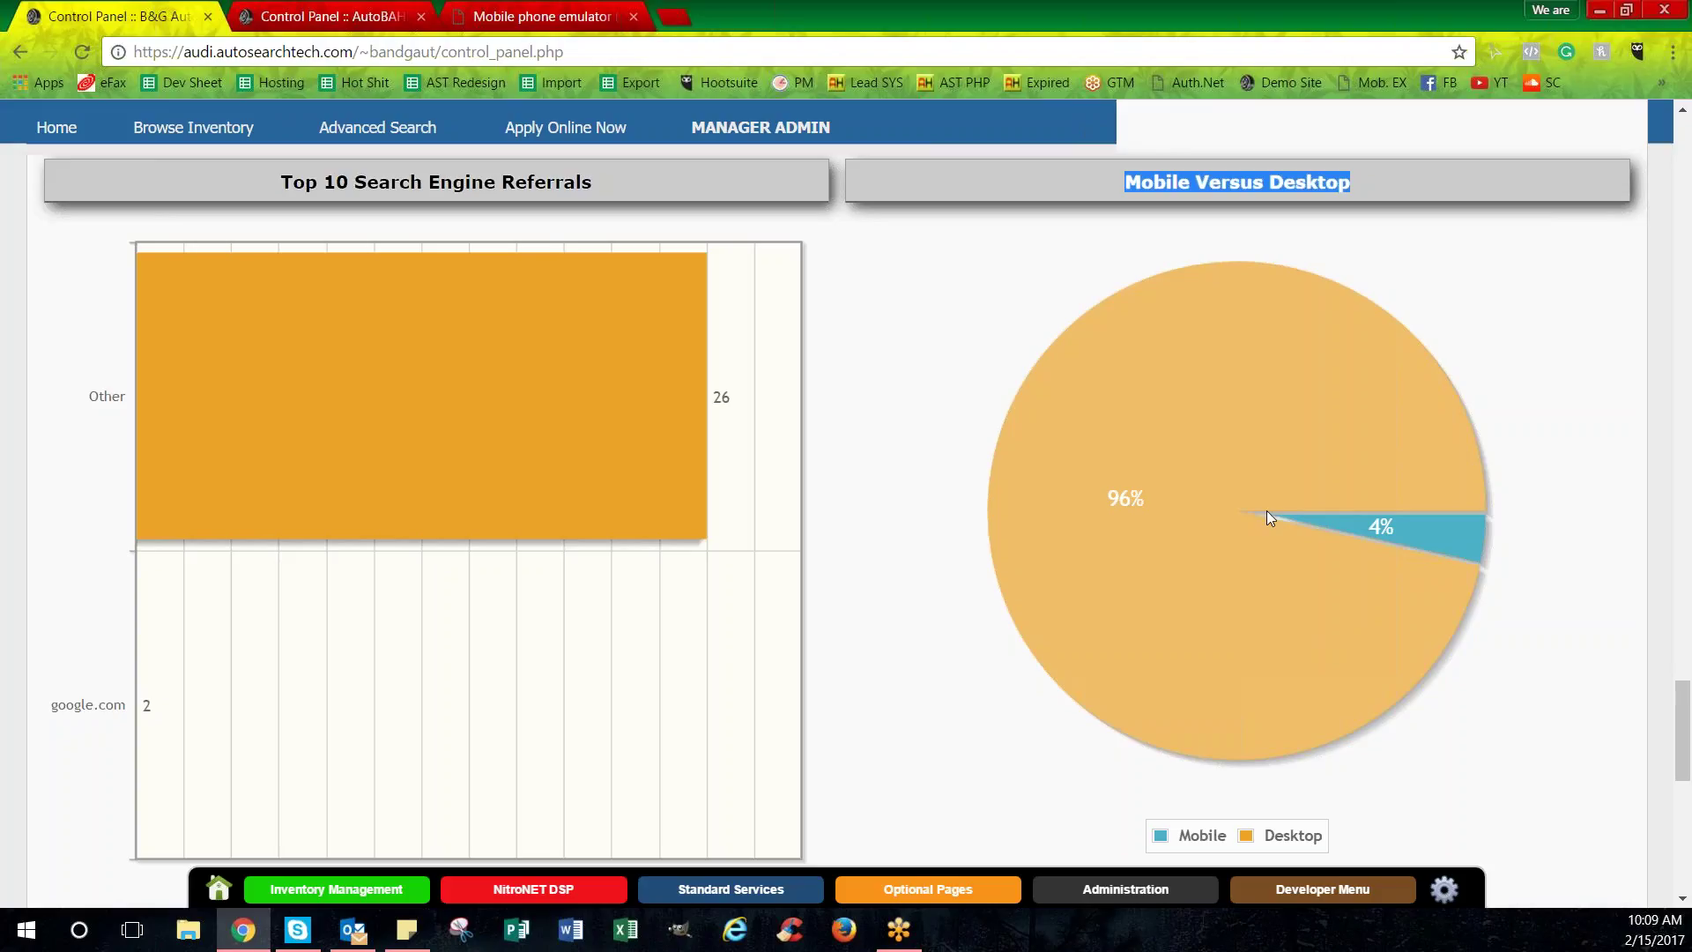
scroll(1266, 510, "down", 1)
scroll(1266, 510, "down", 5)
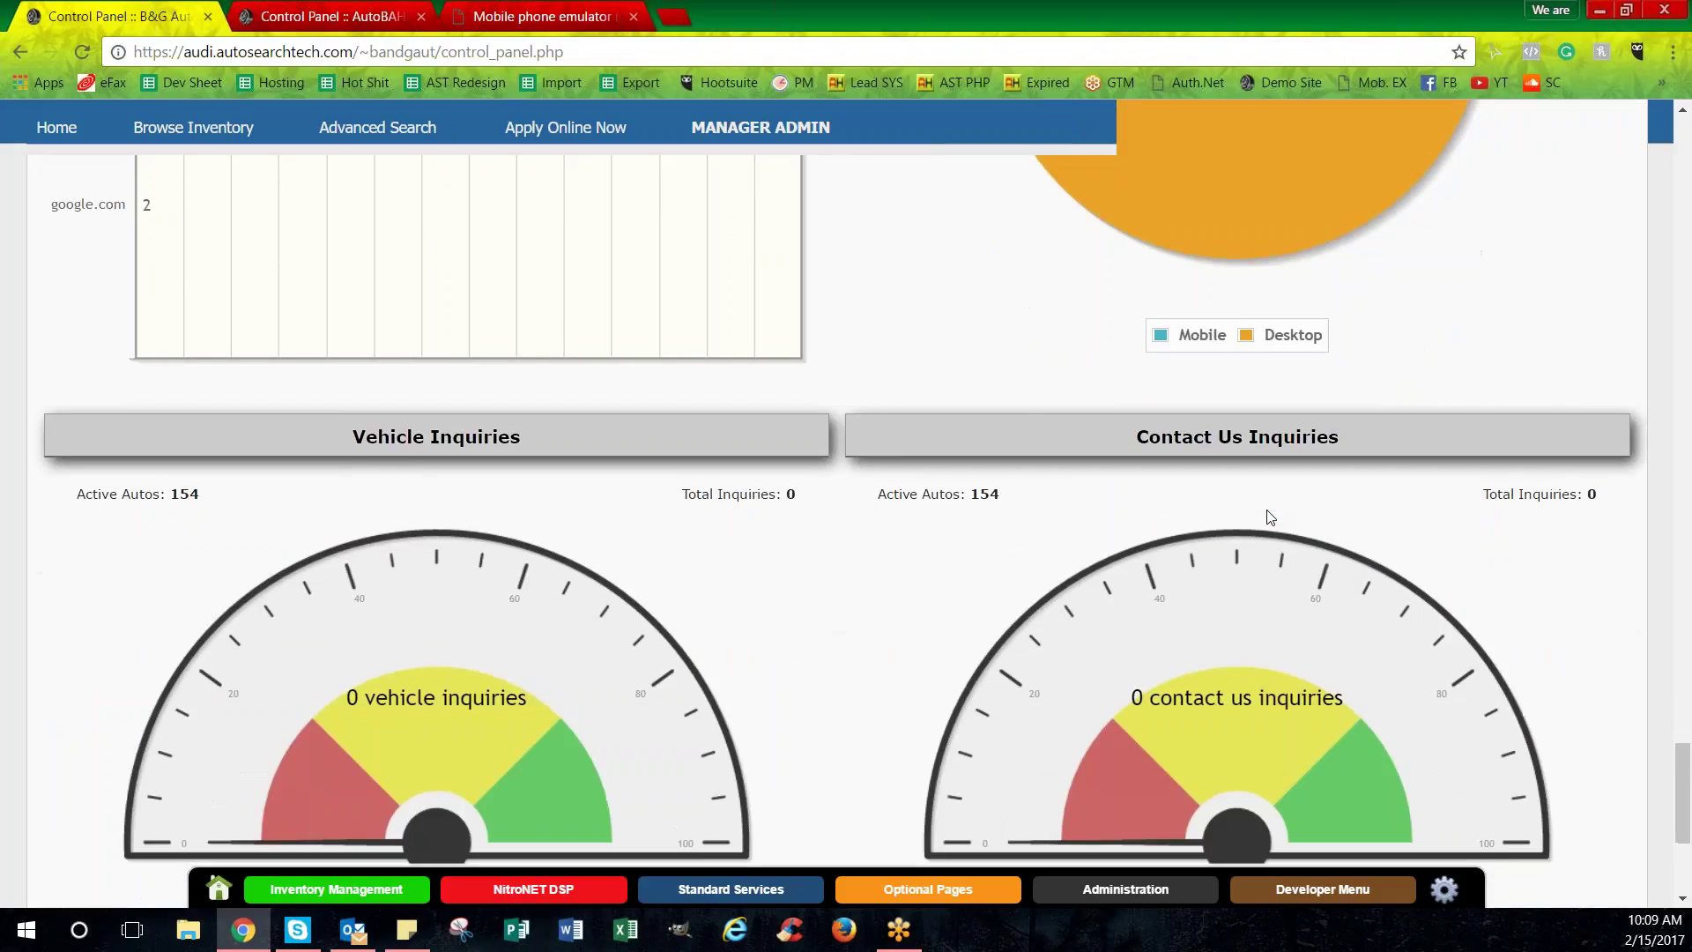
scroll(1266, 510, "down", 2)
left_click_drag(1338, 230, 353, 232)
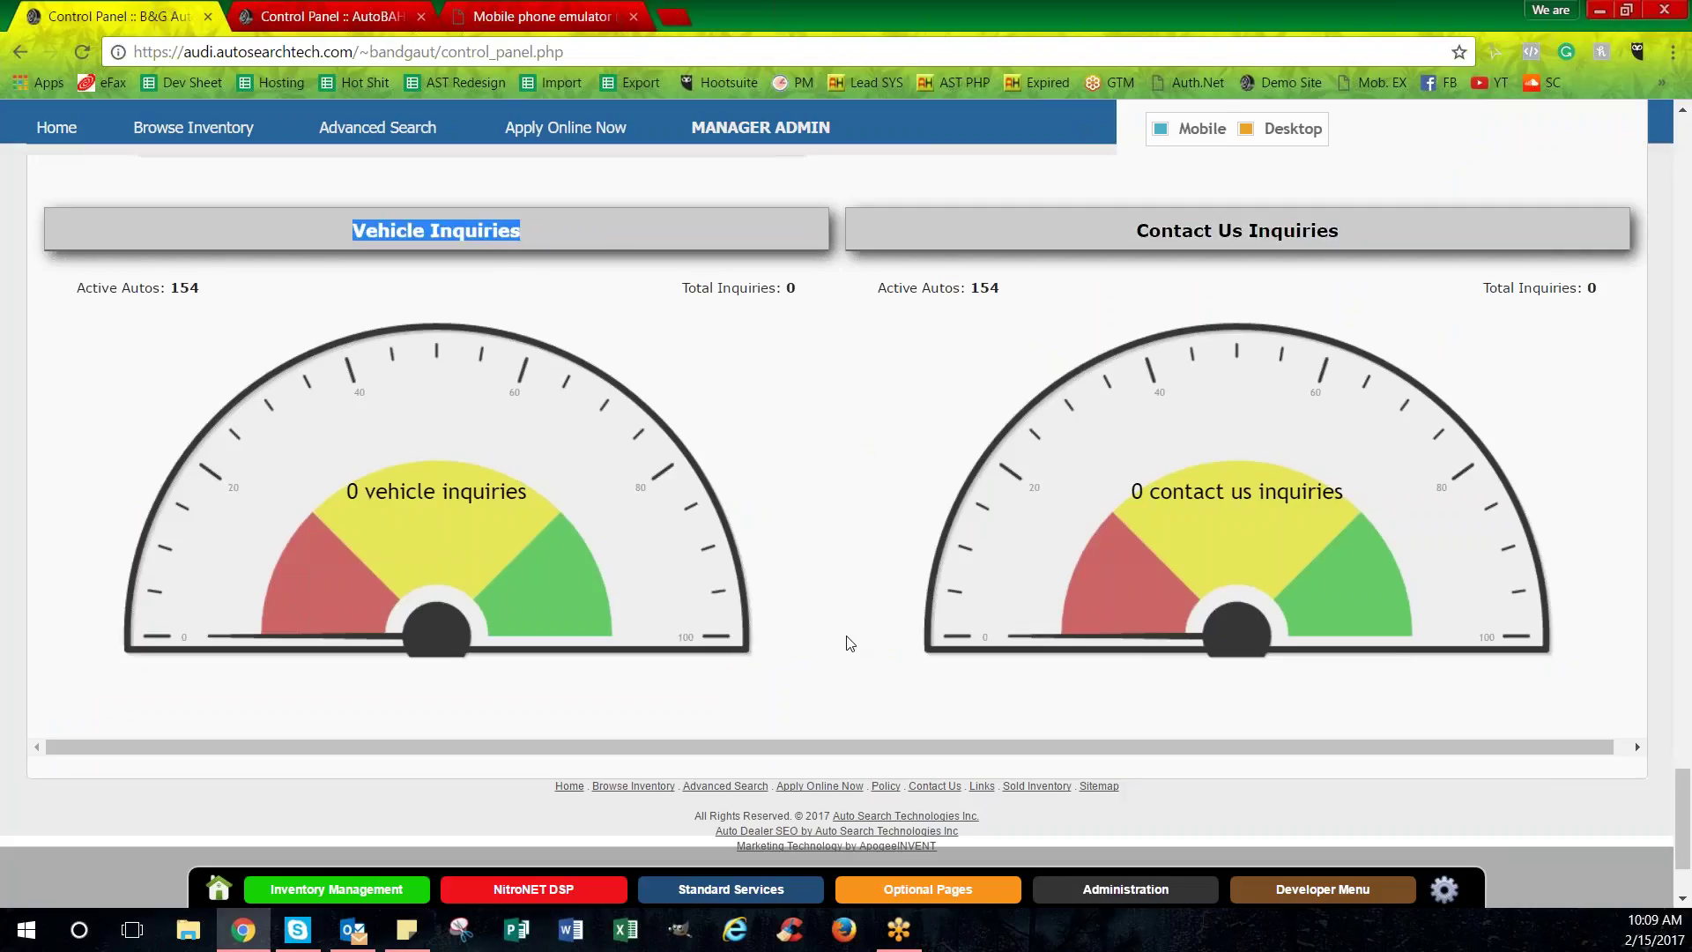
Leave the control panel statistics and open the dealer website's home page.
scroll(838, 669, "up", 8)
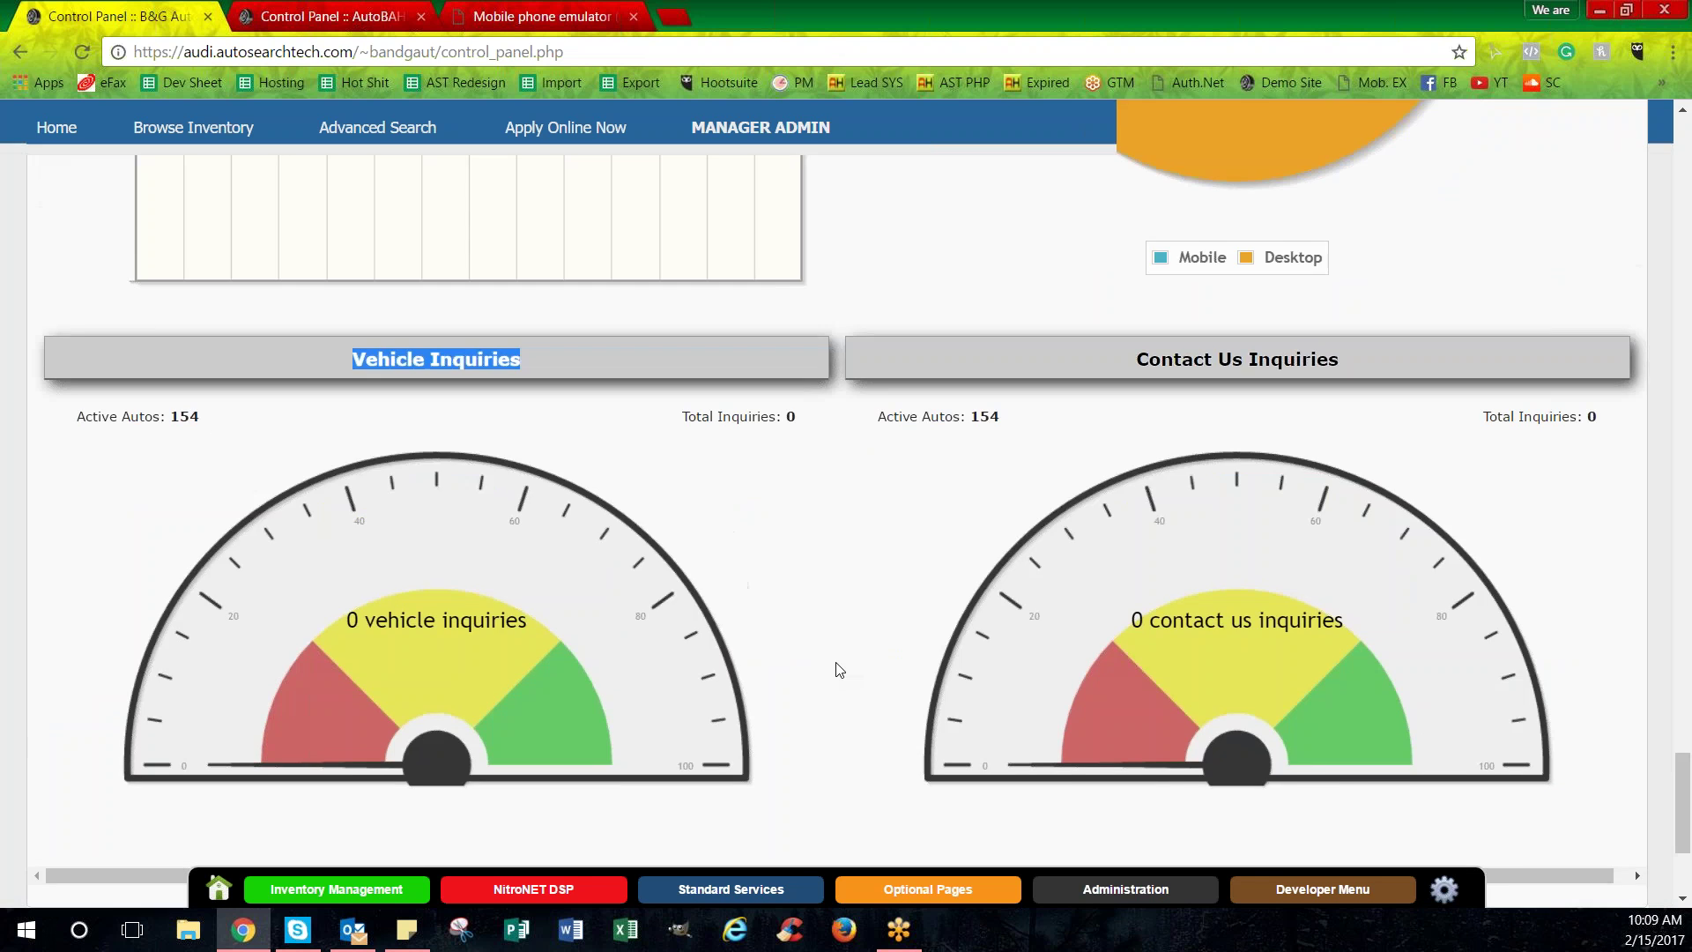
scroll(844, 660, "up", 10)
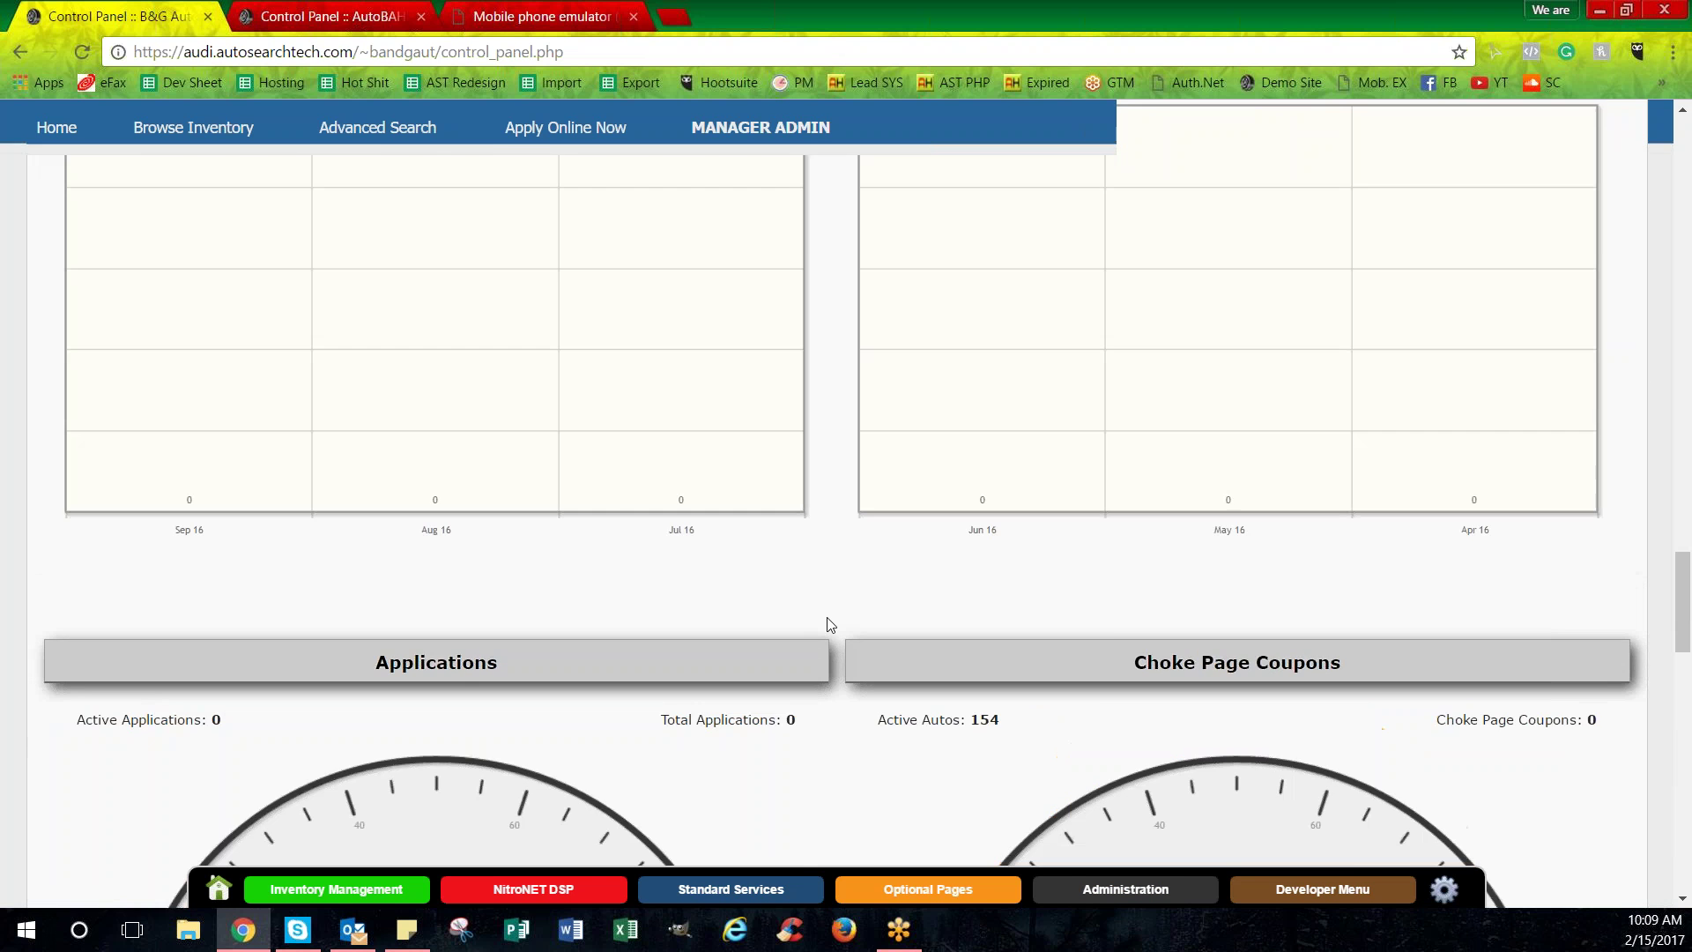
scroll(828, 624, "up", 12)
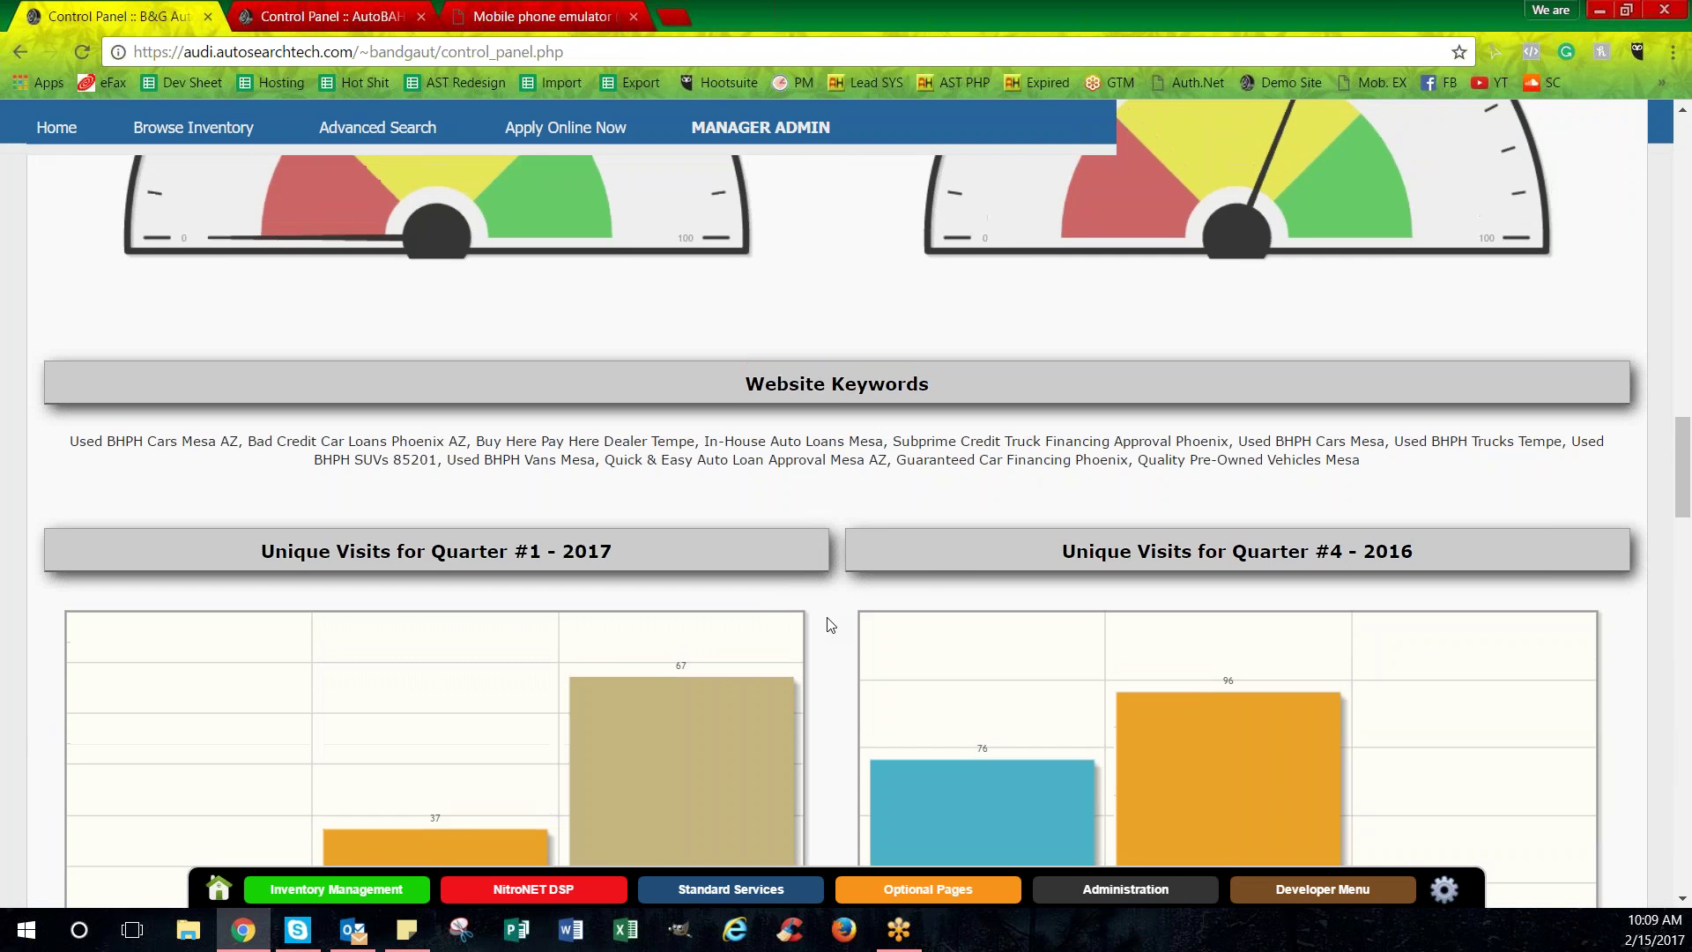
scroll(841, 497, "up", 3)
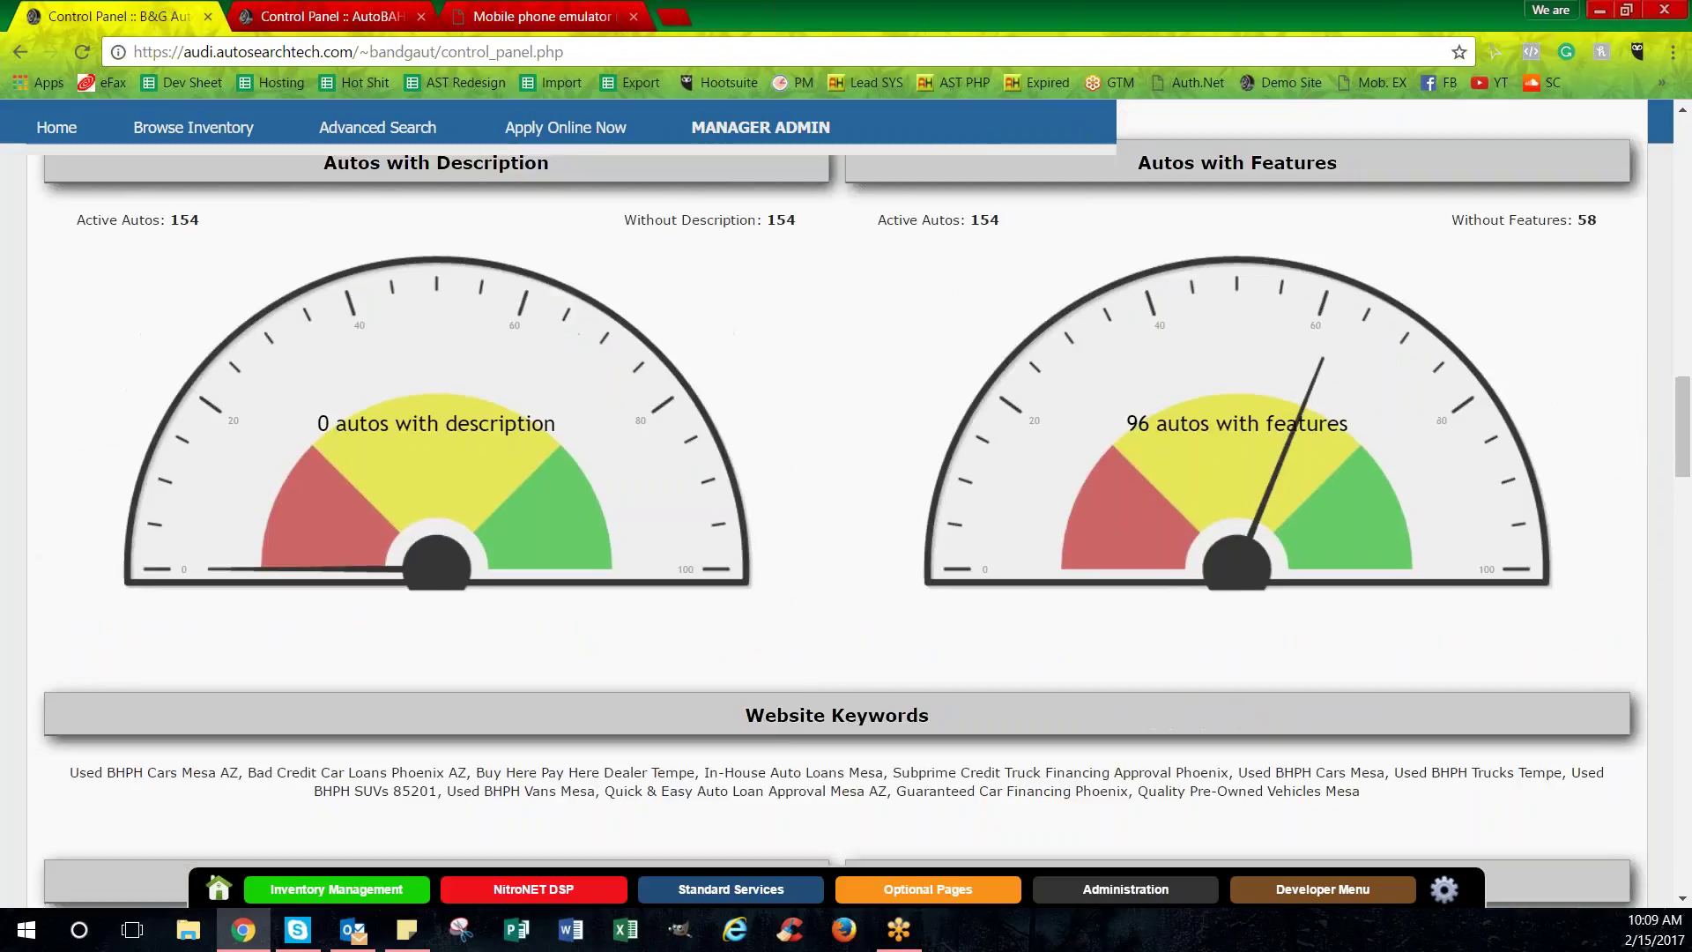
scroll(864, 520, "up", 1)
scroll(845, 600, "up", 4)
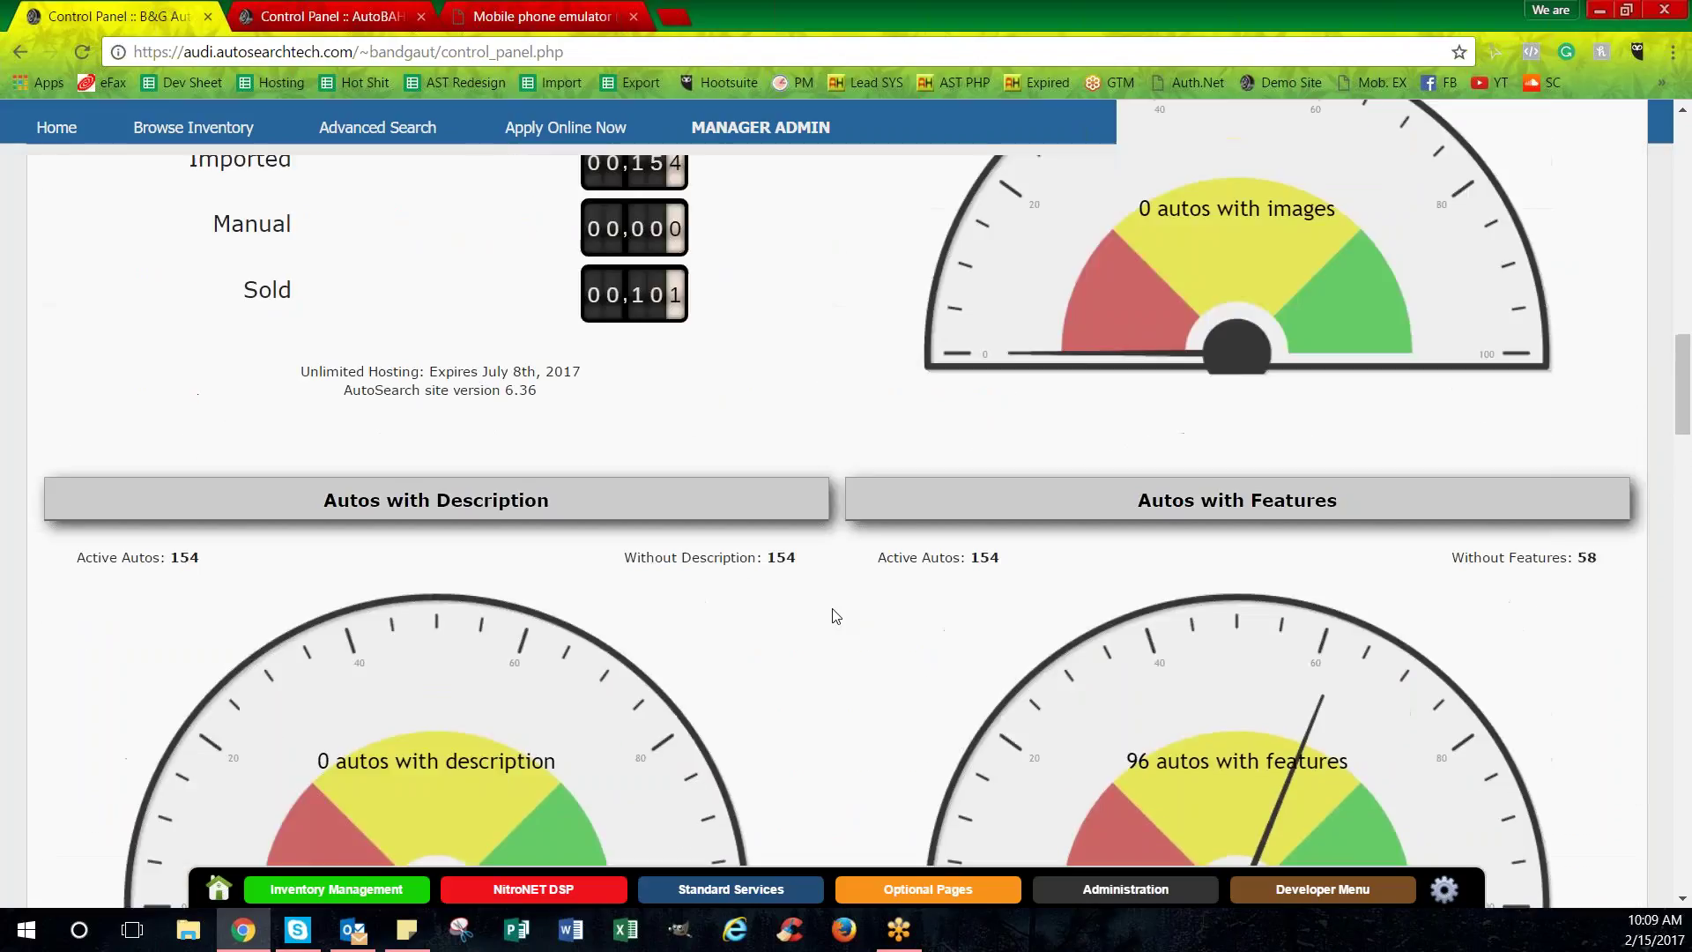
scroll(844, 598, "up", 2)
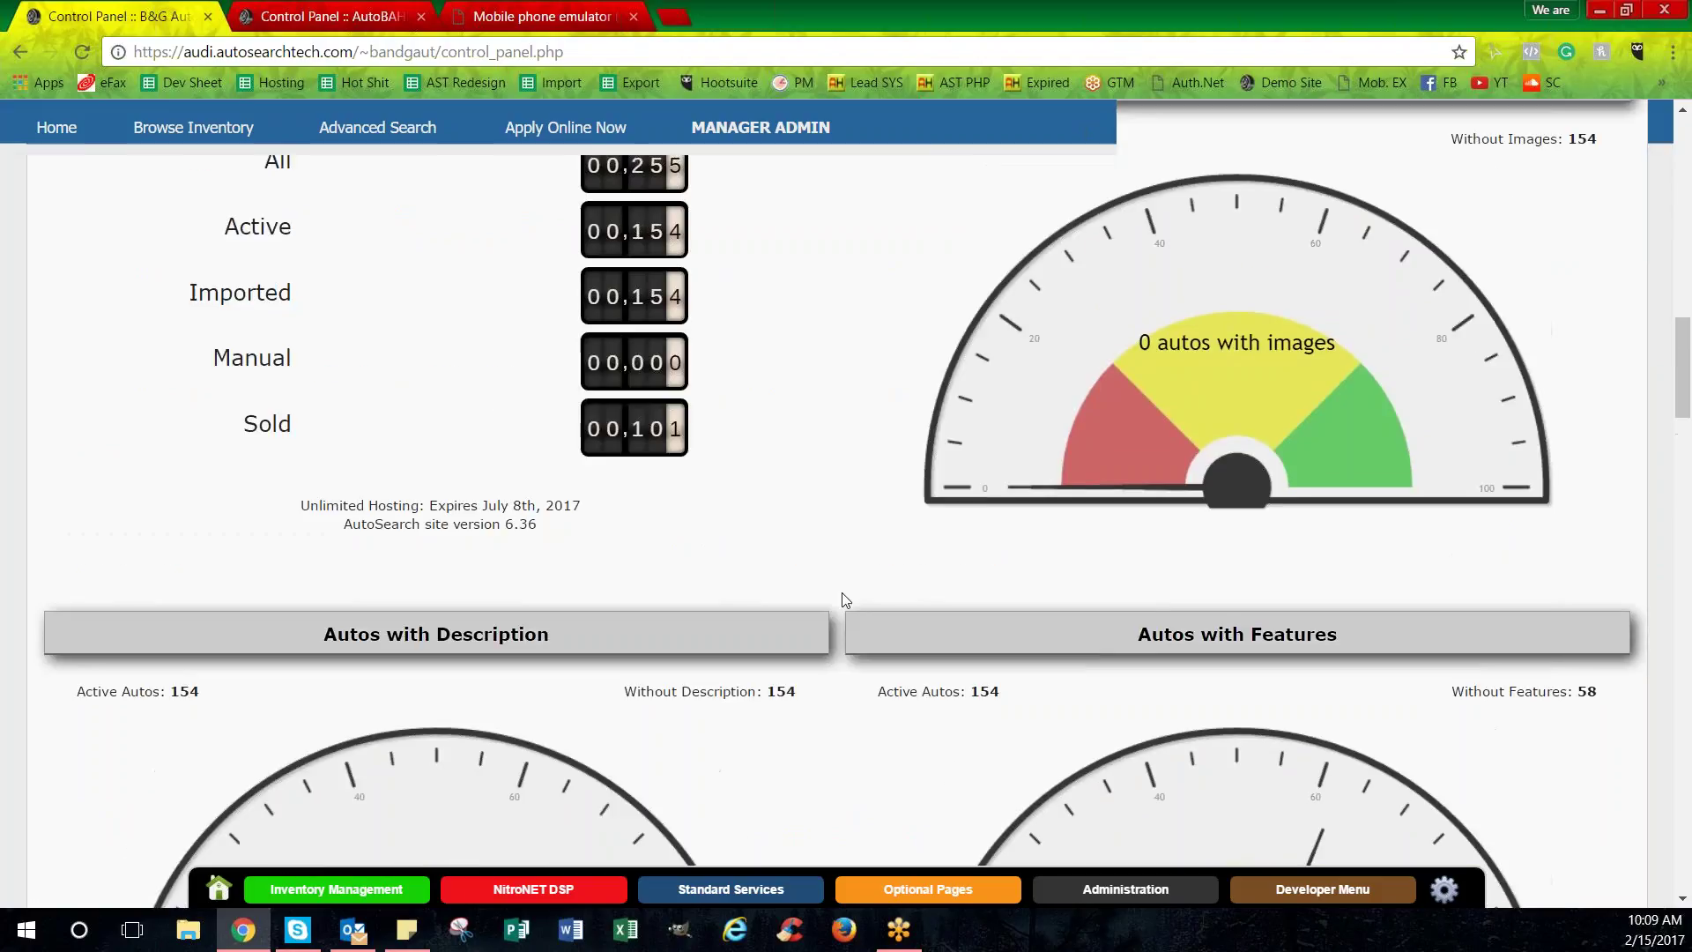
scroll(867, 552, "up", 2)
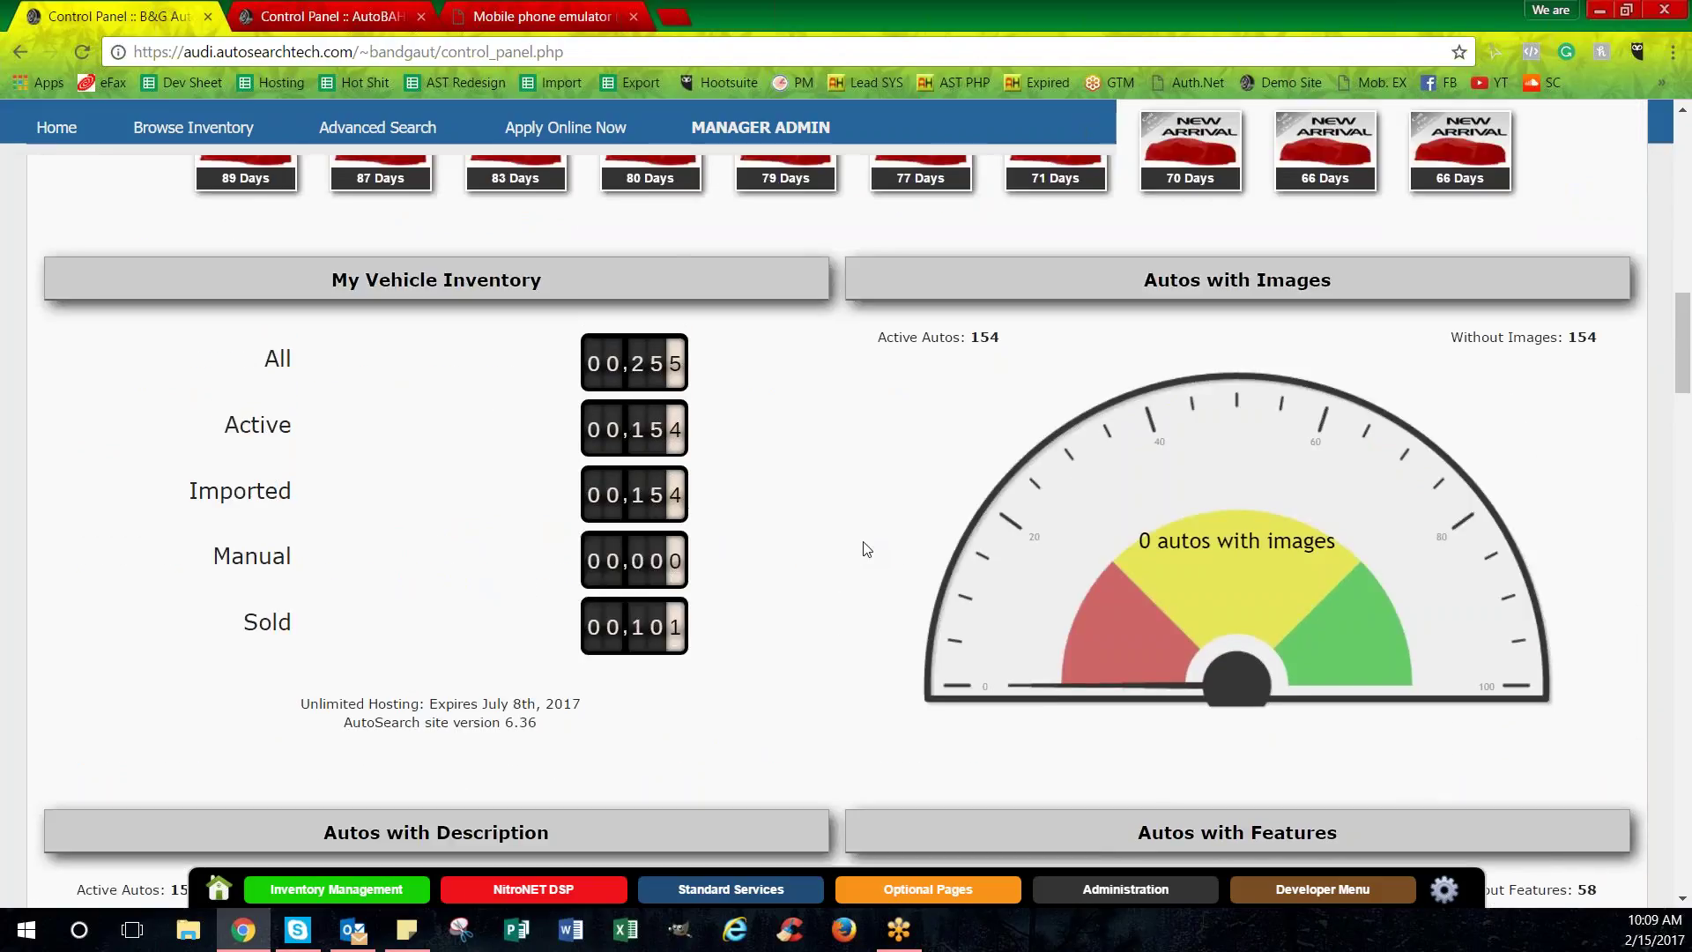
scroll(867, 548, "up", 4)
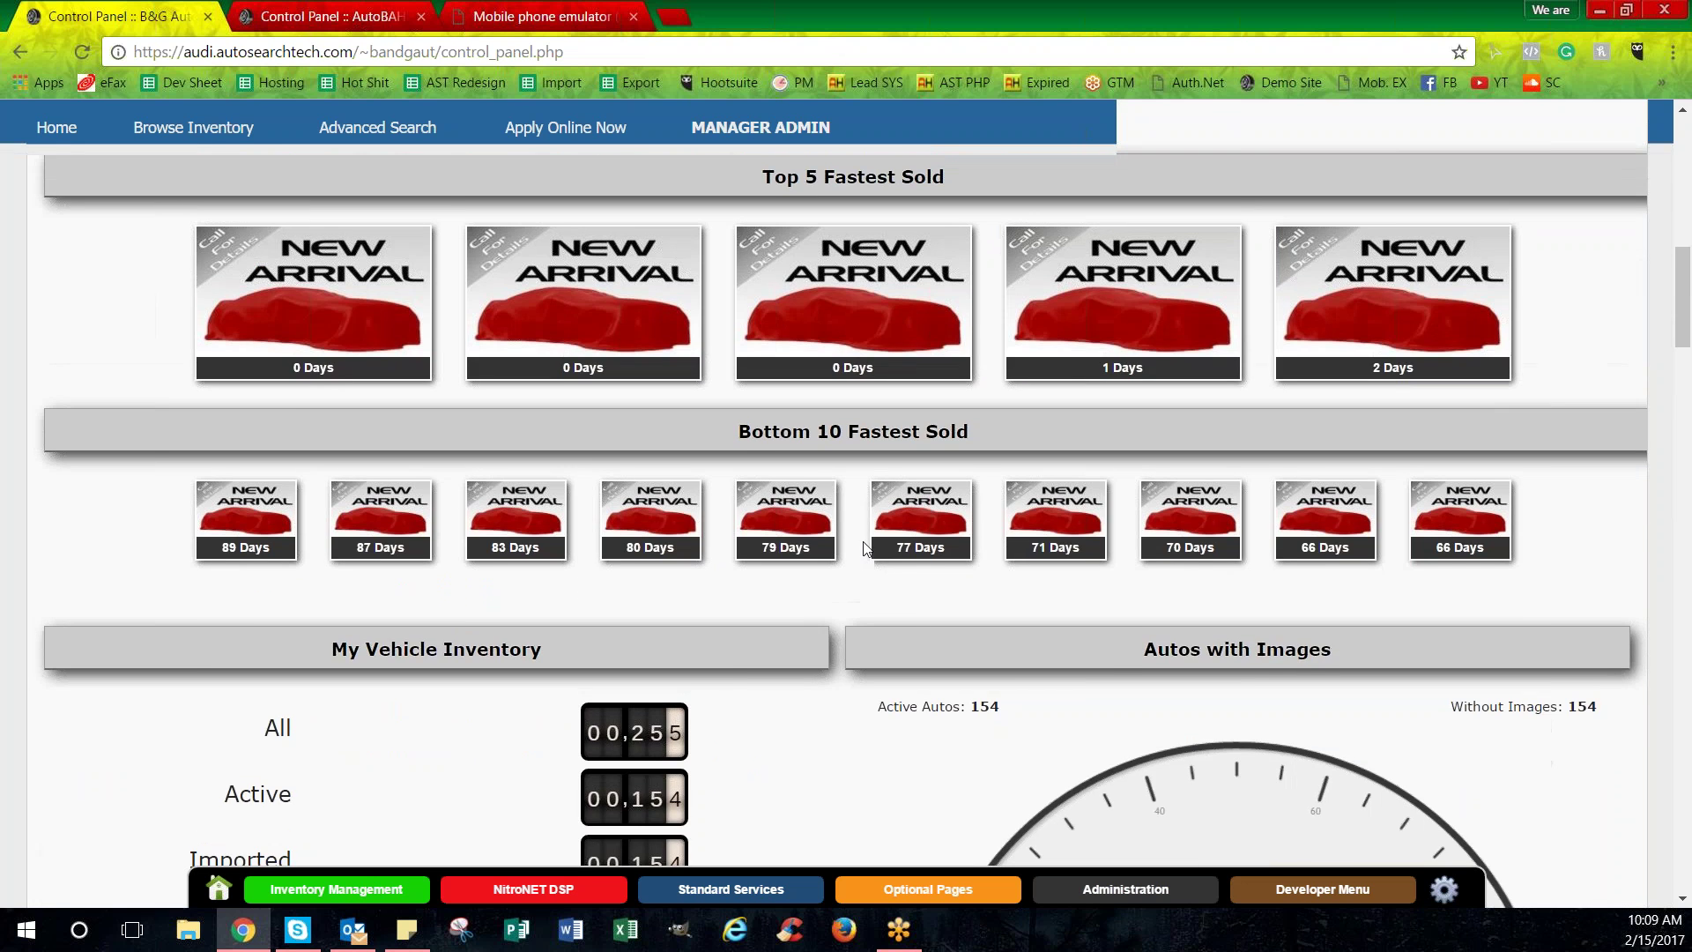
scroll(864, 549, "up", 3)
left_click(56, 127)
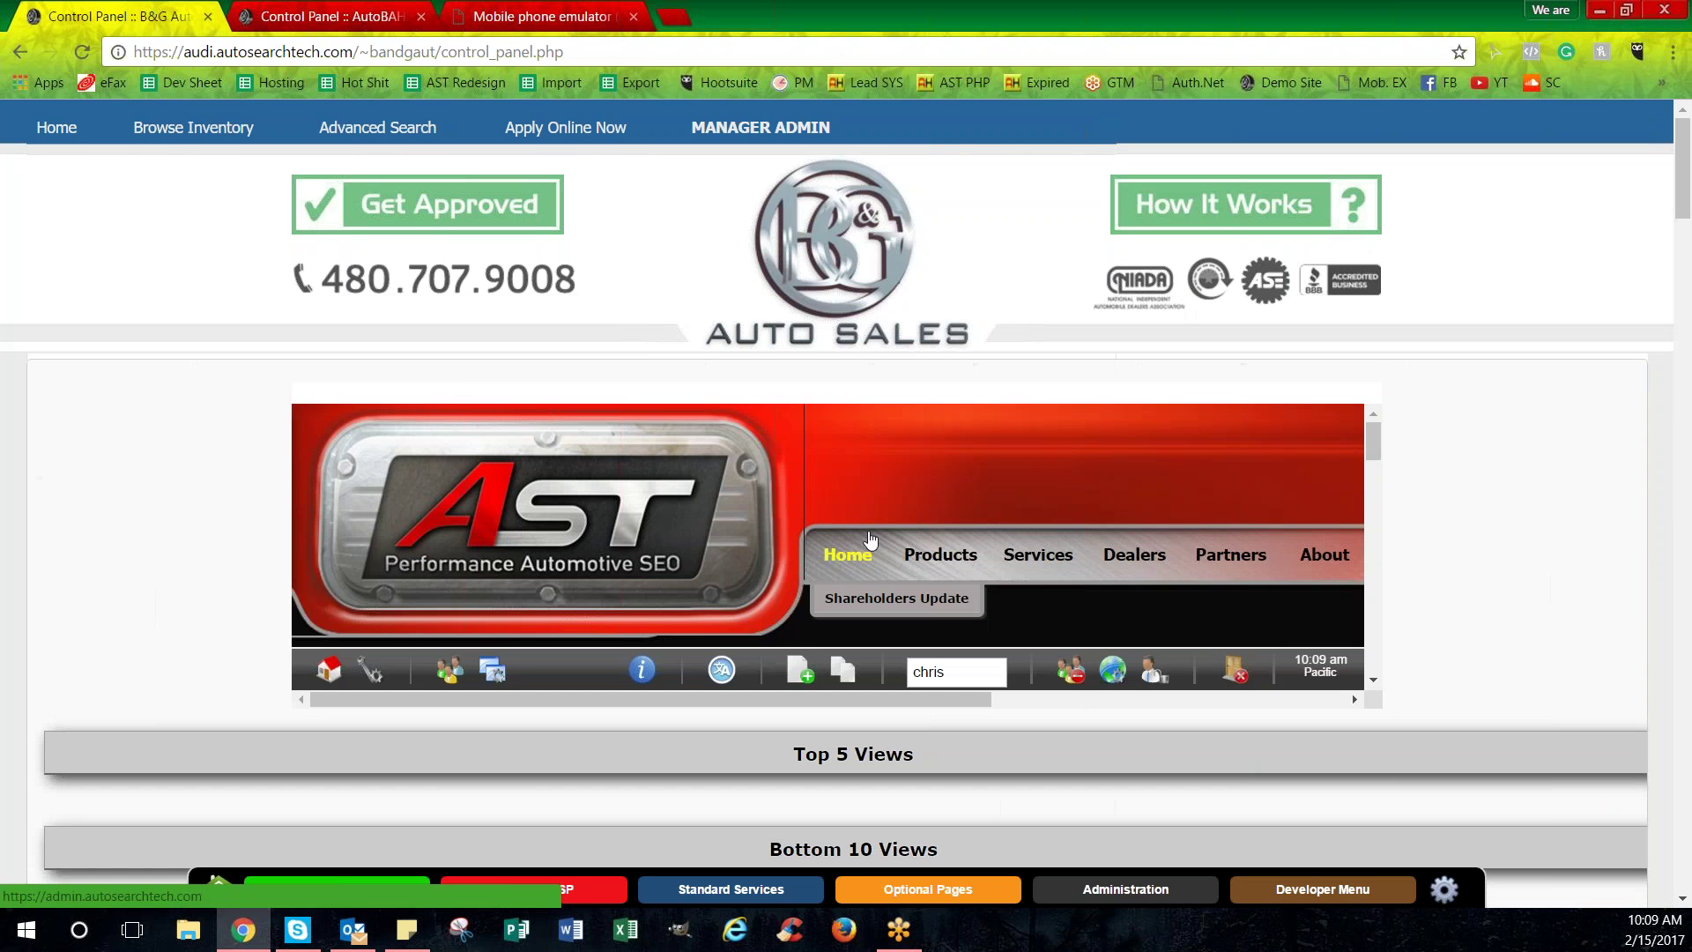
left_click(51, 126)
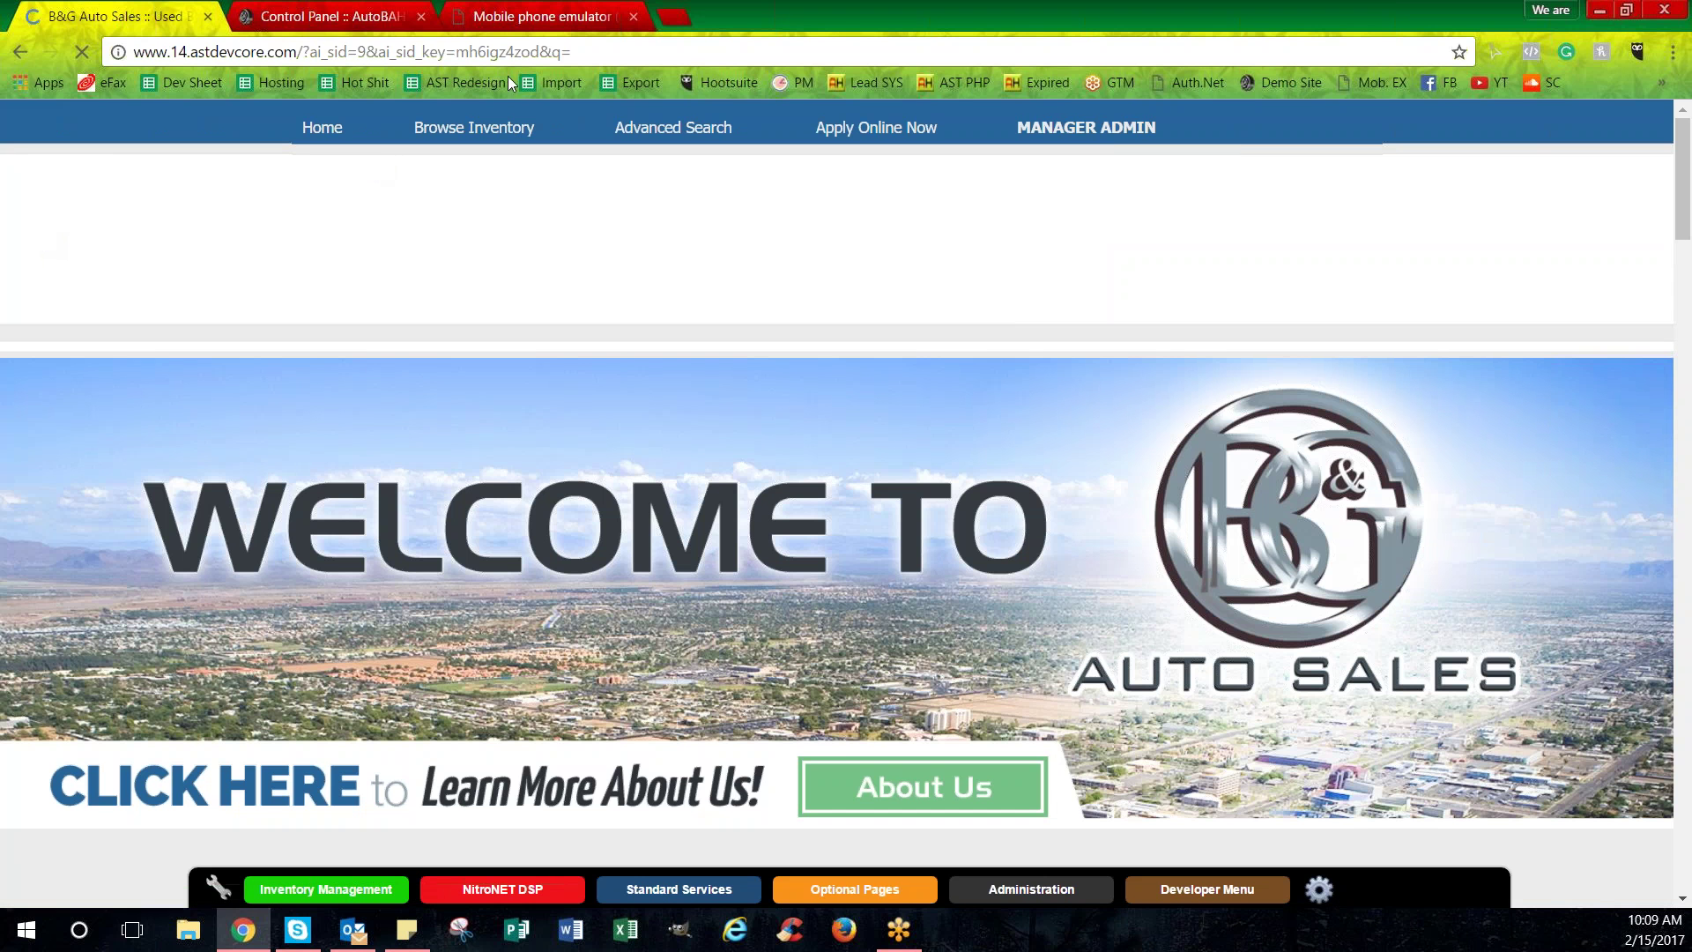
Check the domain in the home page's address and return to the control panel from the site's footer.
left_click_drag(297, 52, 170, 52)
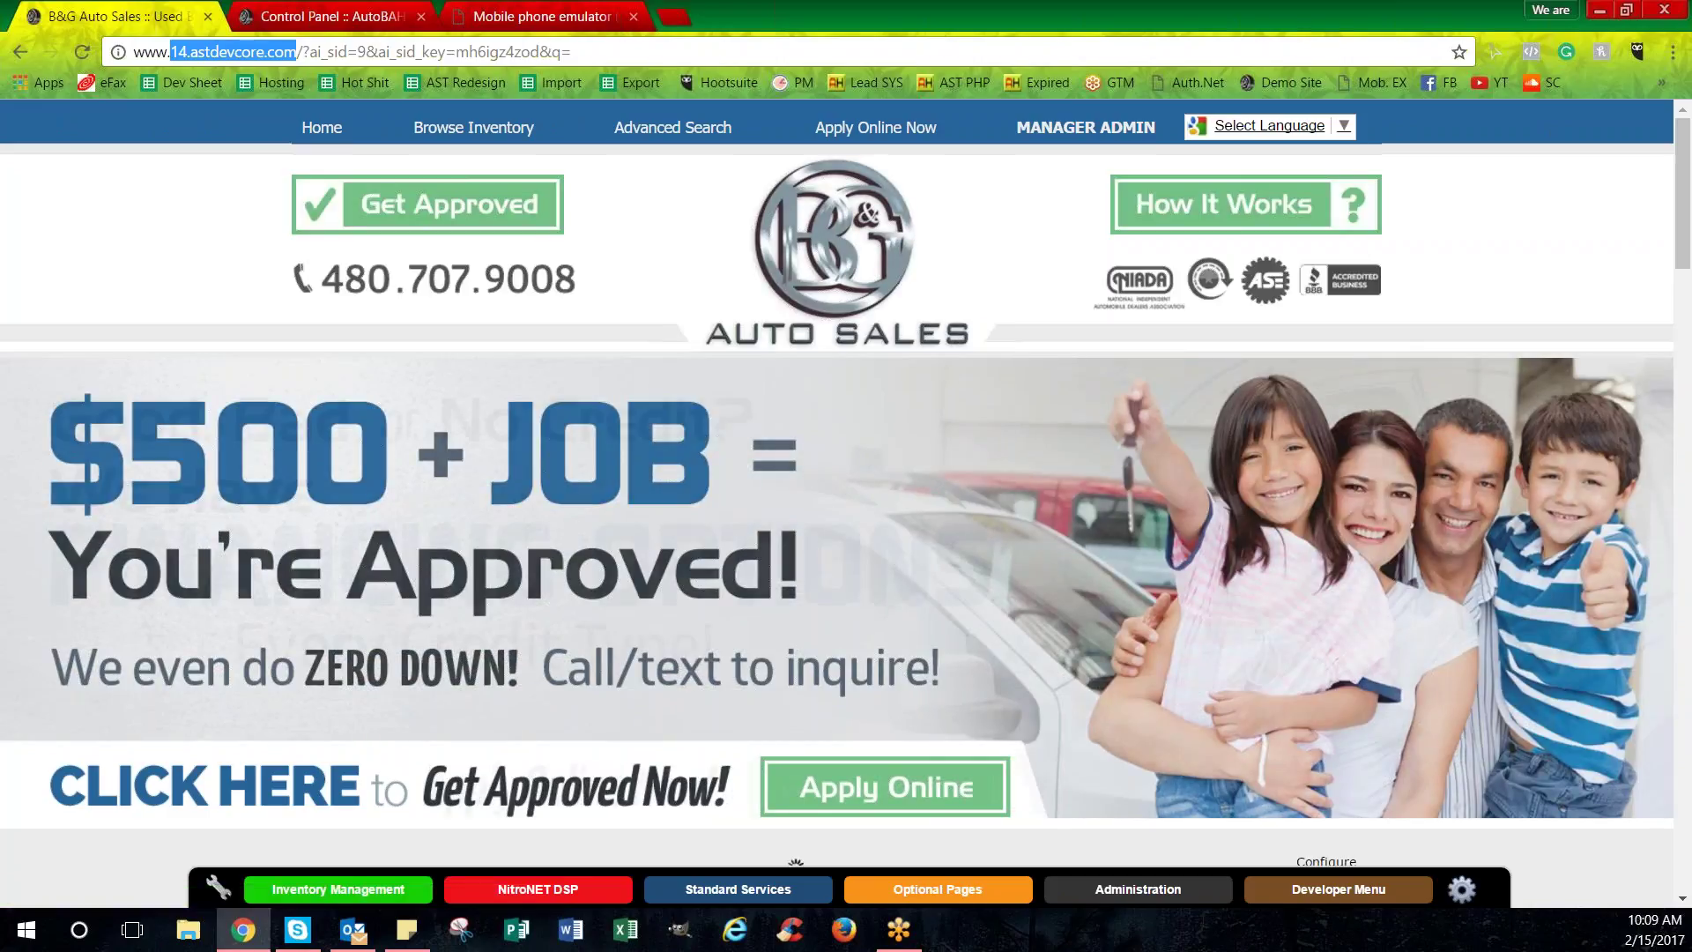
left_click(676, 232)
scroll(675, 228, "down", 15)
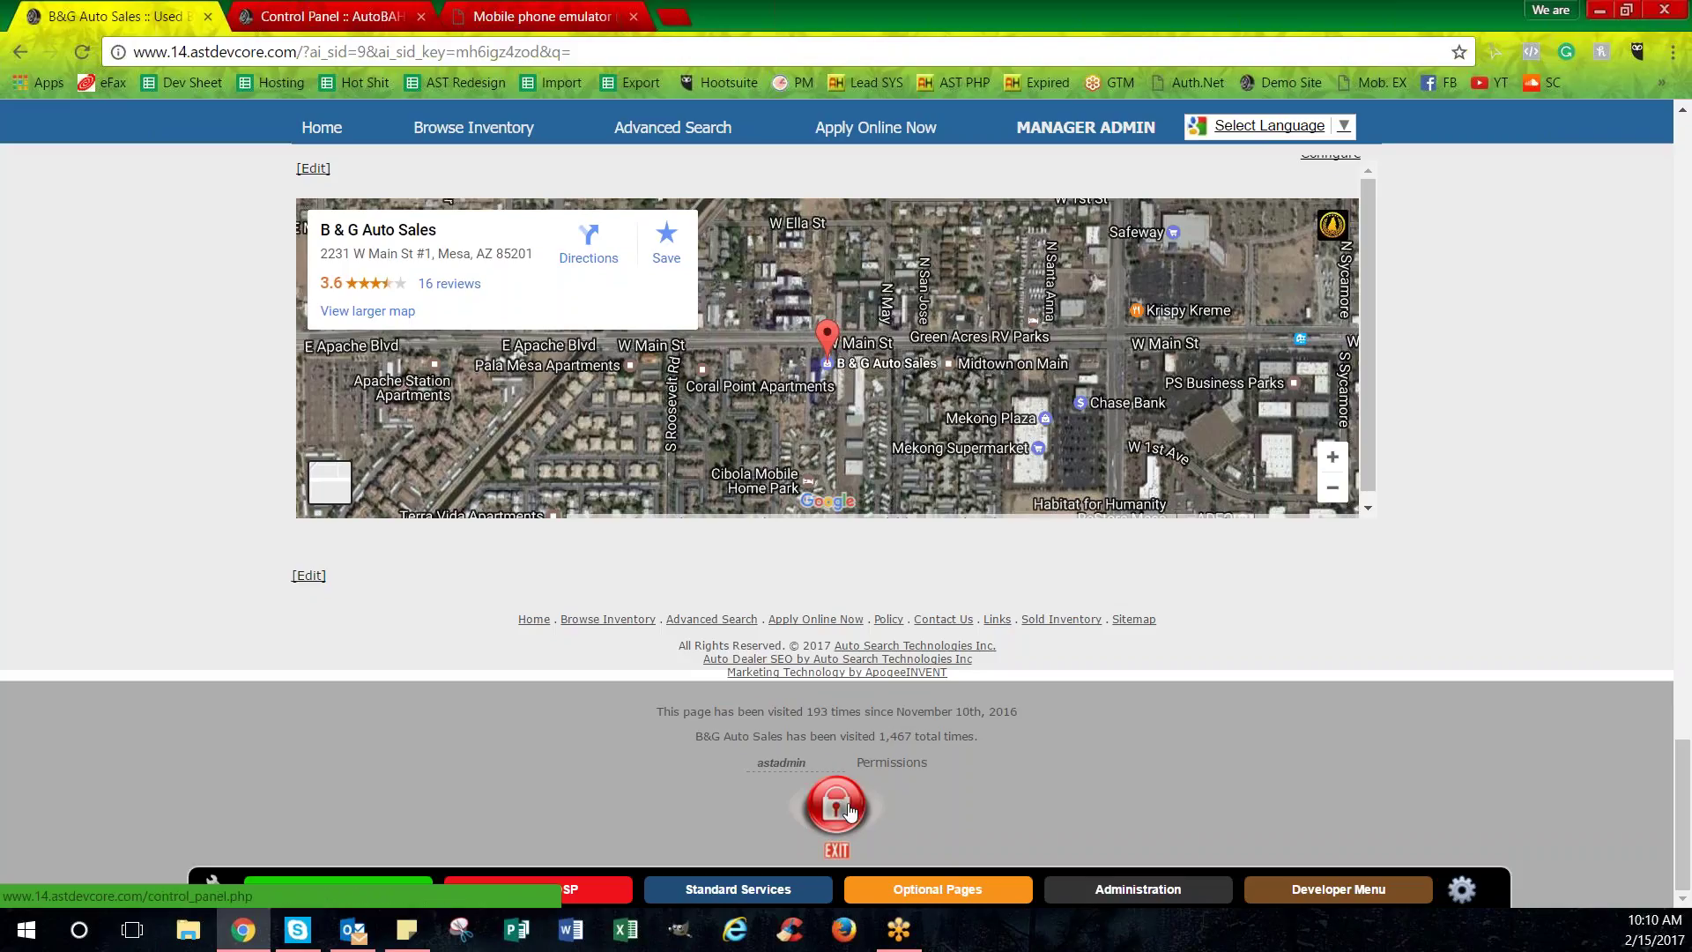
left_click(837, 808)
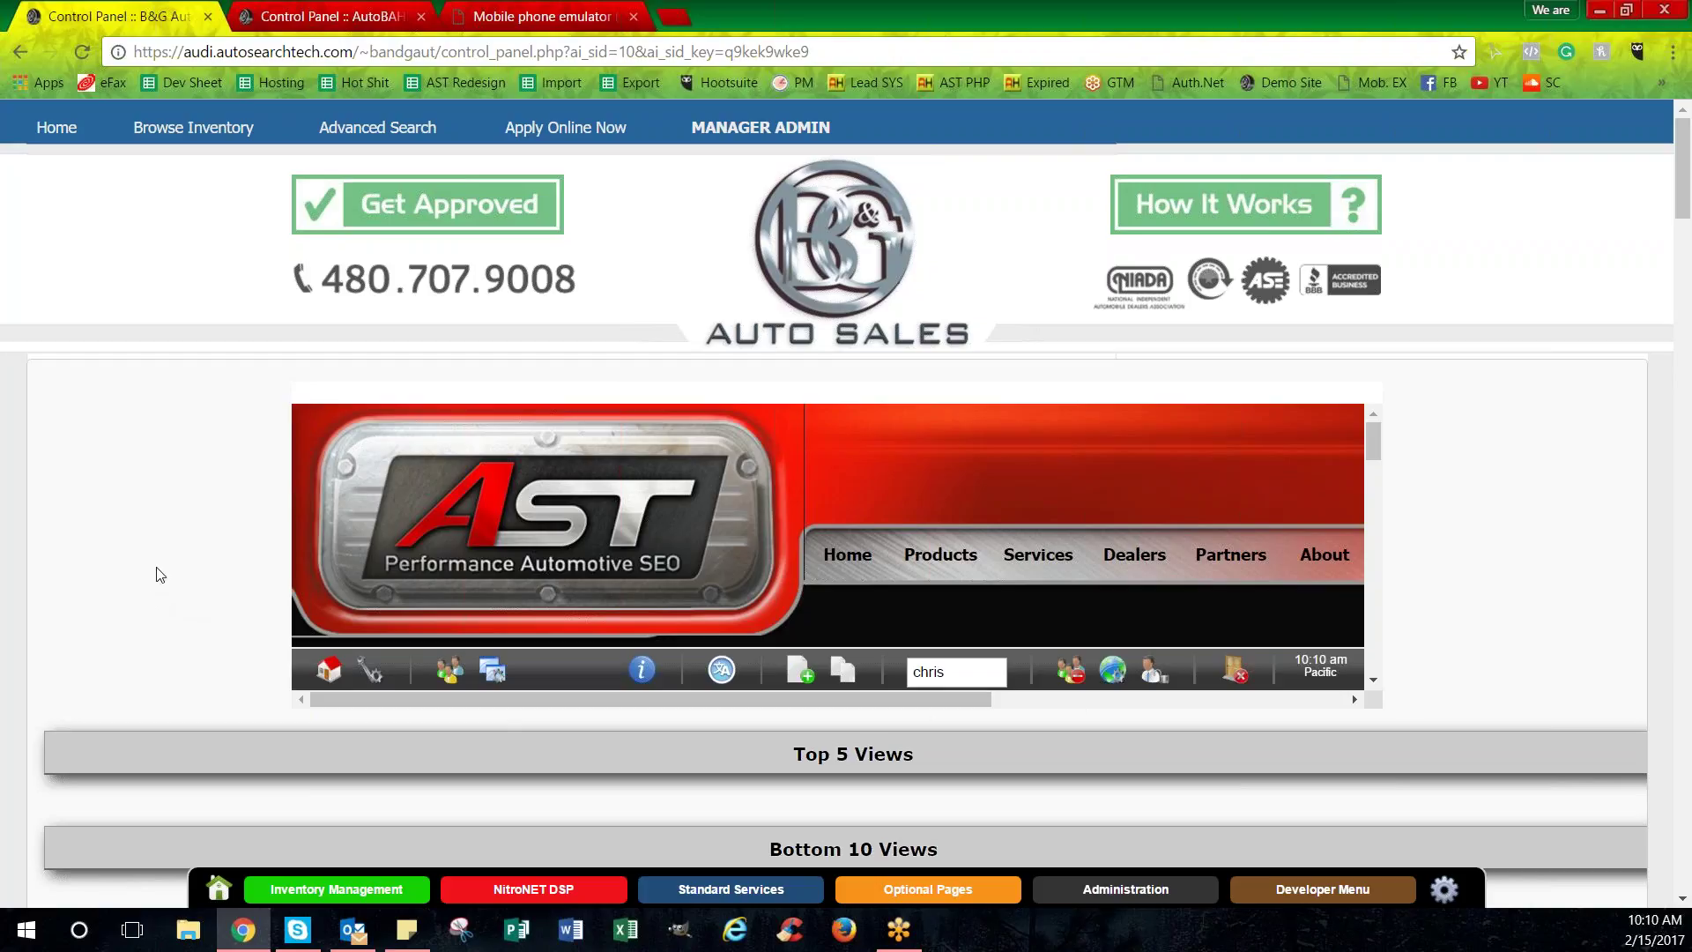
scroll(168, 575, "down", 2)
scroll(180, 574, "down", 1)
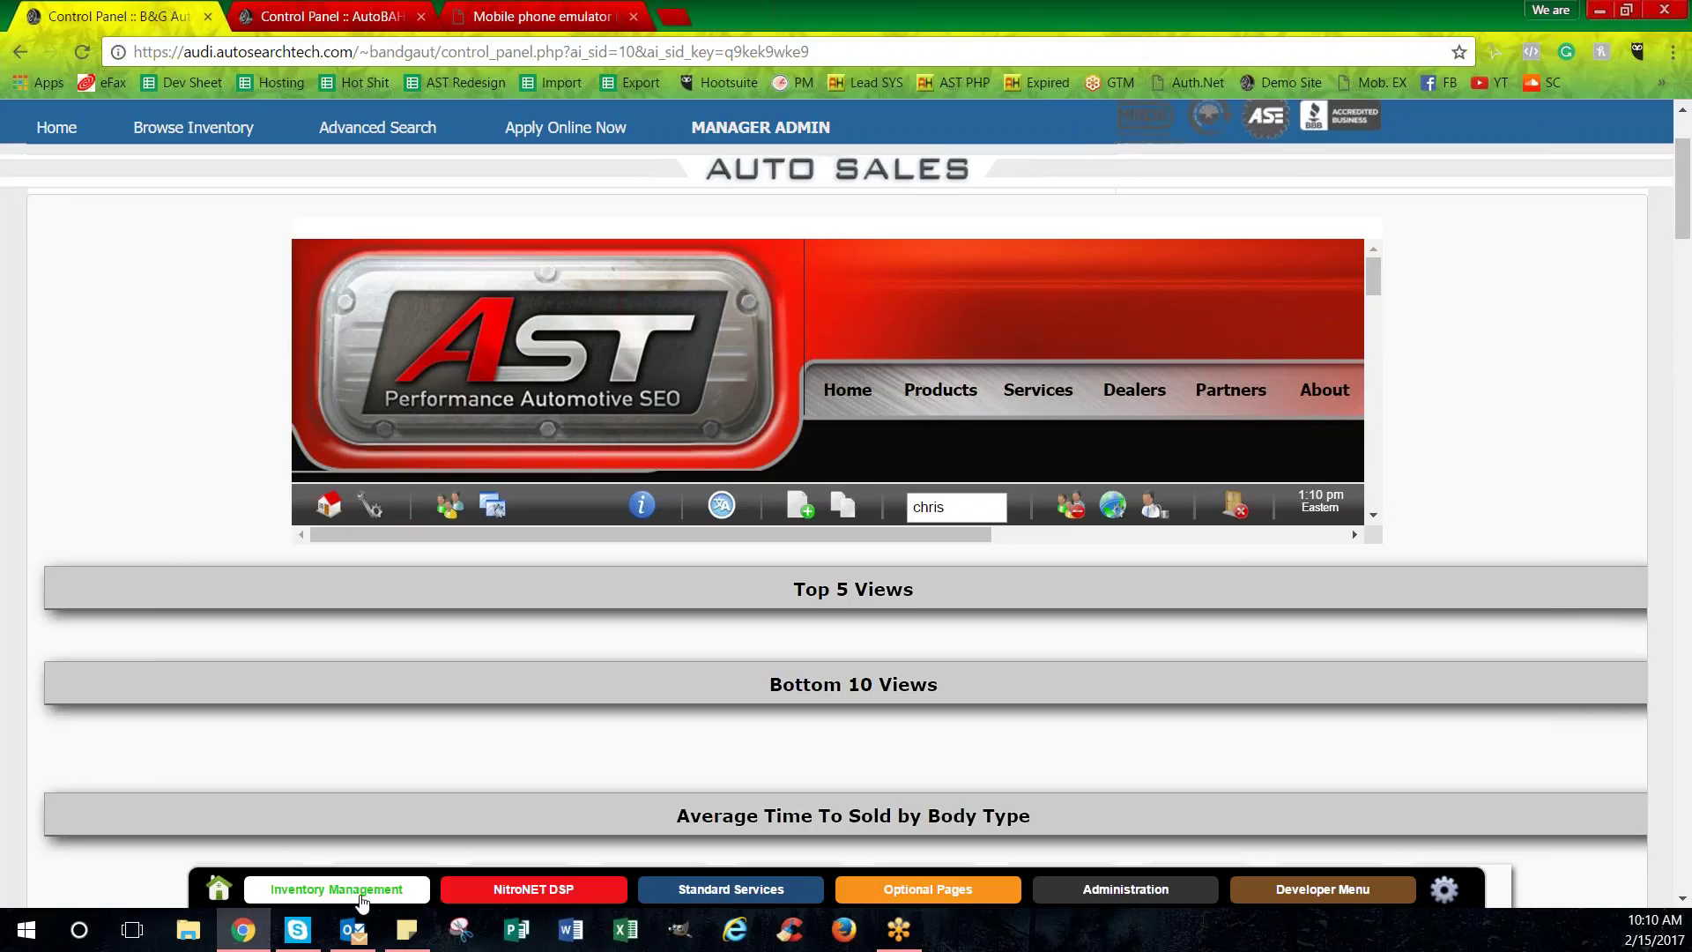
Open the current locations page from the inventory management functions, reveal the dealership's phone number and close it again.
left_click(362, 891)
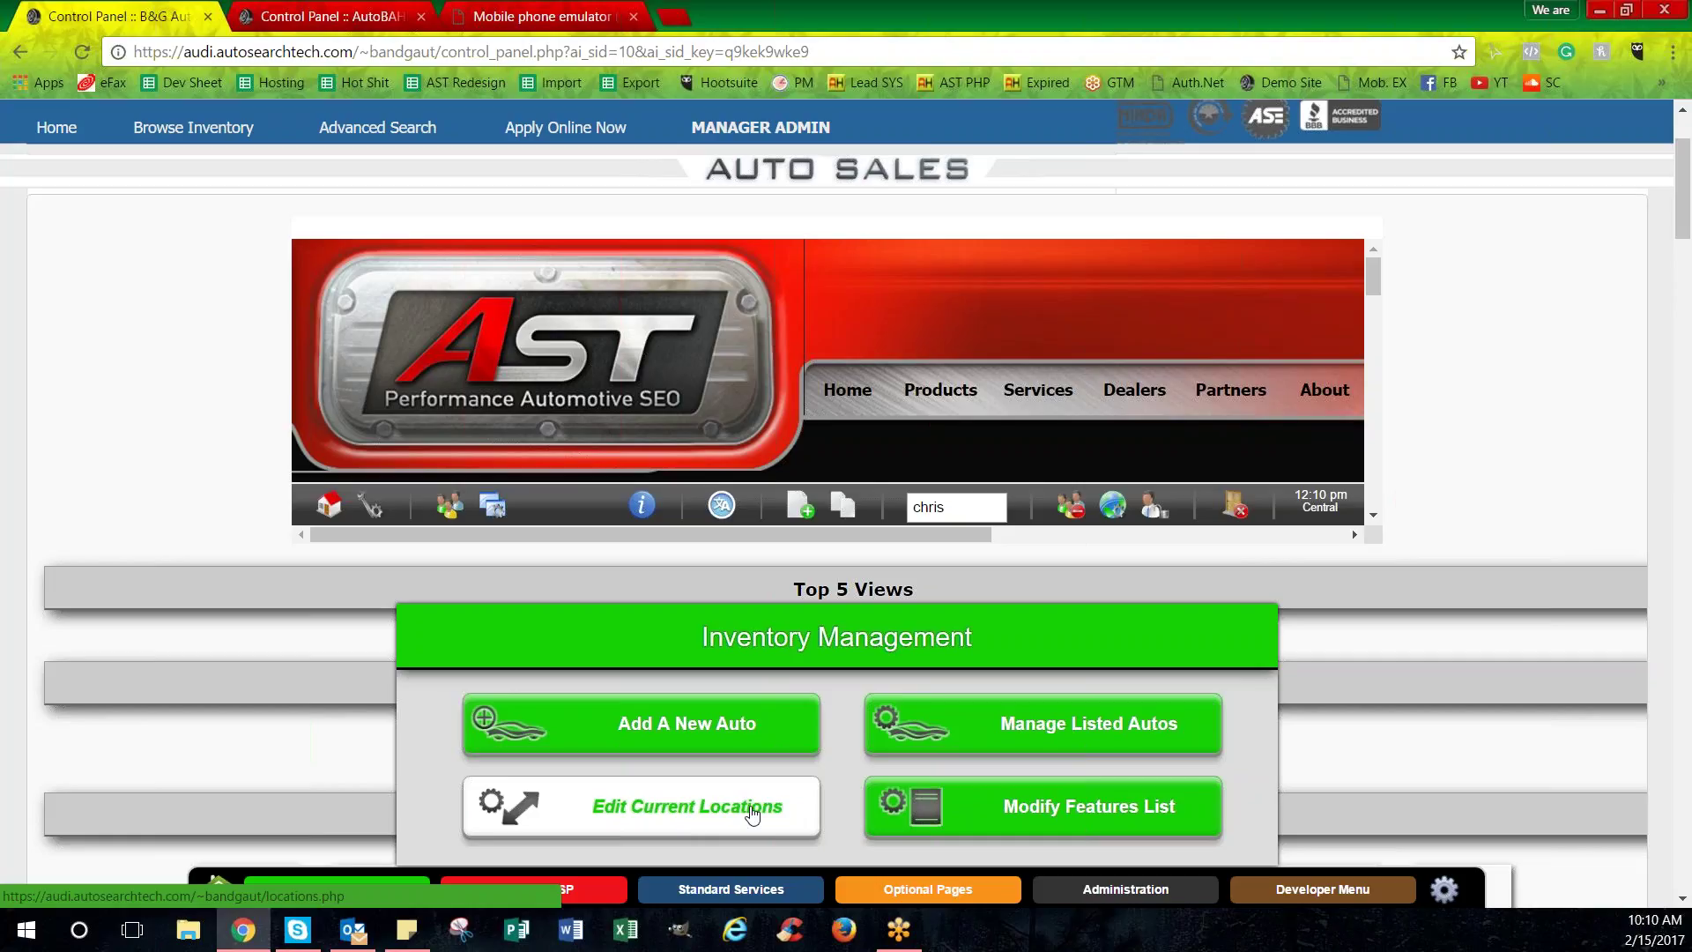
left_click(682, 813)
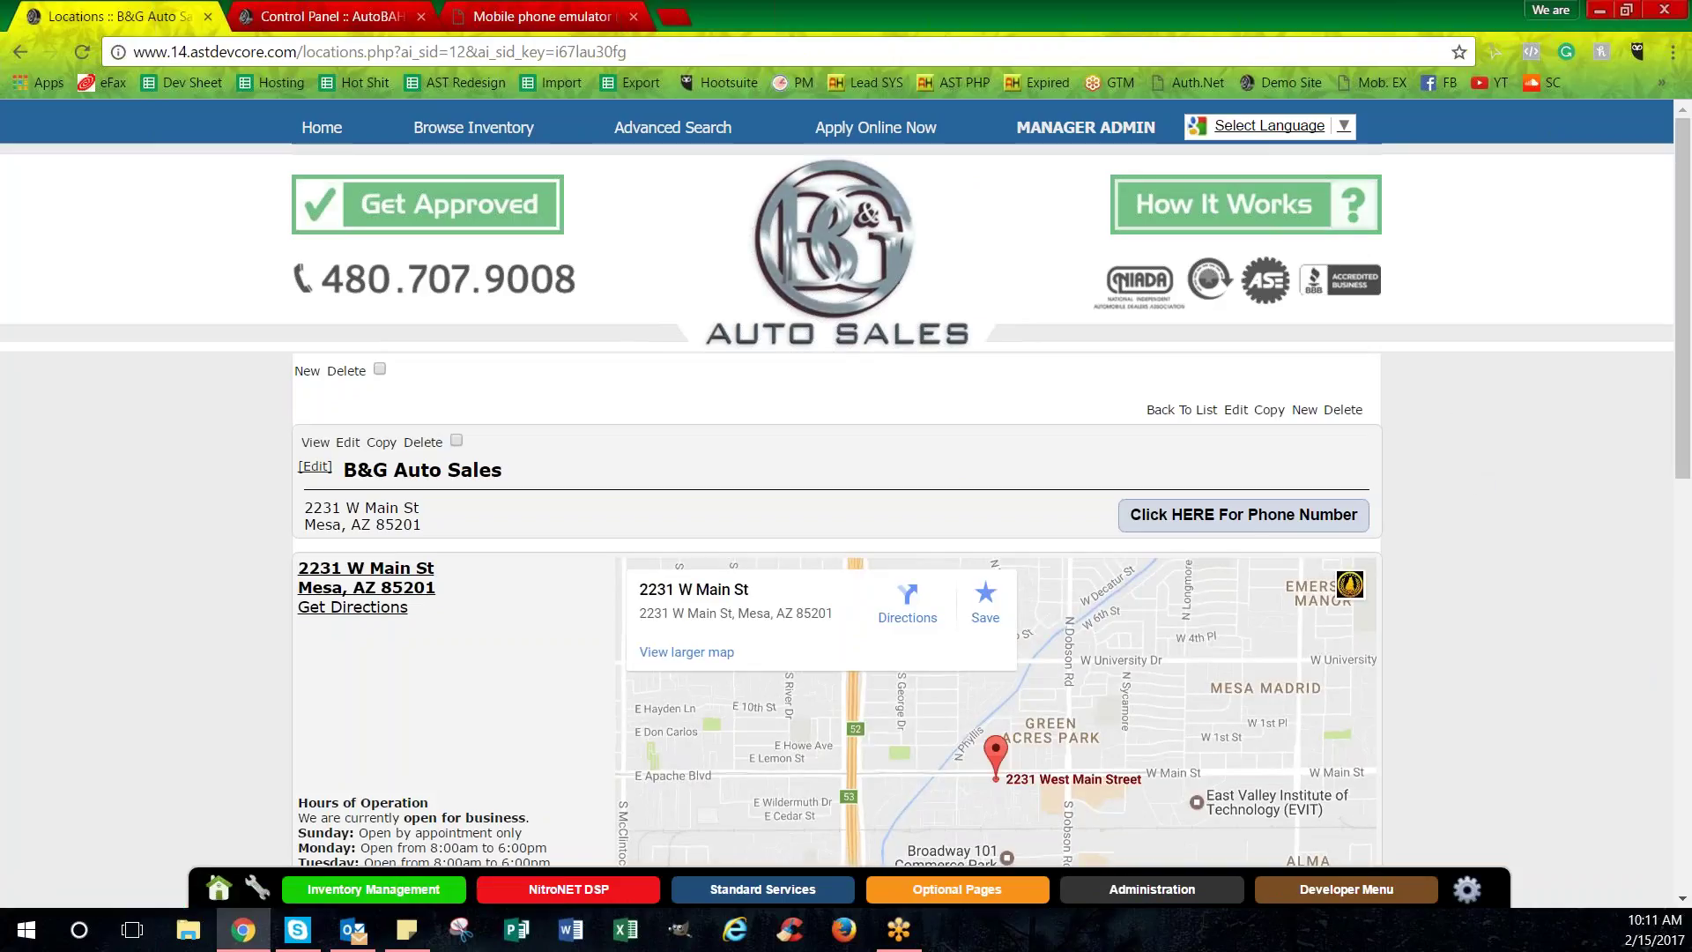
mouse_move(1117, 132)
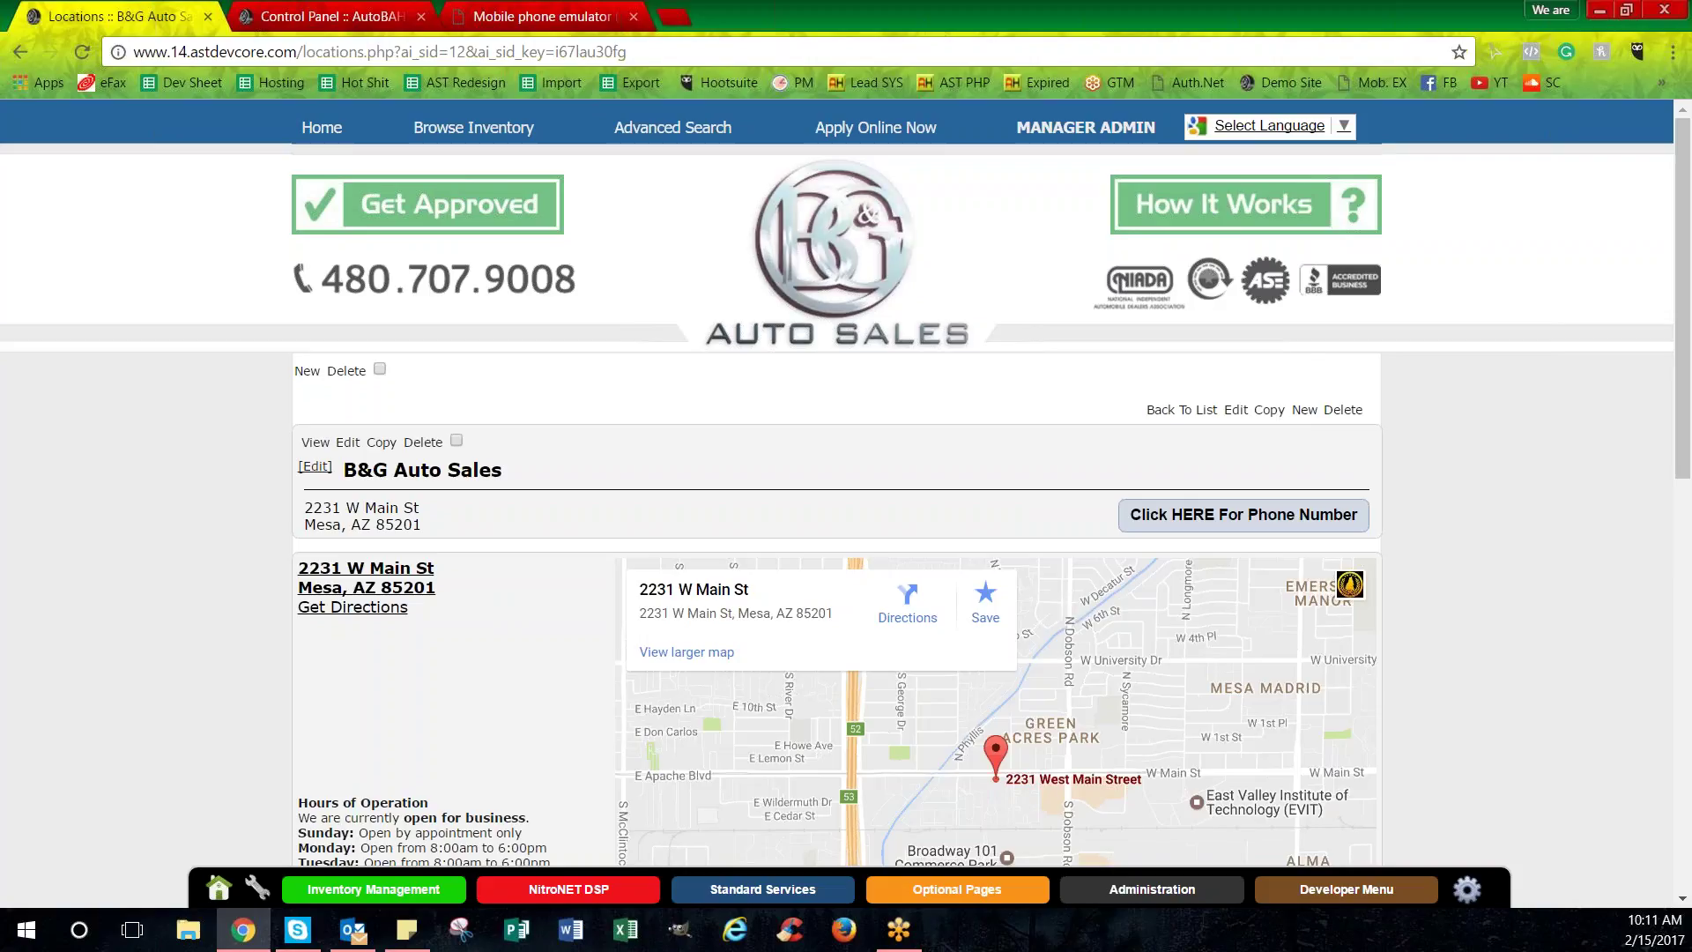
left_click(1272, 517)
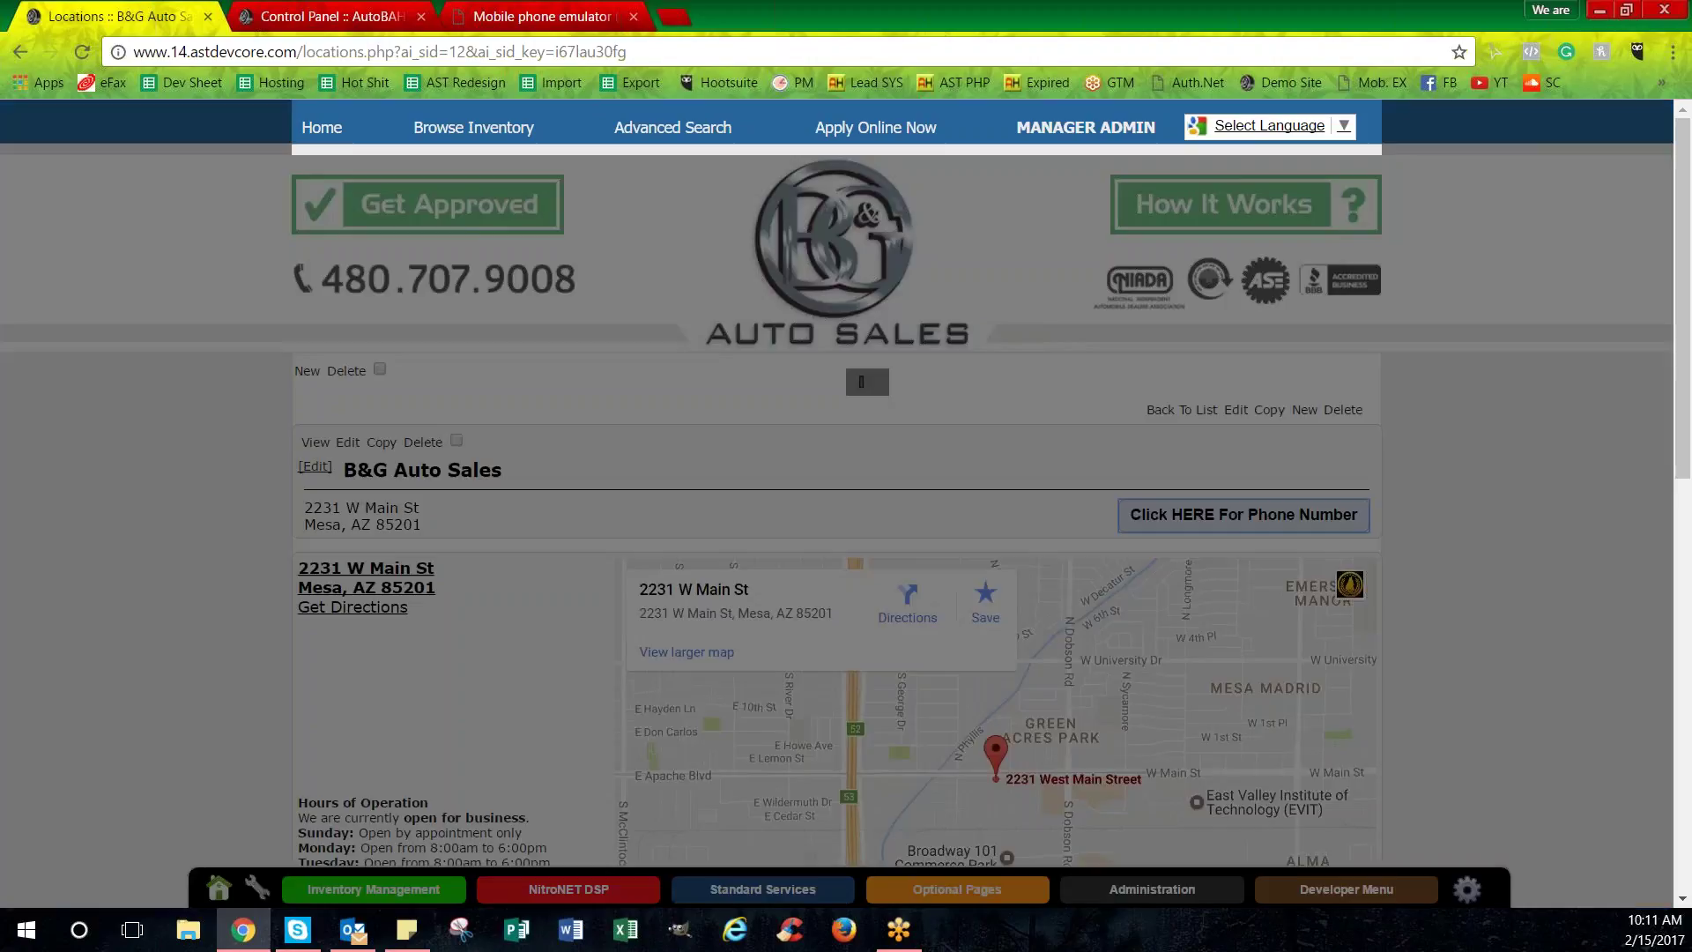
left_click(1489, 495)
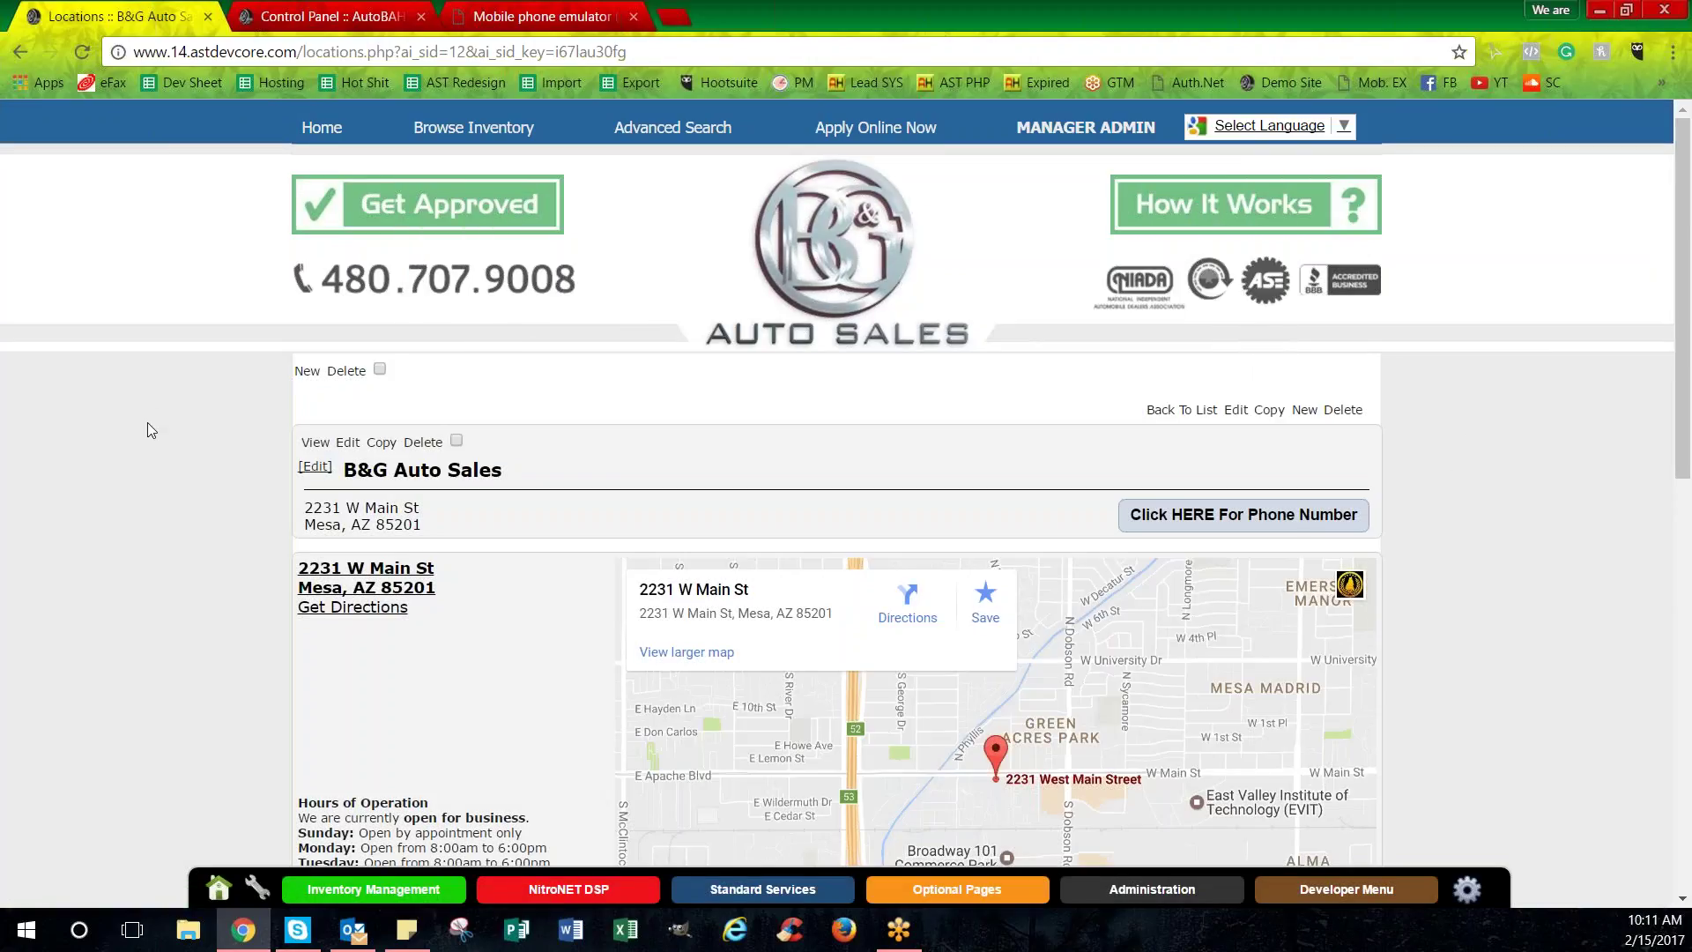
Review the location's map, hours of operation and contact form, and open the B&G Auto Sales location for editing.
scroll(146, 422, "down", 1)
scroll(146, 421, "down", 6)
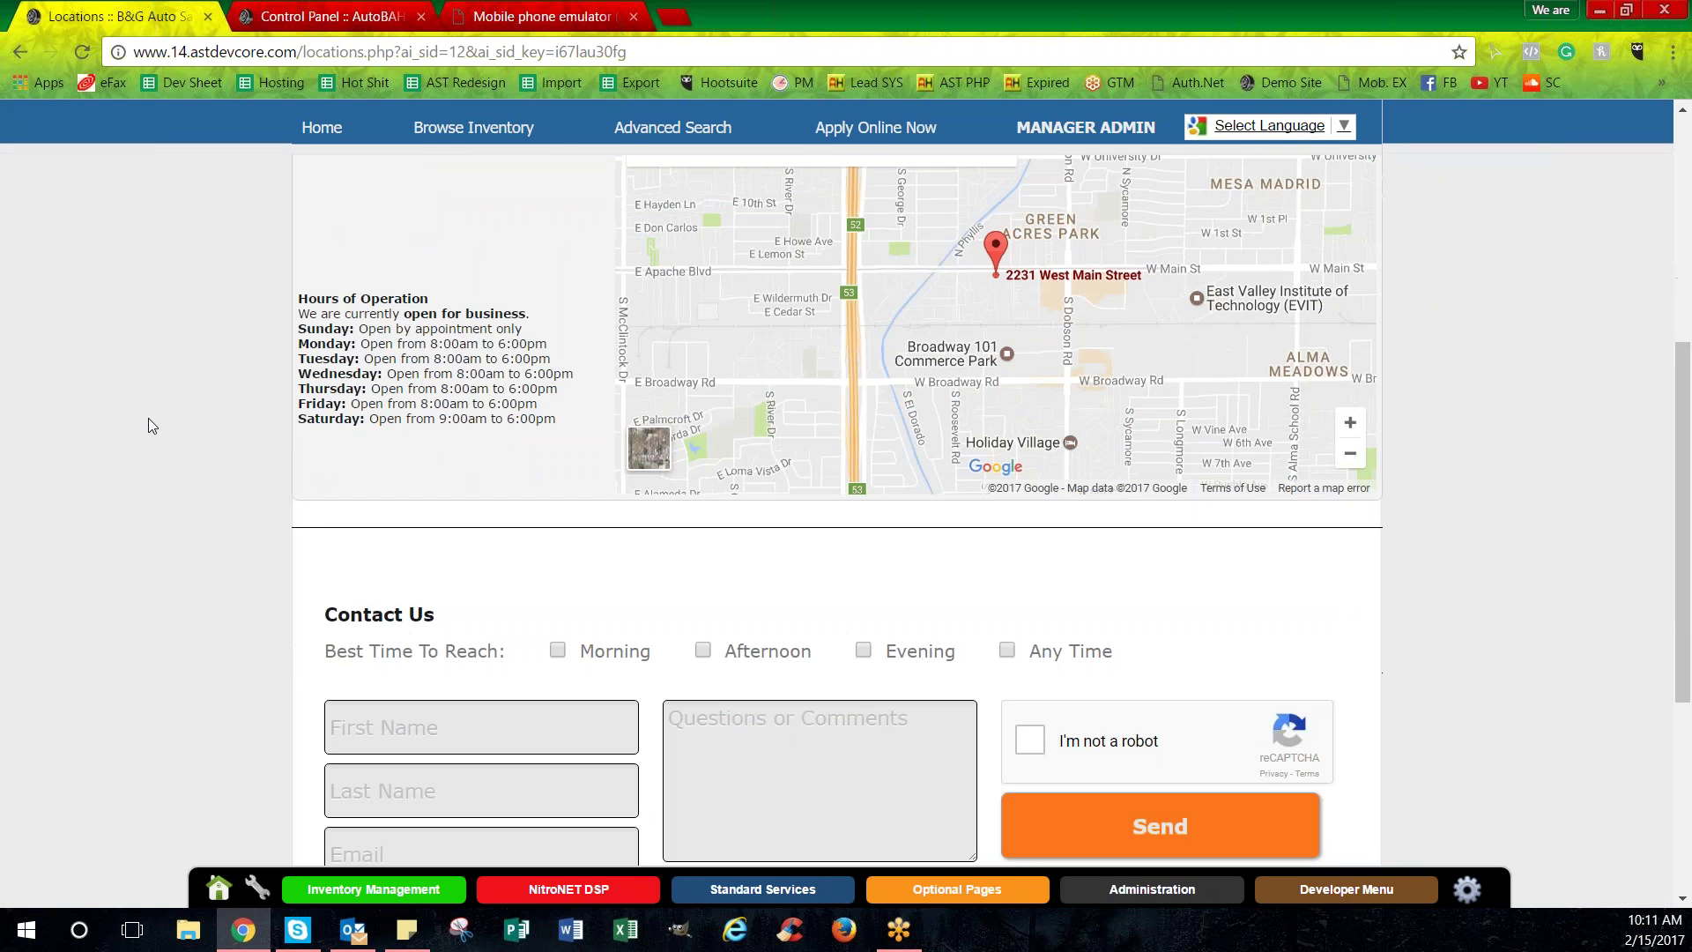
scroll(148, 417, "up", 6)
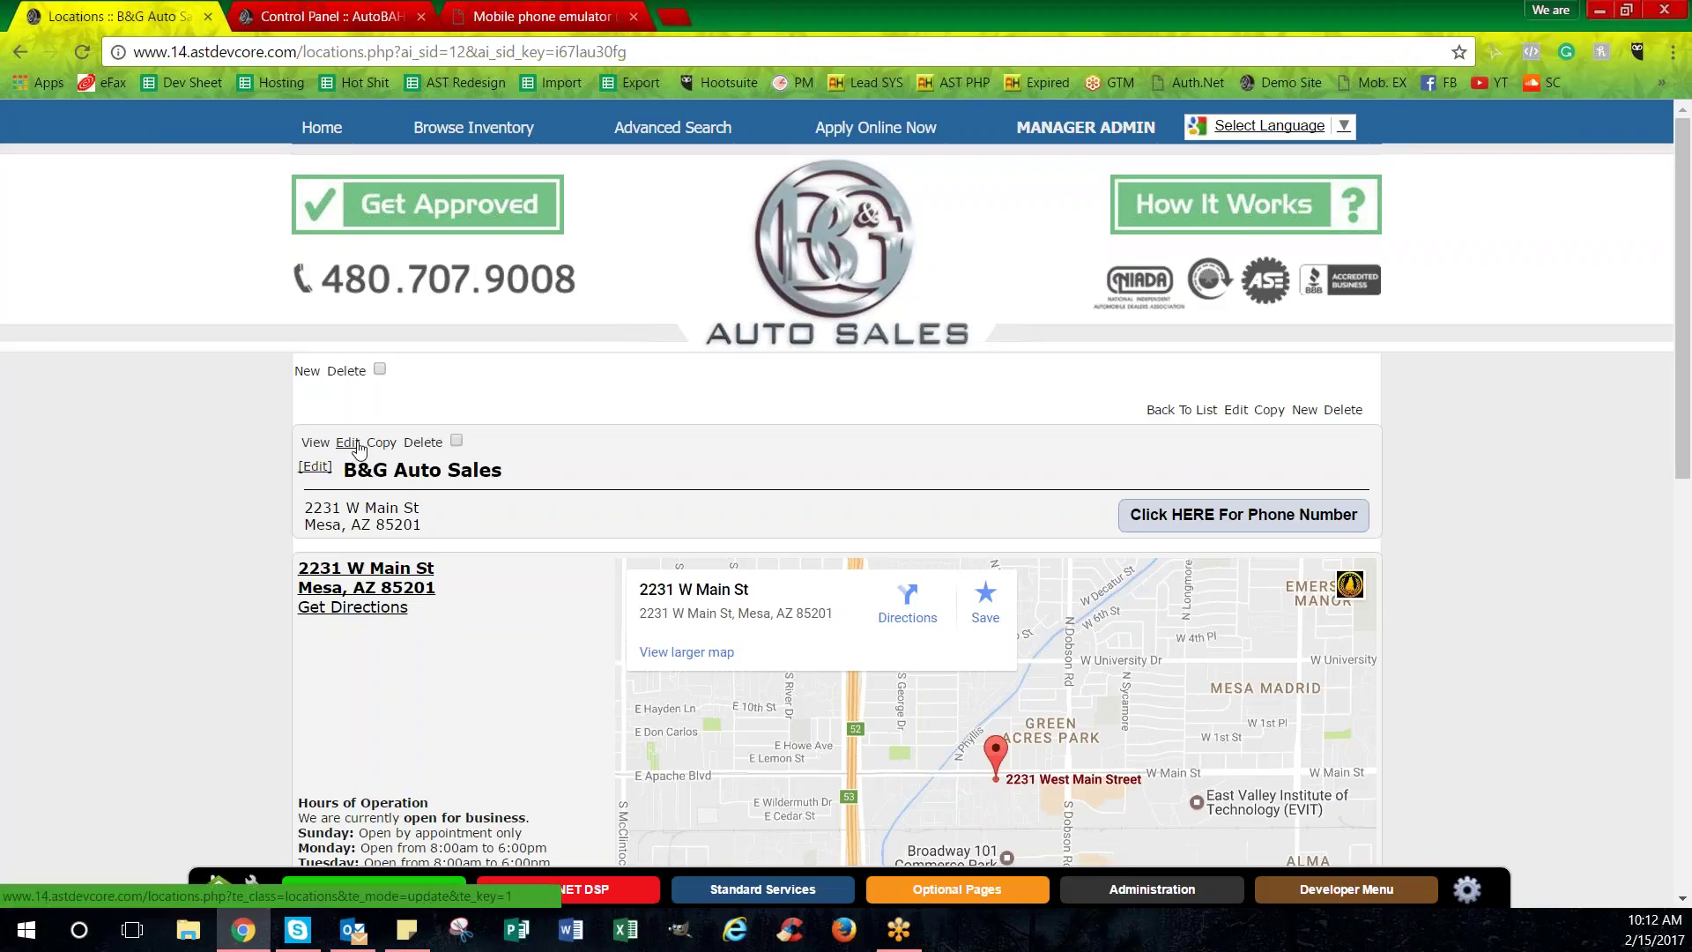
scroll(615, 440, "down", 2)
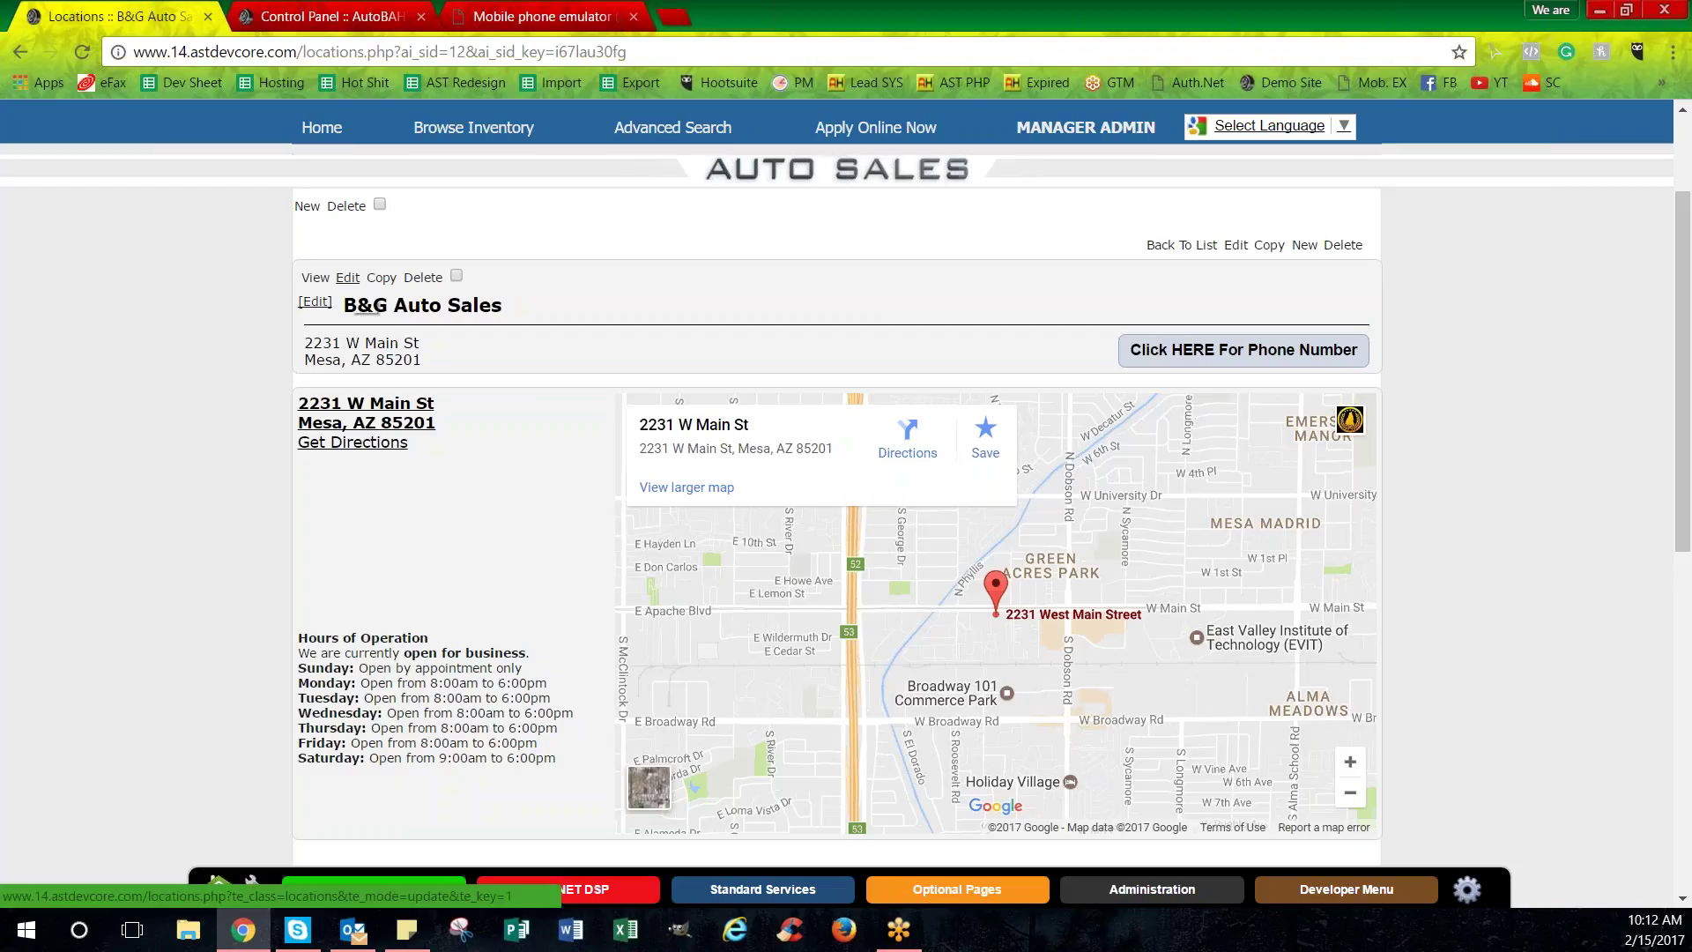
left_click(315, 301)
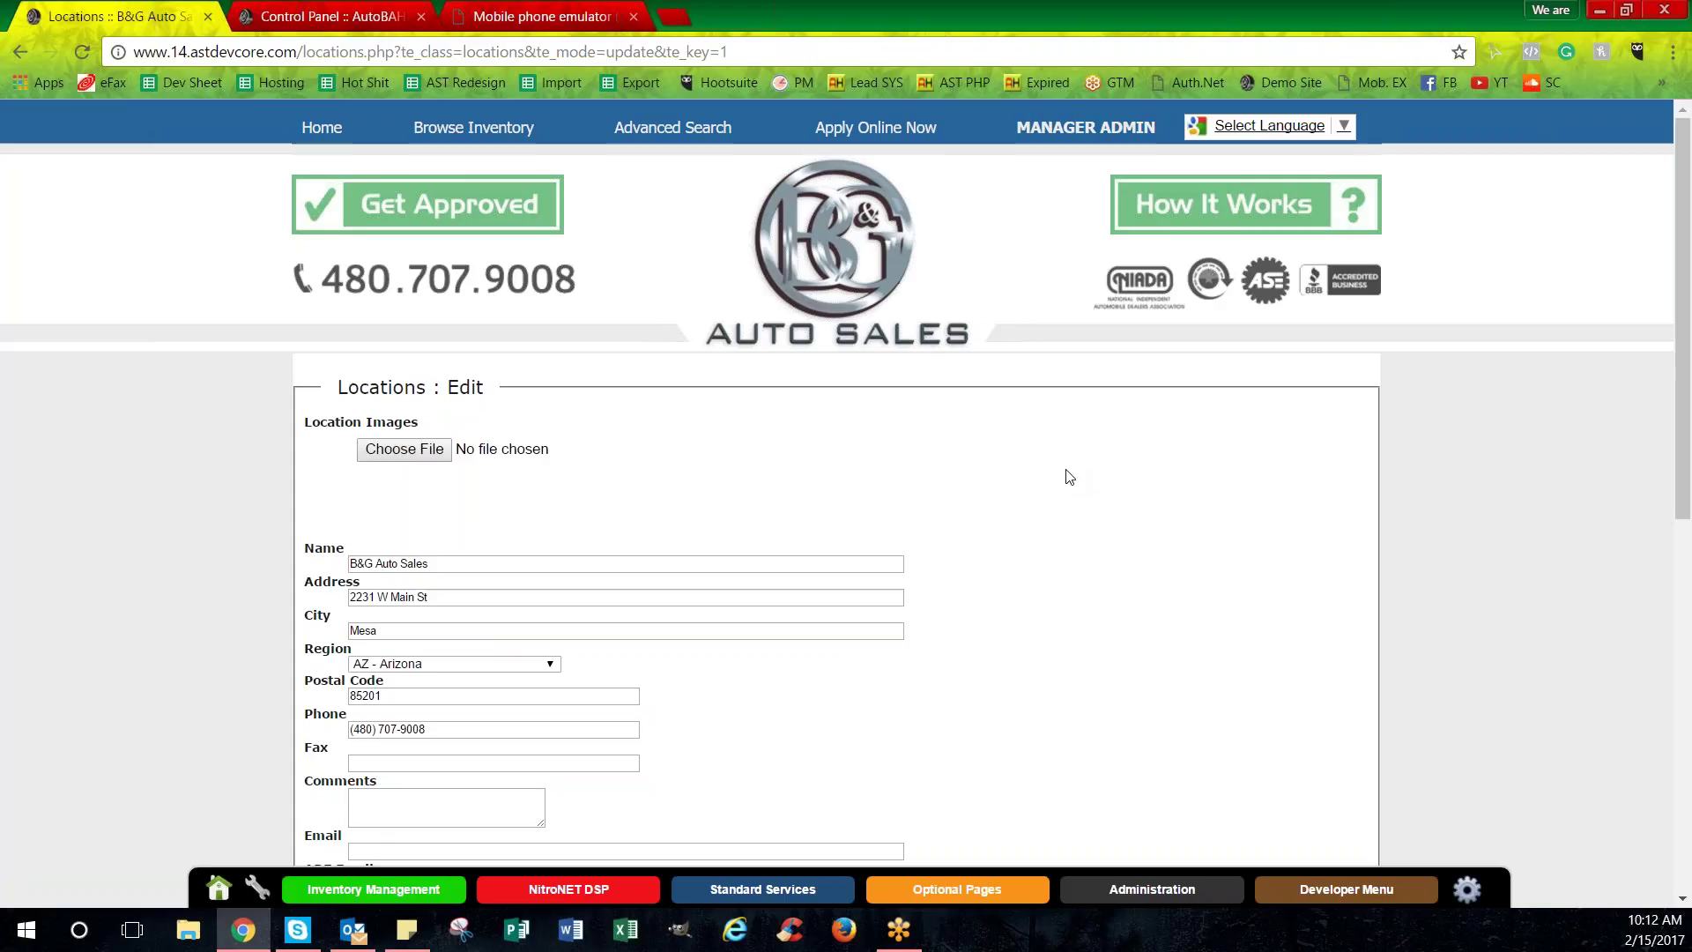
Look over the location's editable details, highlighting the name and phone fields.
scroll(1068, 476, "down", 4)
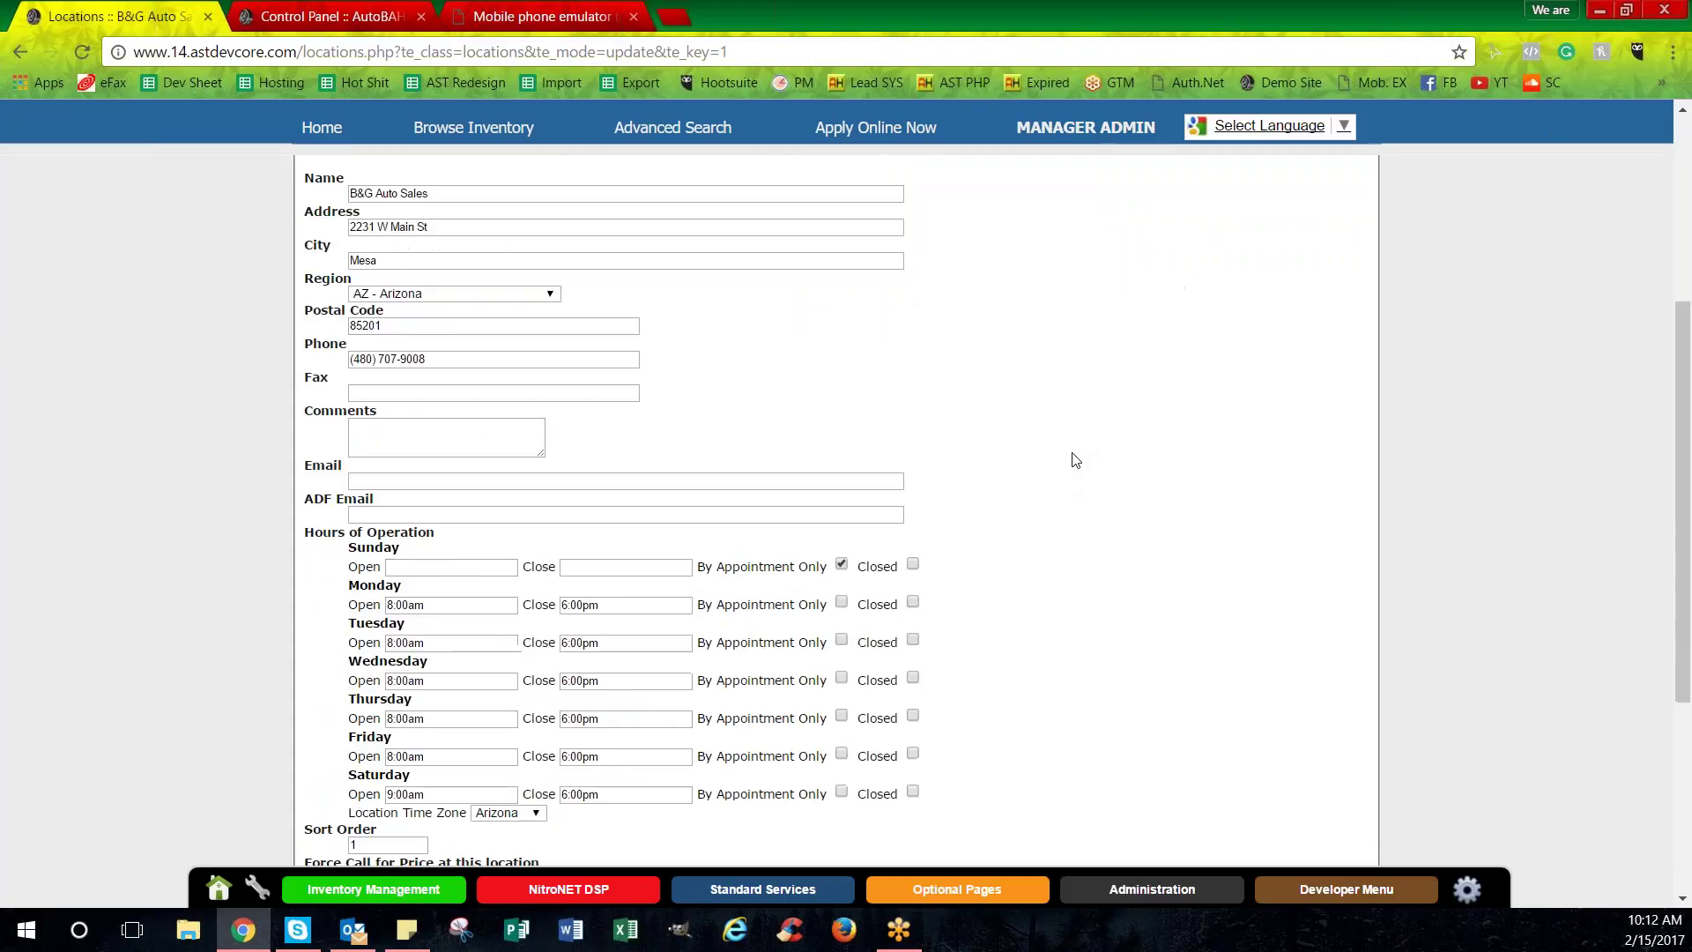
scroll(1073, 461, "up", 2)
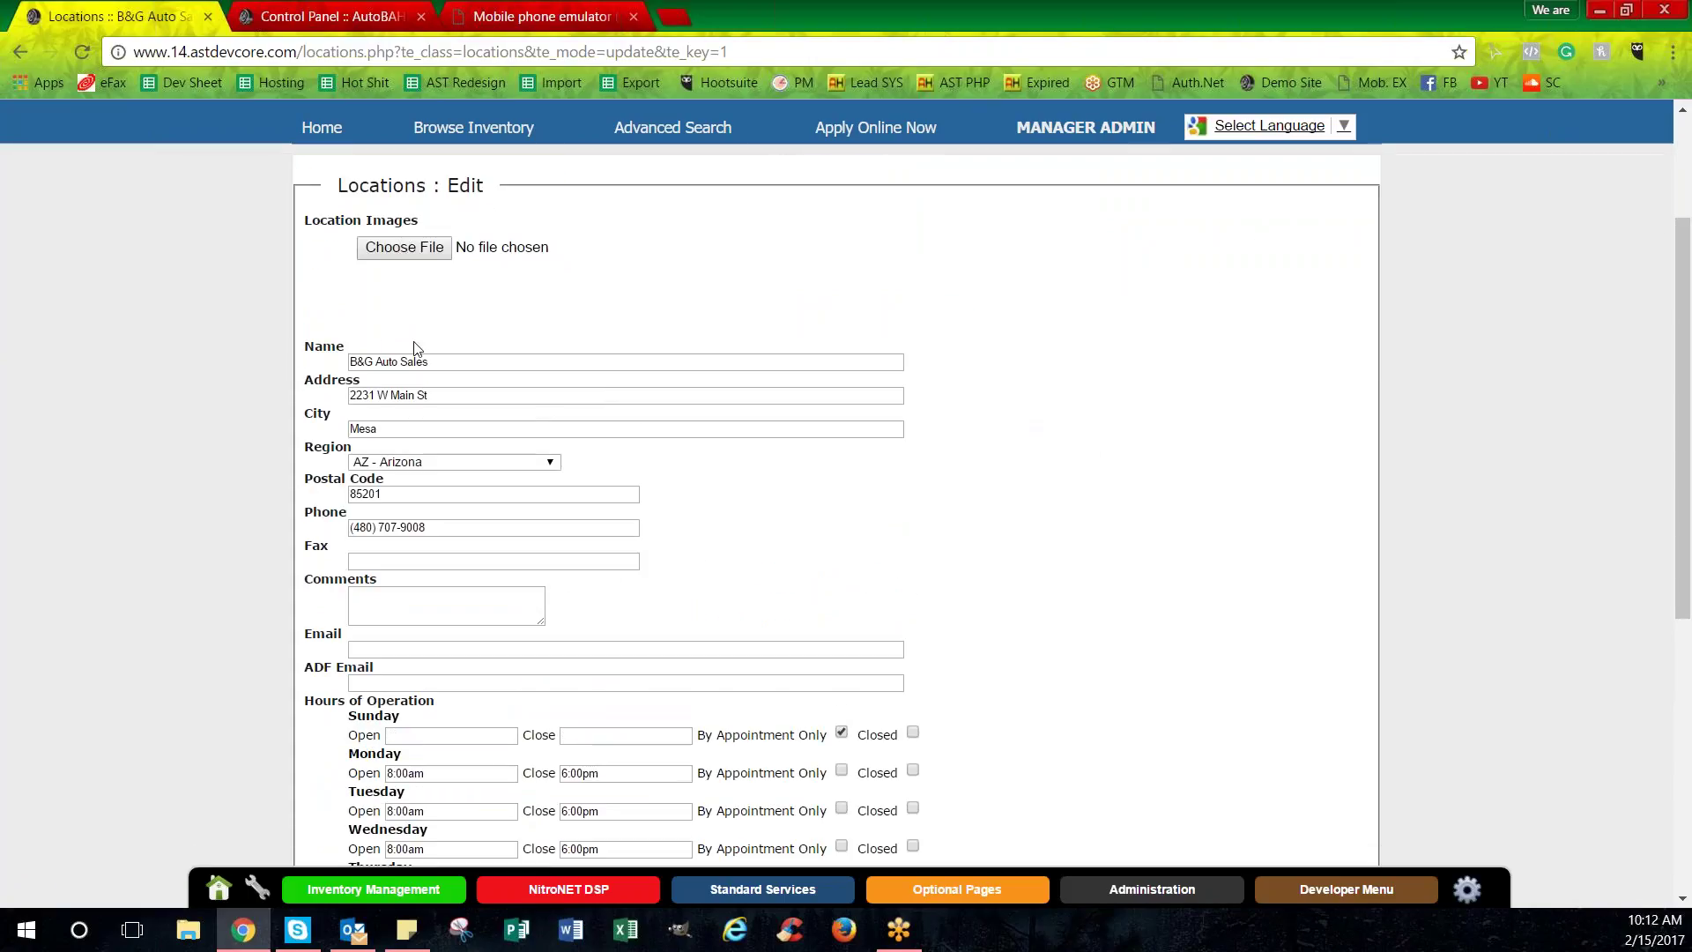
left_click(376, 360)
key("ctrl+a")
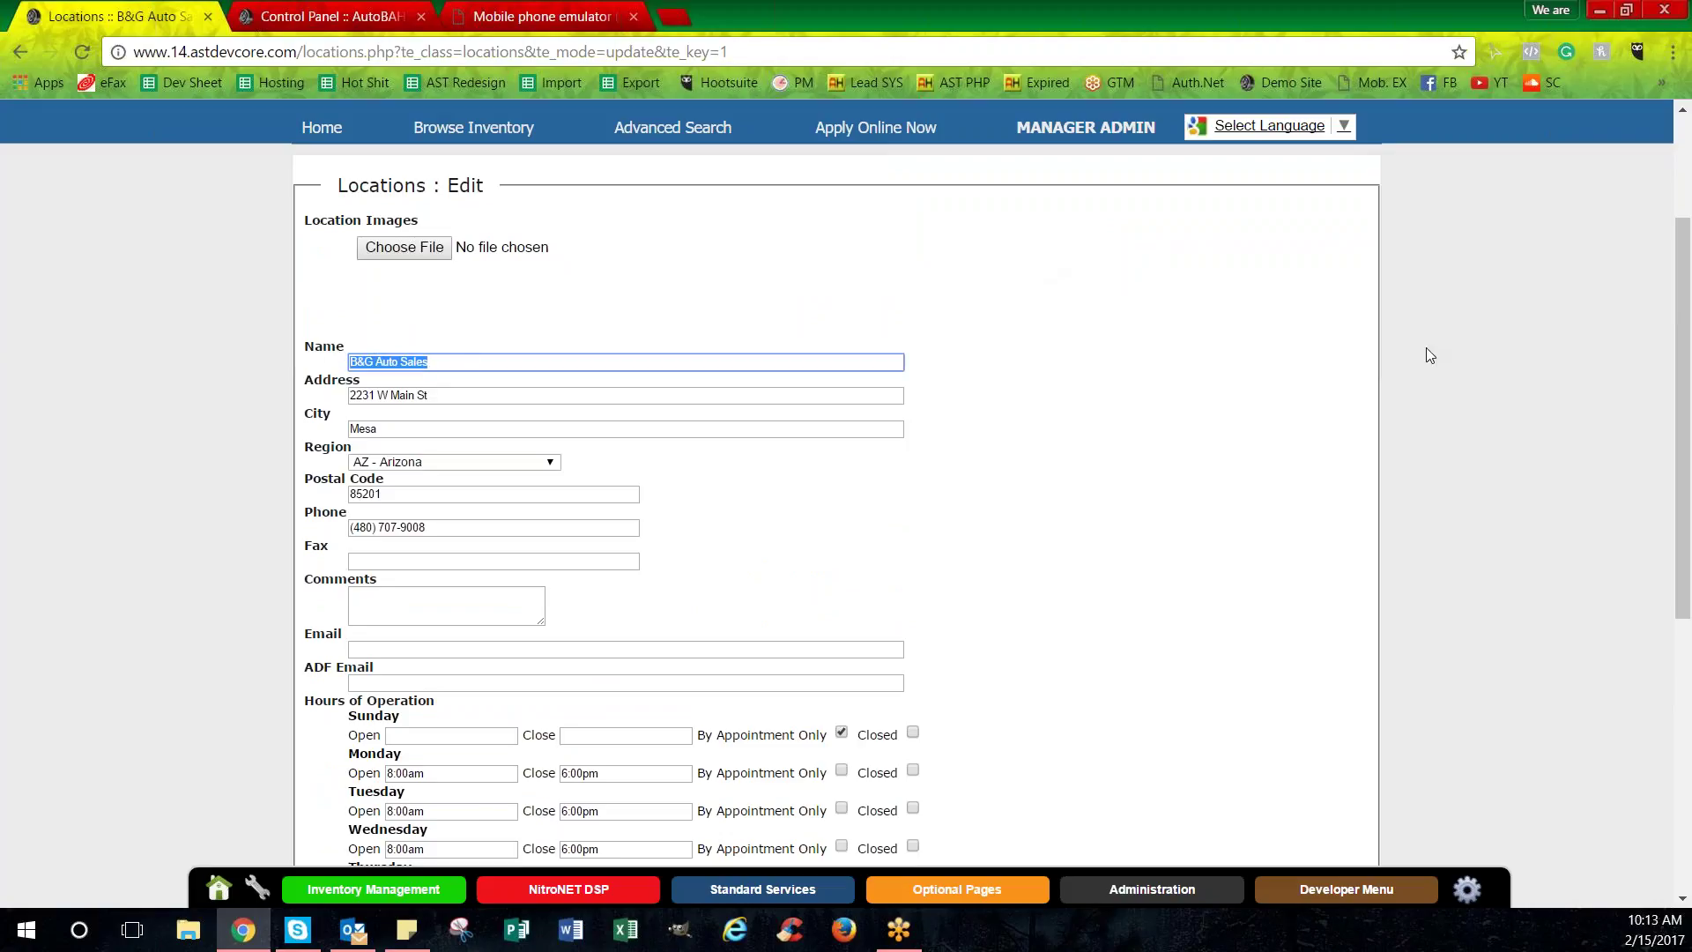
left_click(1084, 388)
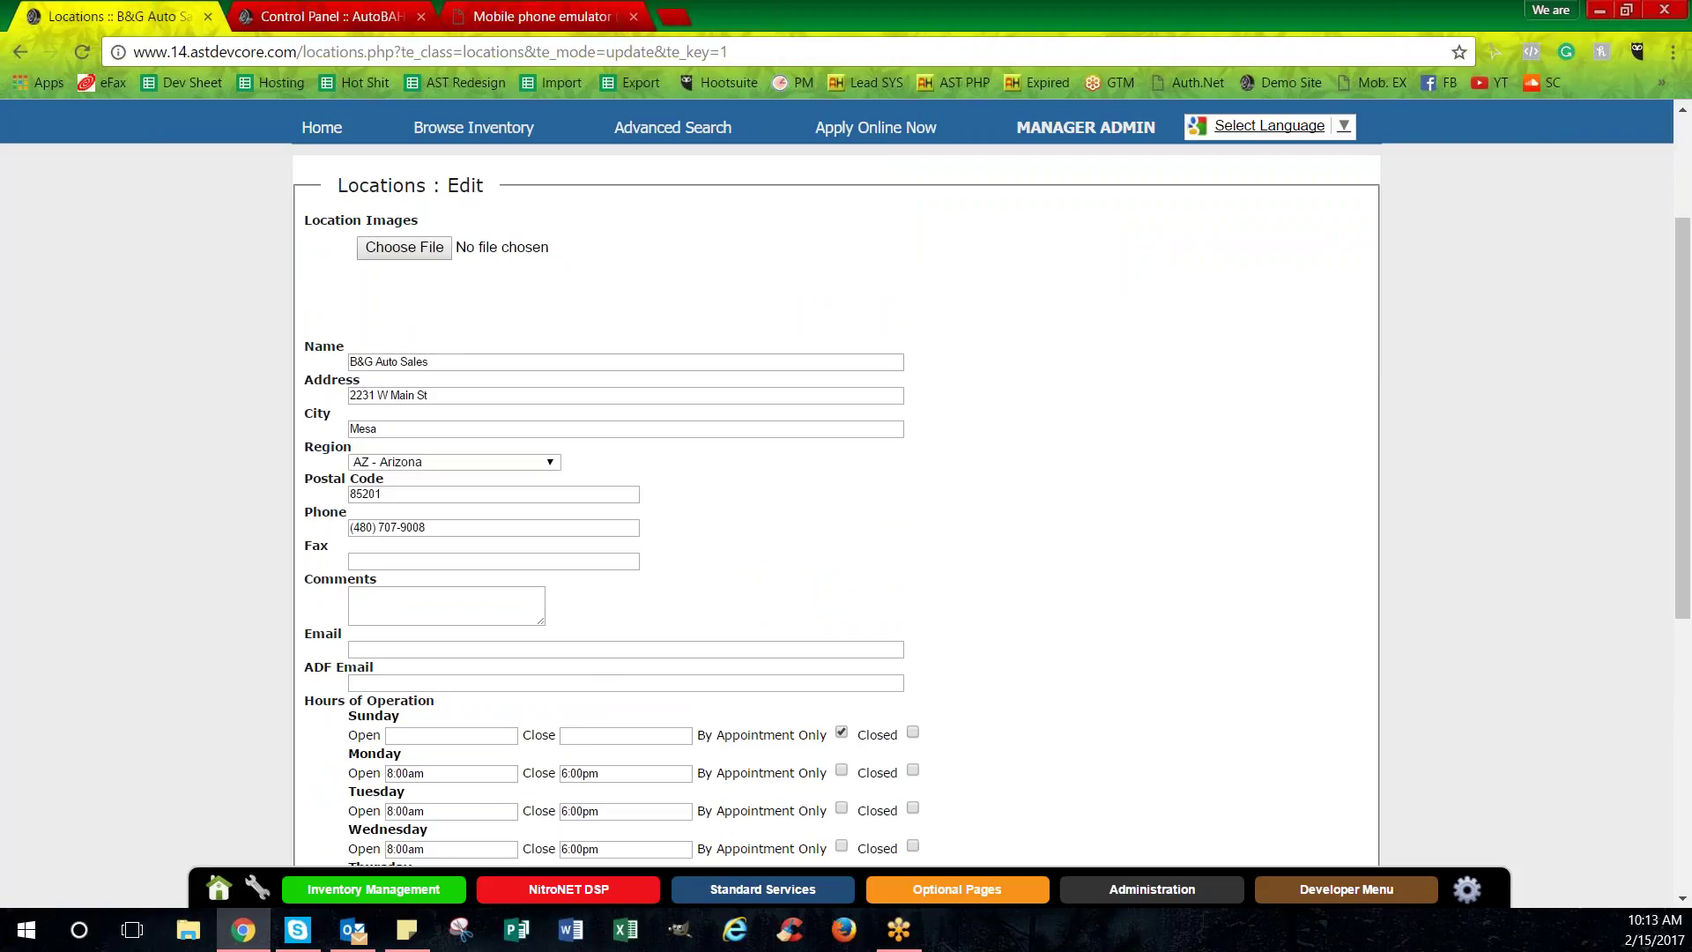
key("Tab")
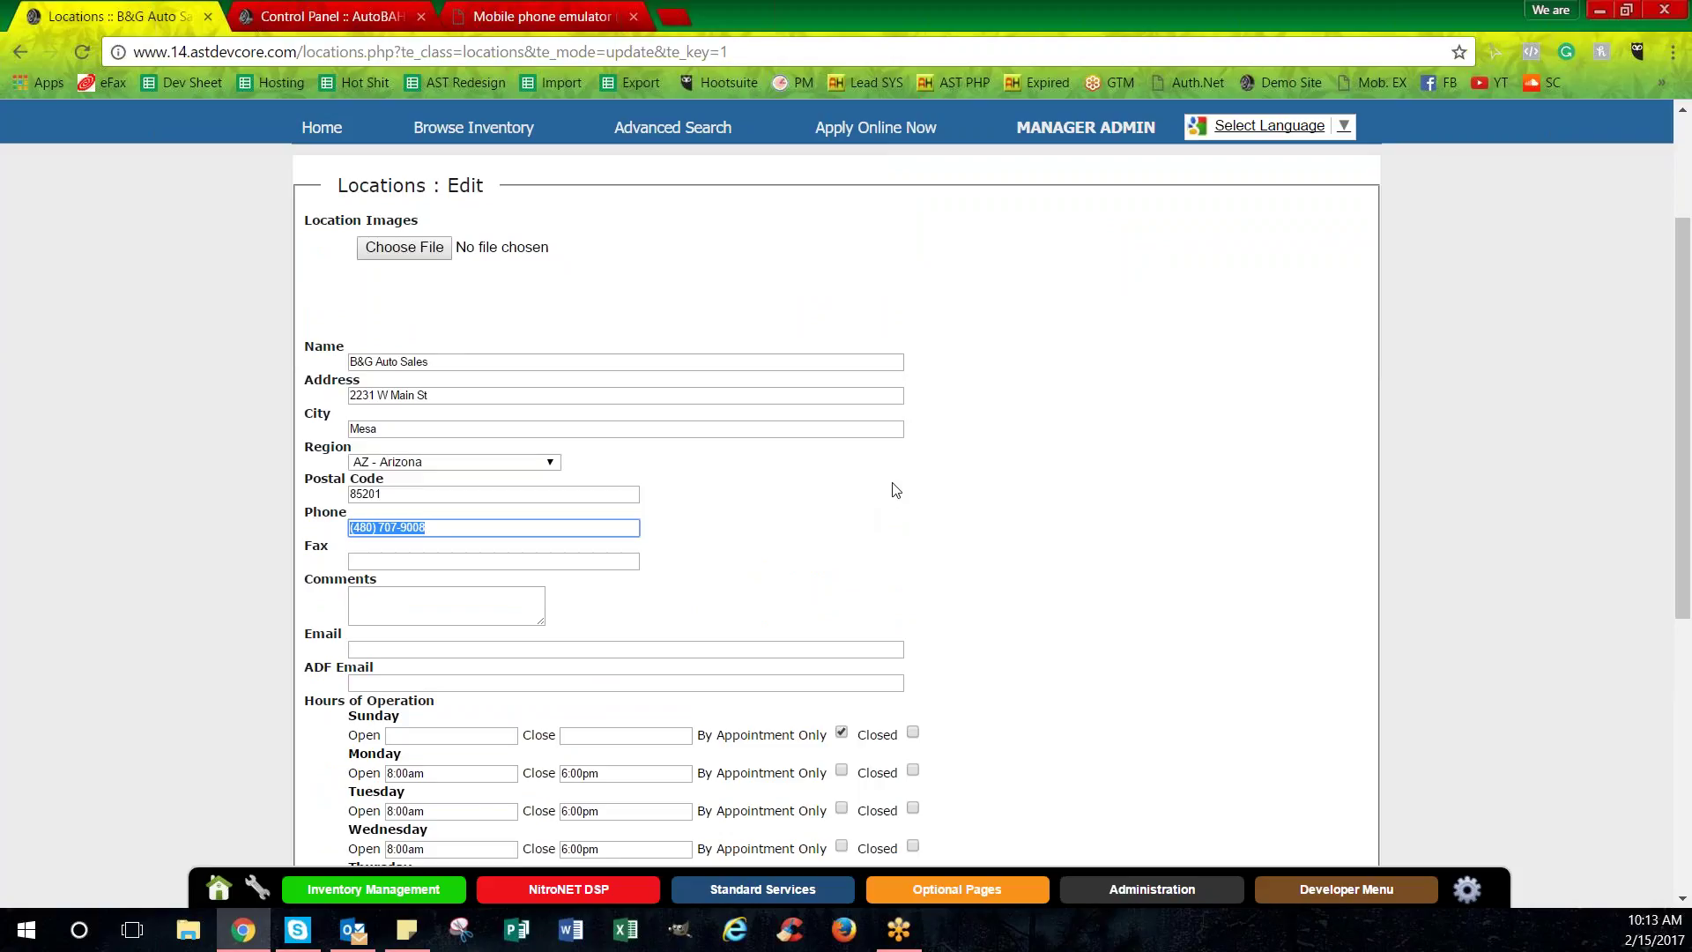
Inspect the location's email field and Monday opening time, and cancel the location edit without saving.
scroll(895, 490, "down", 1)
scroll(837, 511, "down", 2)
left_click(395, 485)
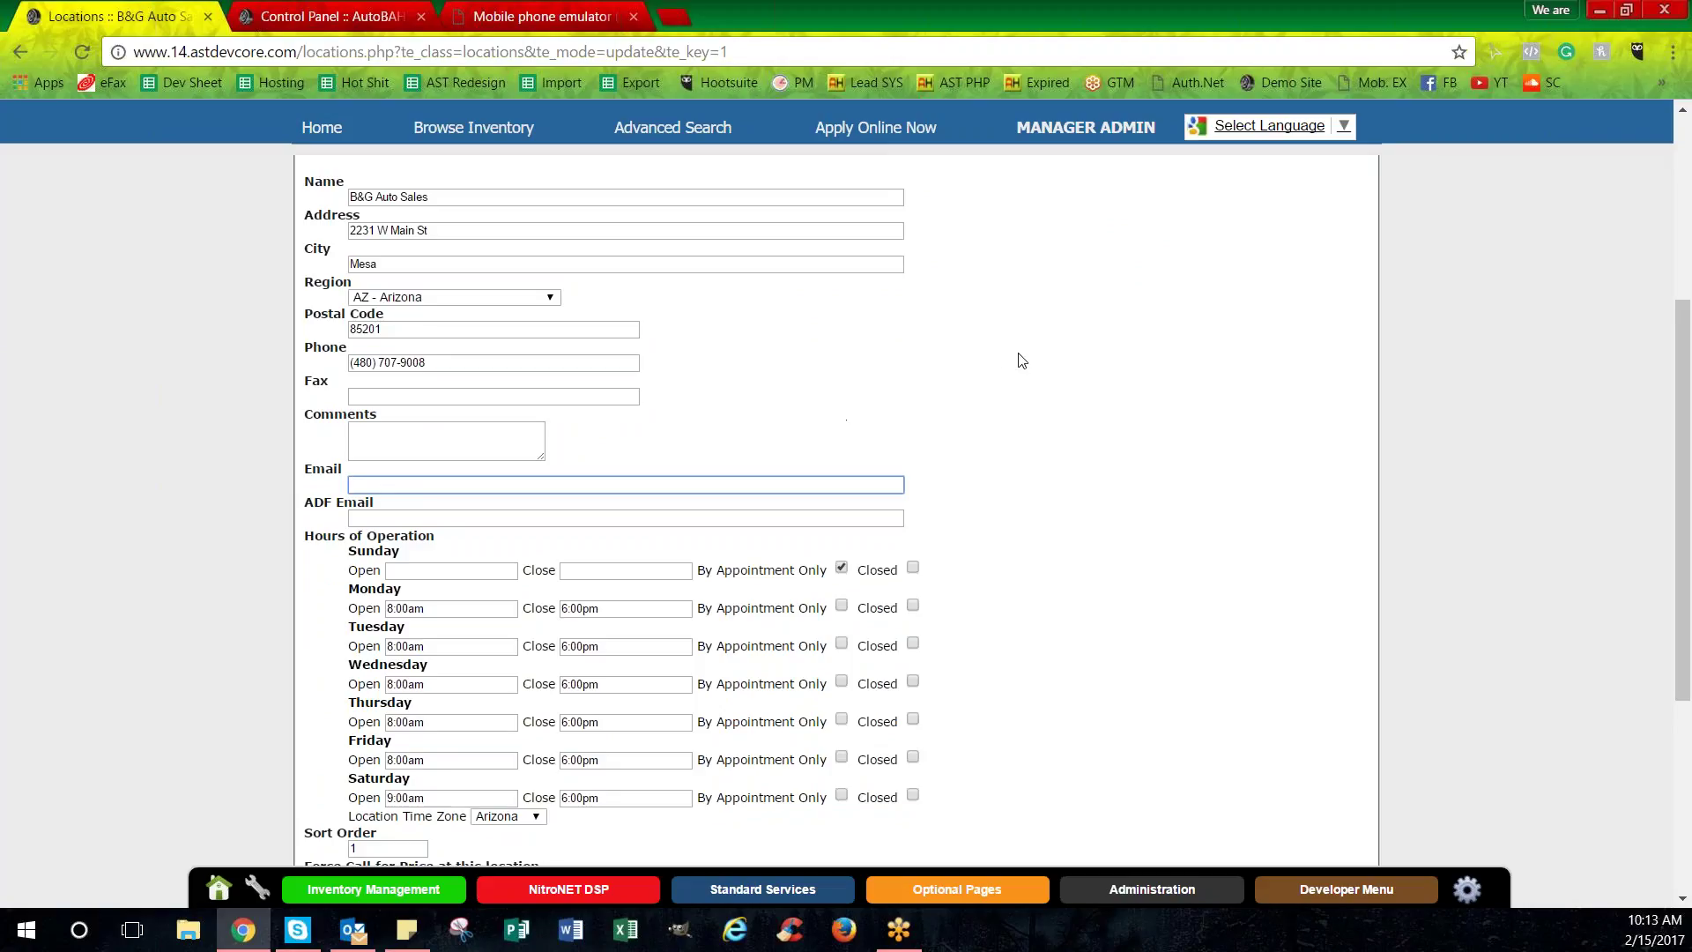
scroll(1029, 356, "down", 2)
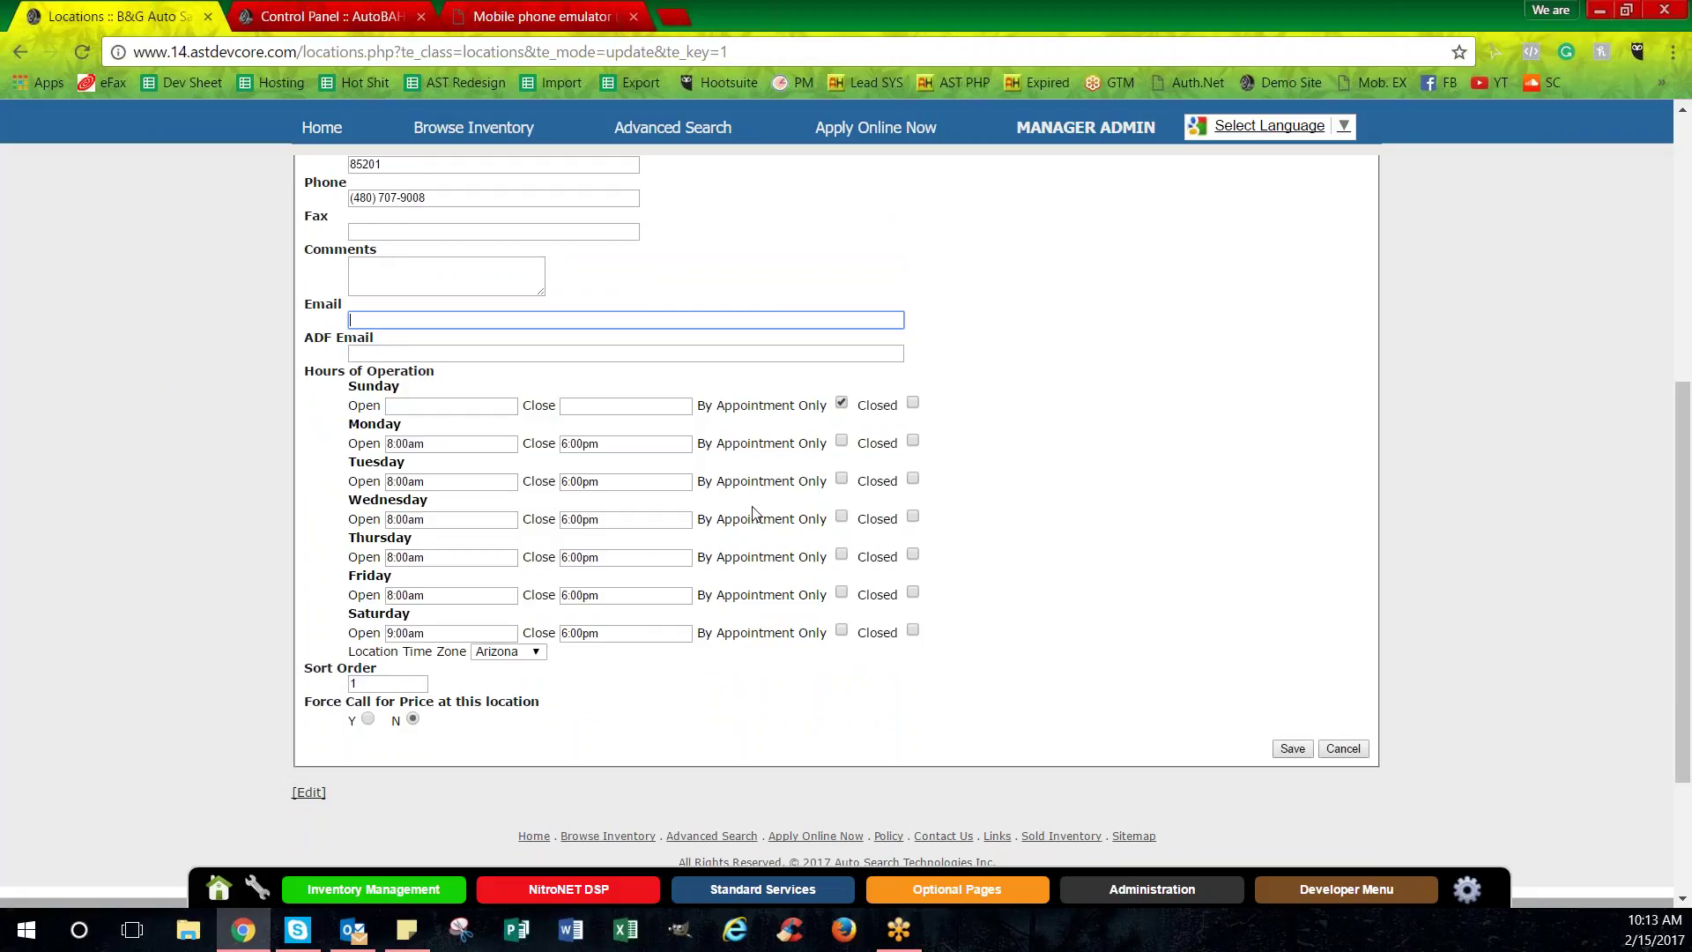
triple_click(446, 448)
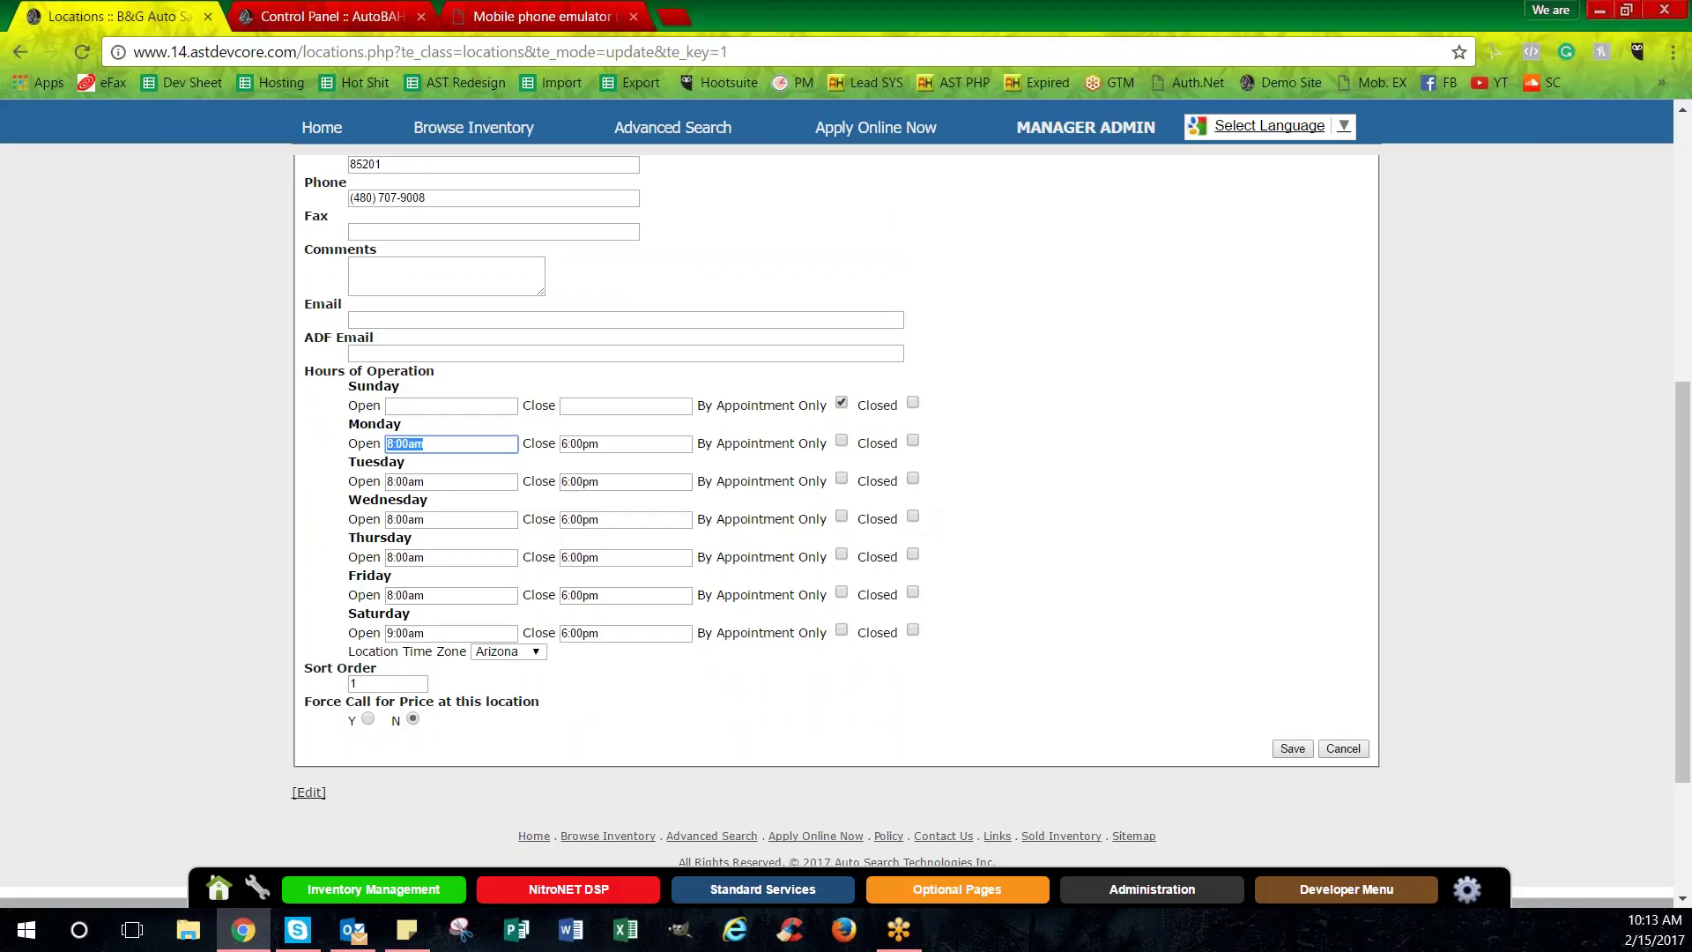
left_click(450, 441)
left_click(1342, 749)
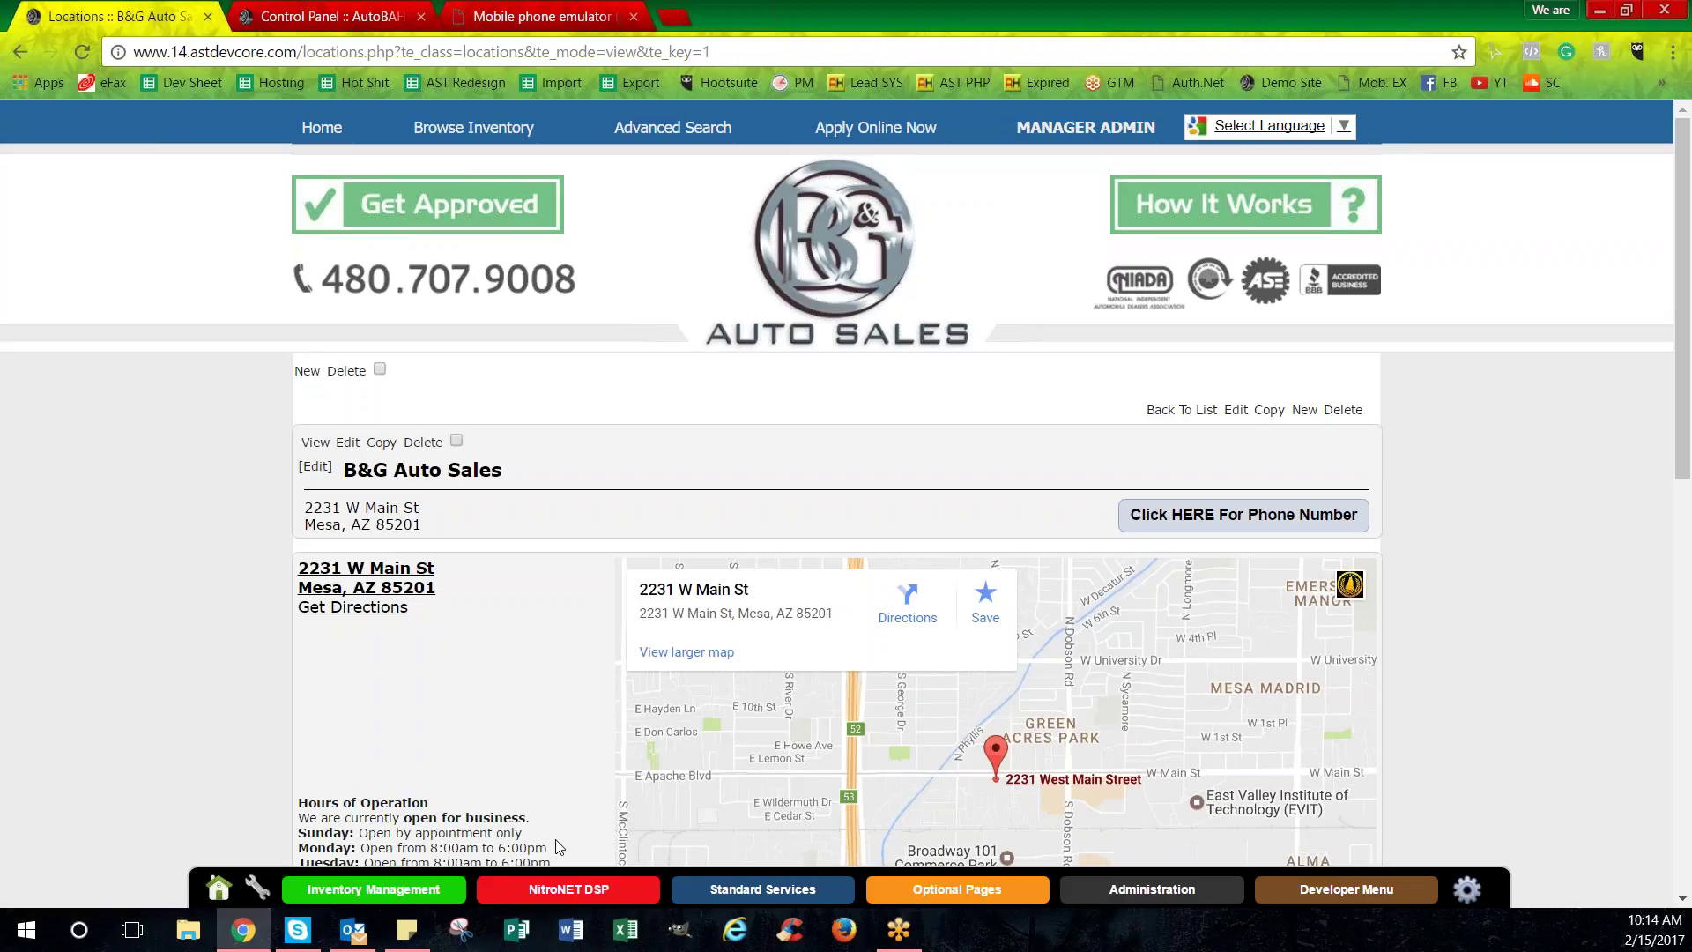
View the NitroNET DSP functions, switch to the AutoBAHN demo site and show the blog's pending entries.
left_click(607, 895)
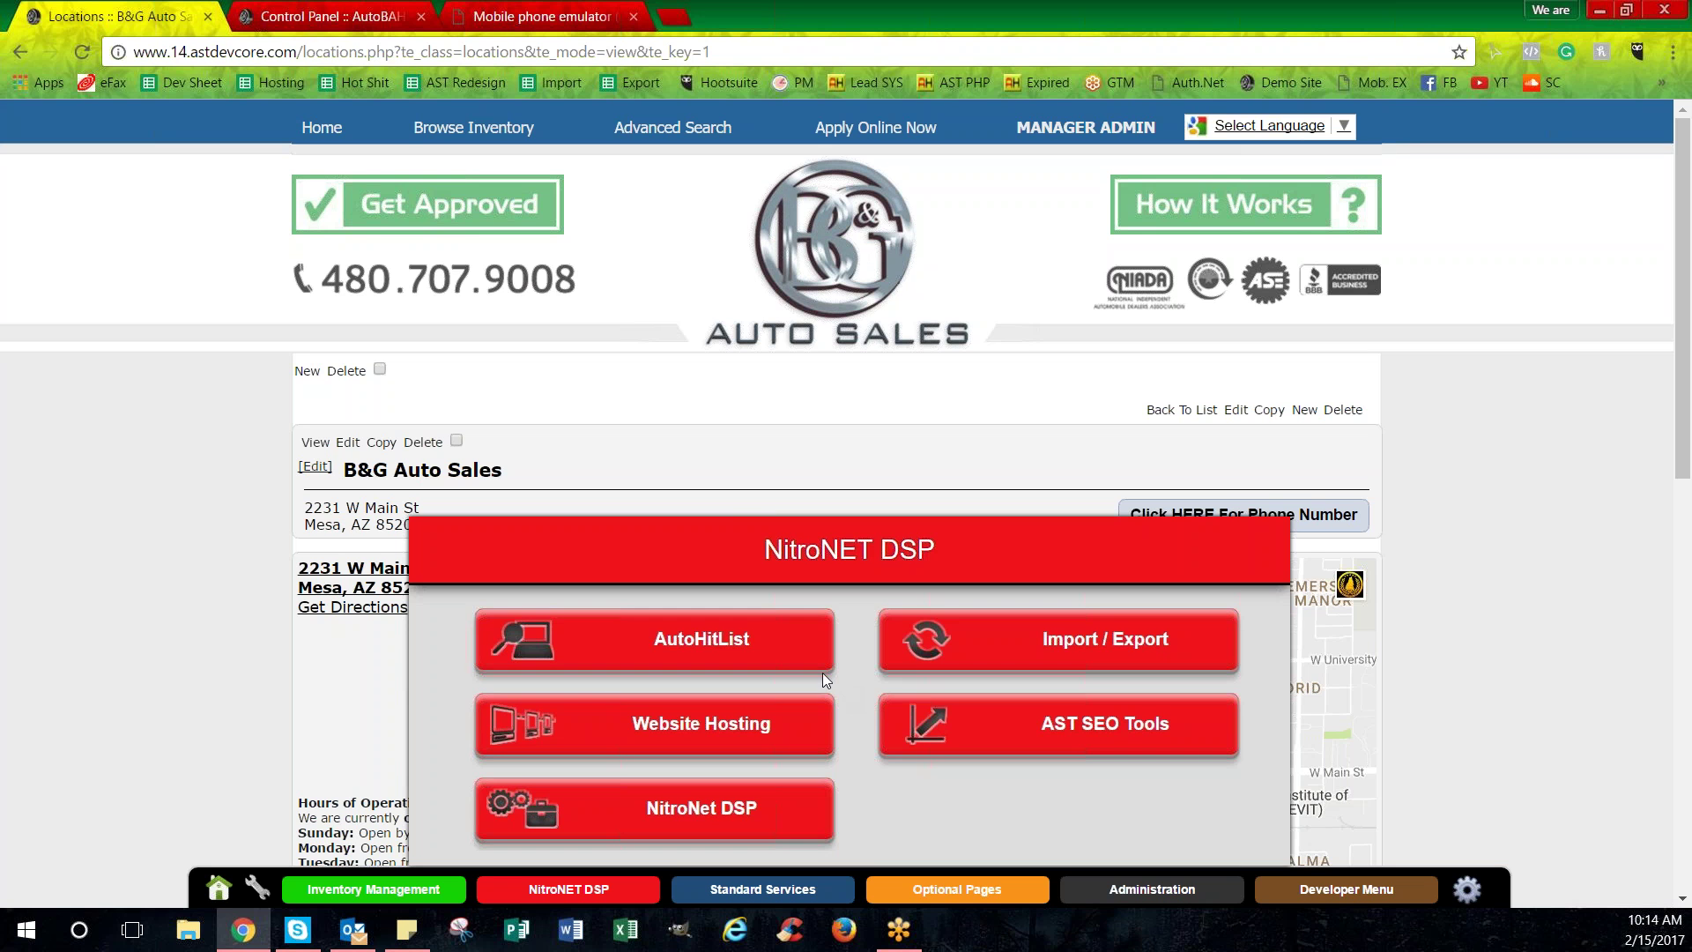
left_click(335, 18)
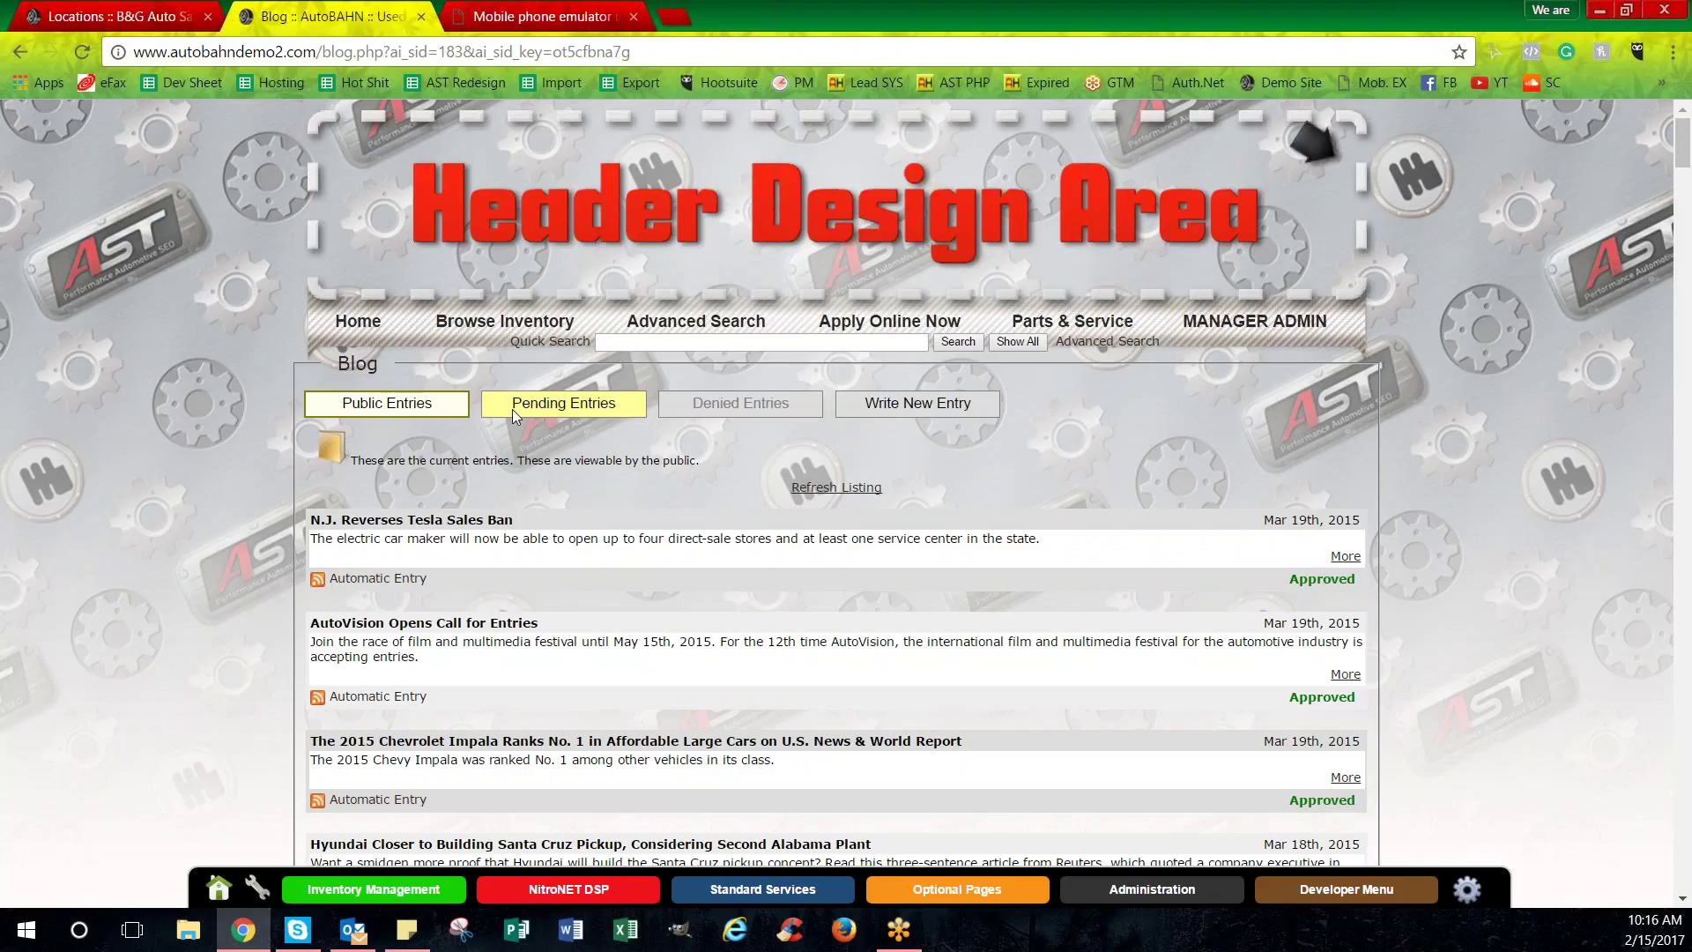
left_click(550, 409)
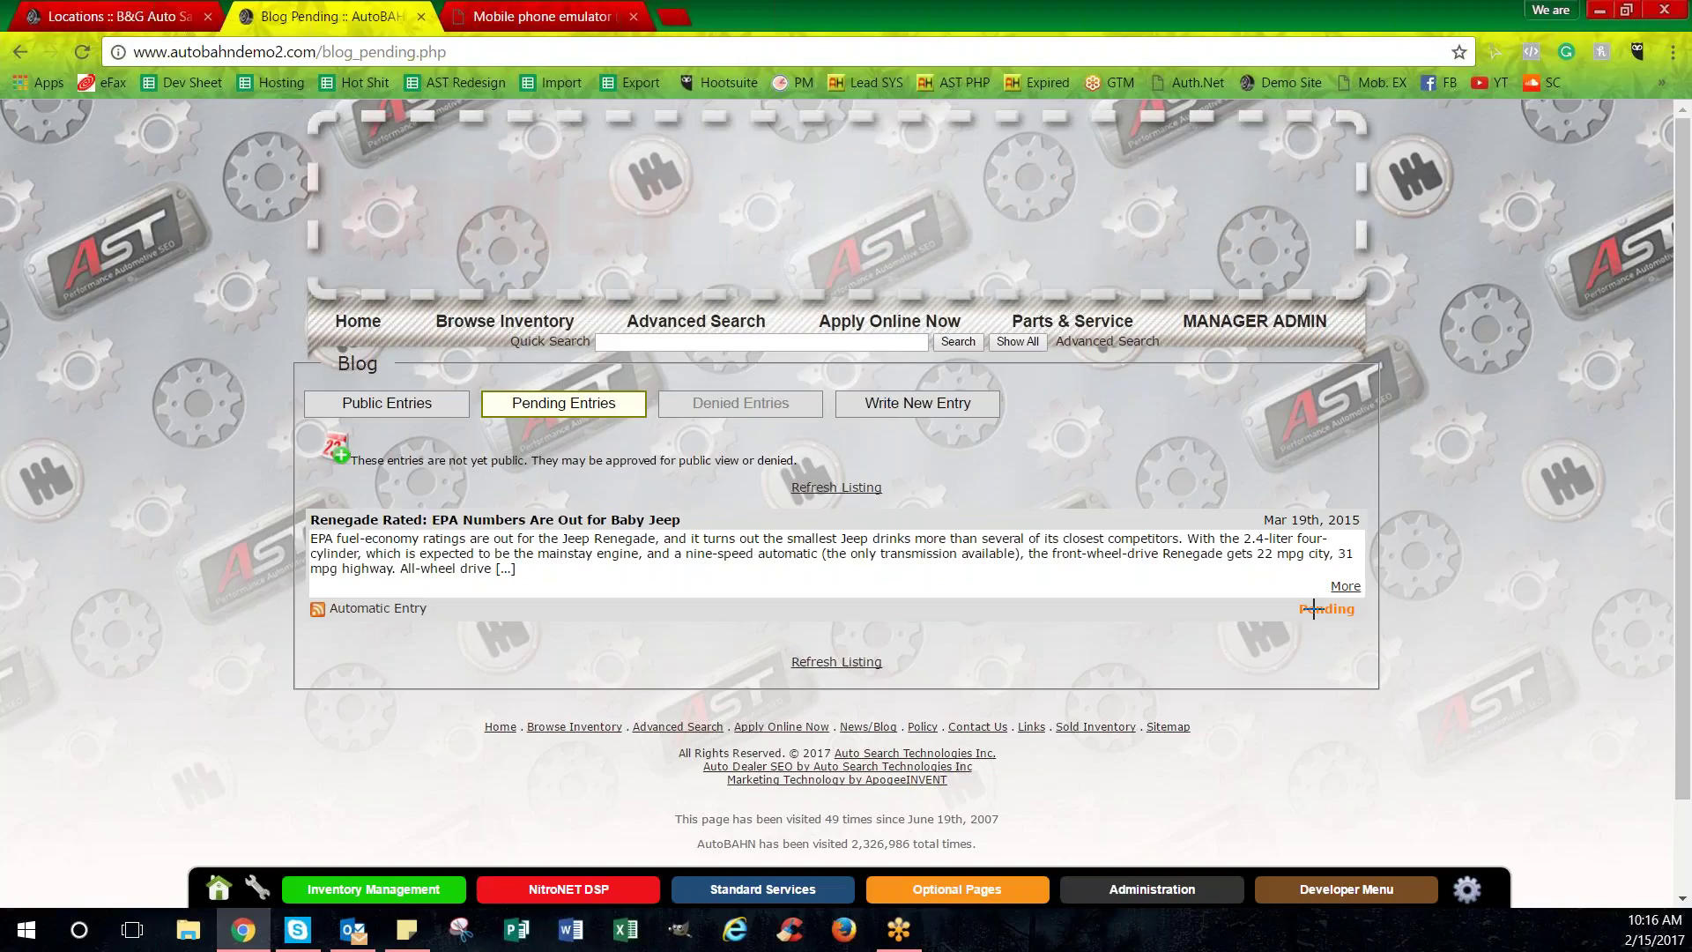
Choose Approved as the status of the pending "Renegade Rated" blog entry and cancel the change.
left_click(1313, 608)
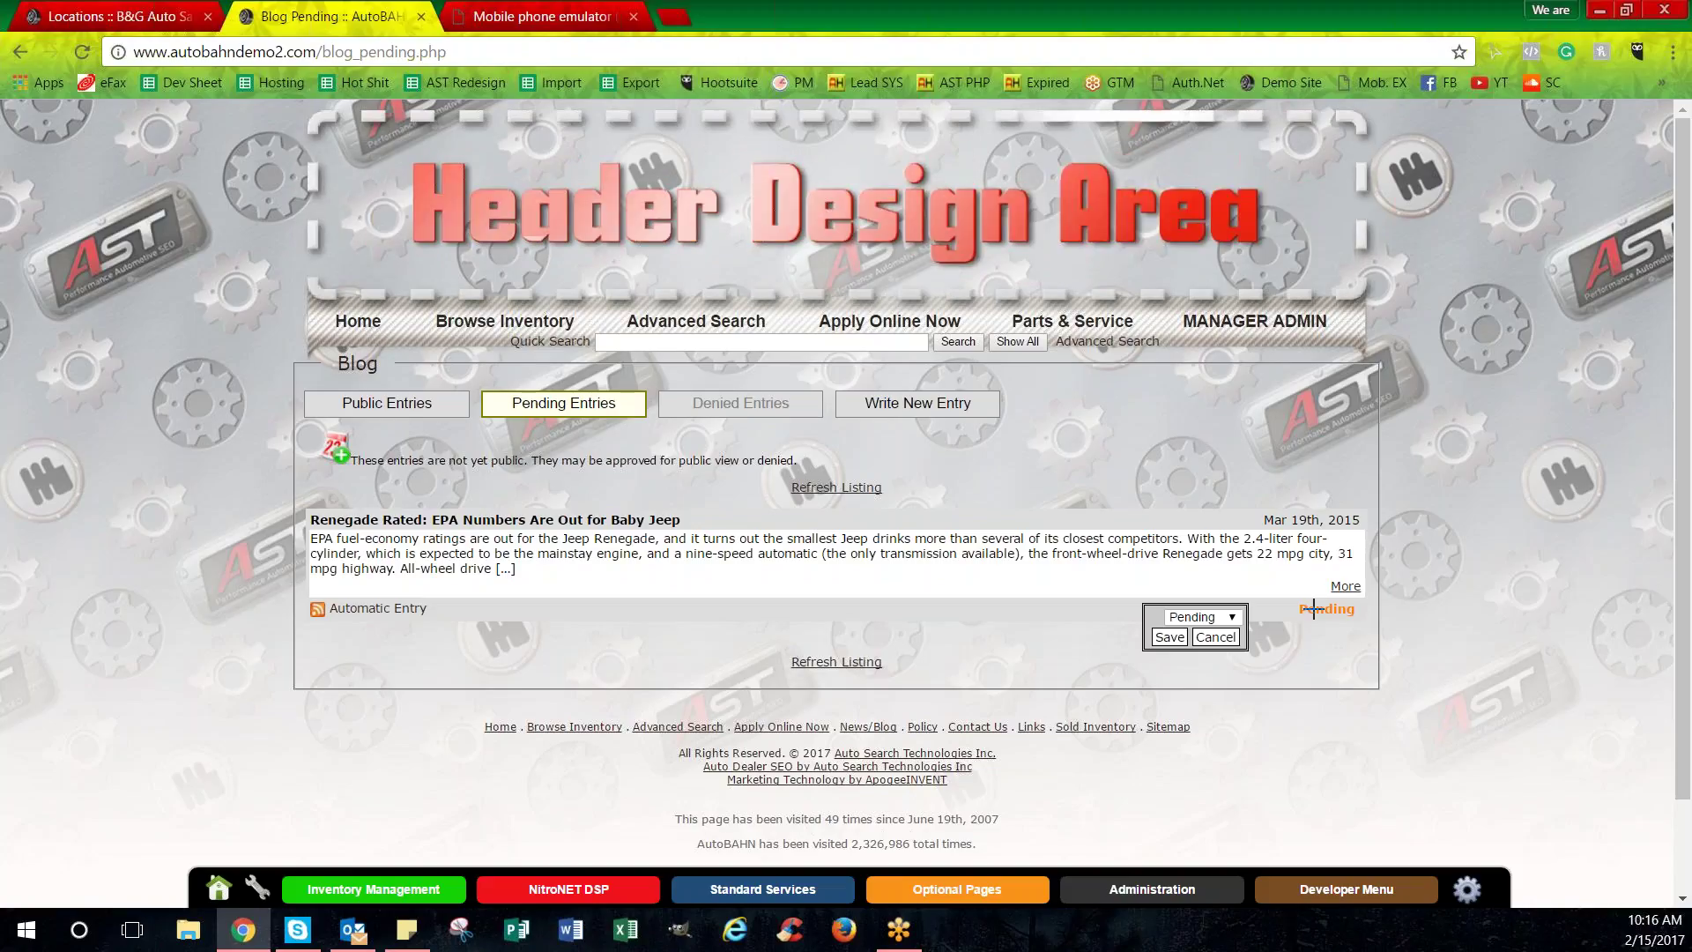
left_click(1231, 618)
left_click(1203, 658)
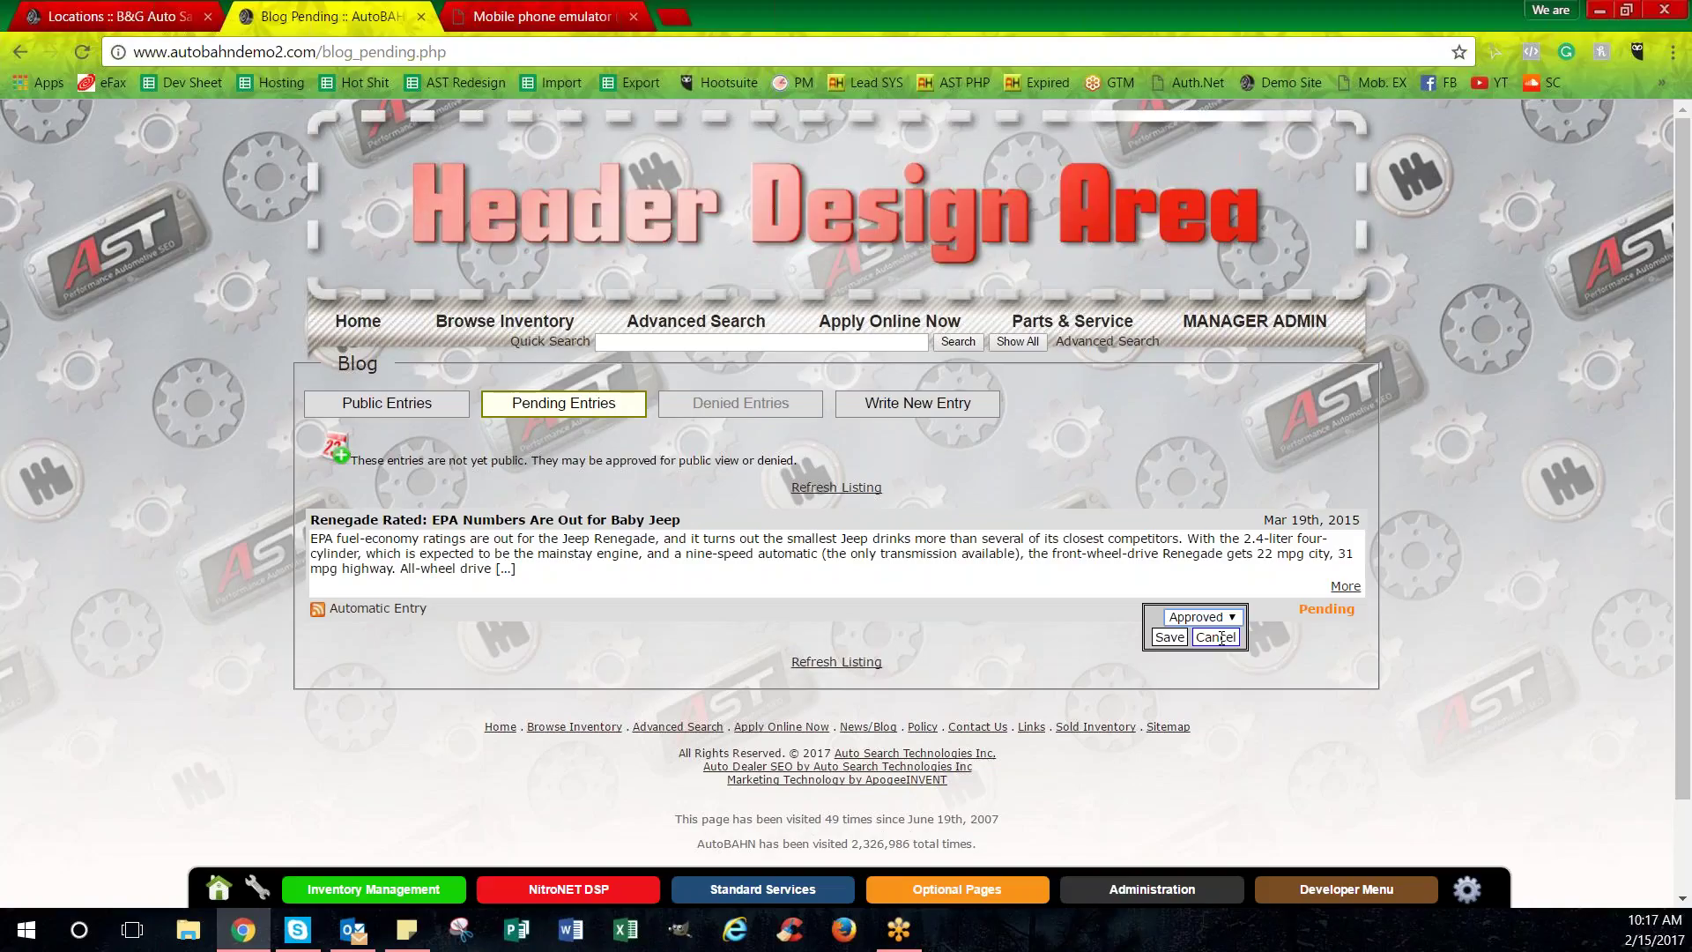
left_click(1221, 638)
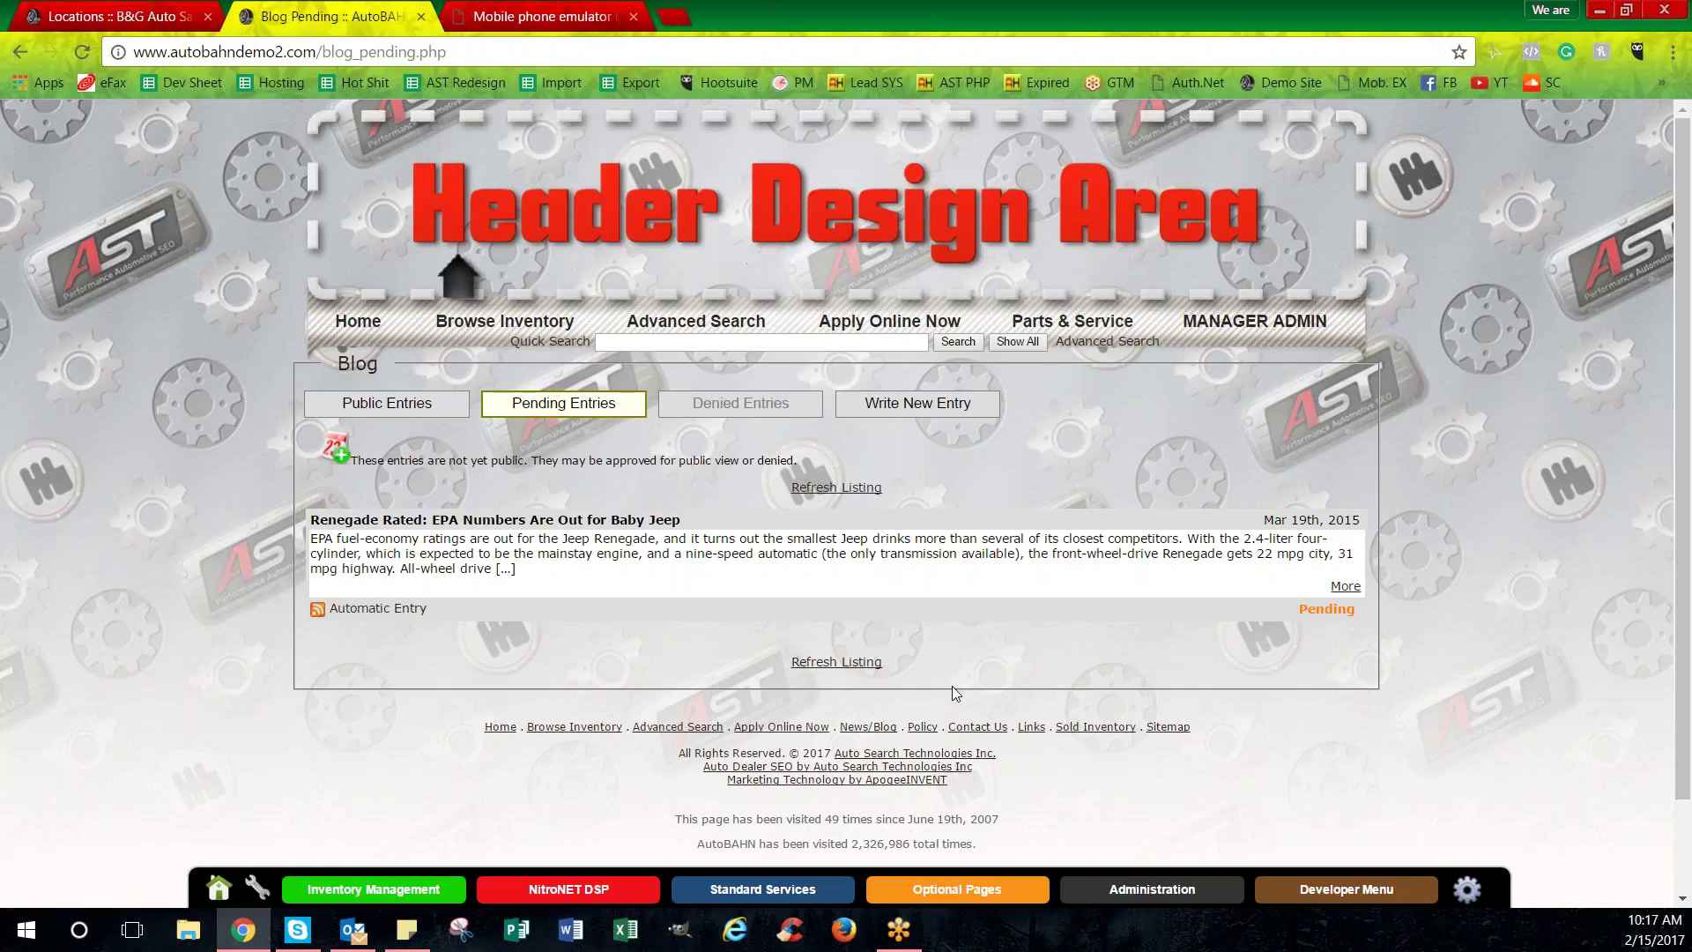
View the form for writing a new blog entry and open the Window Stickers function of NitroNET DSP.
left_click(900, 409)
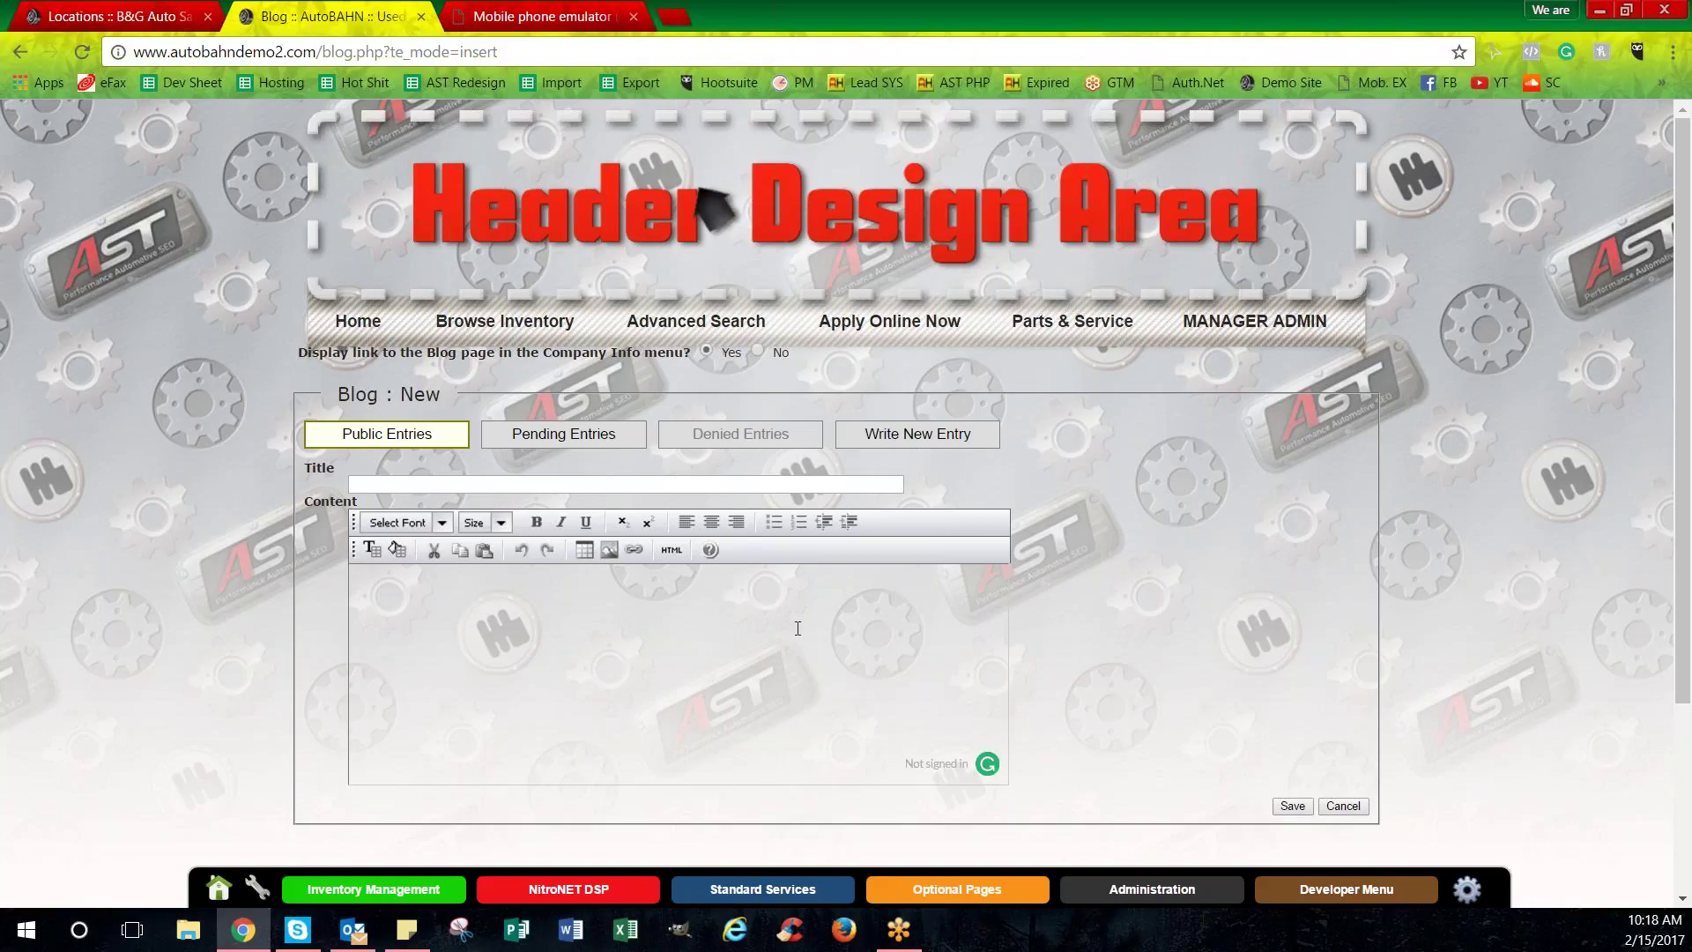
left_click(589, 890)
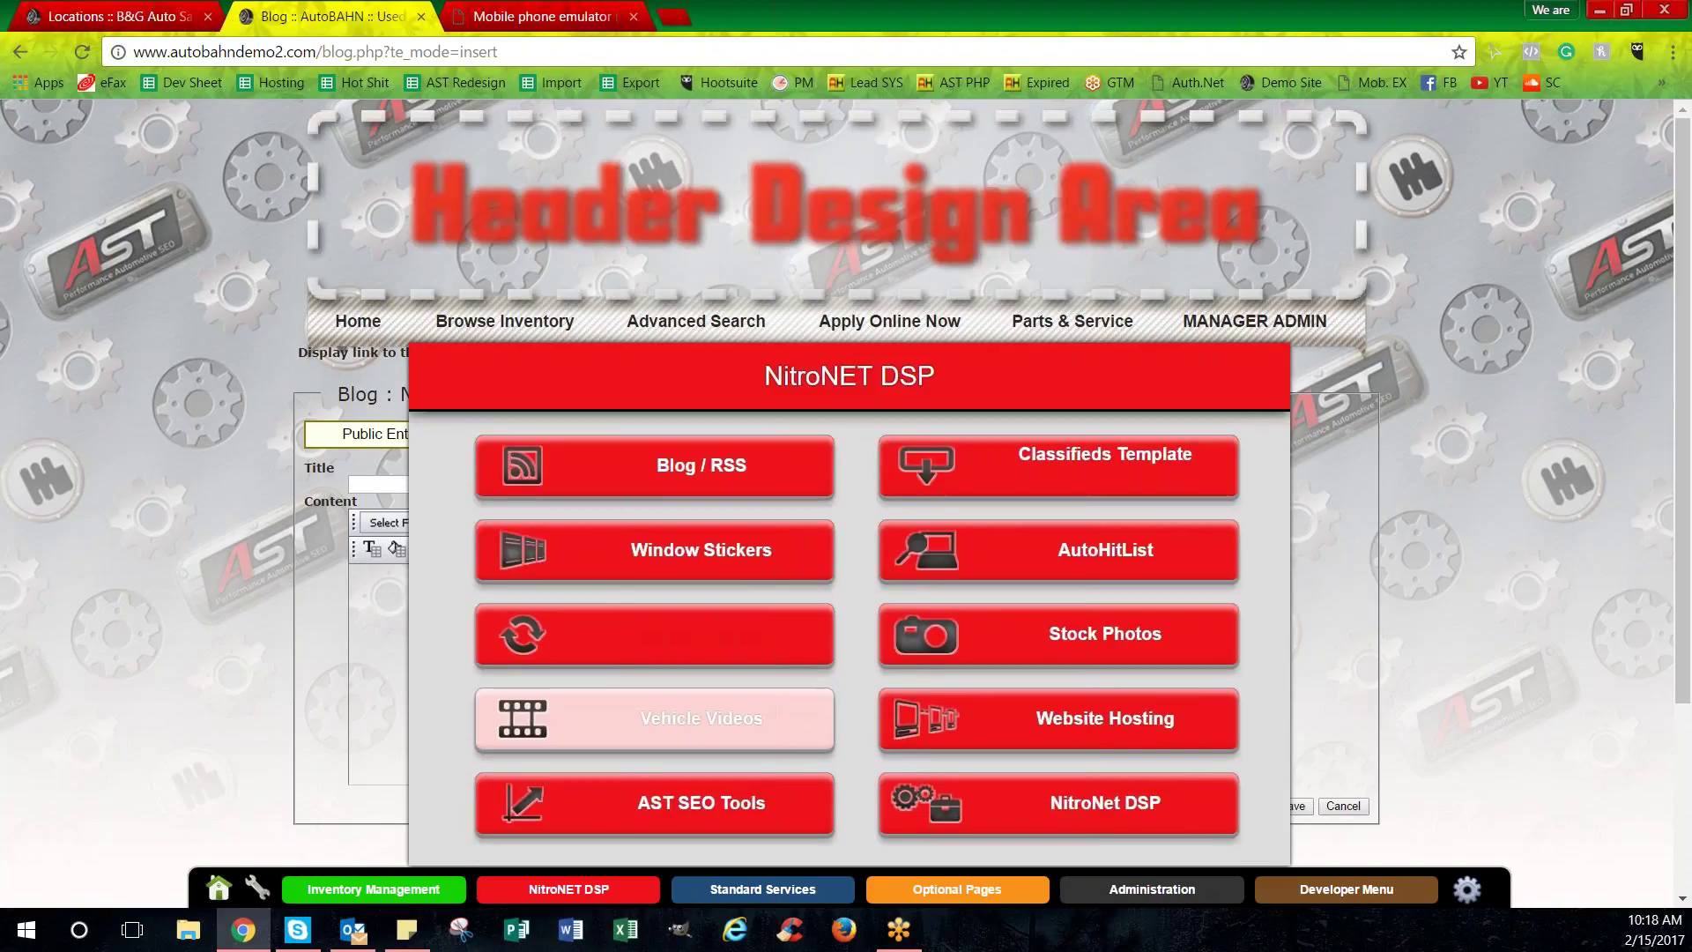
left_click(670, 554)
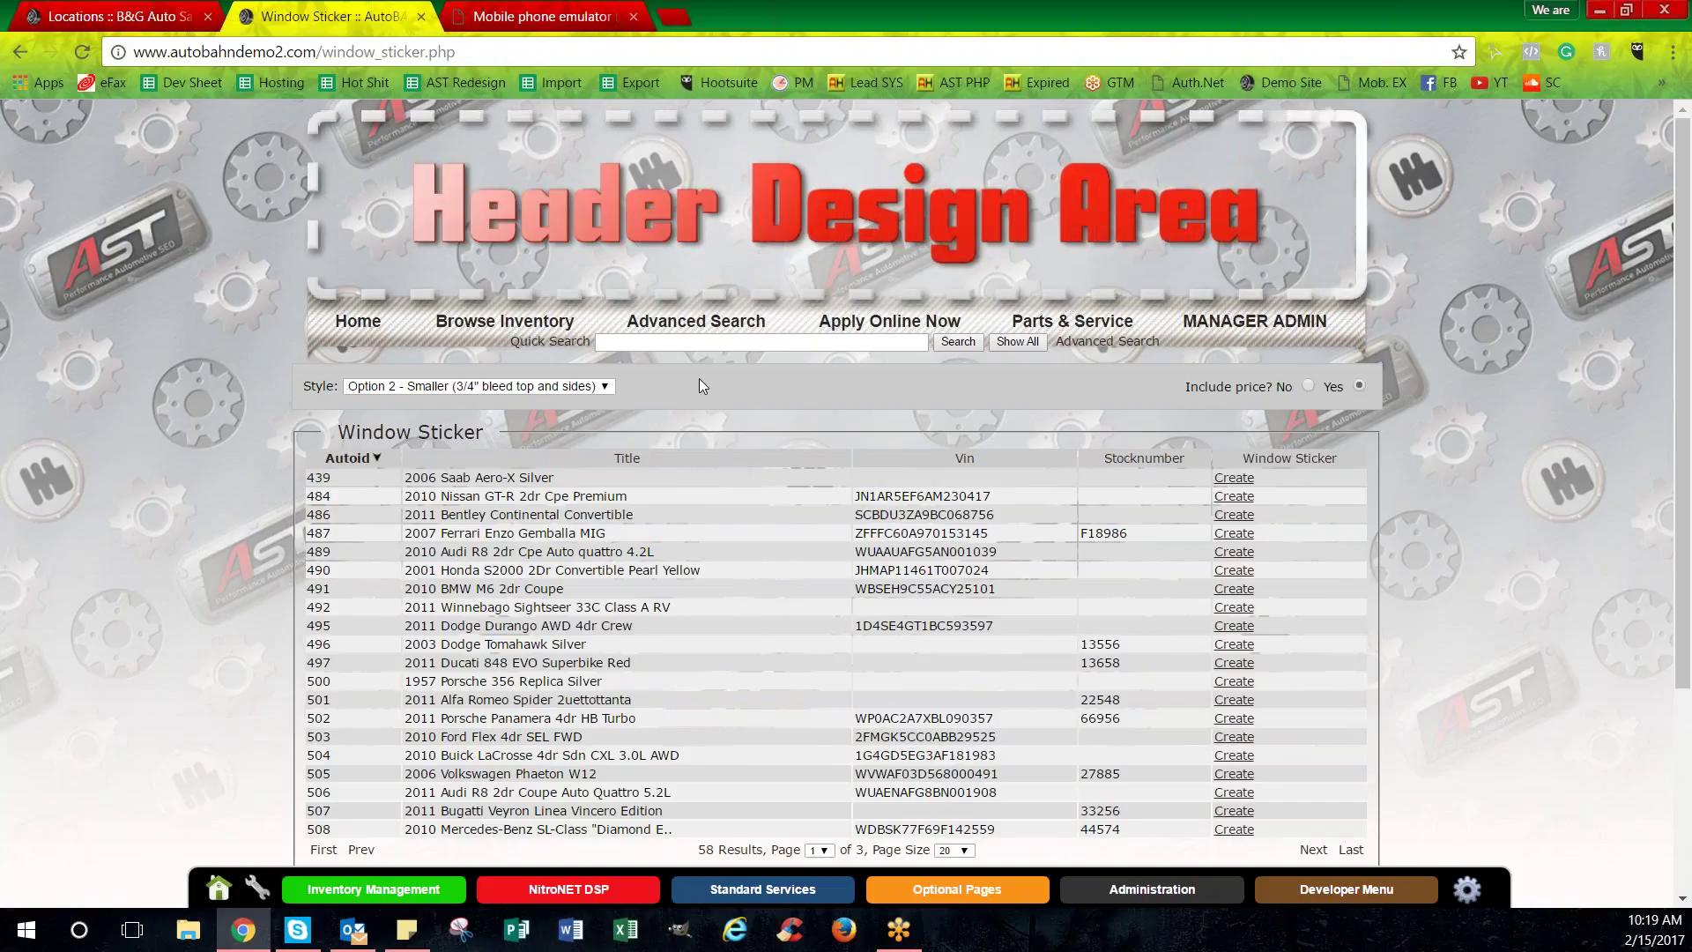
Review the window sticker styles and choose Option 2 - Smaller (3/4" bleed top and sides).
left_click_drag(299, 387, 346, 388)
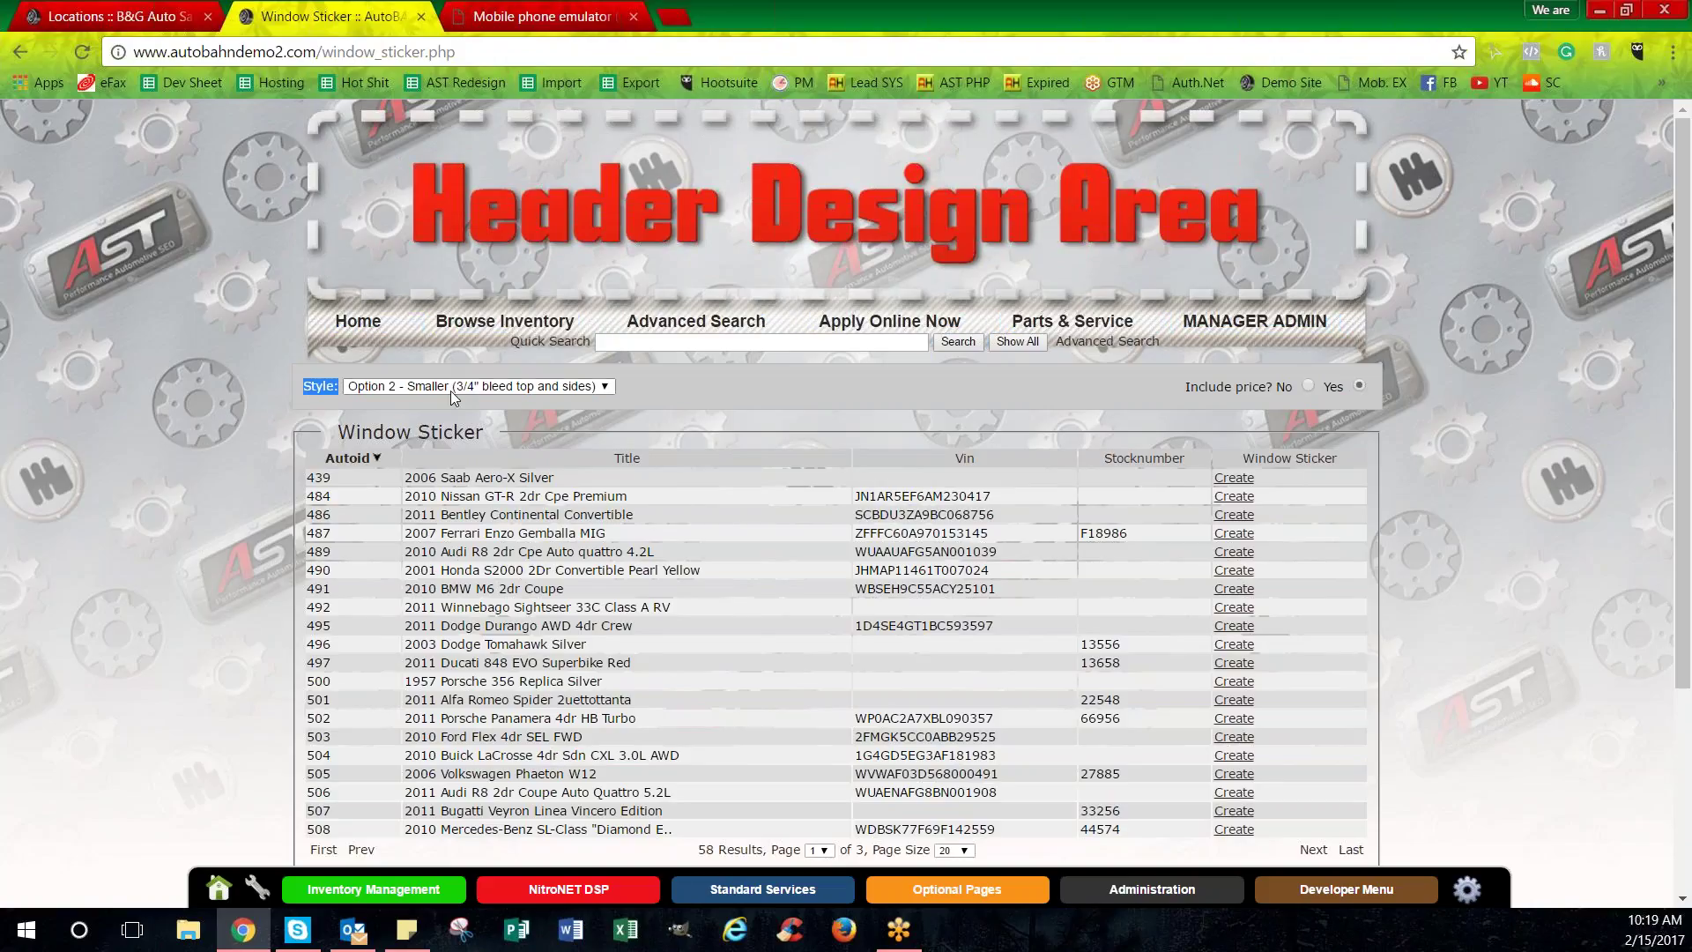
left_click(537, 386)
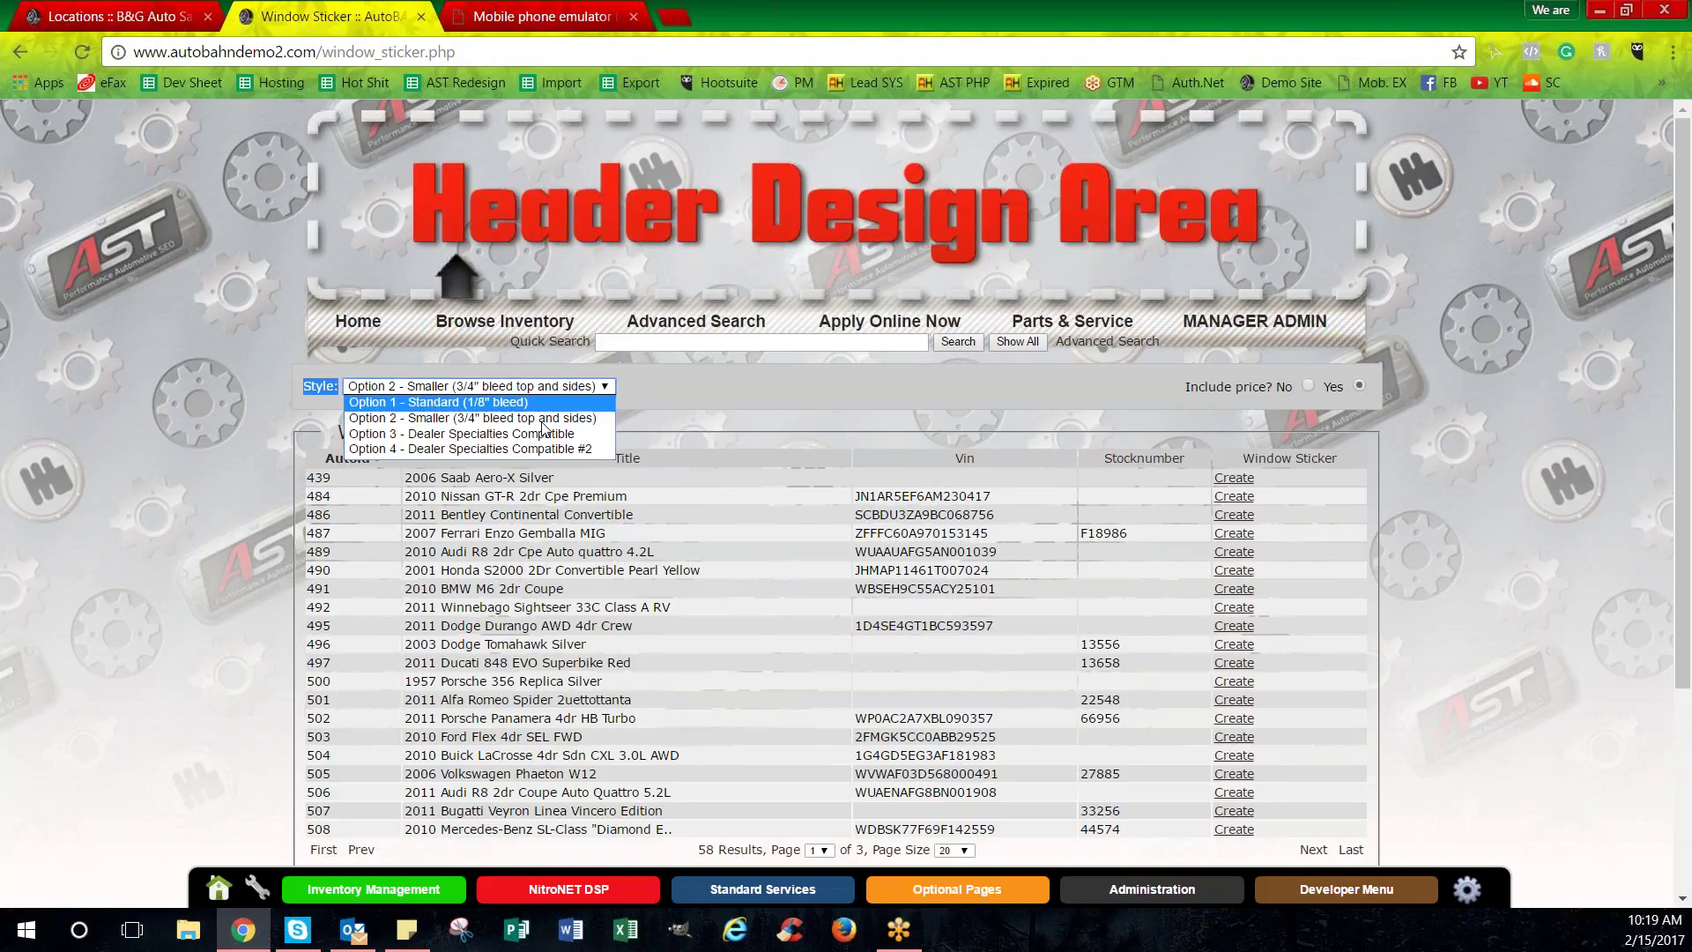
left_click(547, 417)
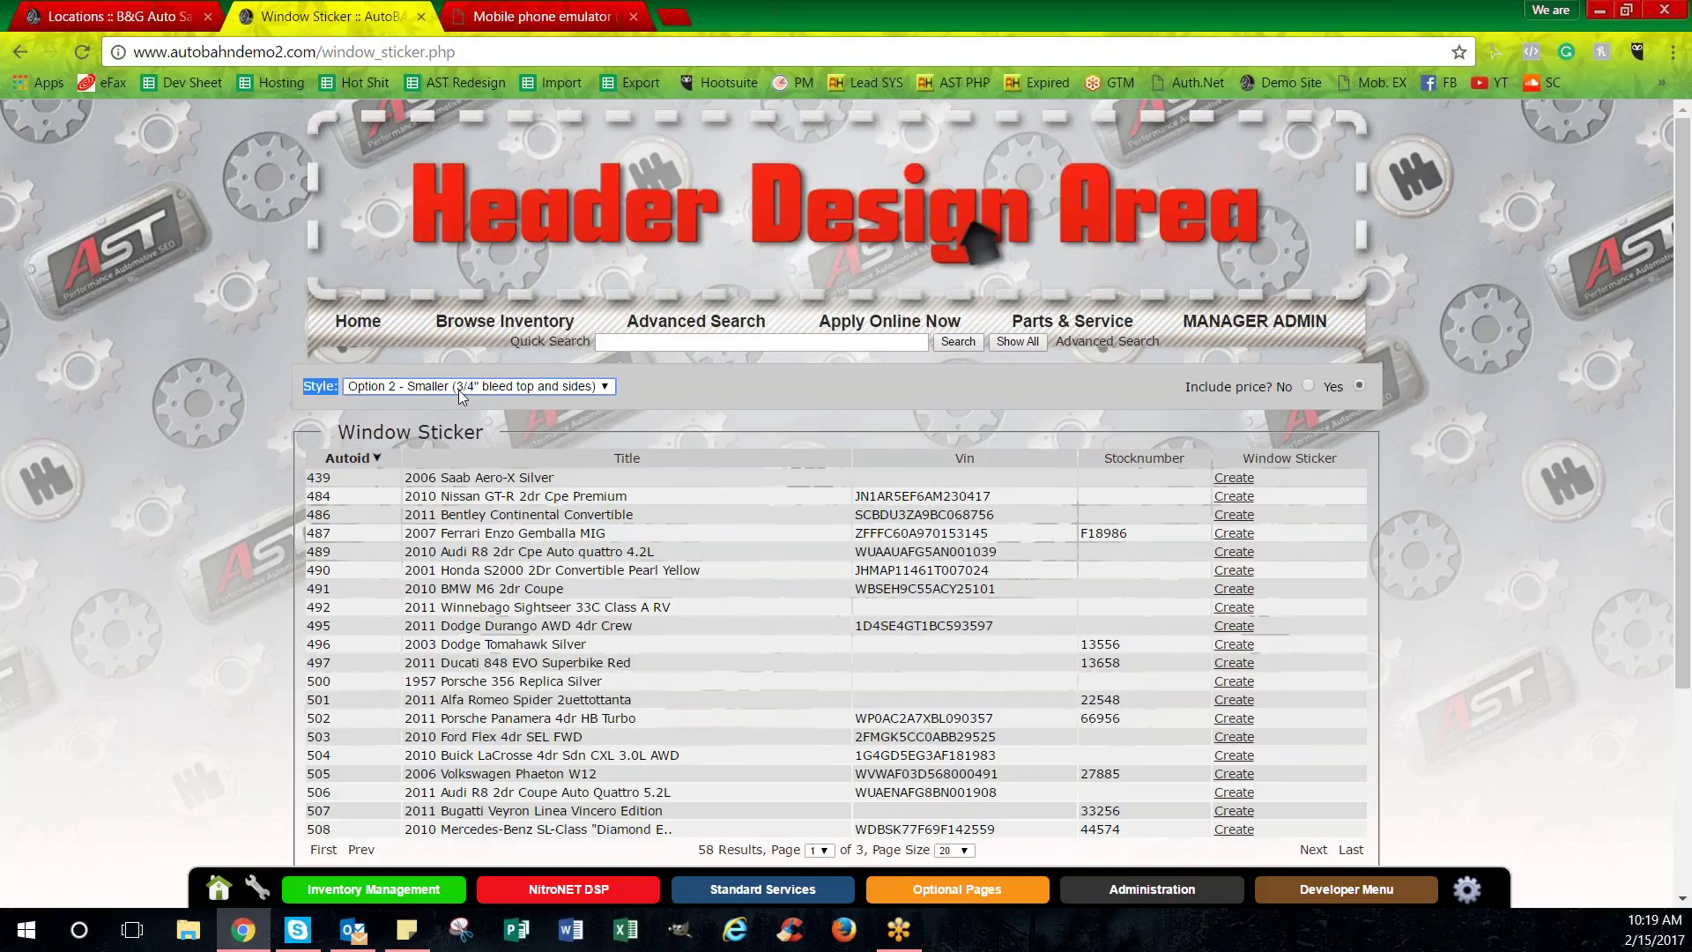
left_click(679, 393)
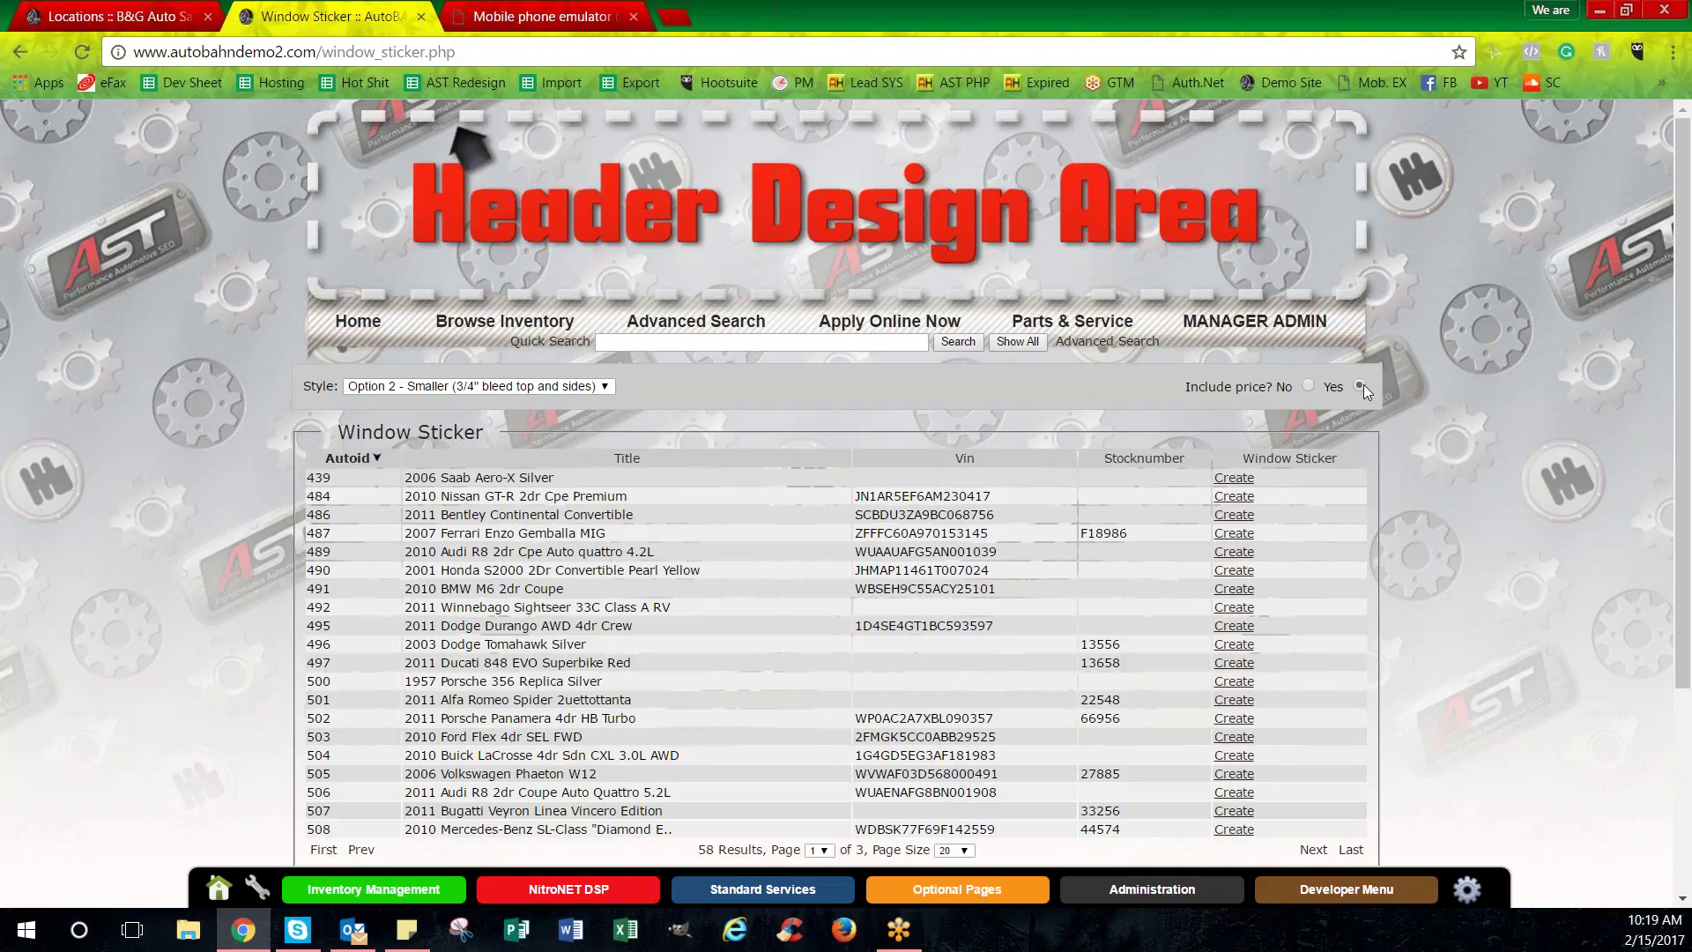
Exclude the price from window stickers and create the sticker for the 2007 Ferrari Enzo Gemballa MIG.
left_click_drag(1182, 387, 1275, 387)
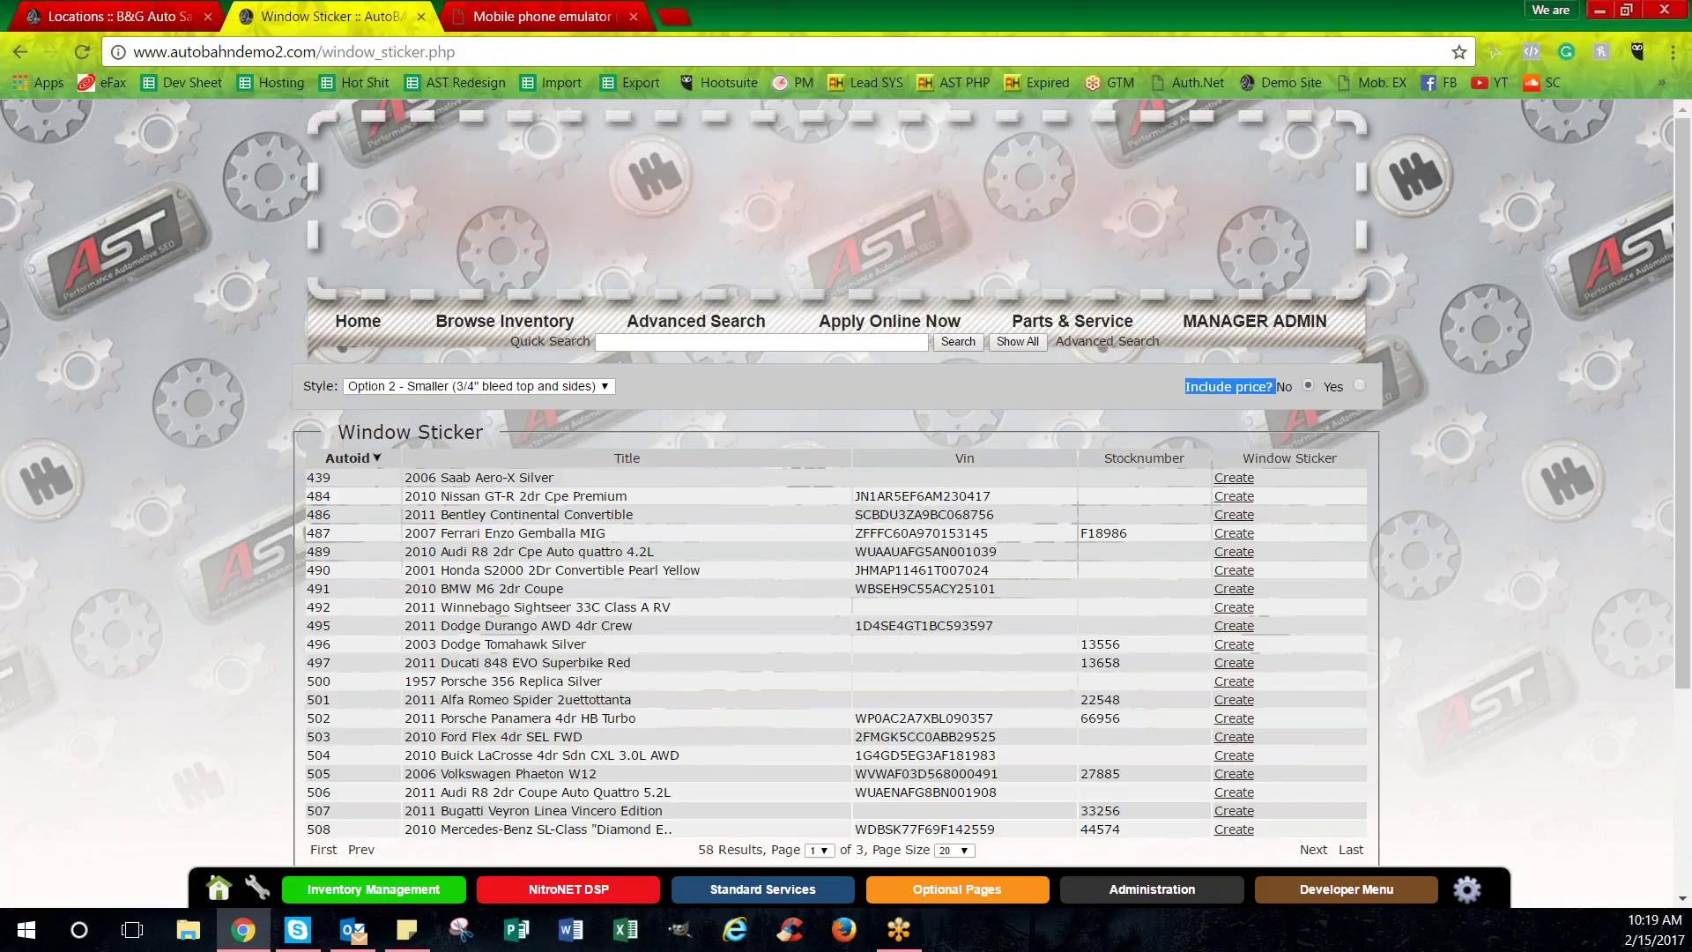
left_click(1308, 387)
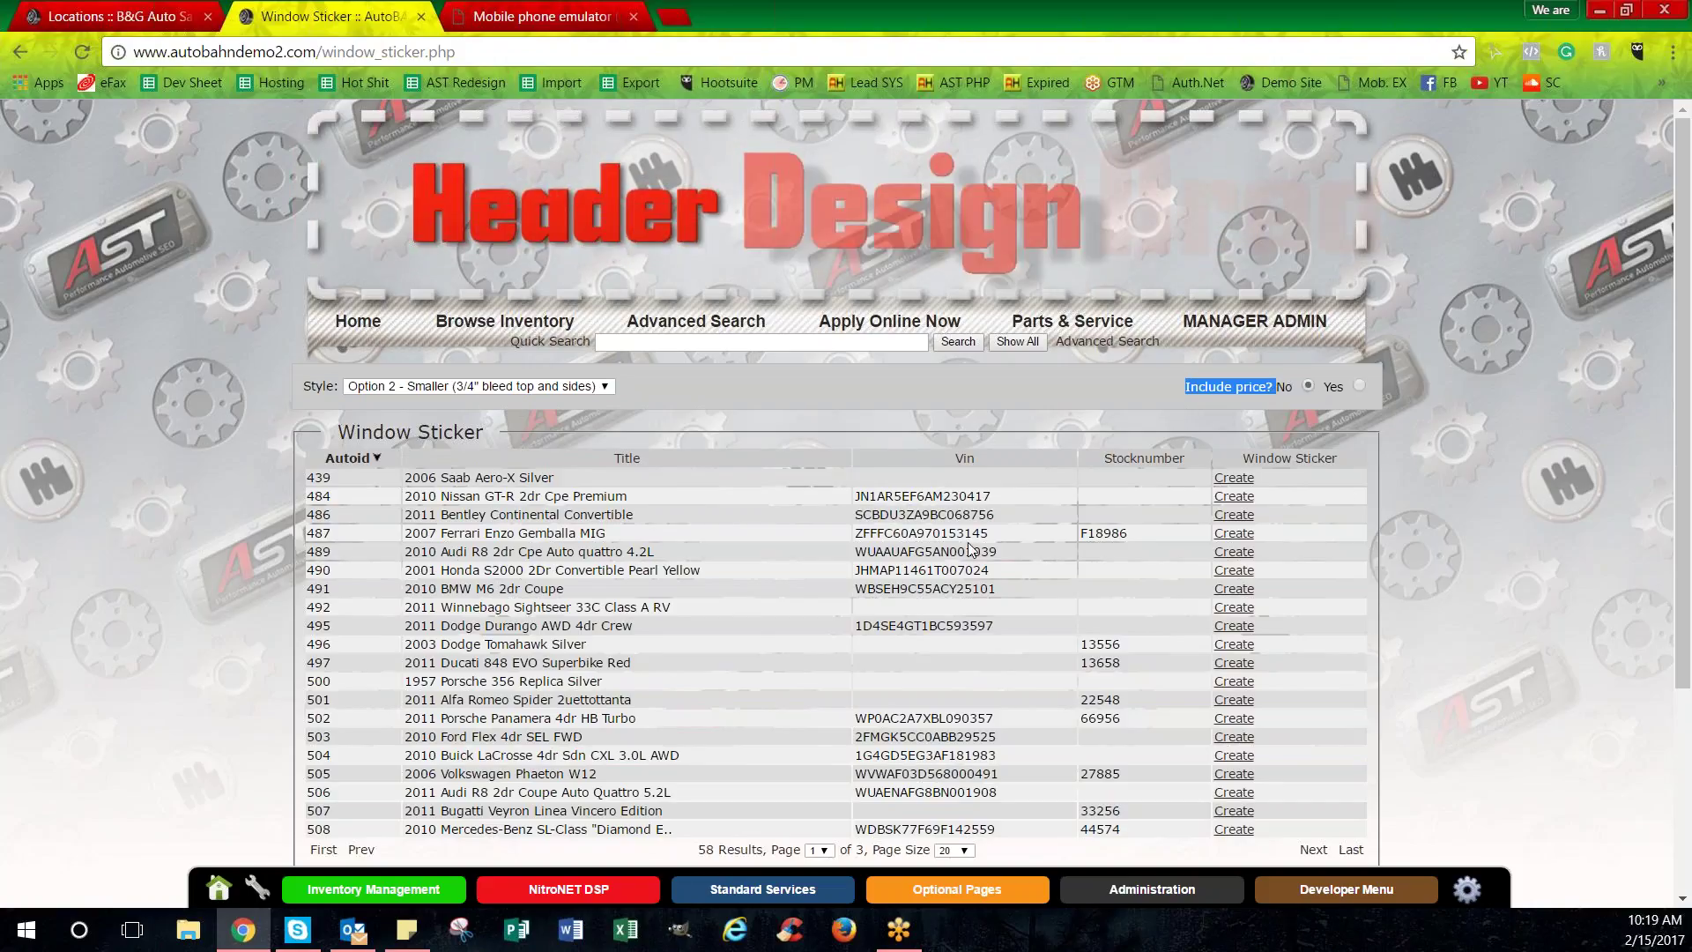
scroll(826, 415, "down", 2)
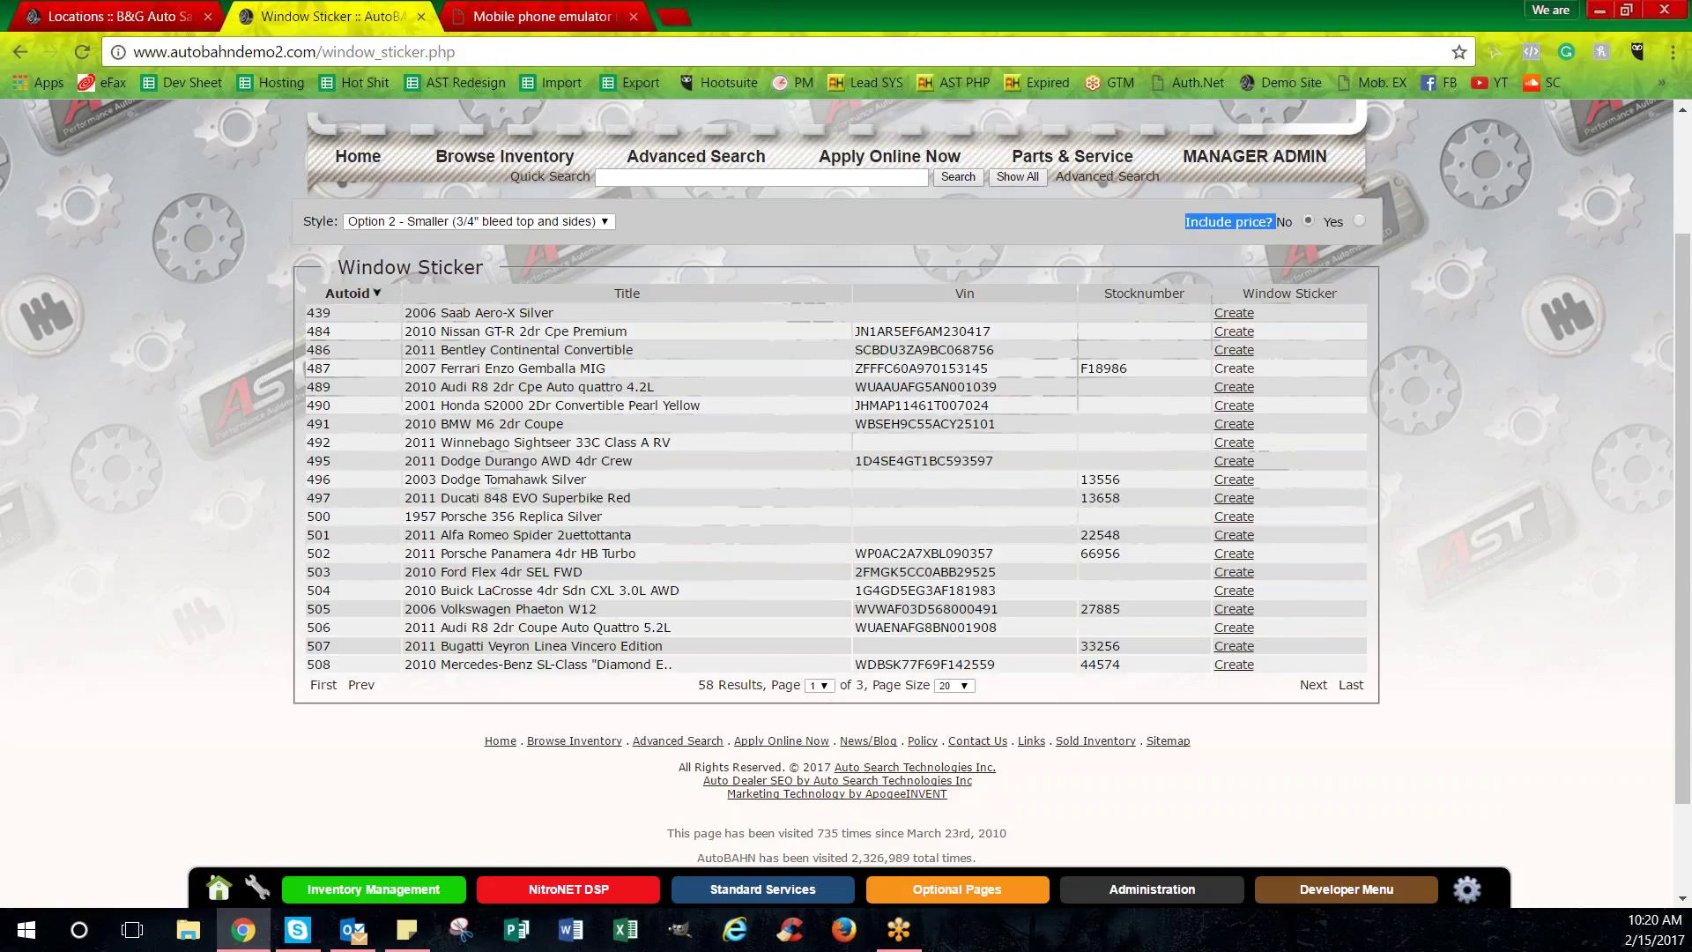
left_click(1234, 370)
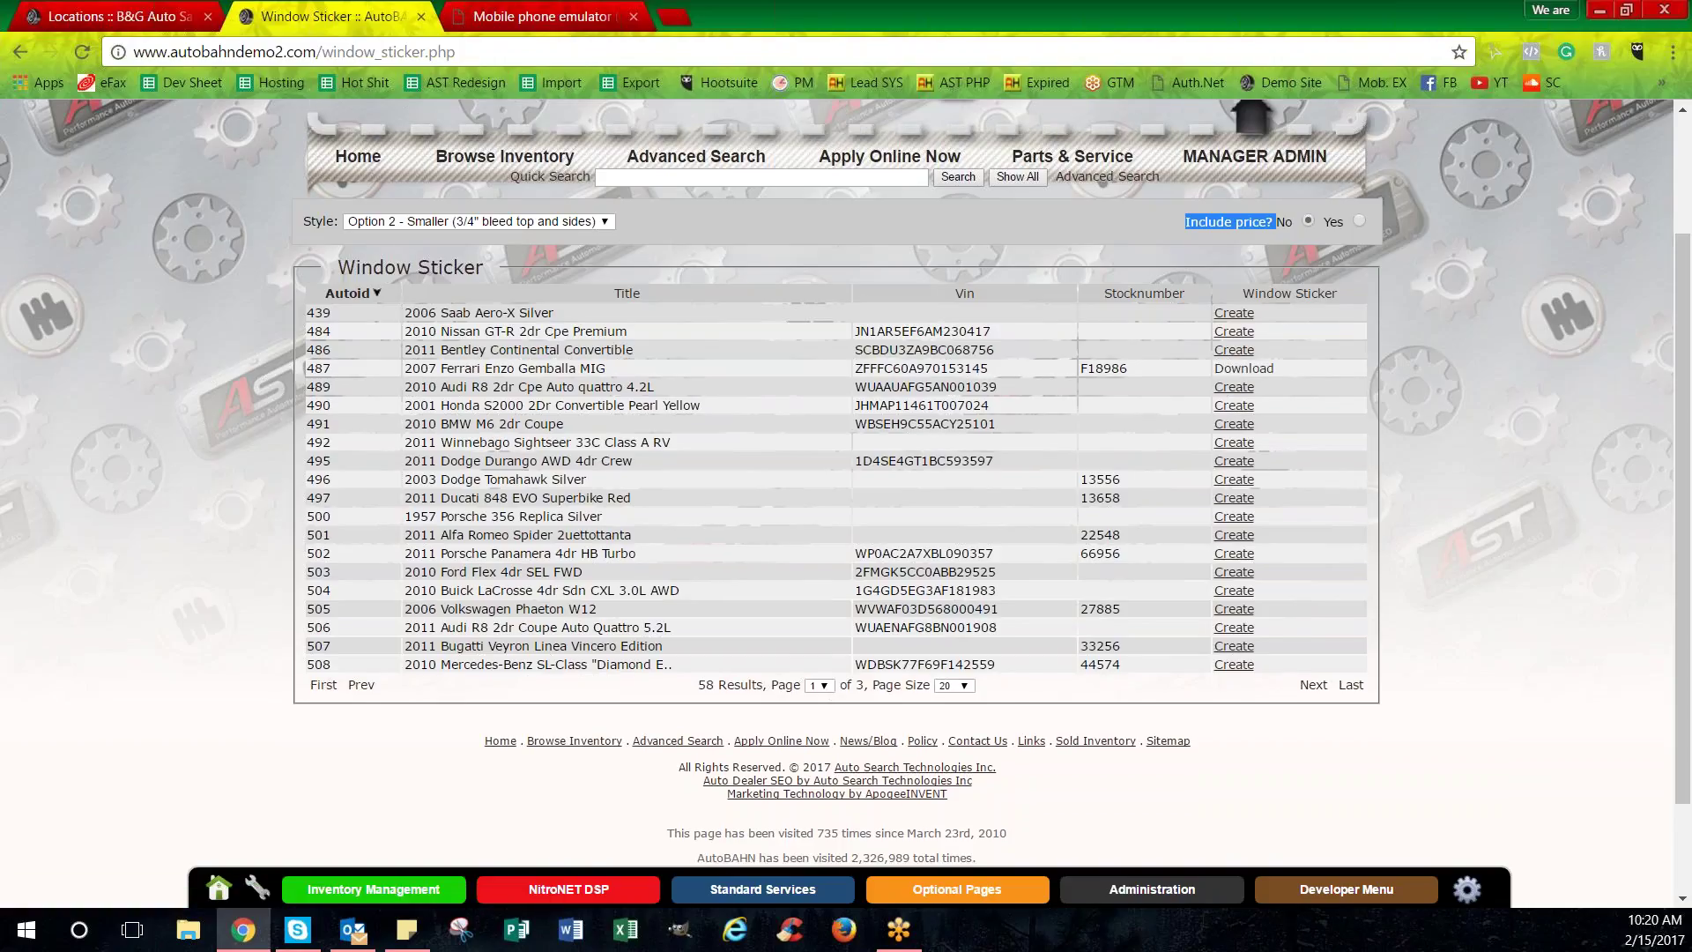
Open the created 2007 Ferrari Enzo Gemballa MIG window sticker PDF and review its header, vehicle details, features and description.
left_click(1237, 369)
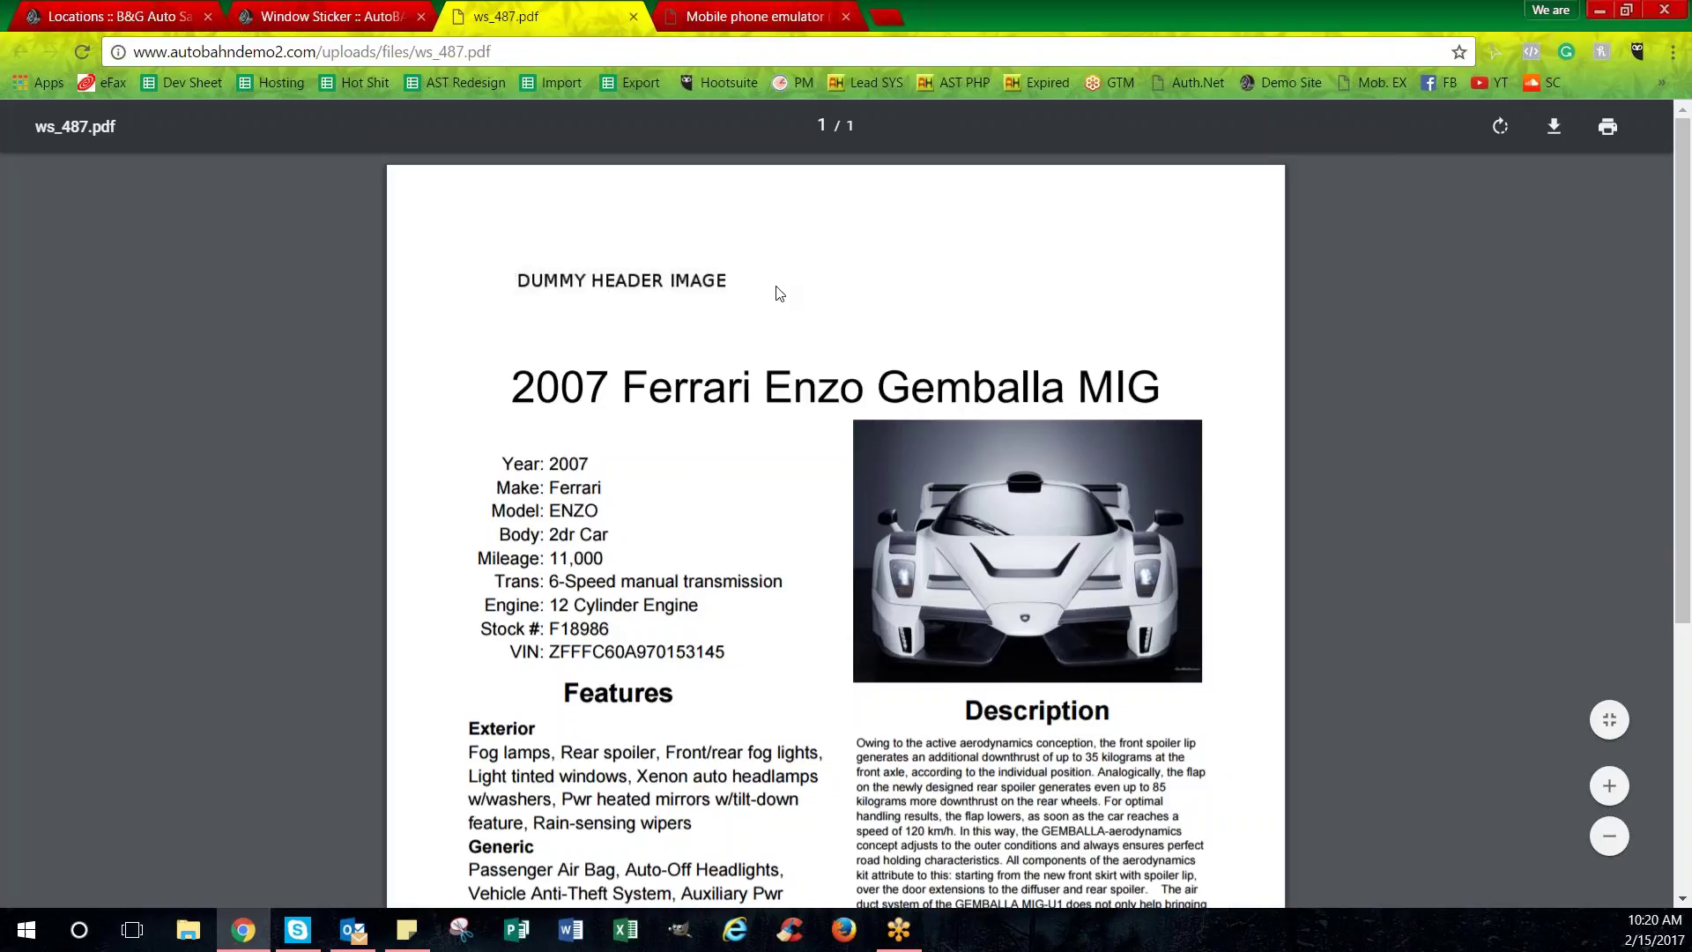
left_click(124, 24)
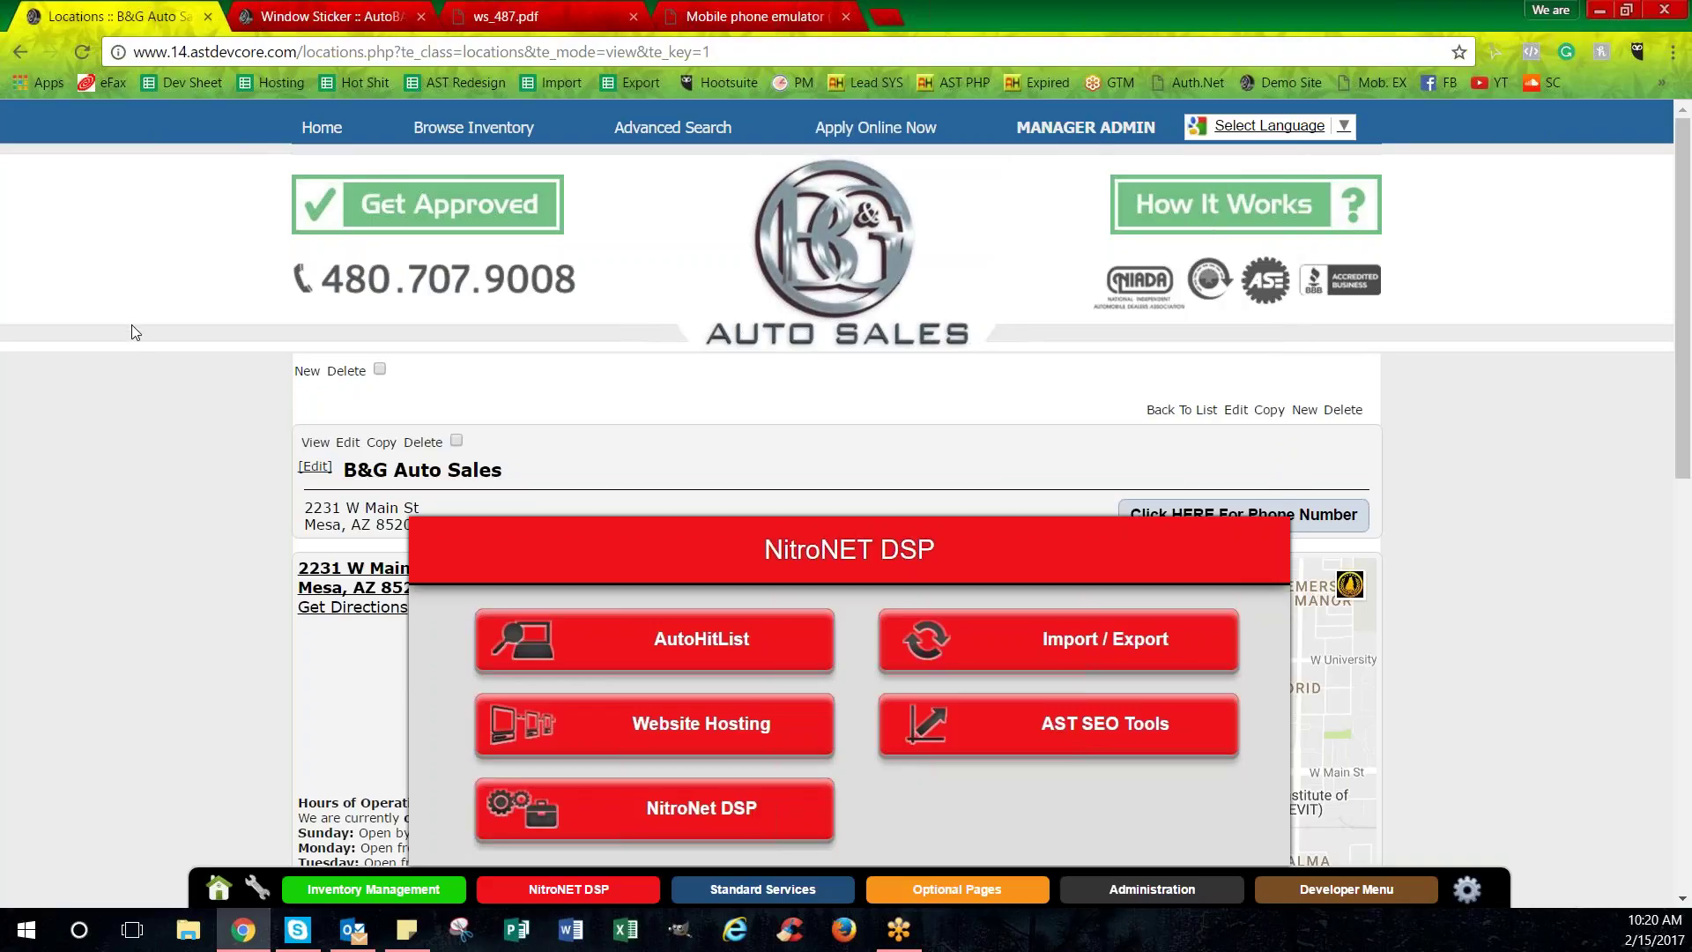
left_click(571, 17)
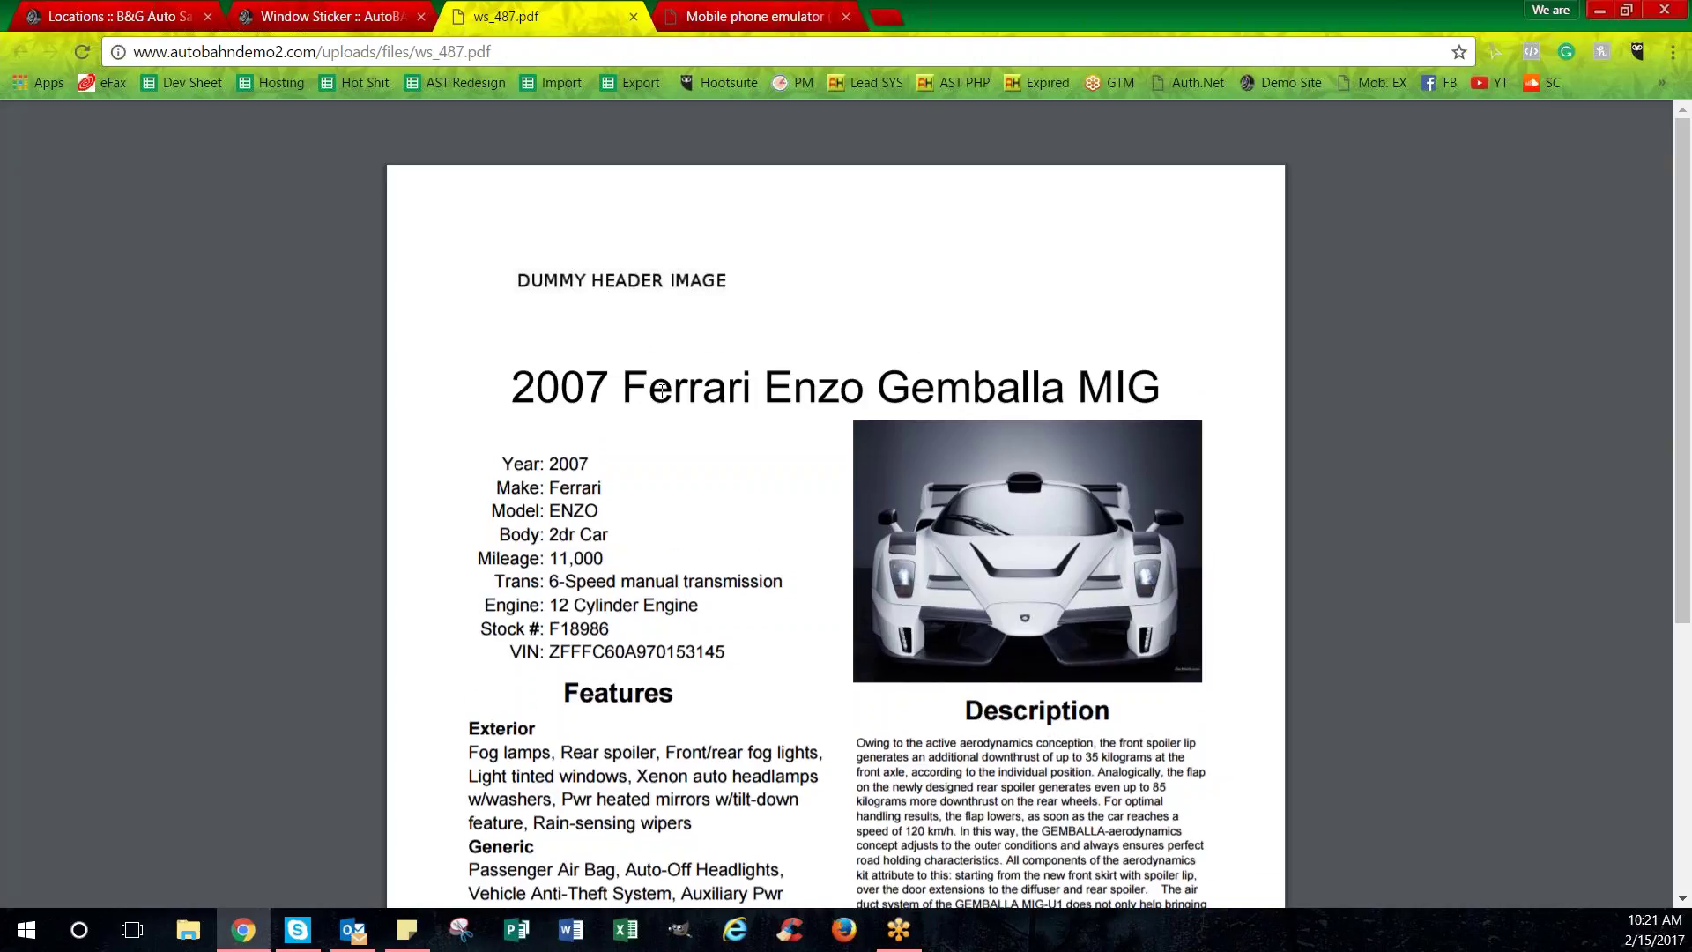
scroll(660, 392, "down", 1)
scroll(693, 386, "down", 1)
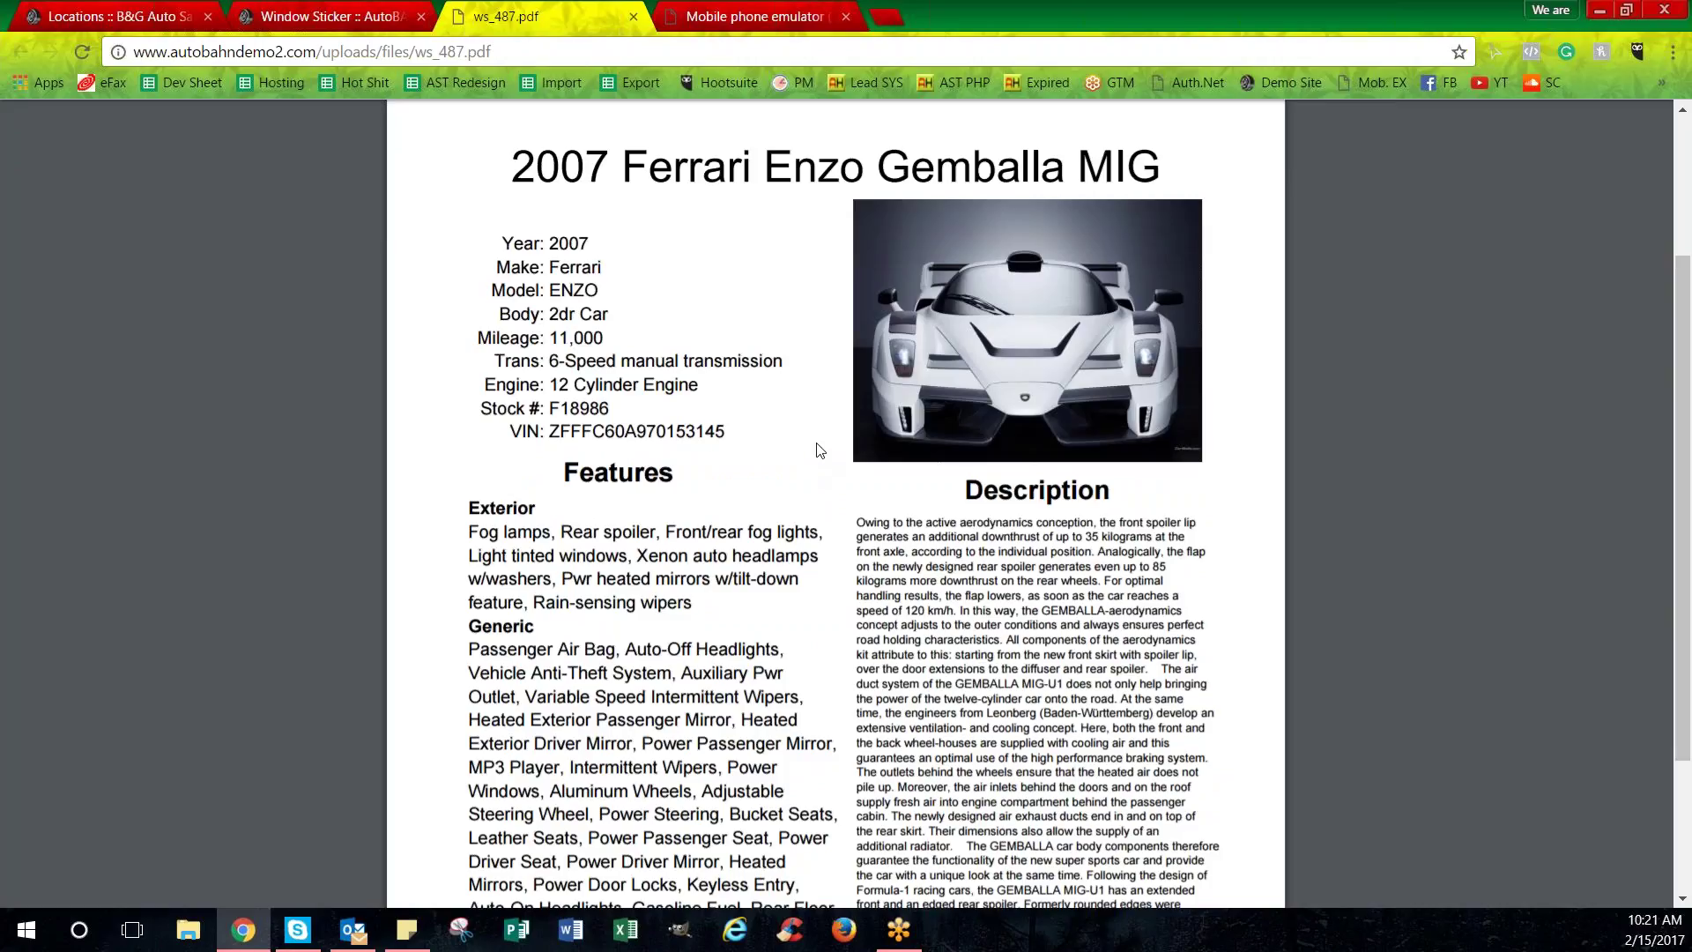
scroll(819, 451, "down", 2)
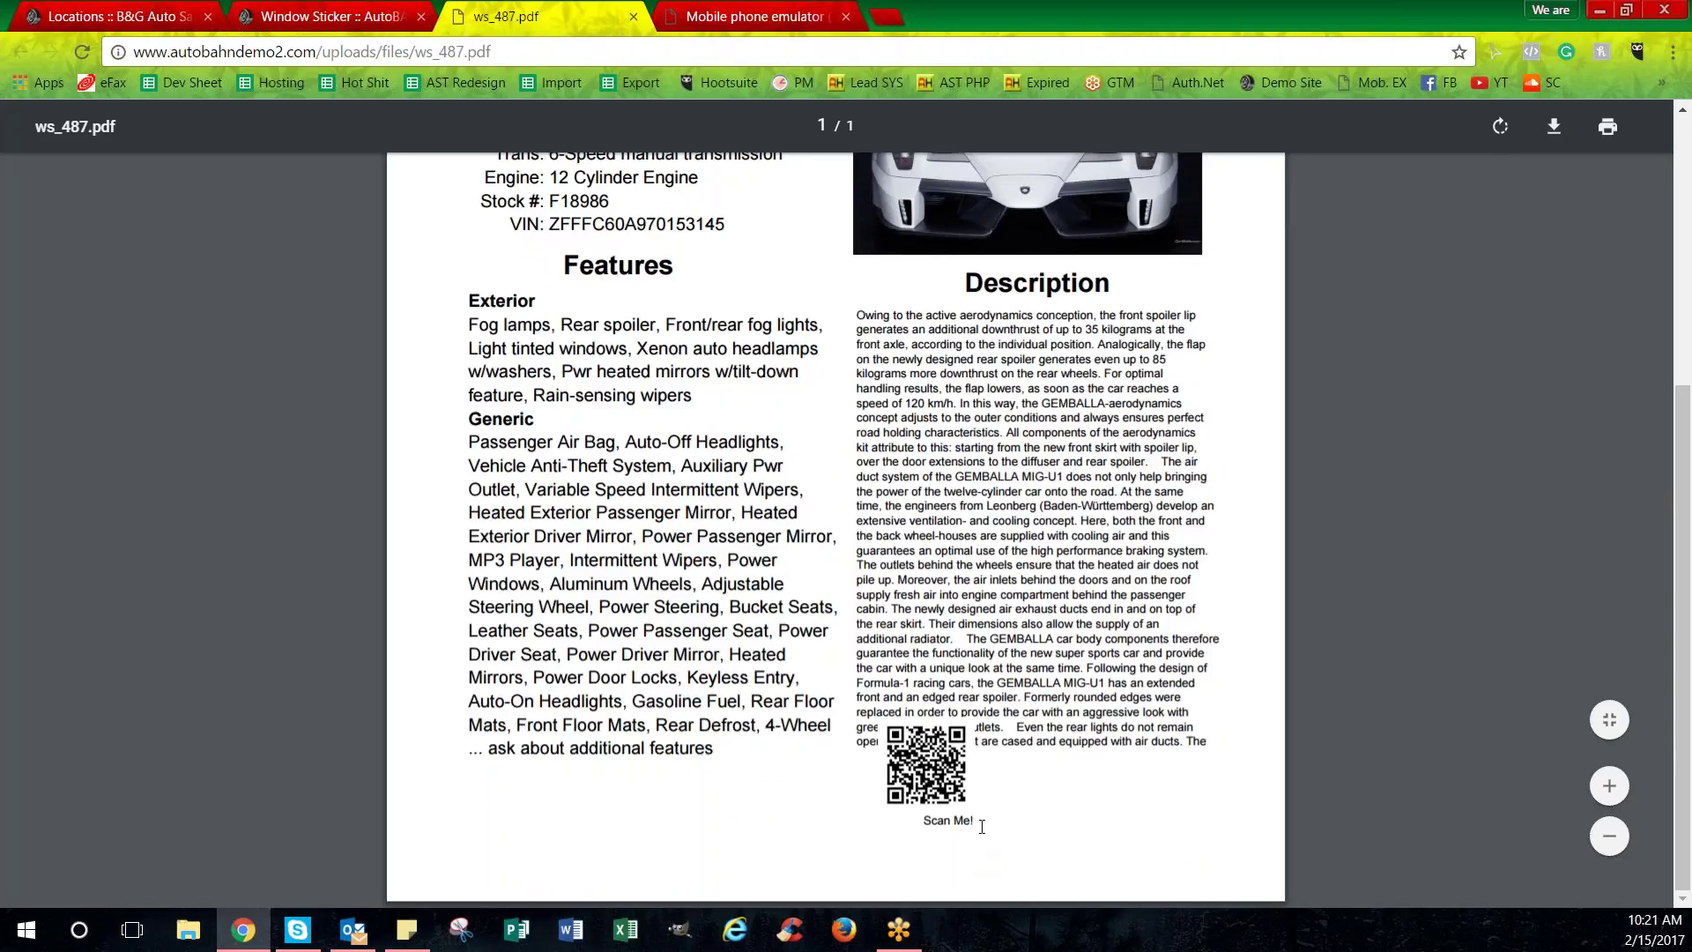
Point out the sticker's QR code and vehicle title, and close the PDF.
left_click_drag(972, 820, 880, 752)
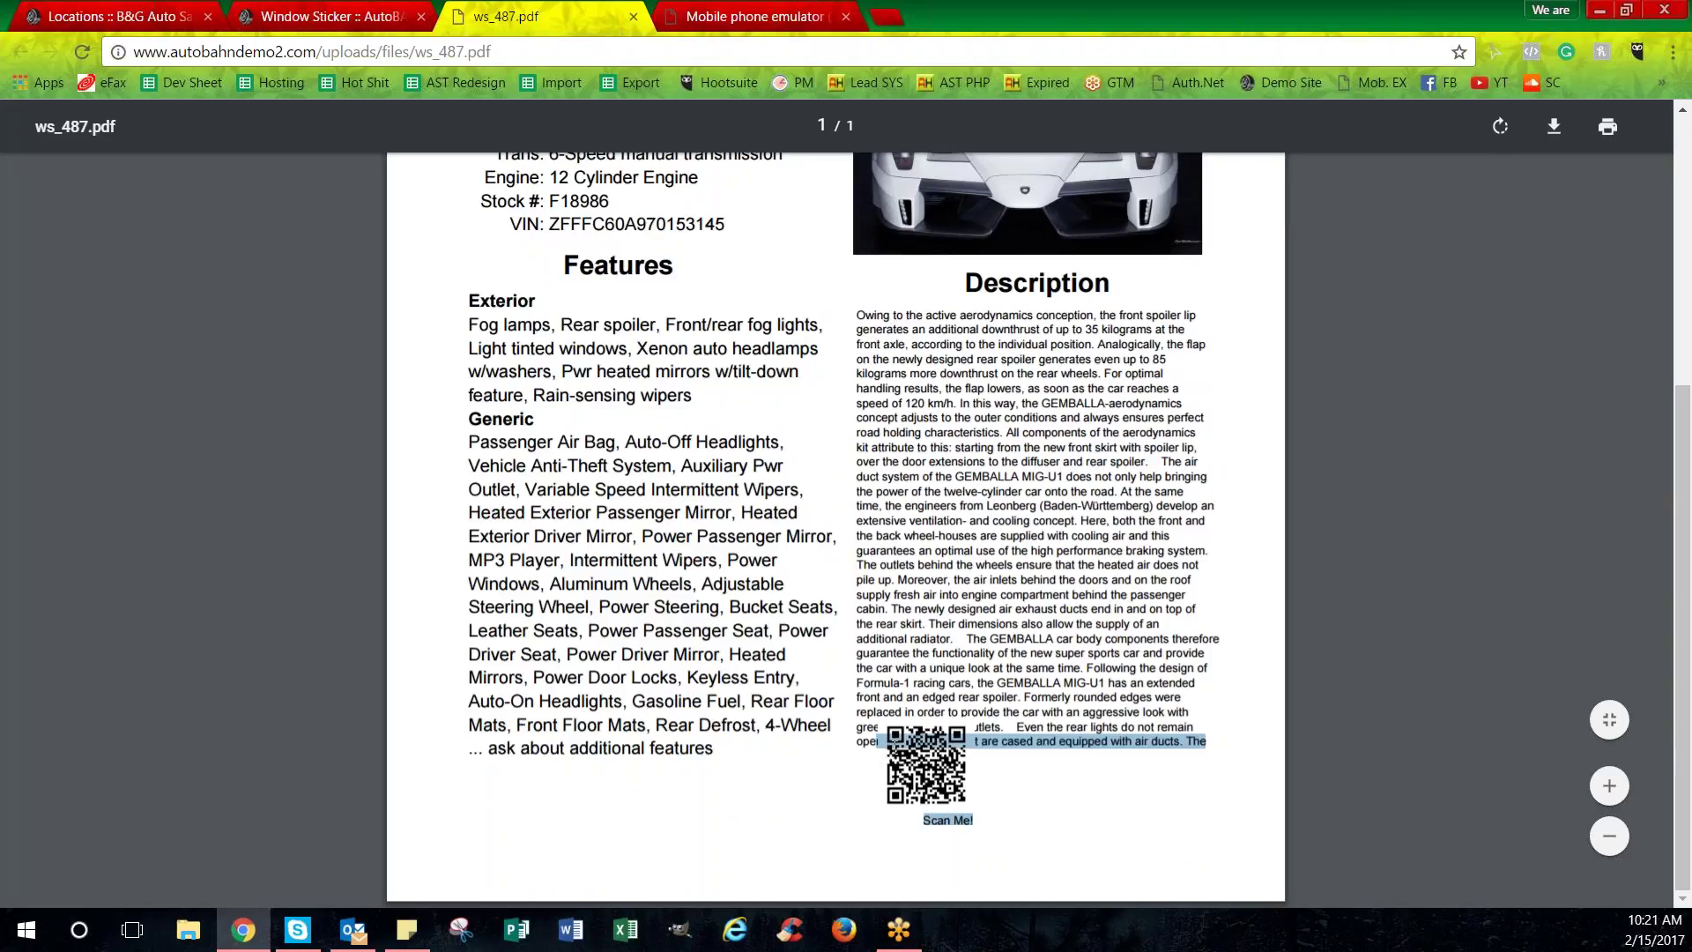
left_click(1137, 809)
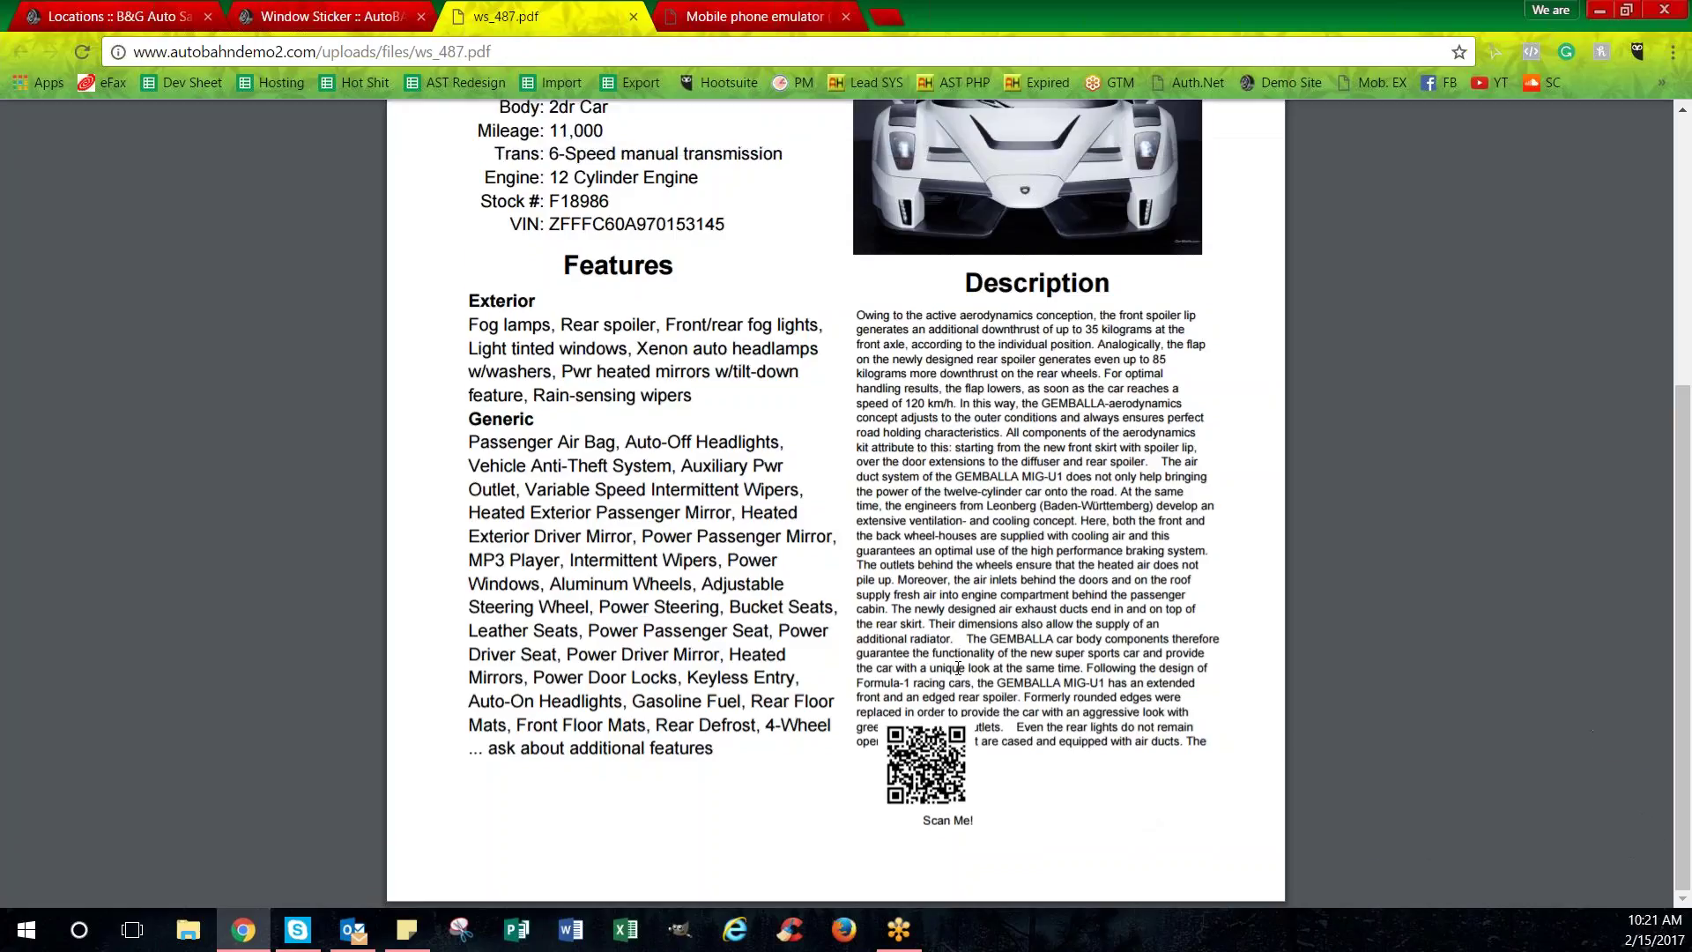
scroll(881, 441, "up", 3)
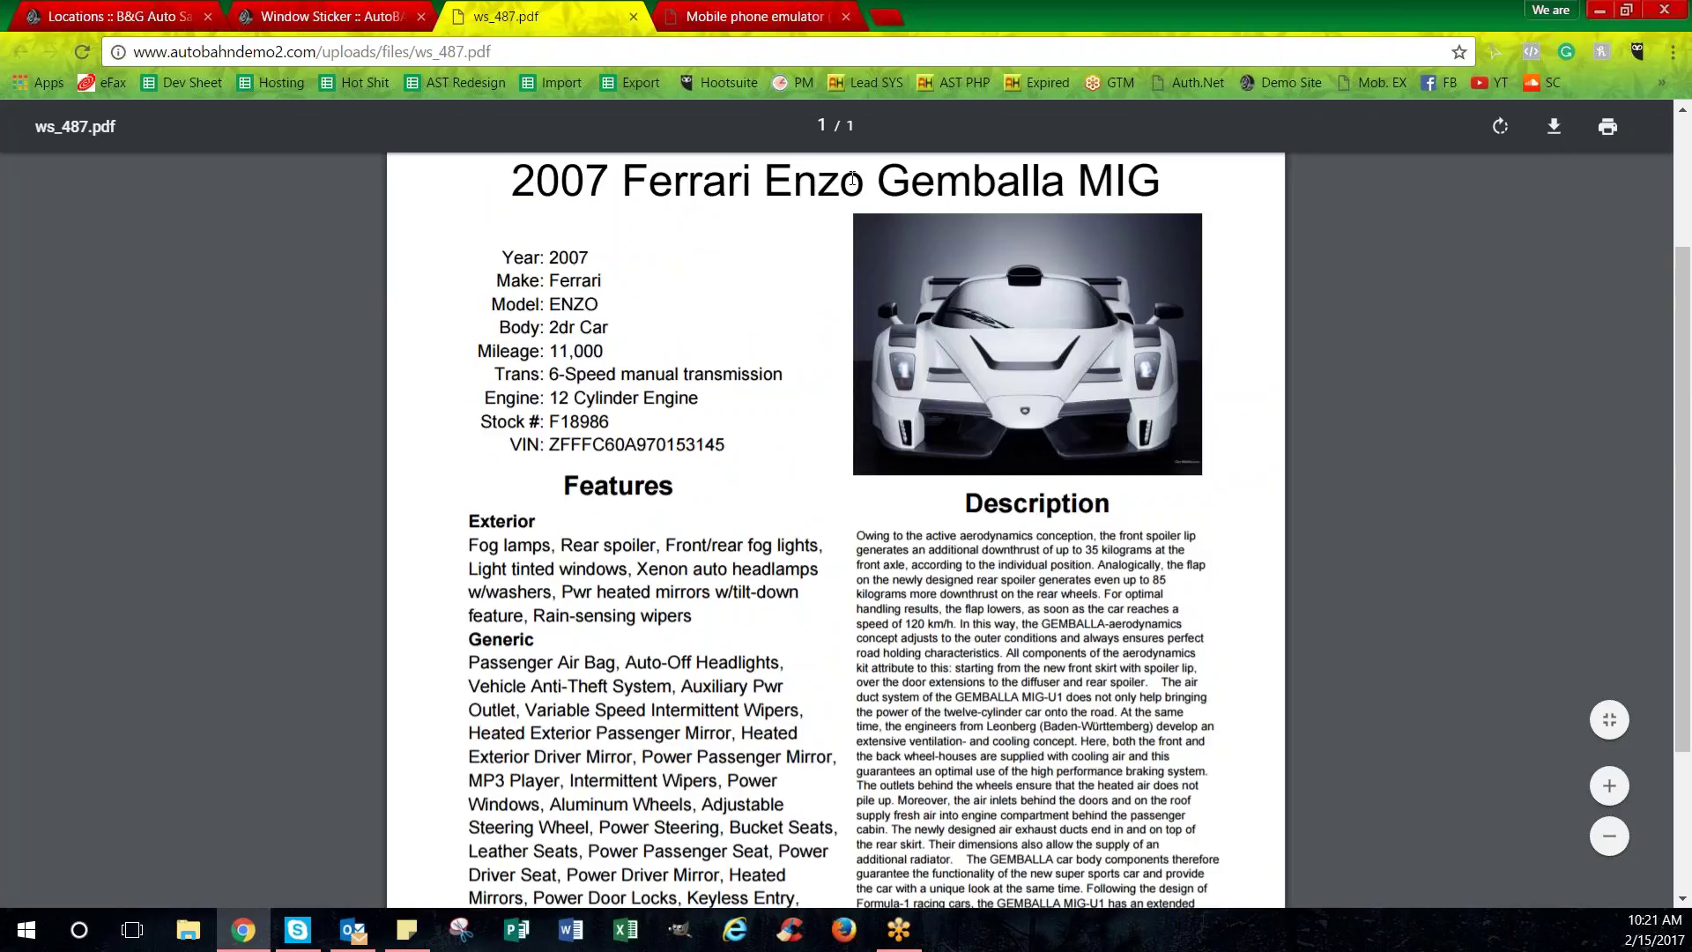
left_click_drag(877, 175, 496, 186)
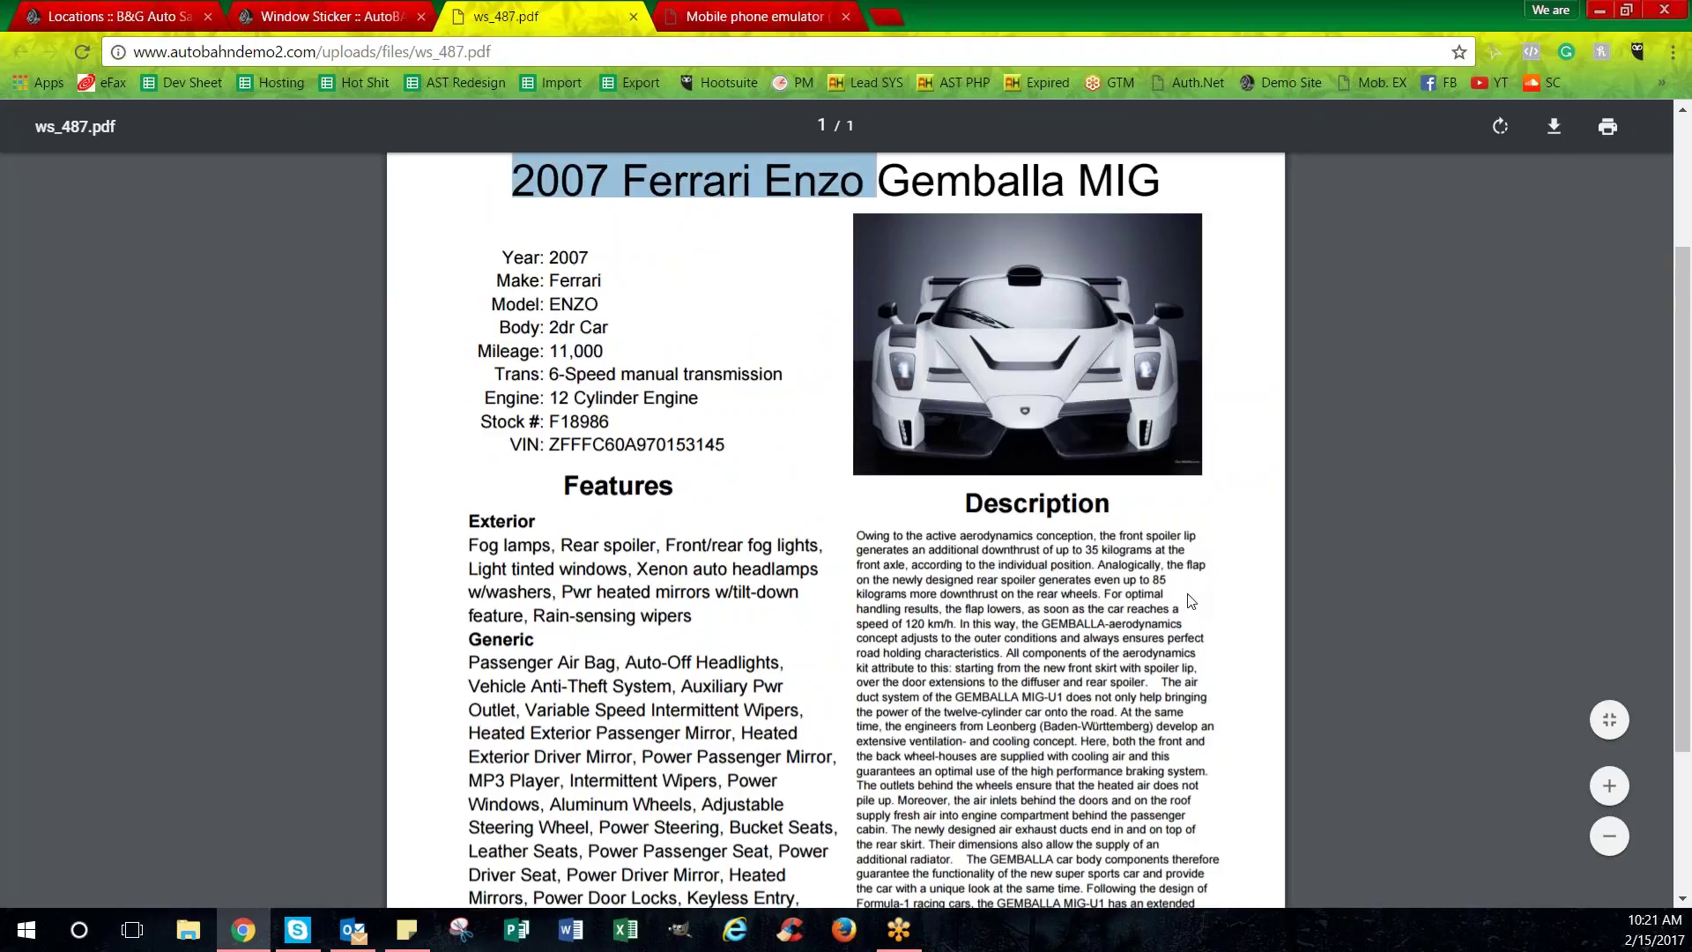
left_click(634, 17)
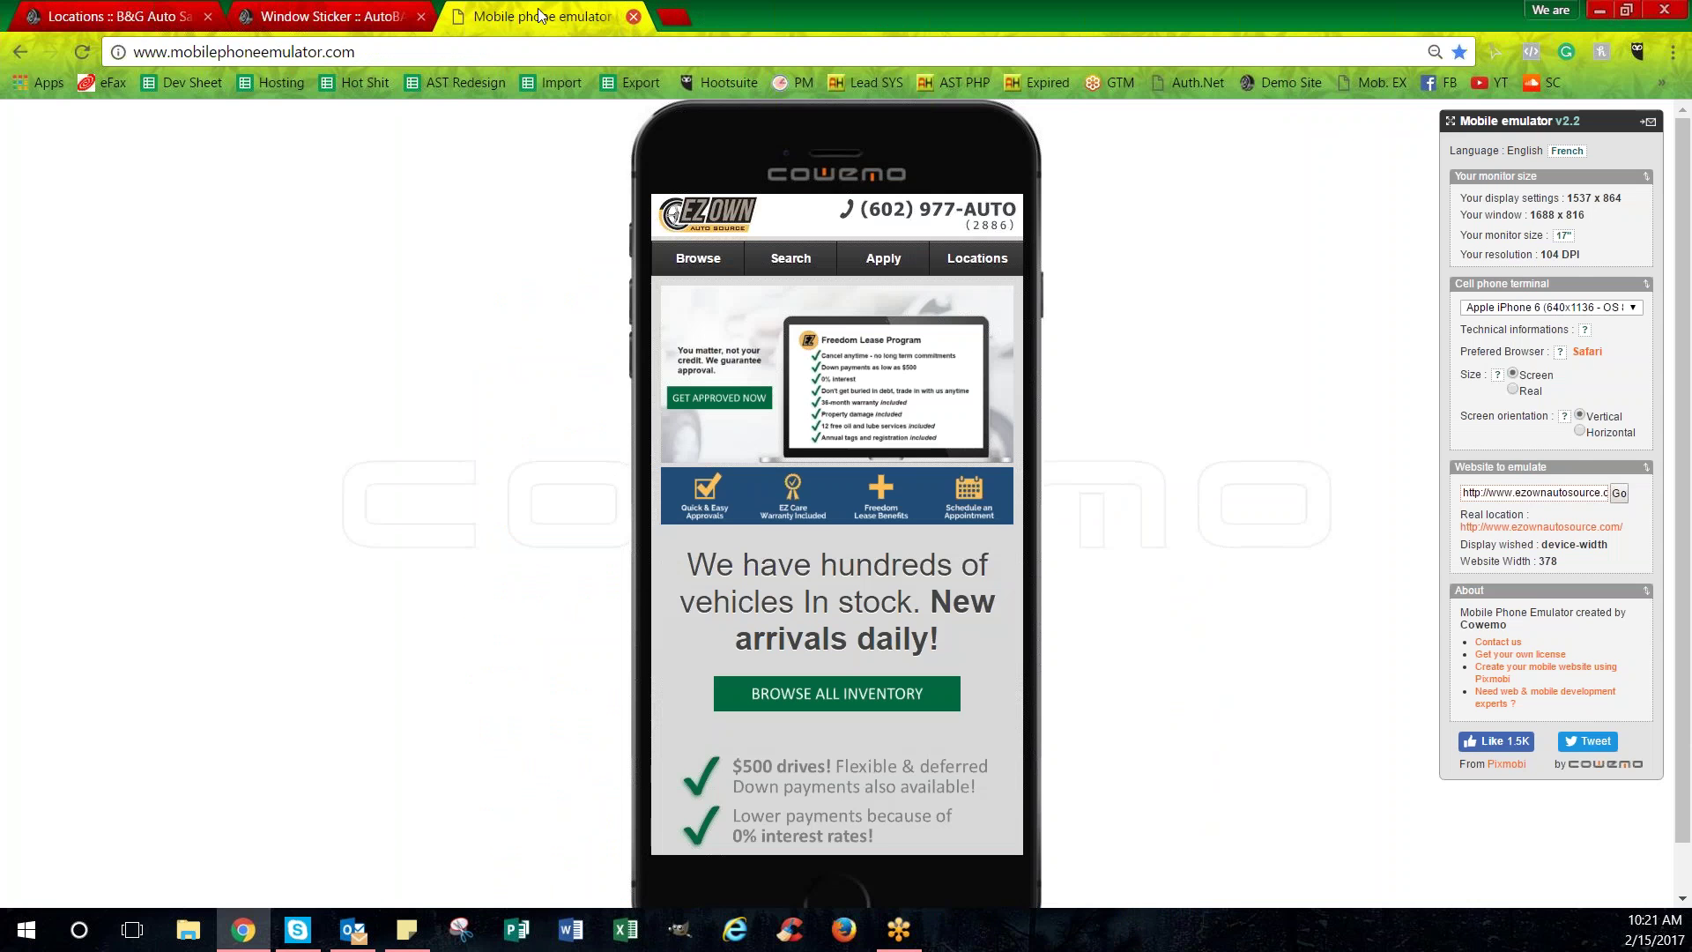
View the Import/Export and Vehicle Videos feature overviews of NitroNET DSP on the demo site.
left_click(319, 18)
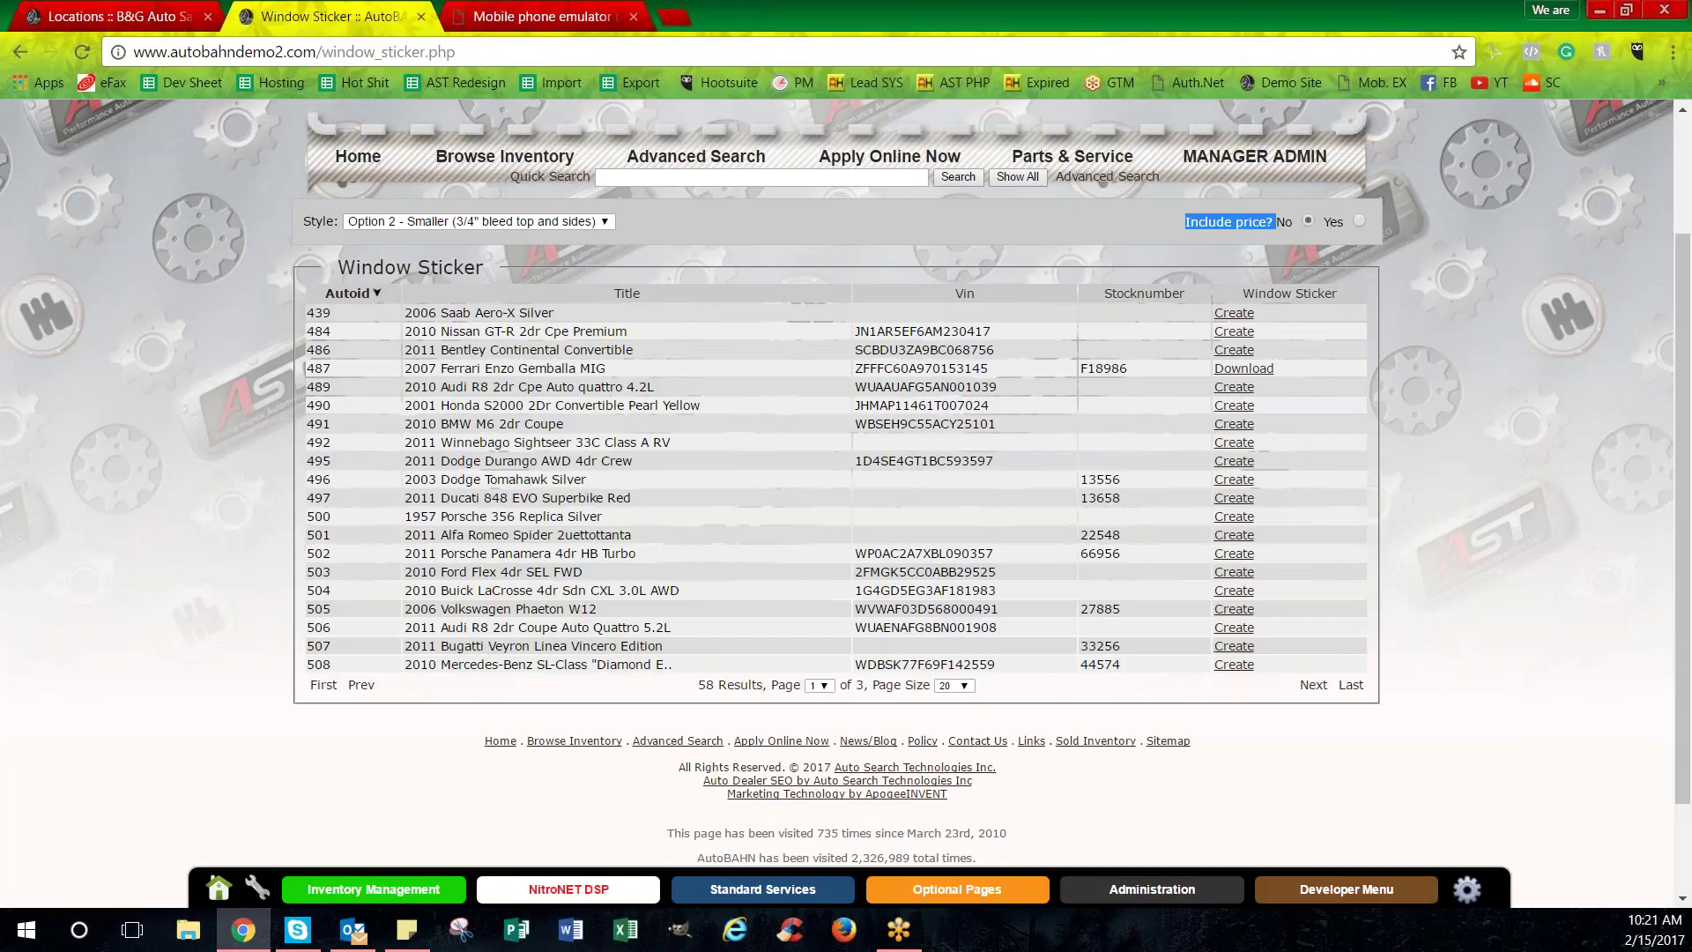
left_click(608, 888)
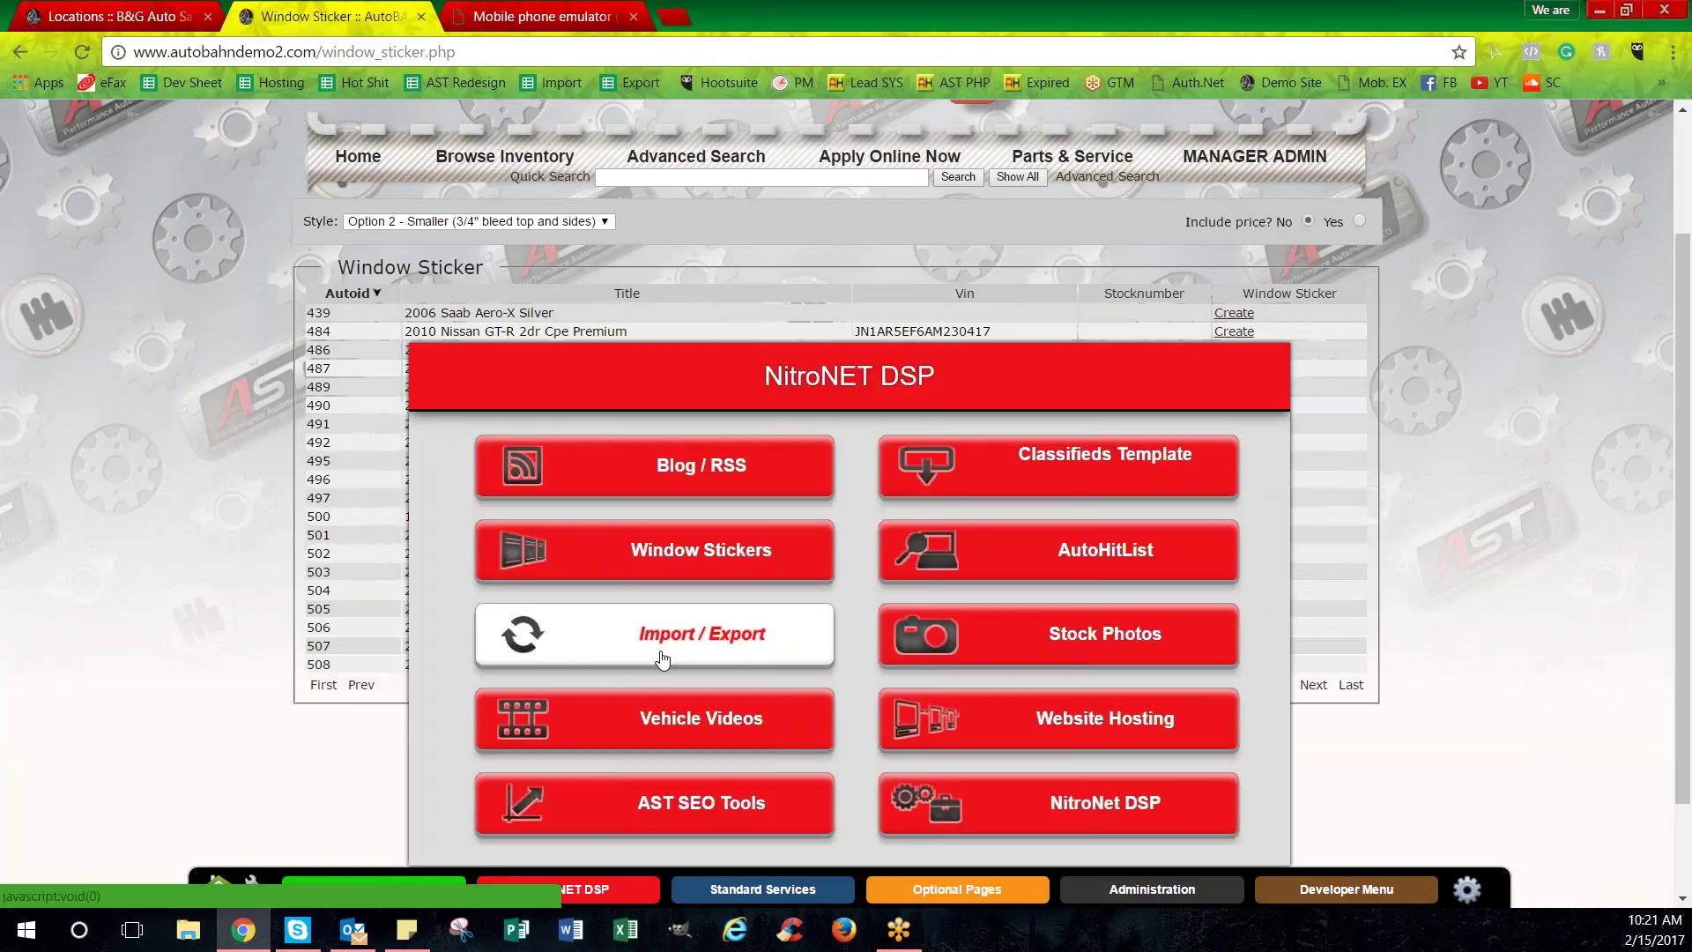
left_click(559, 635)
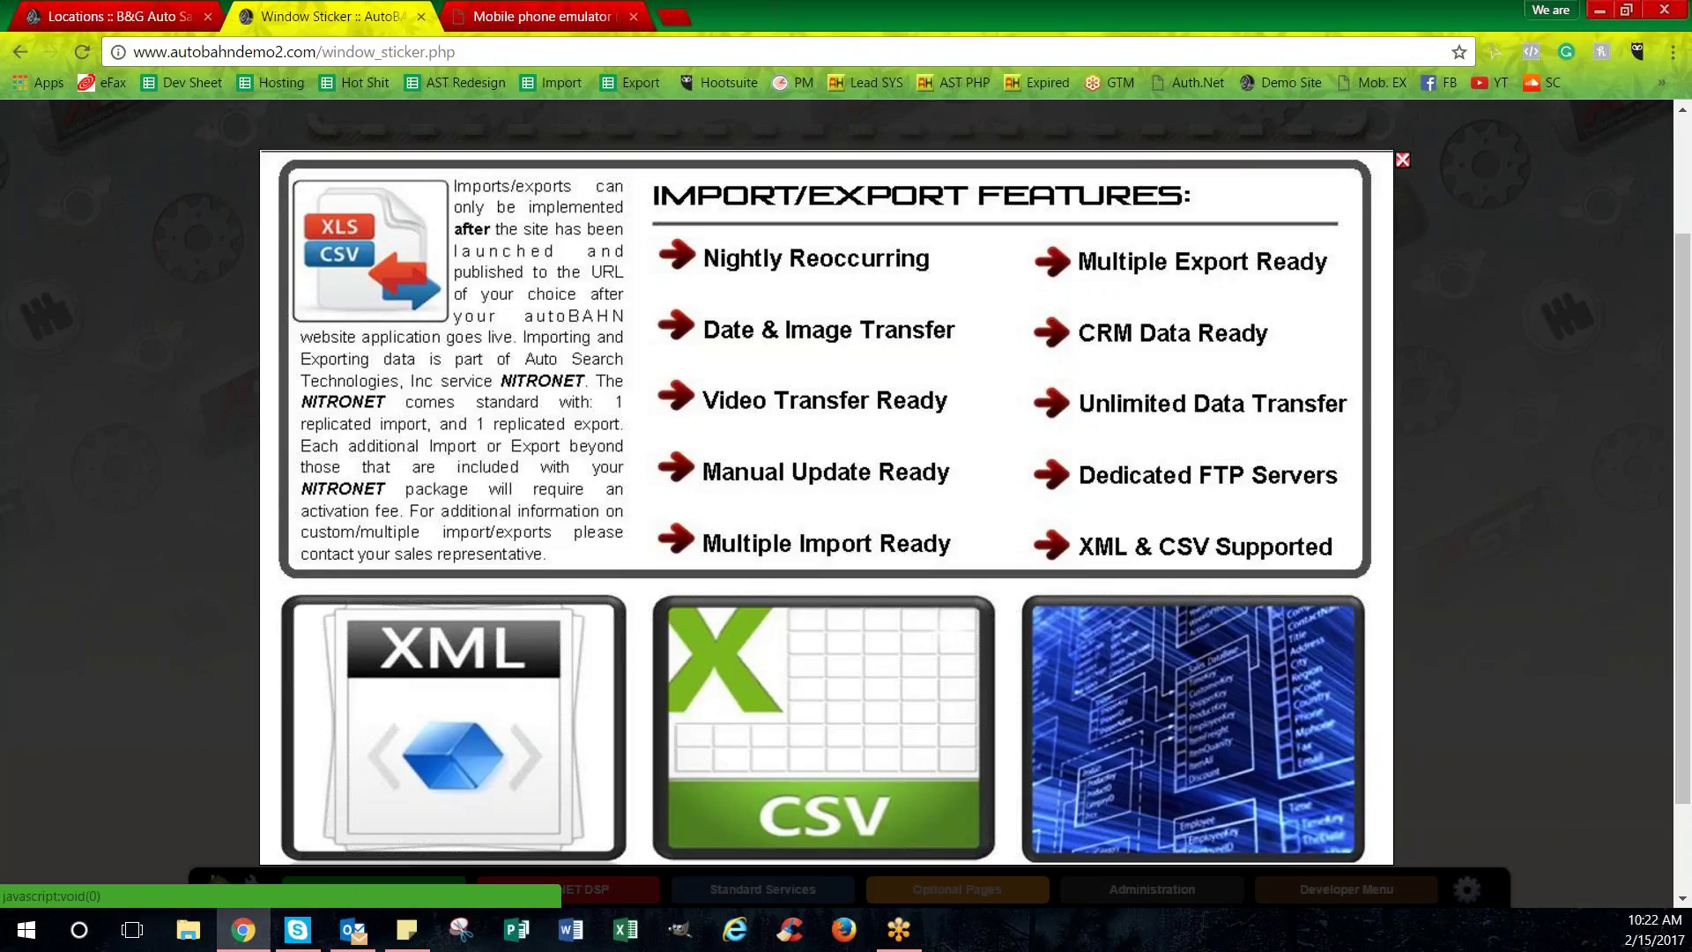
left_click(1489, 487)
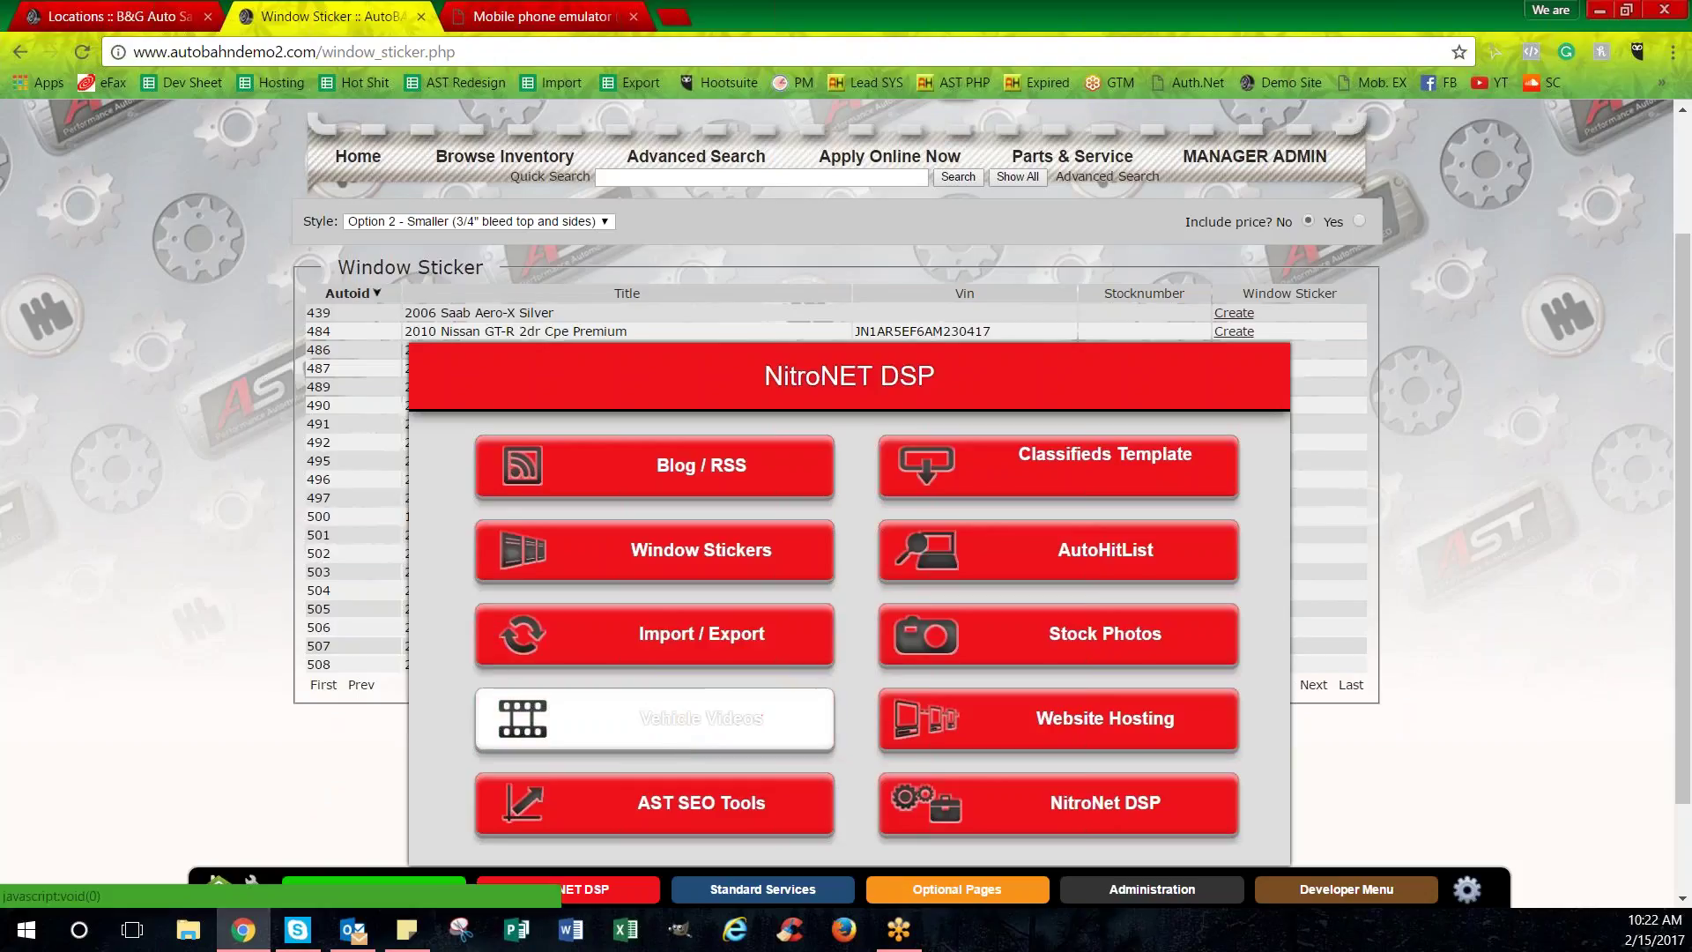
left_click(707, 718)
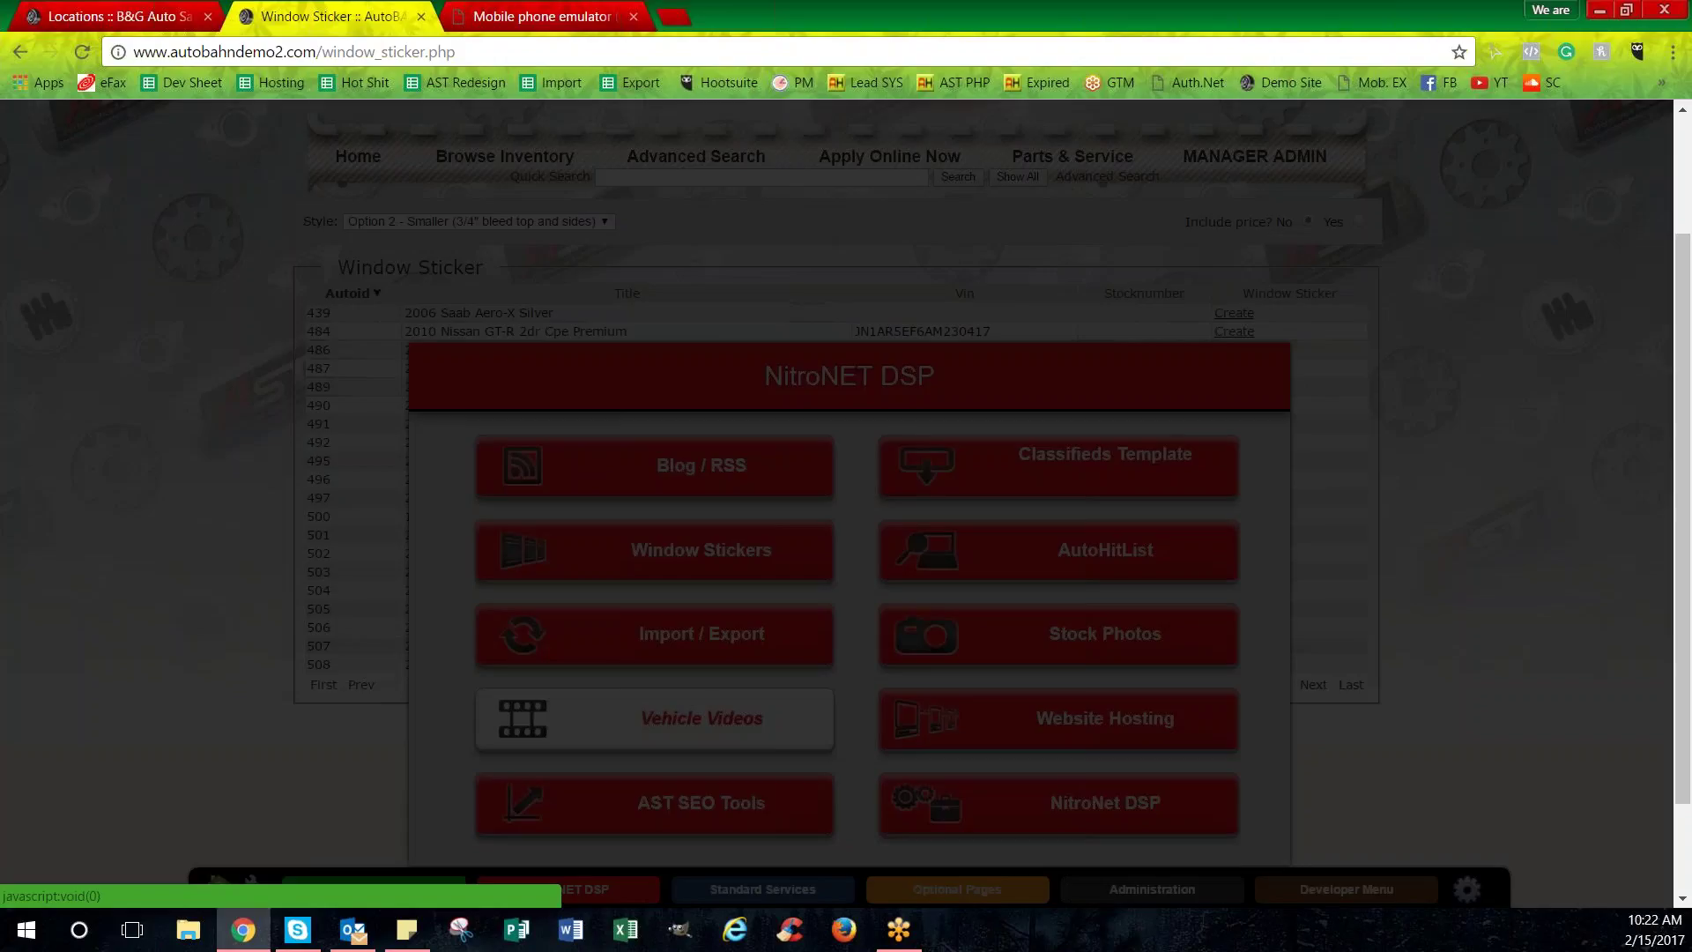
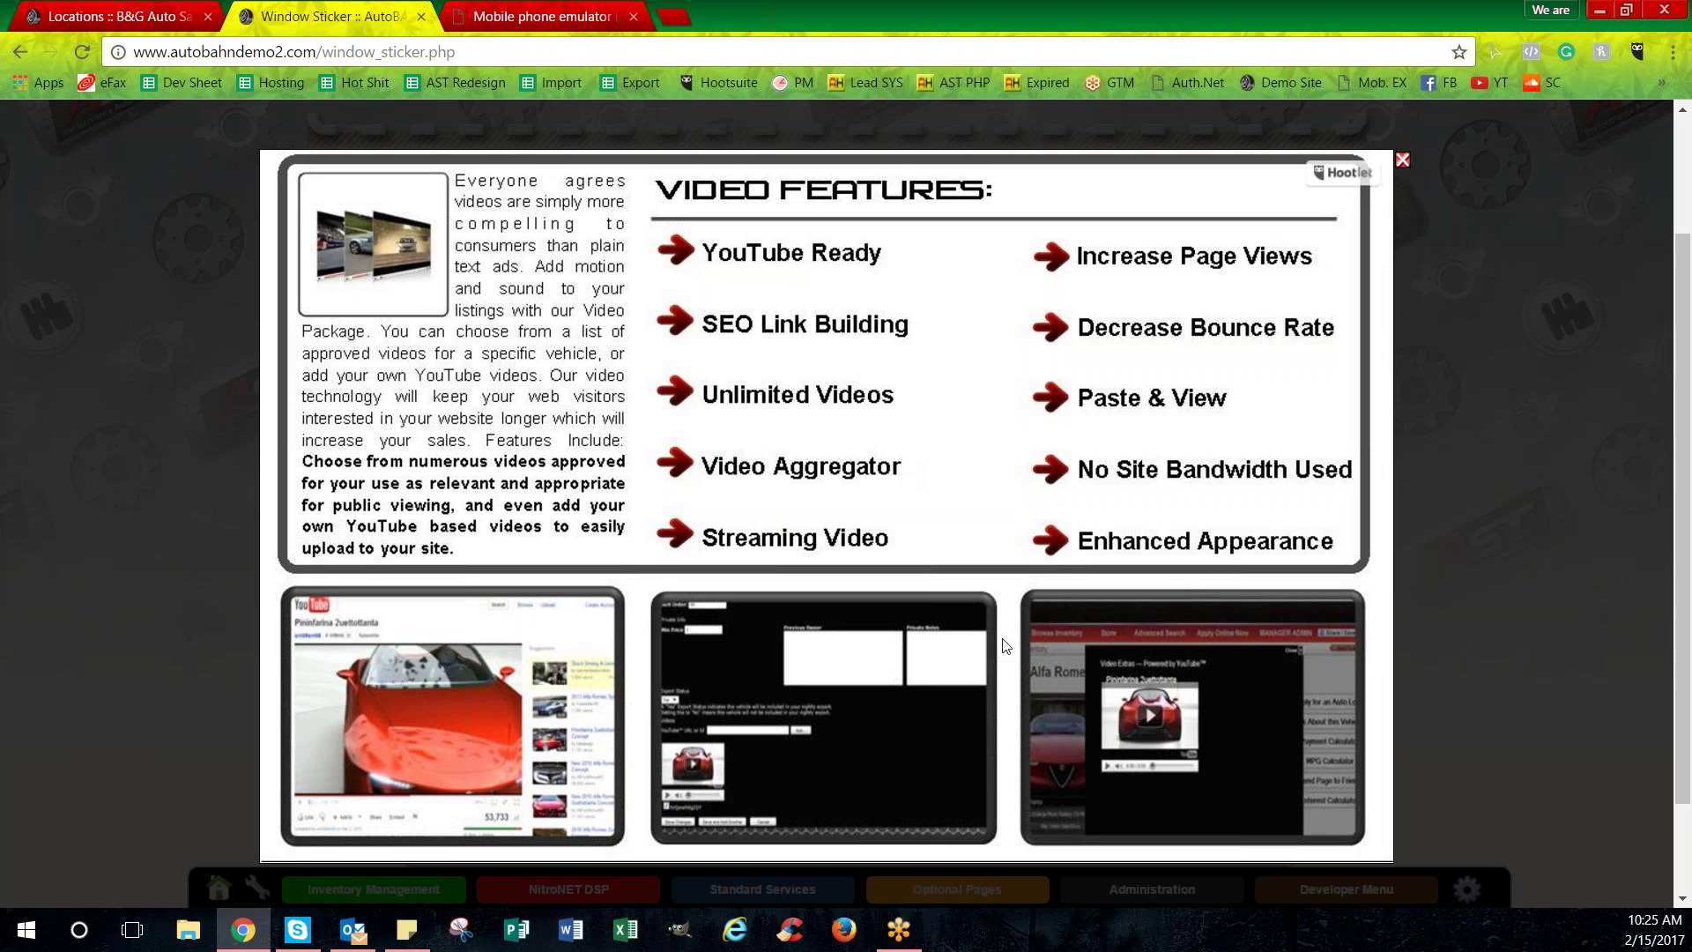
left_click(1464, 573)
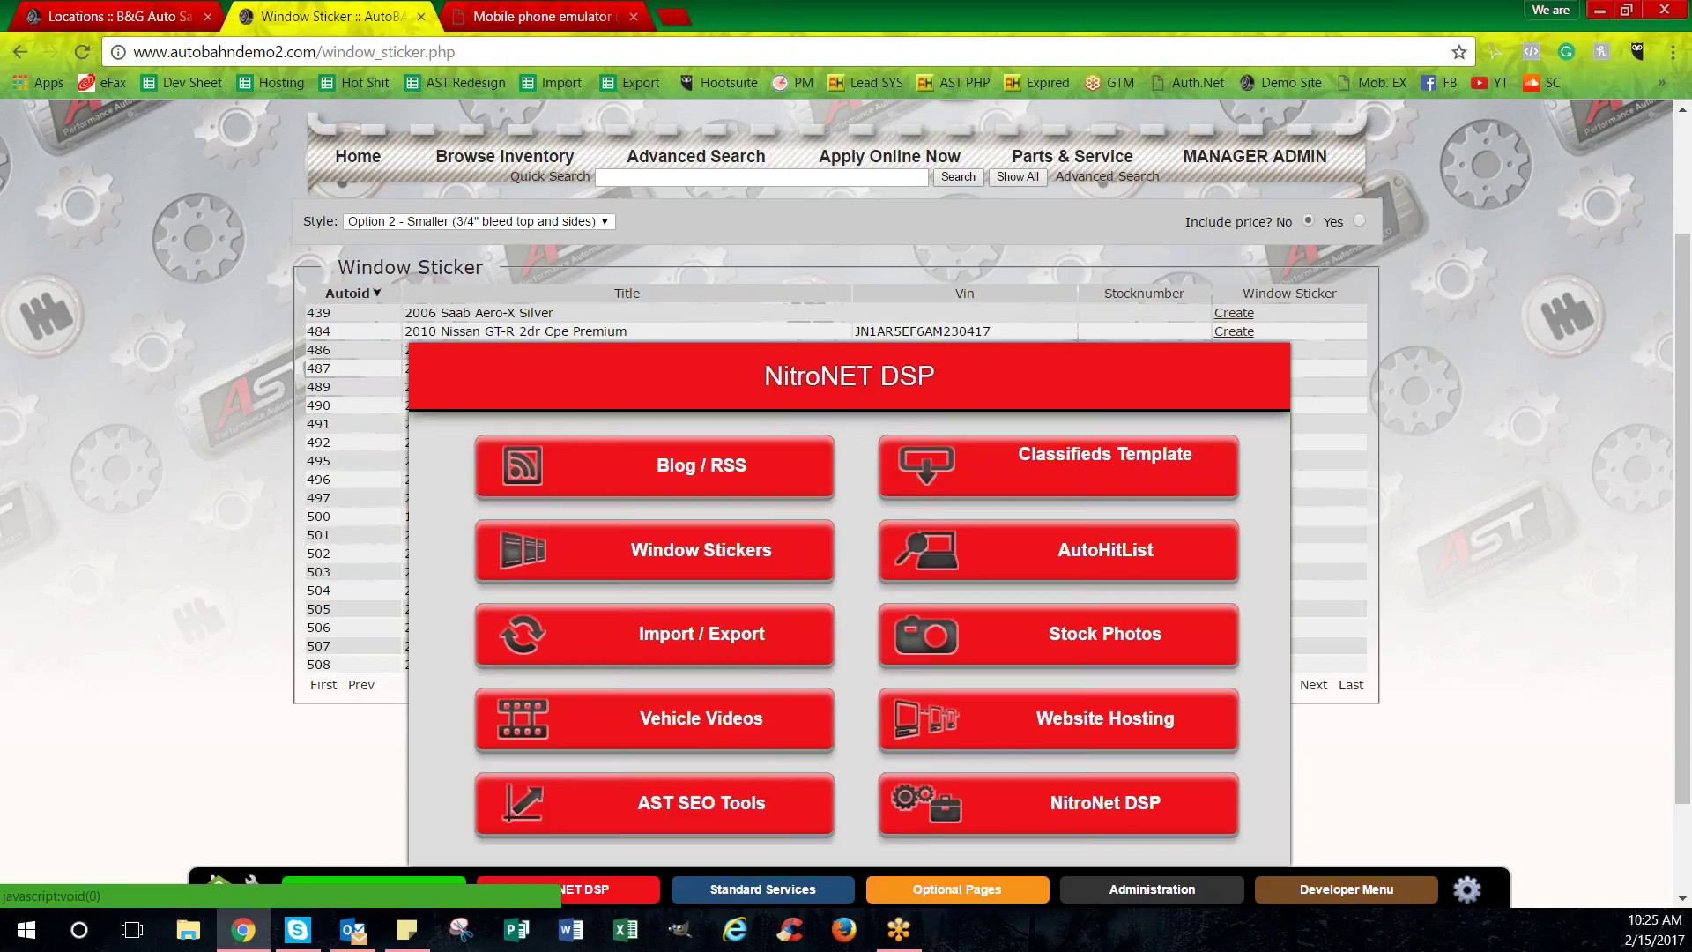
Open the Classifieds Template function and review its vehicle export list and the posting assistant download page.
left_click(1067, 476)
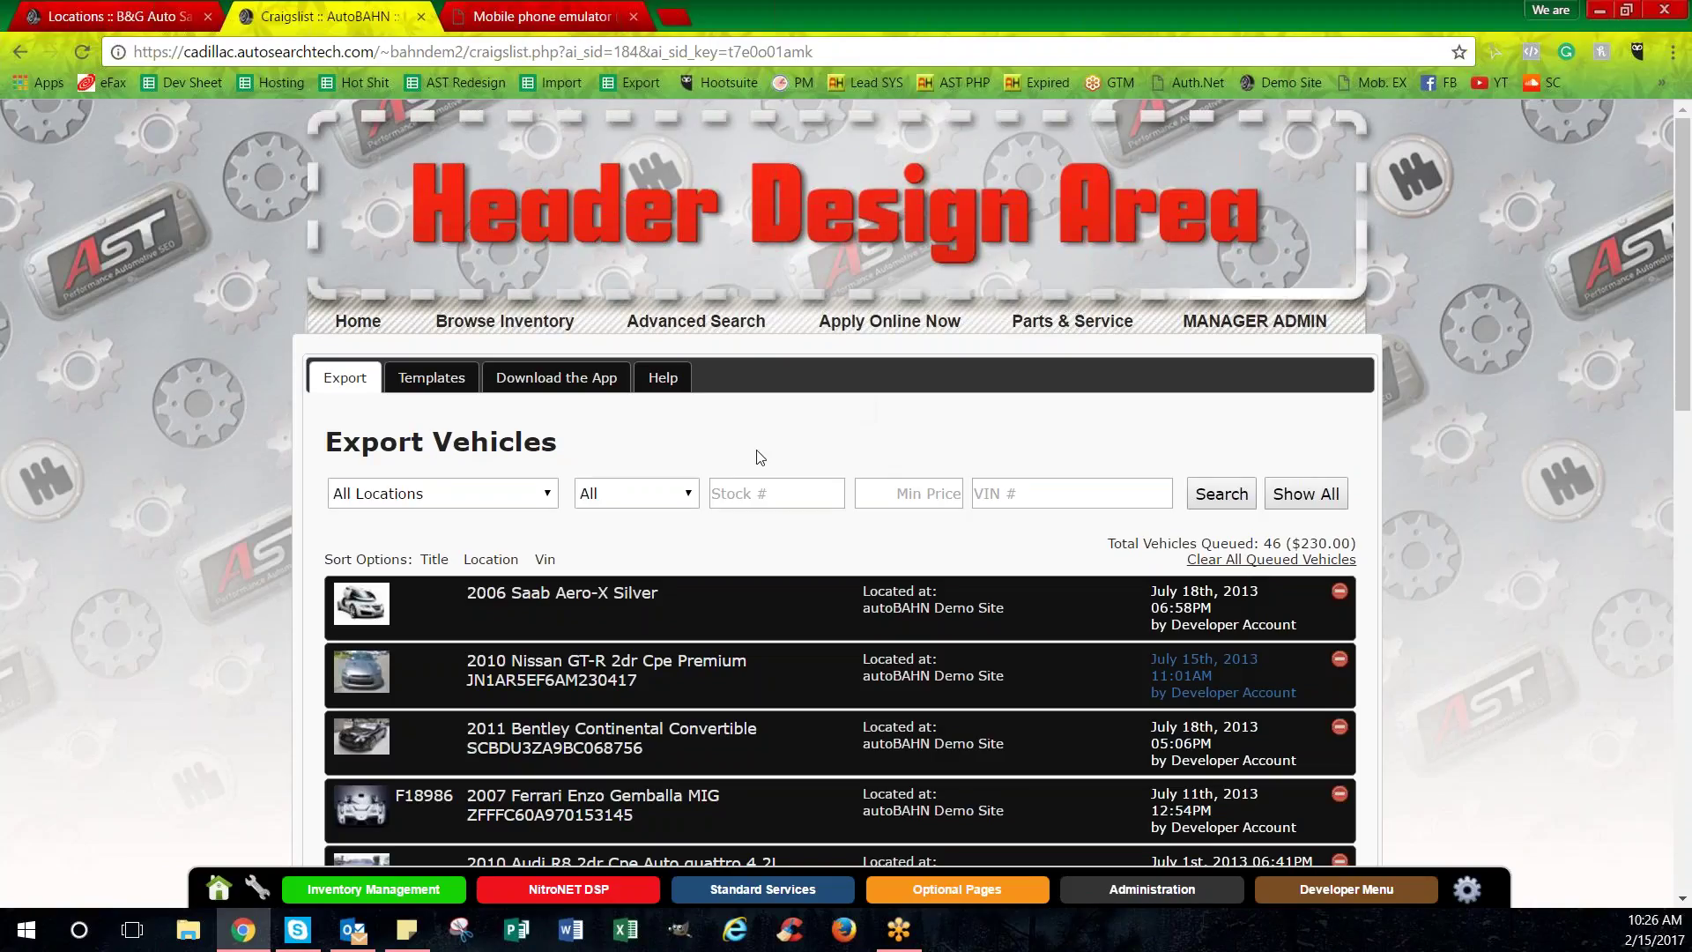
scroll(776, 459, "down", 2)
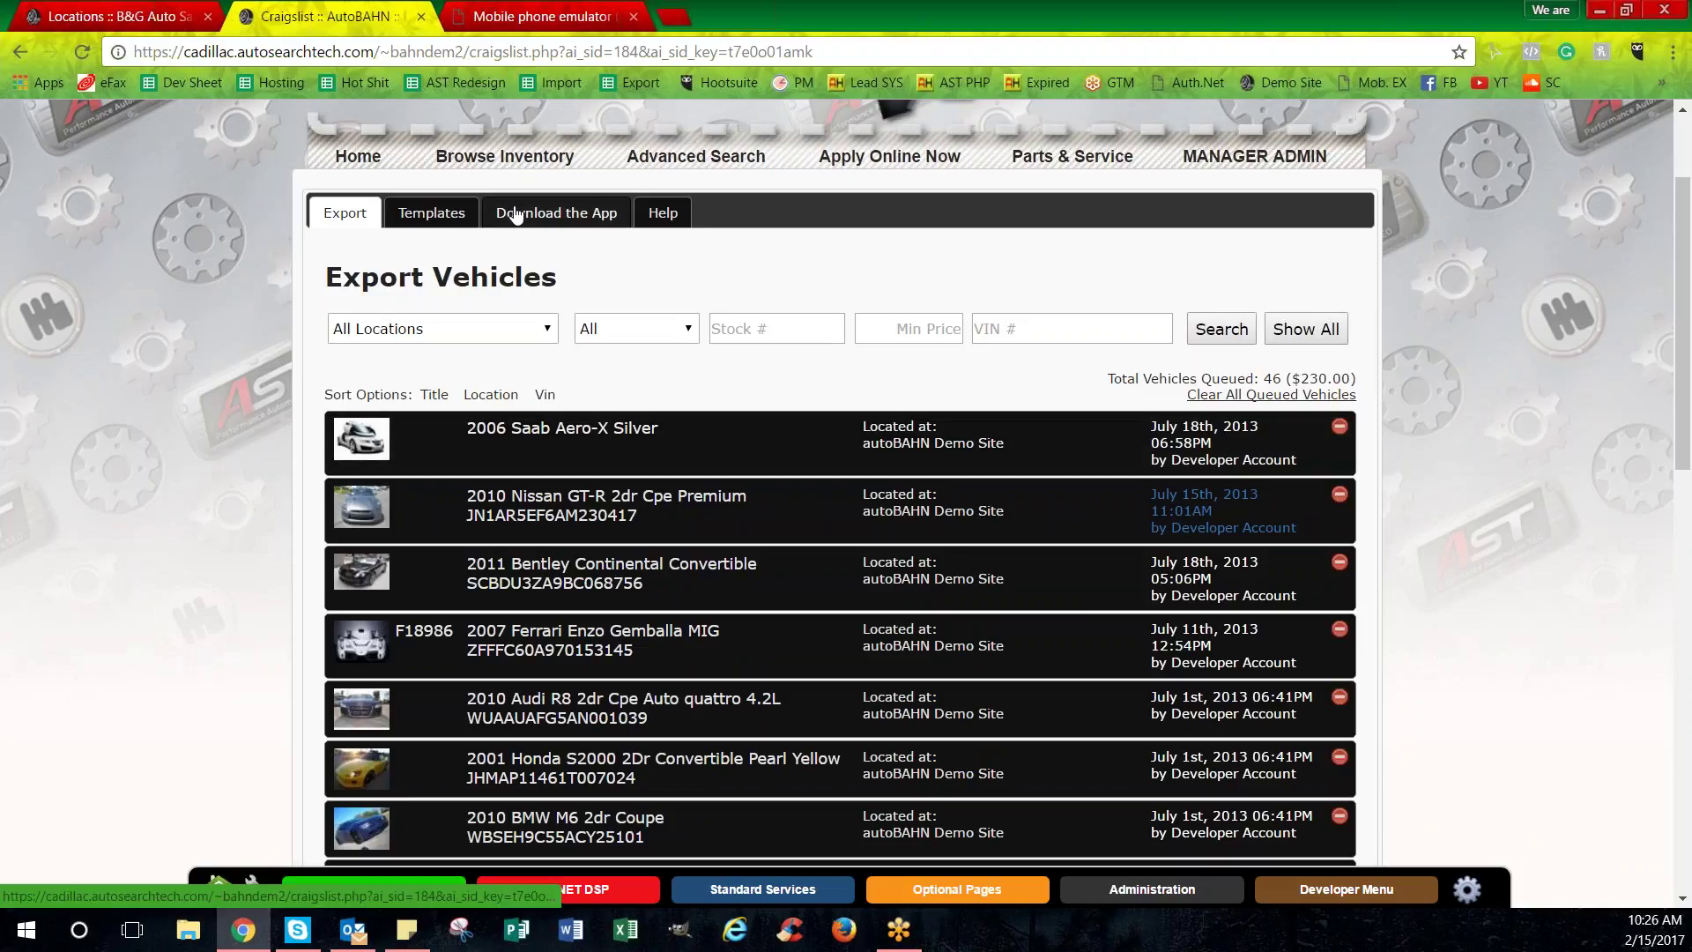
left_click(556, 214)
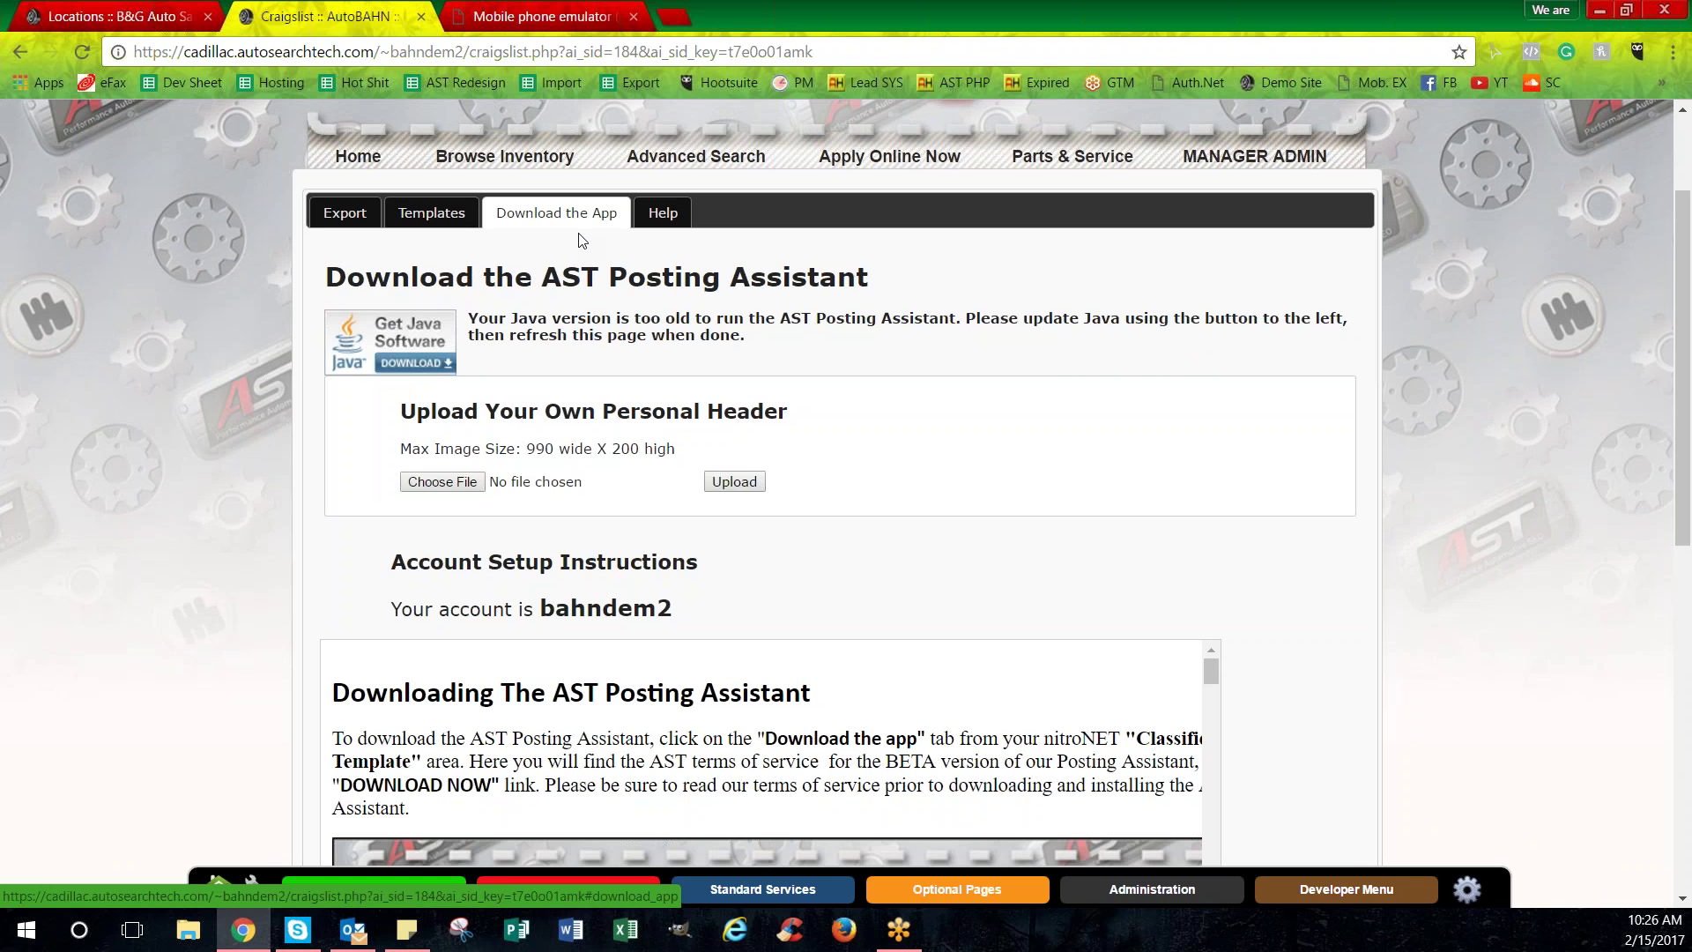
left_click(381, 215)
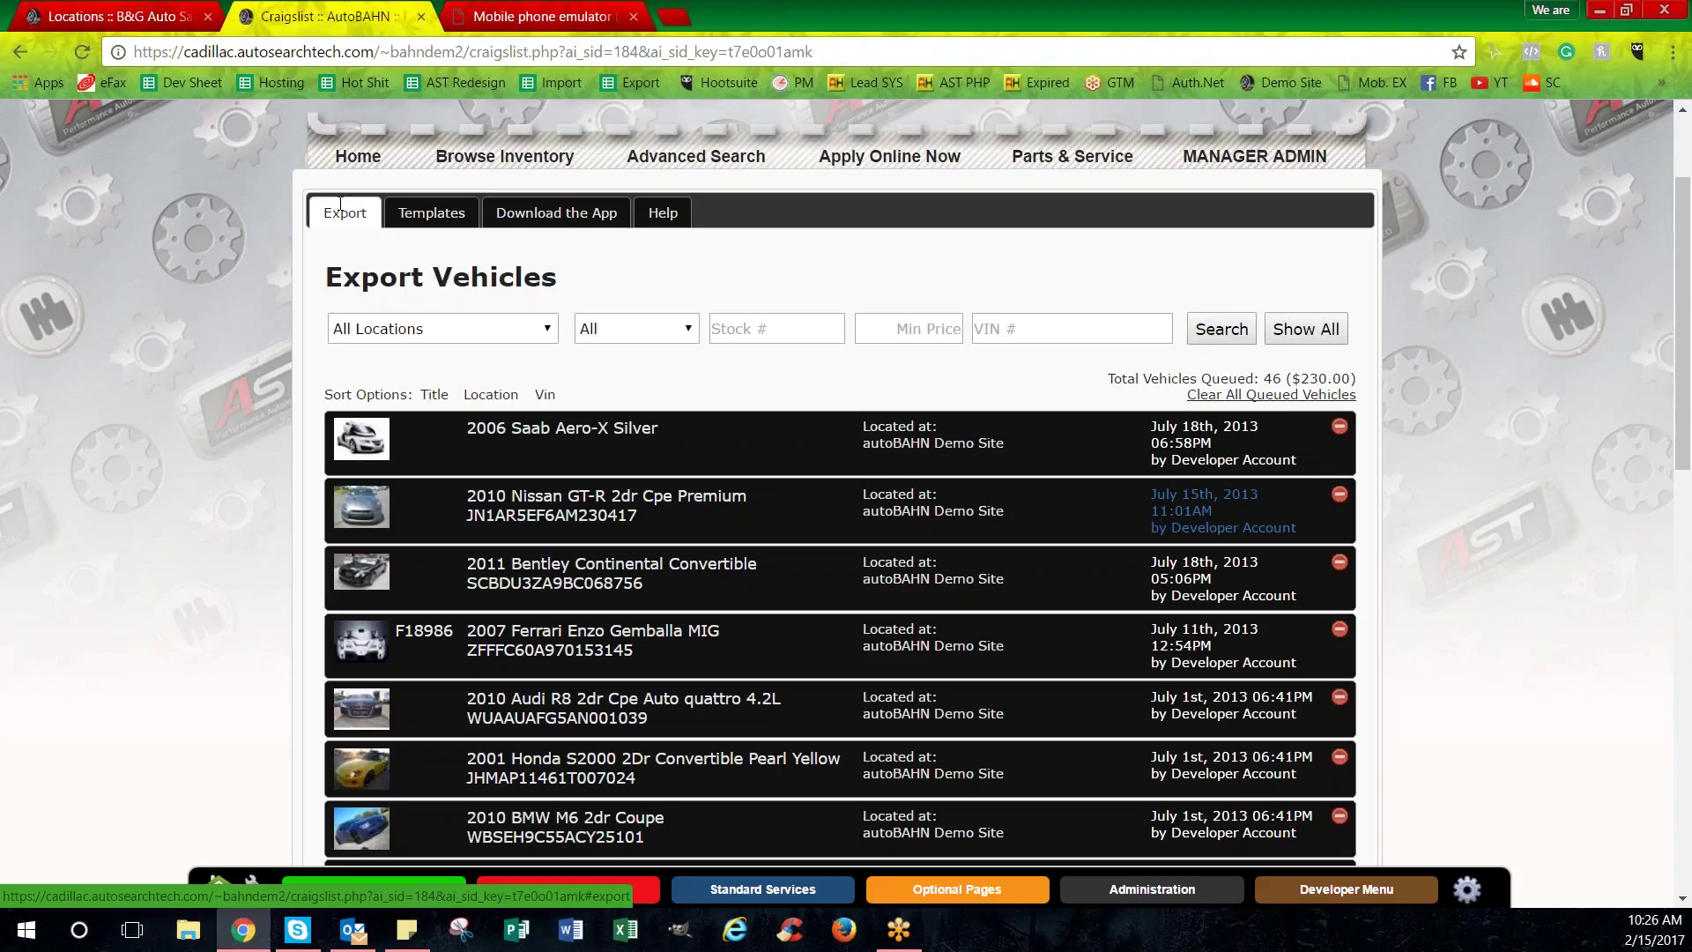
scroll(1468, 467, "down", 2)
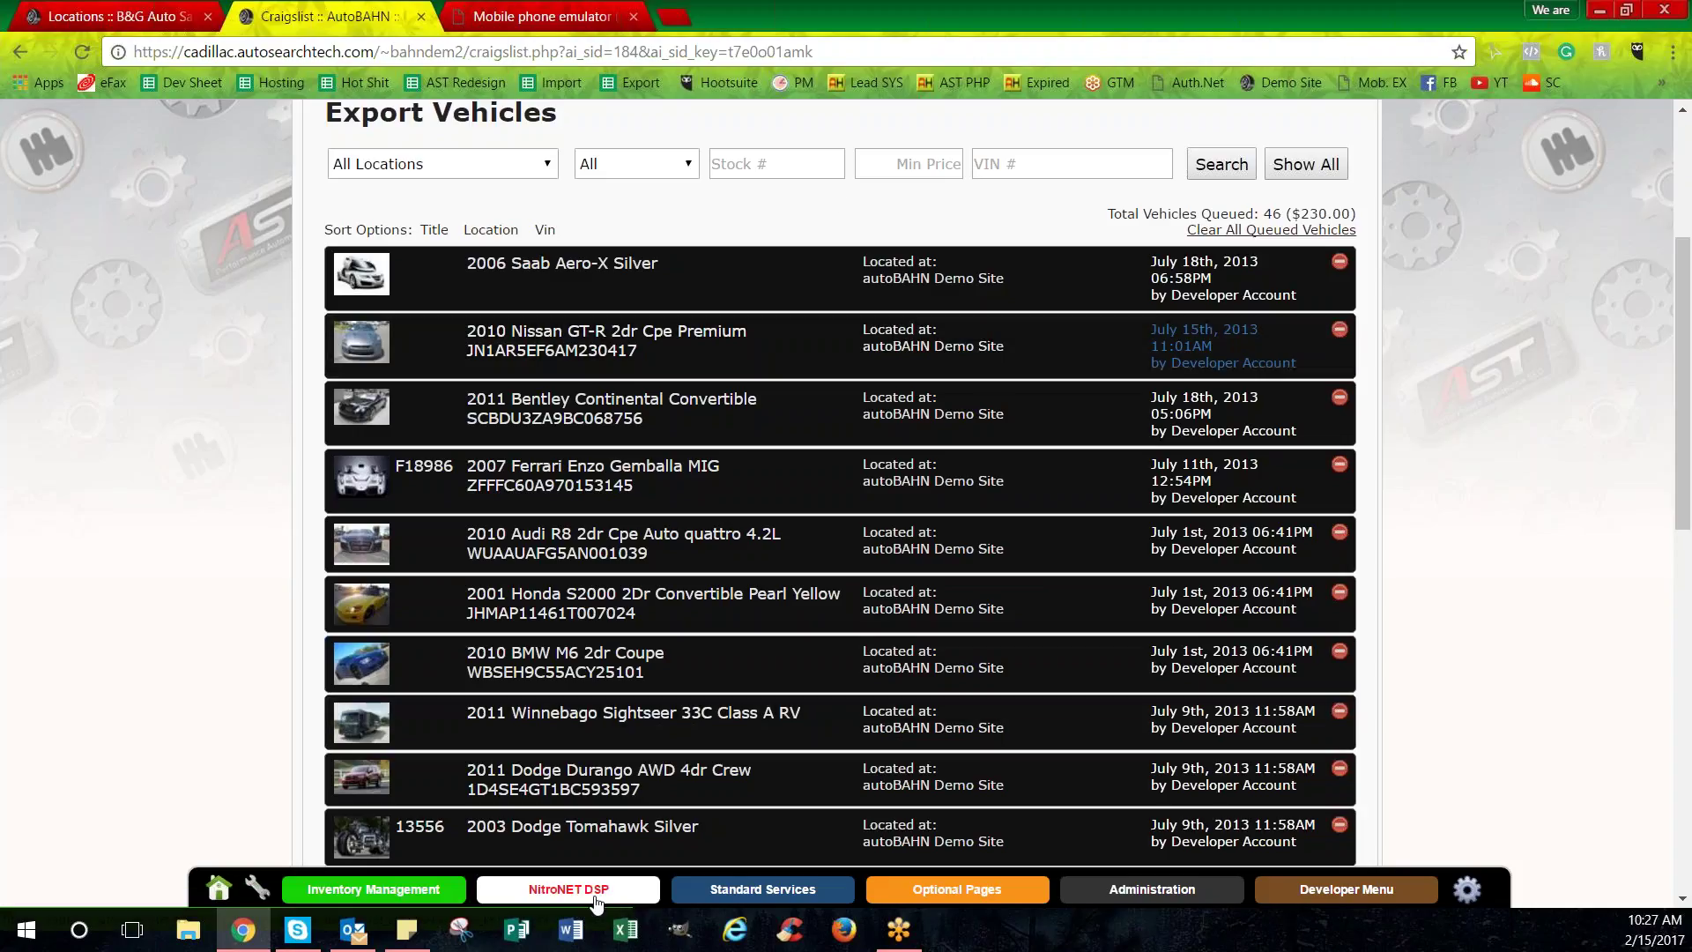
View the AutoHitList and Website Hosting overviews of NitroNET DSP.
left_click(596, 899)
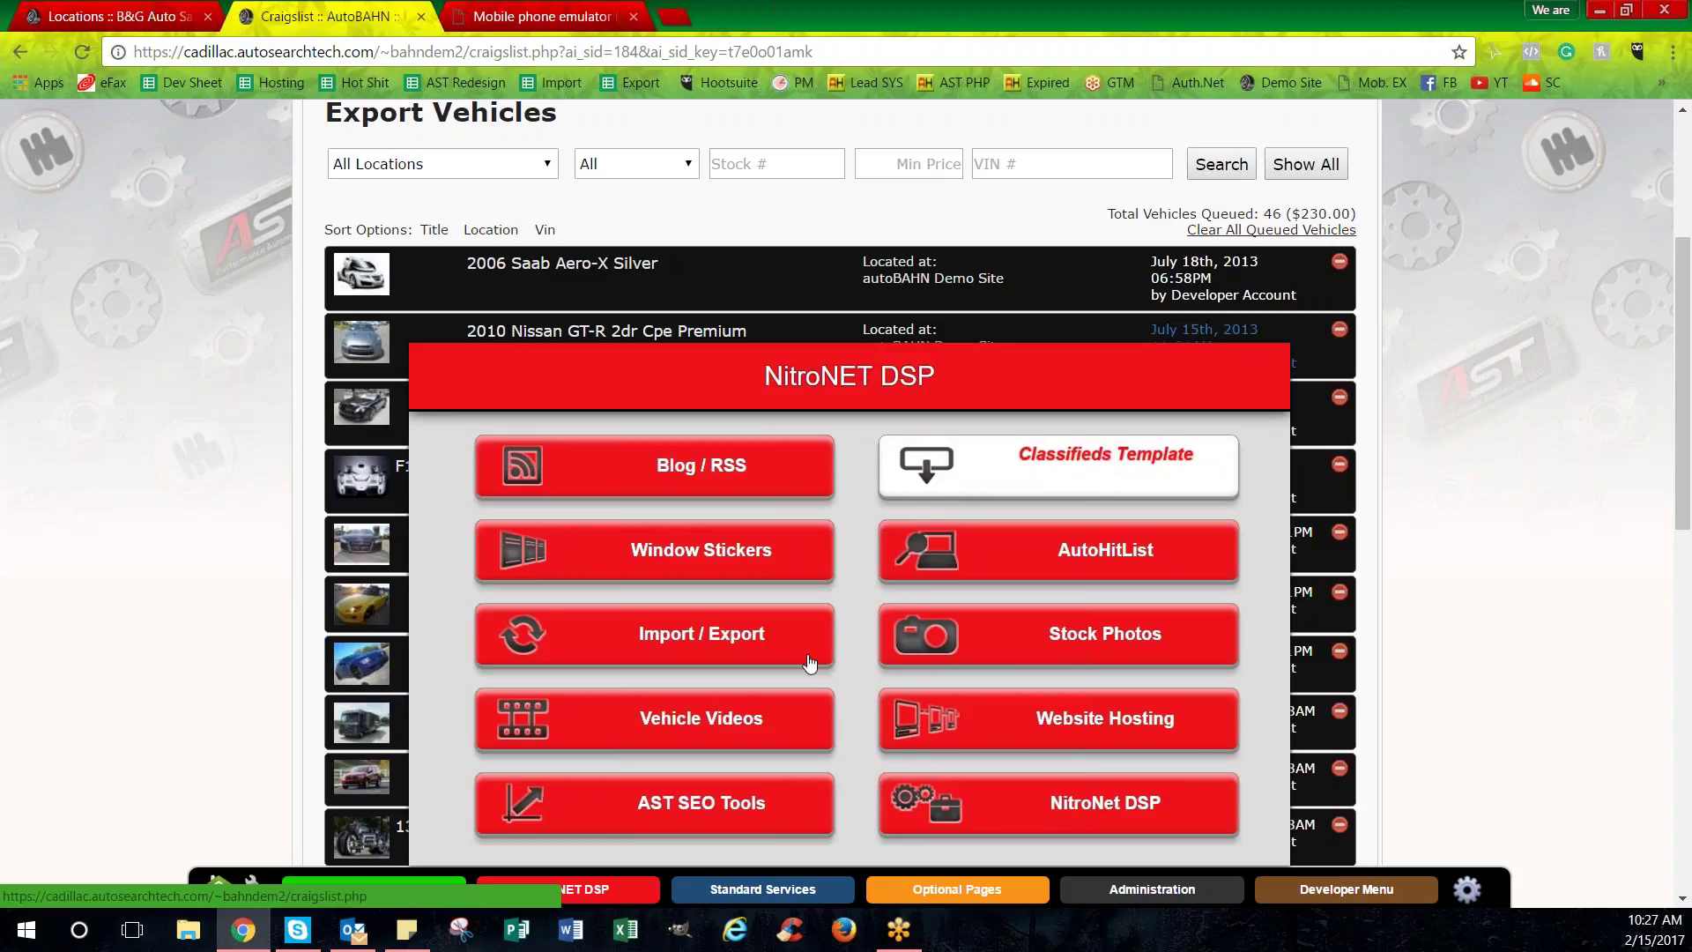
left_click(568, 888)
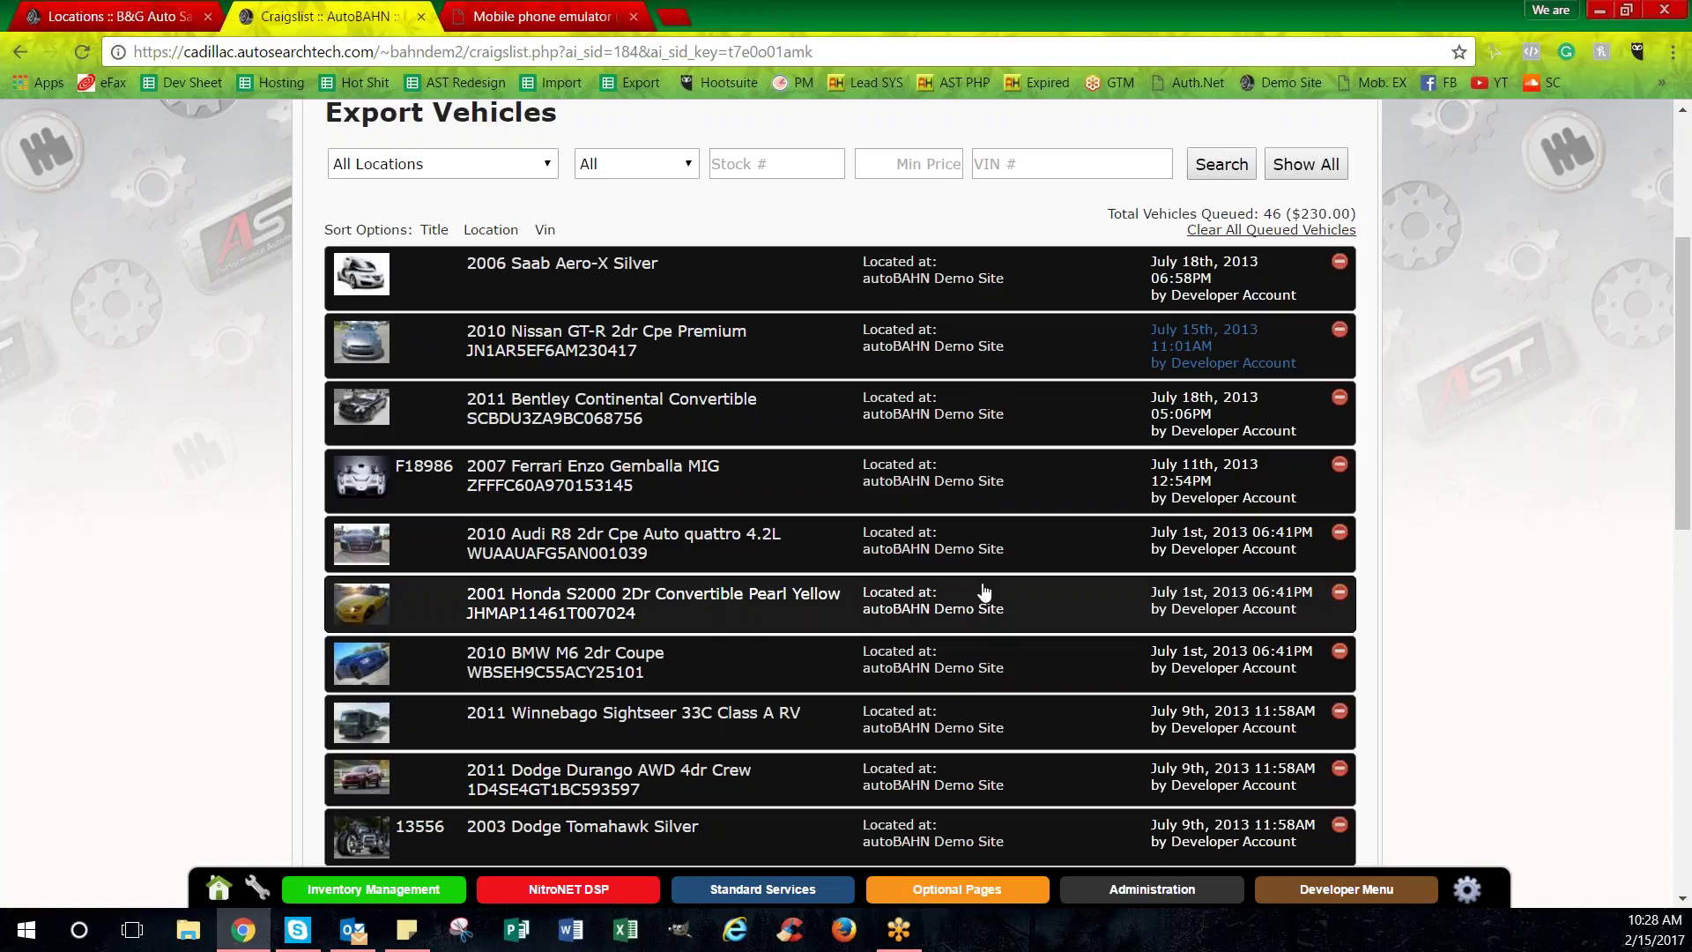
left_click(580, 892)
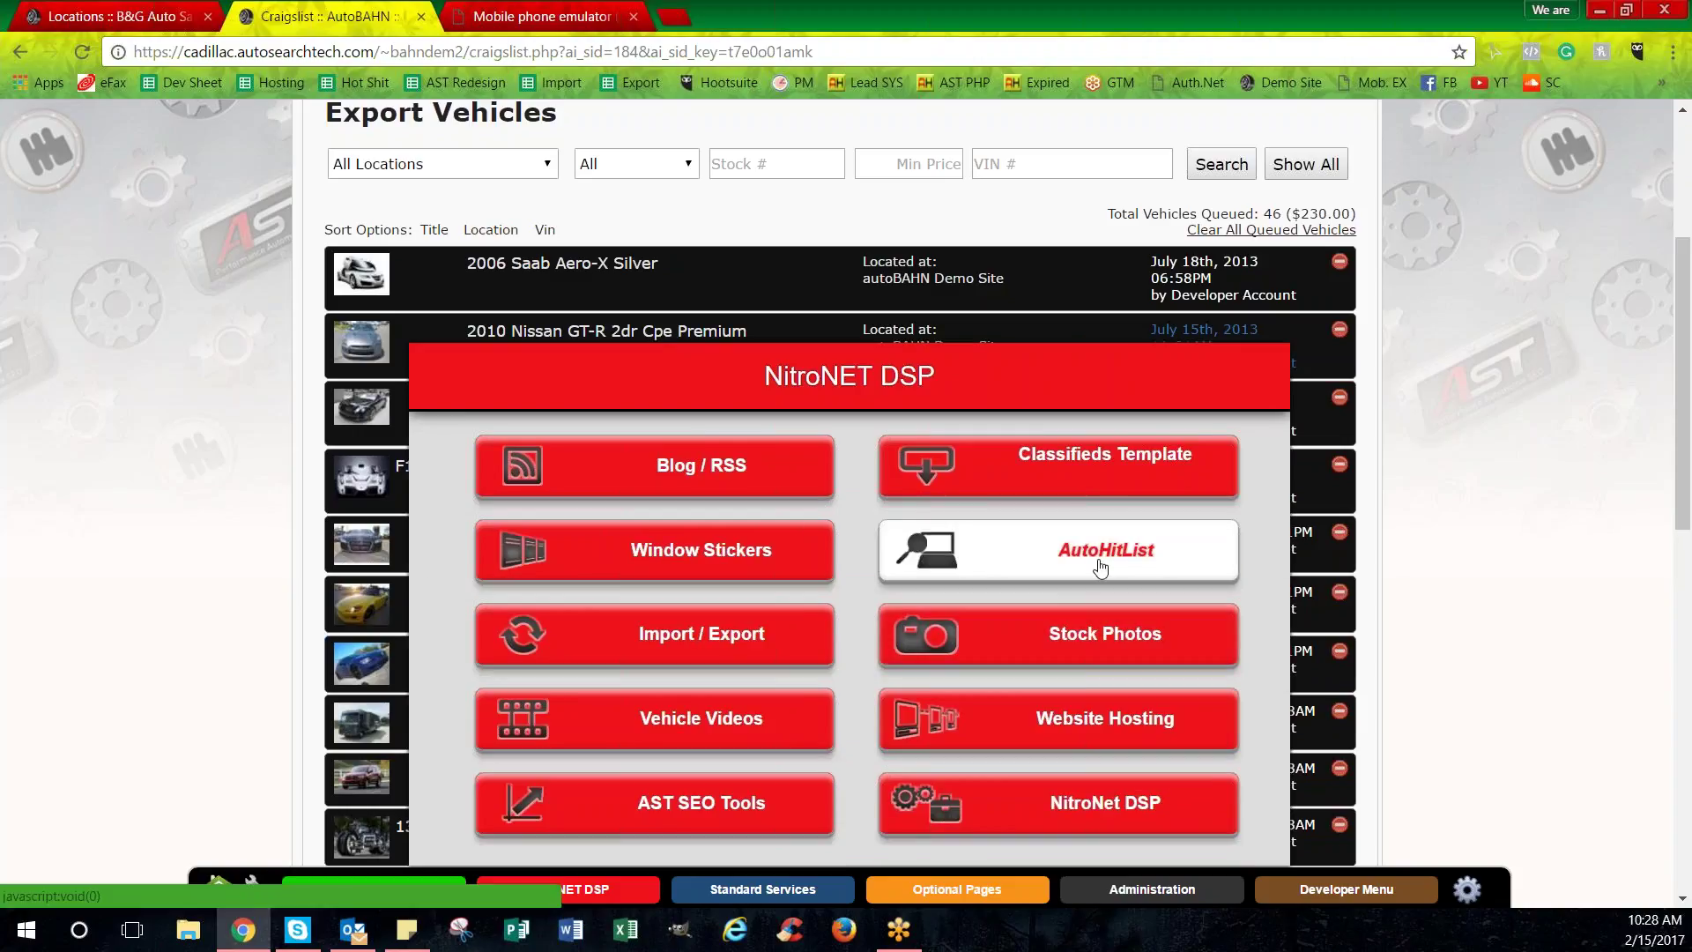
left_click(1173, 560)
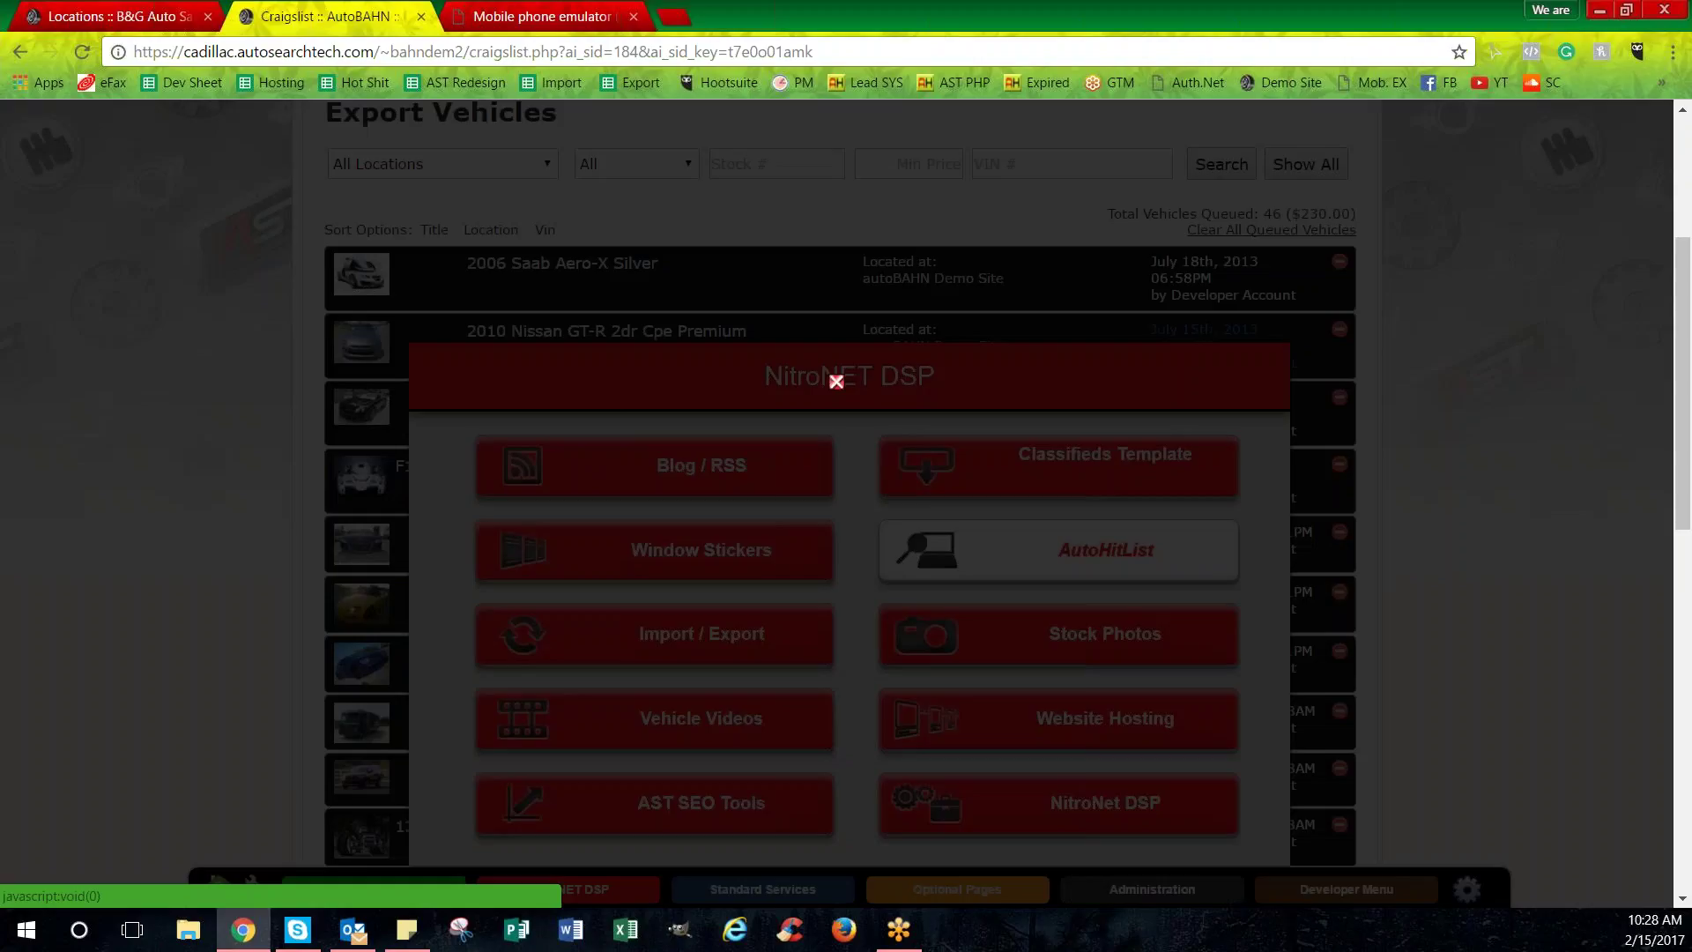
left_click(1172, 536)
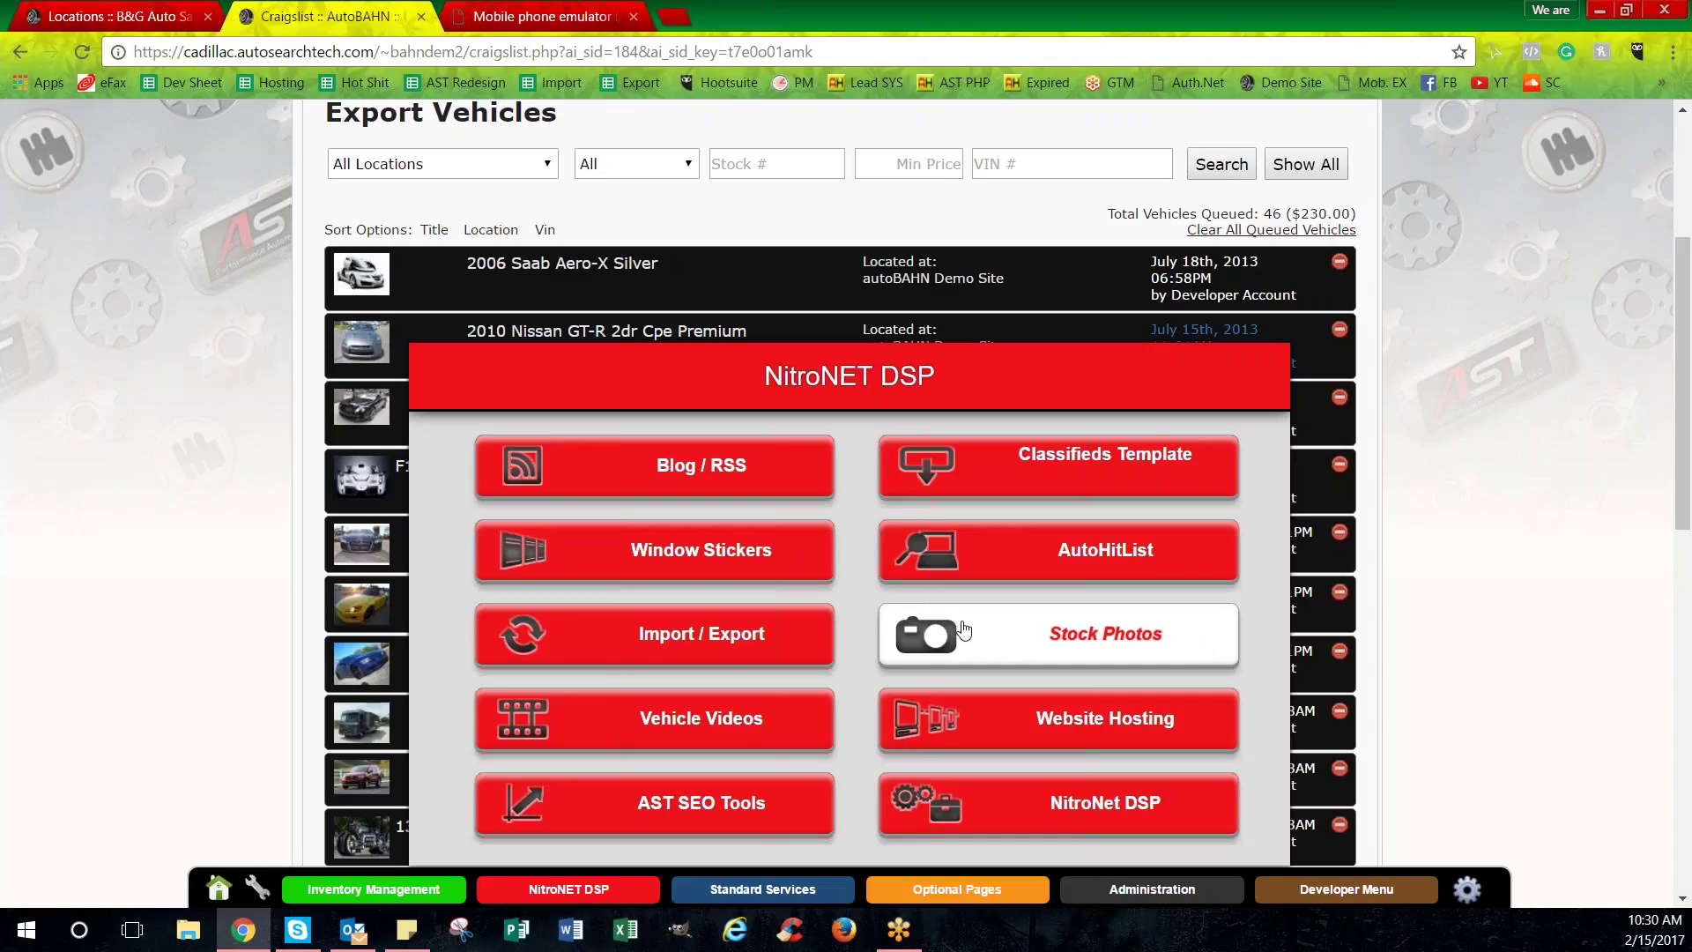
left_click(1097, 718)
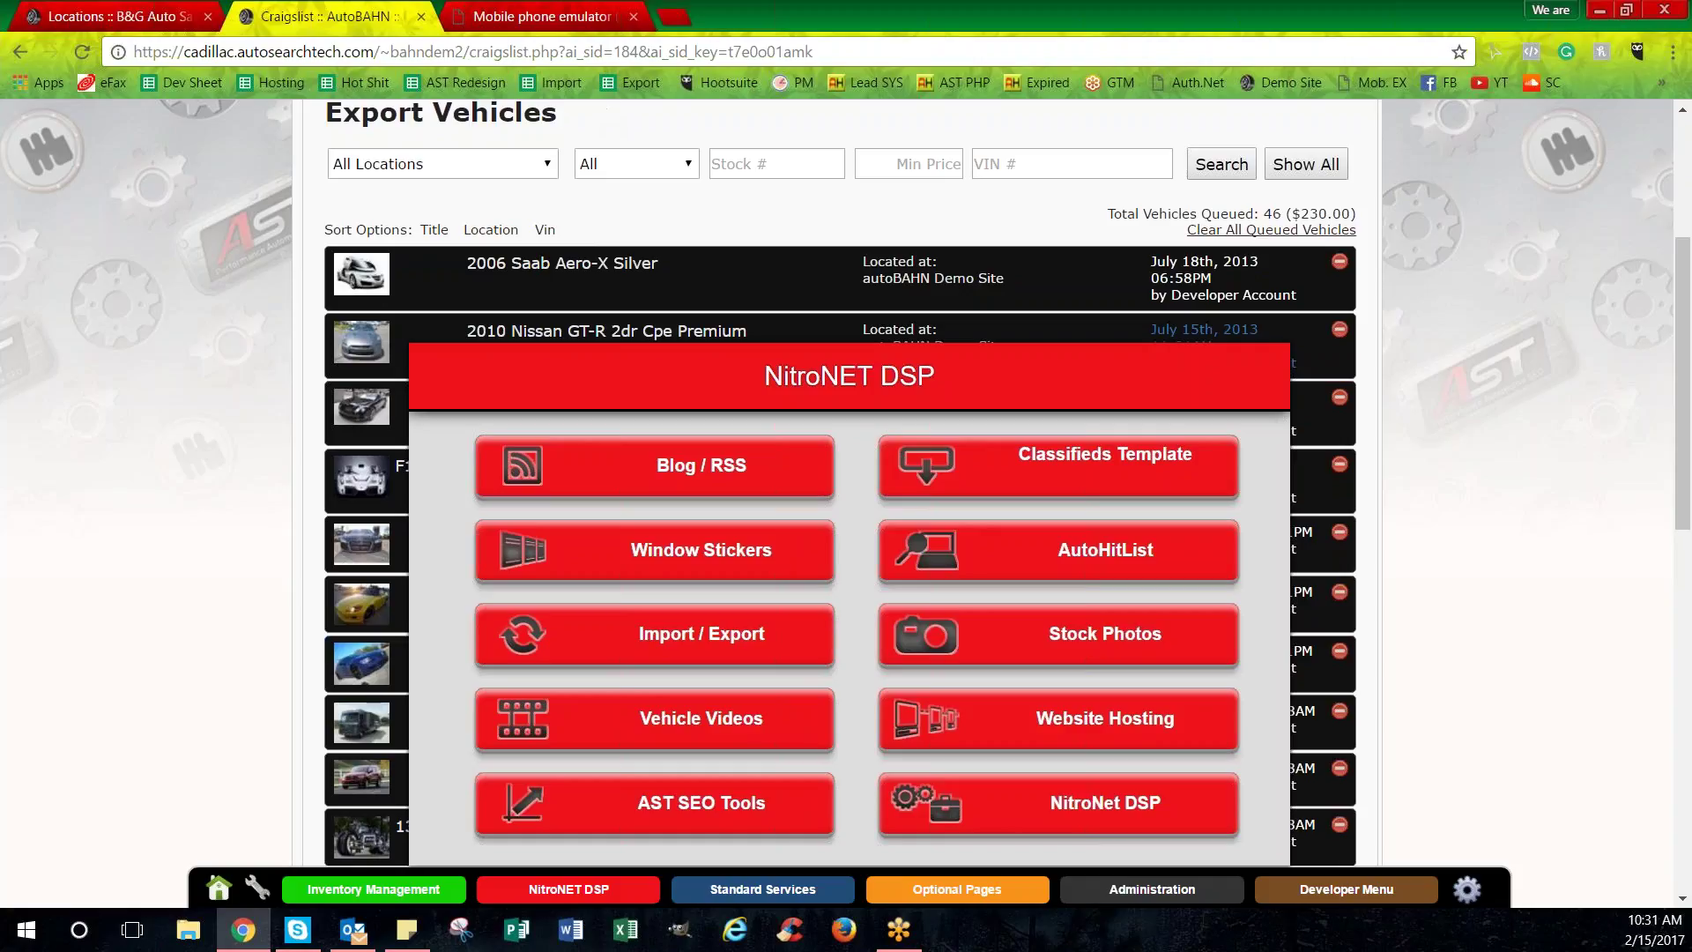
View the mobile website in the phone emulator, and close the emulator and demo site pages to return to B&G Auto Sales.
left_click(570, 17)
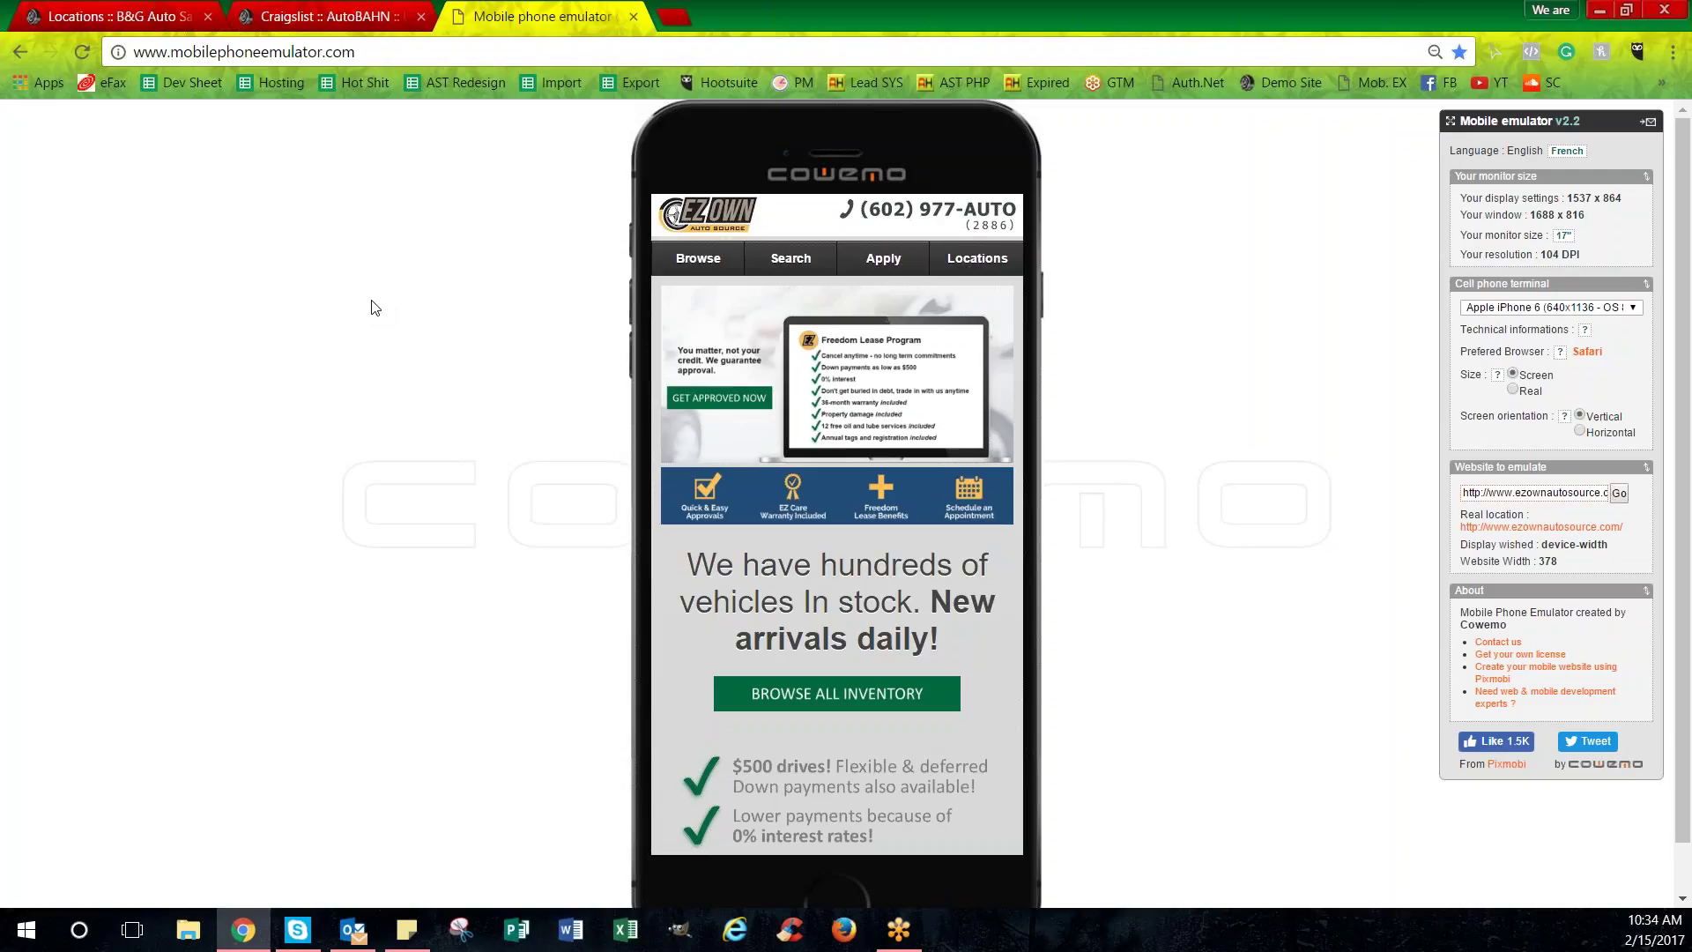
left_click(634, 19)
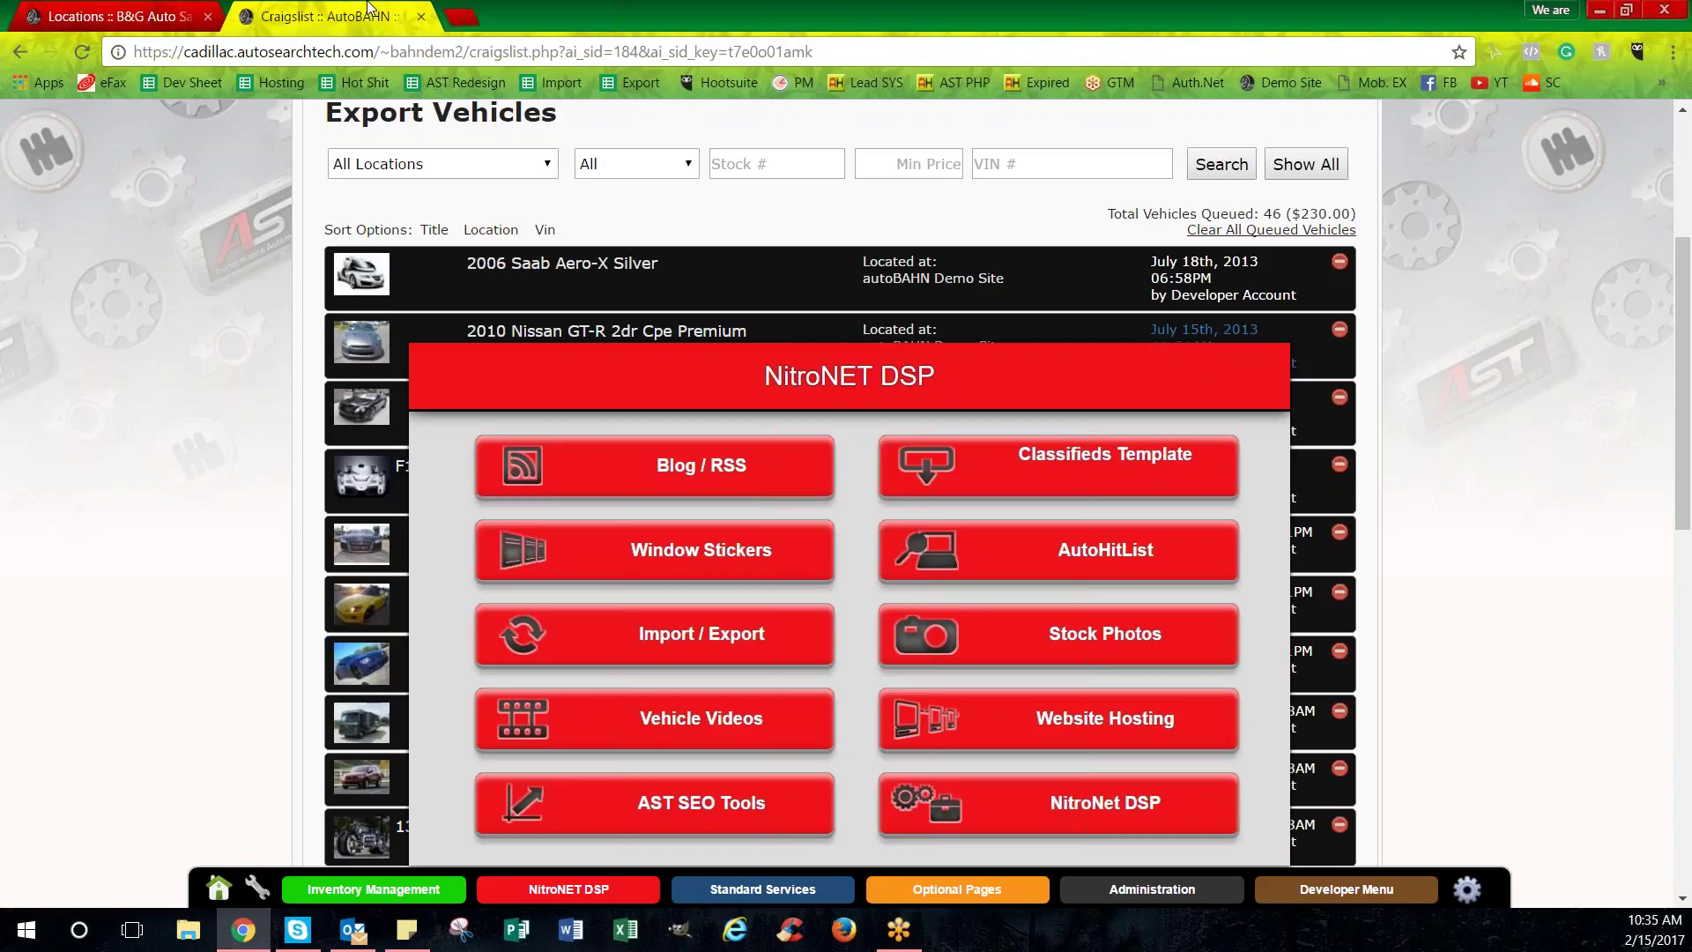
left_click(421, 18)
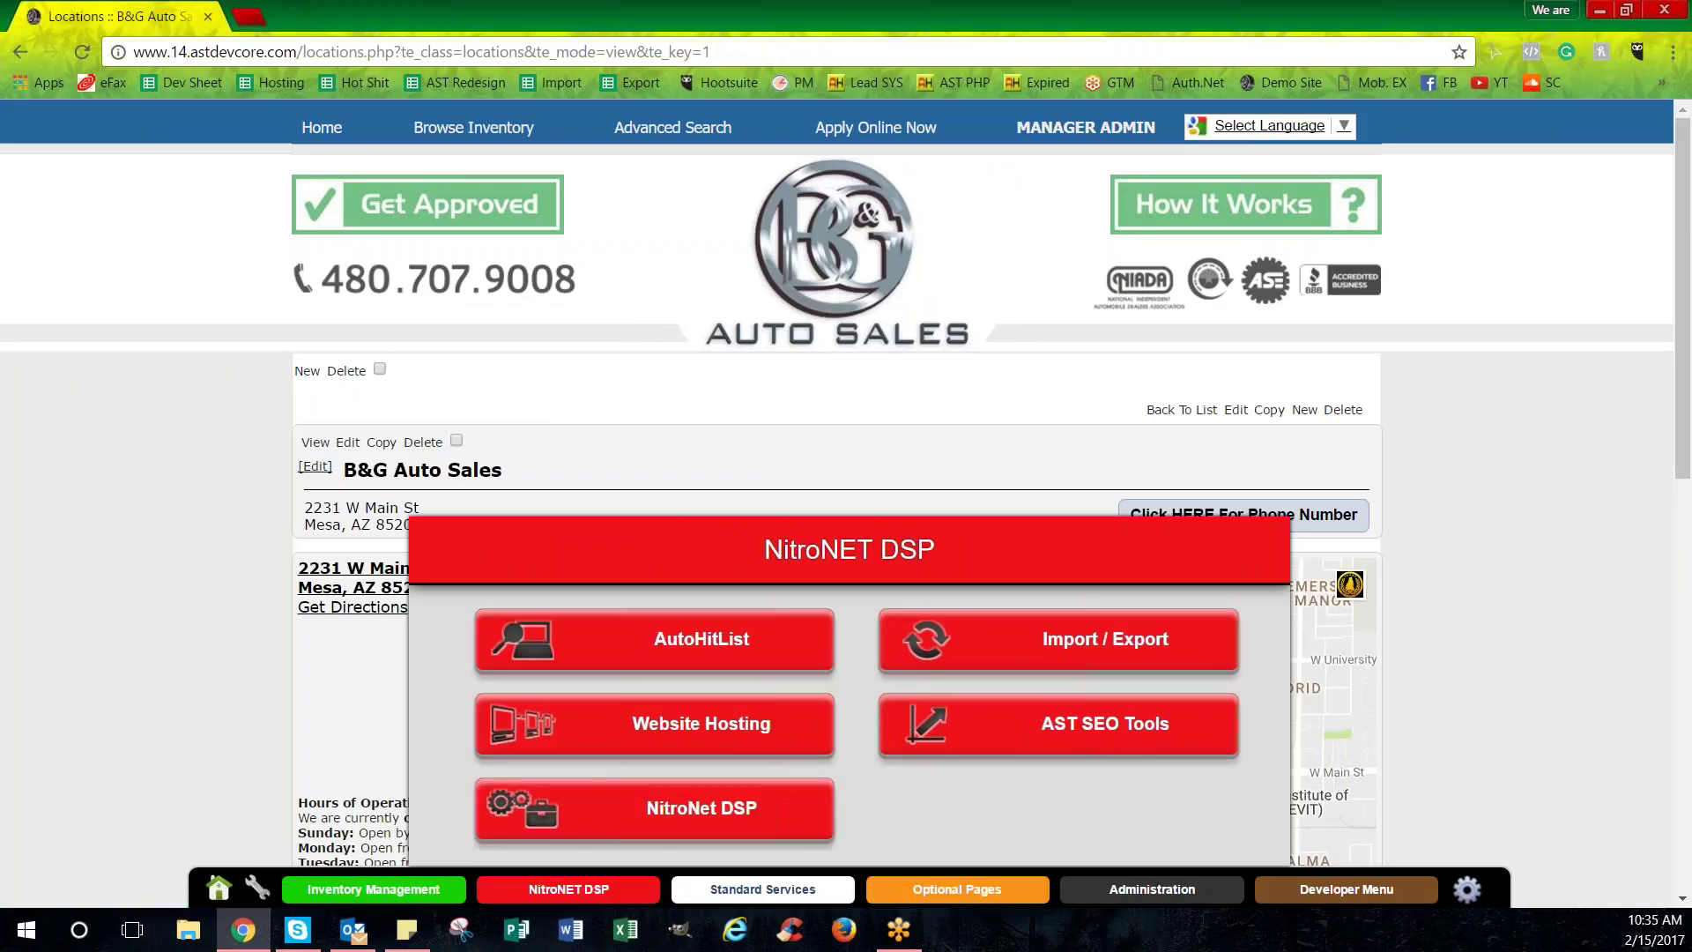
View the warranties list and the coupon management page under Standard Services.
left_click(762, 889)
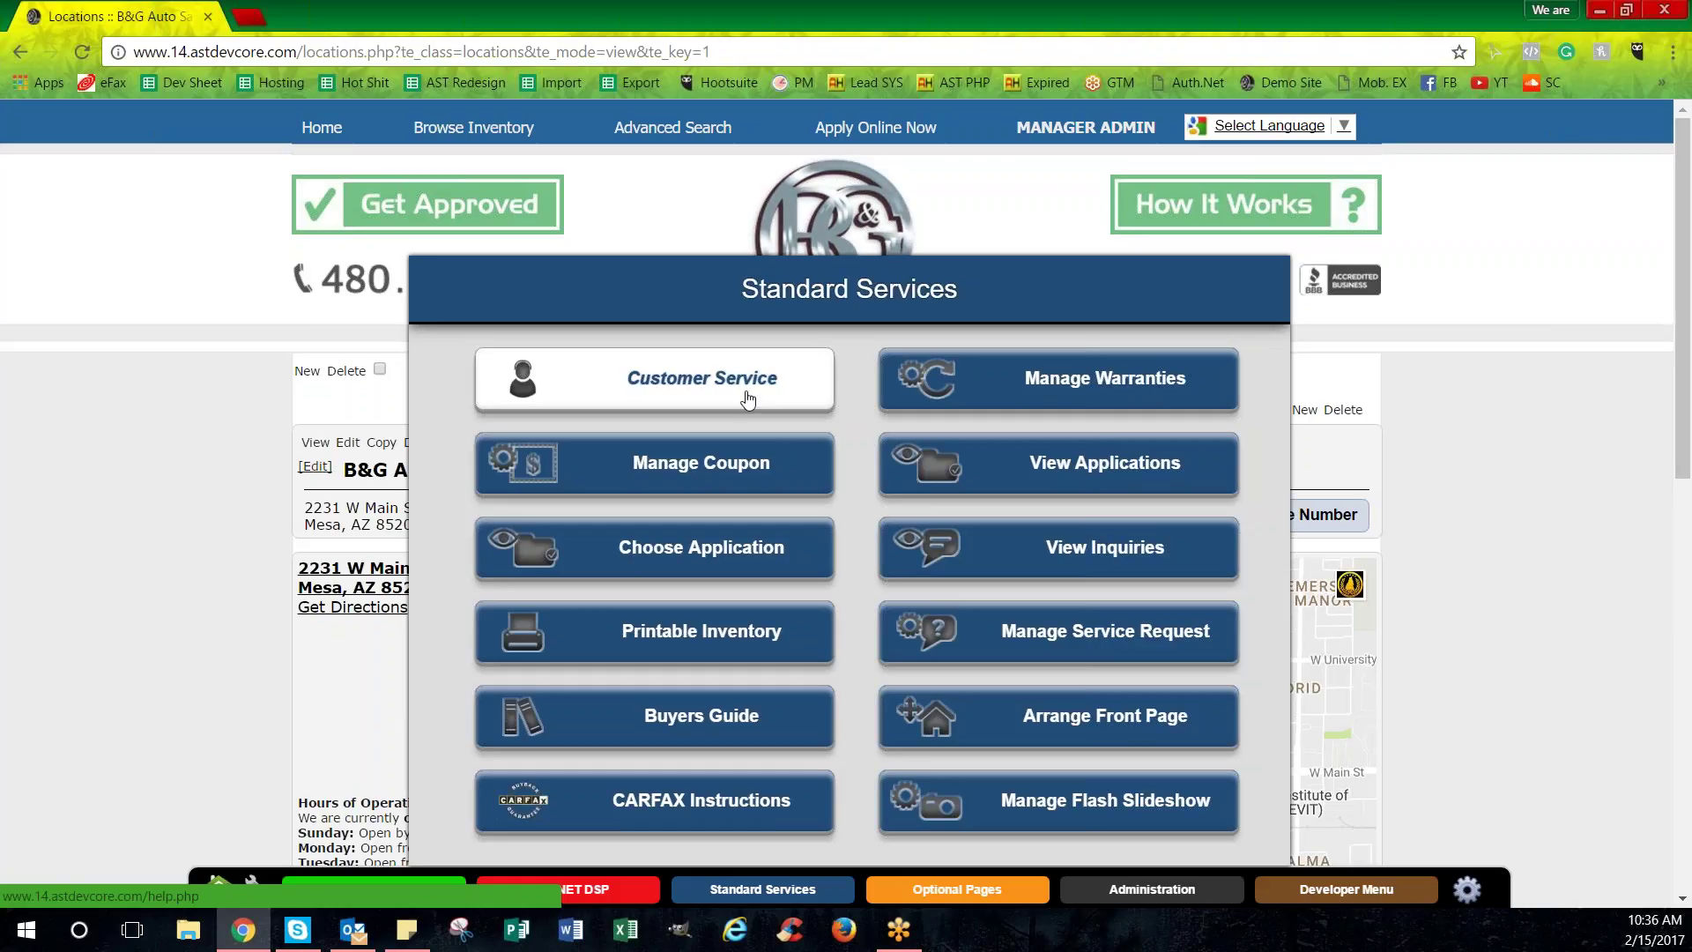
left_click(1067, 381)
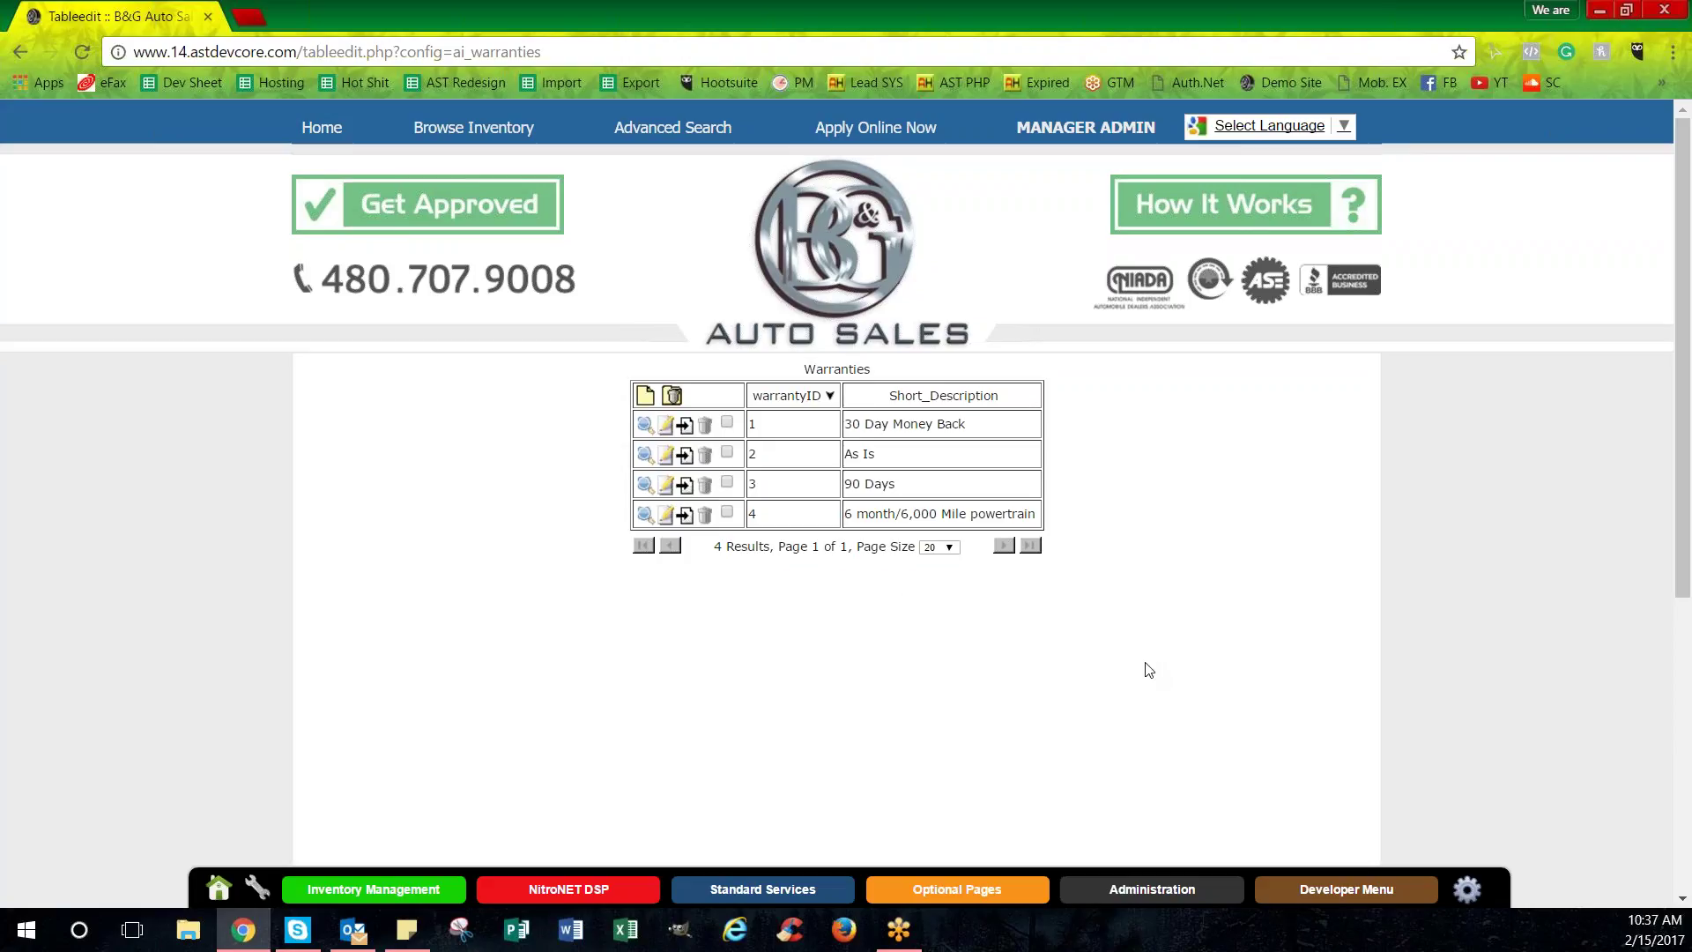
left_click(758, 891)
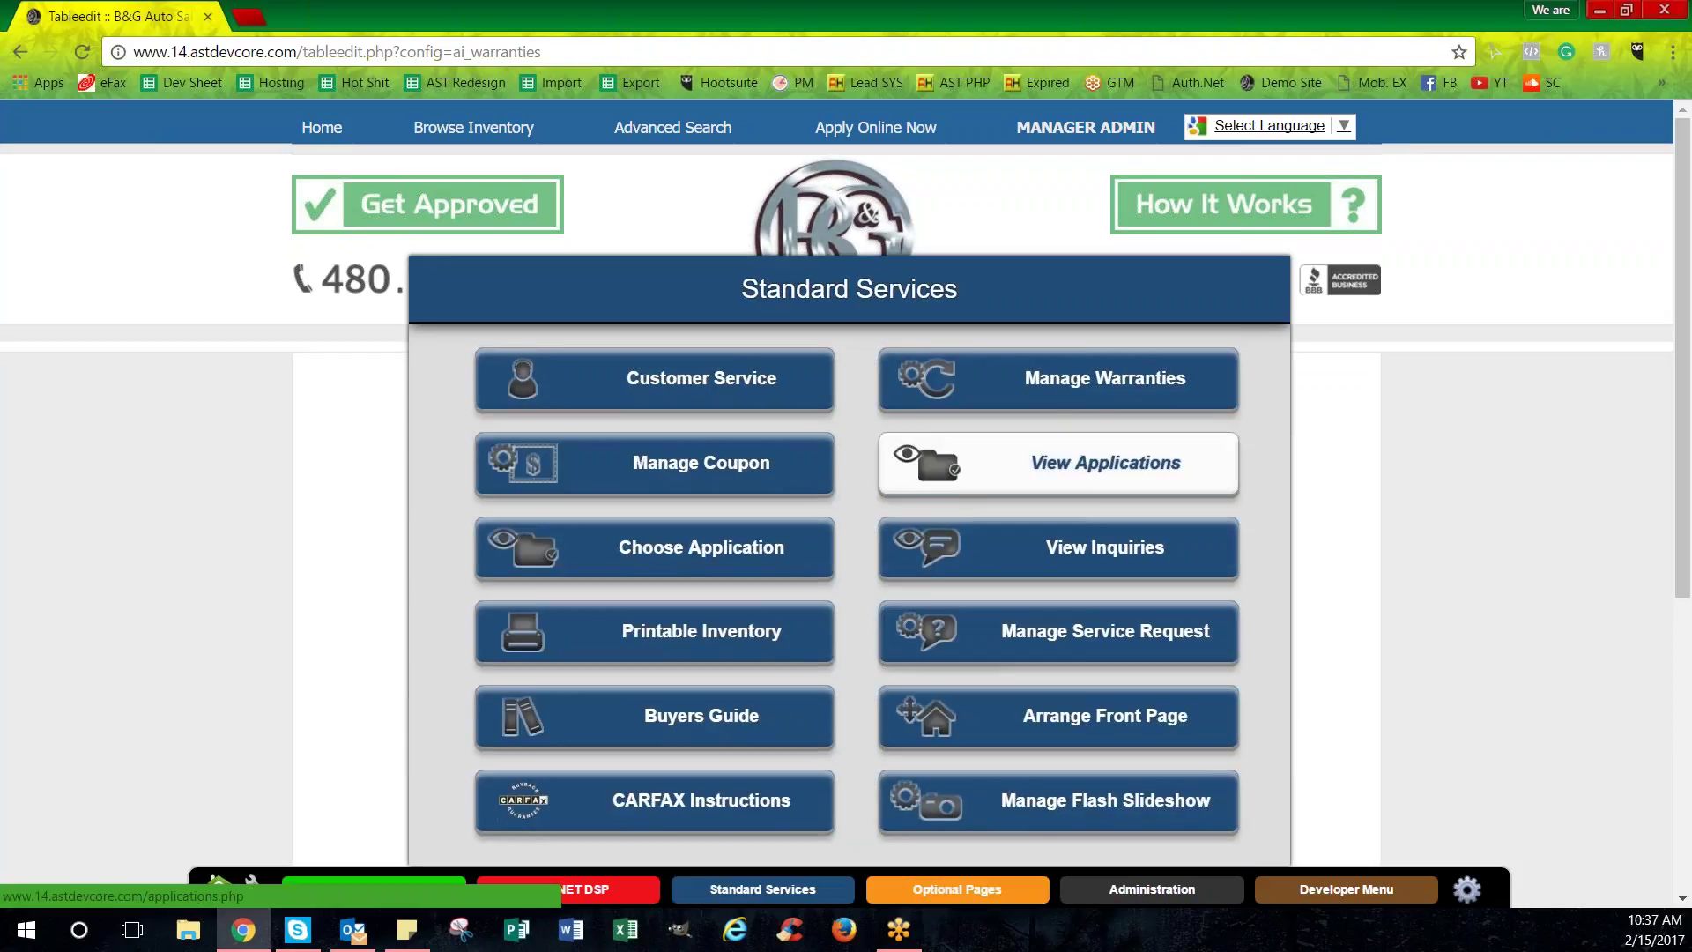
left_click(723, 473)
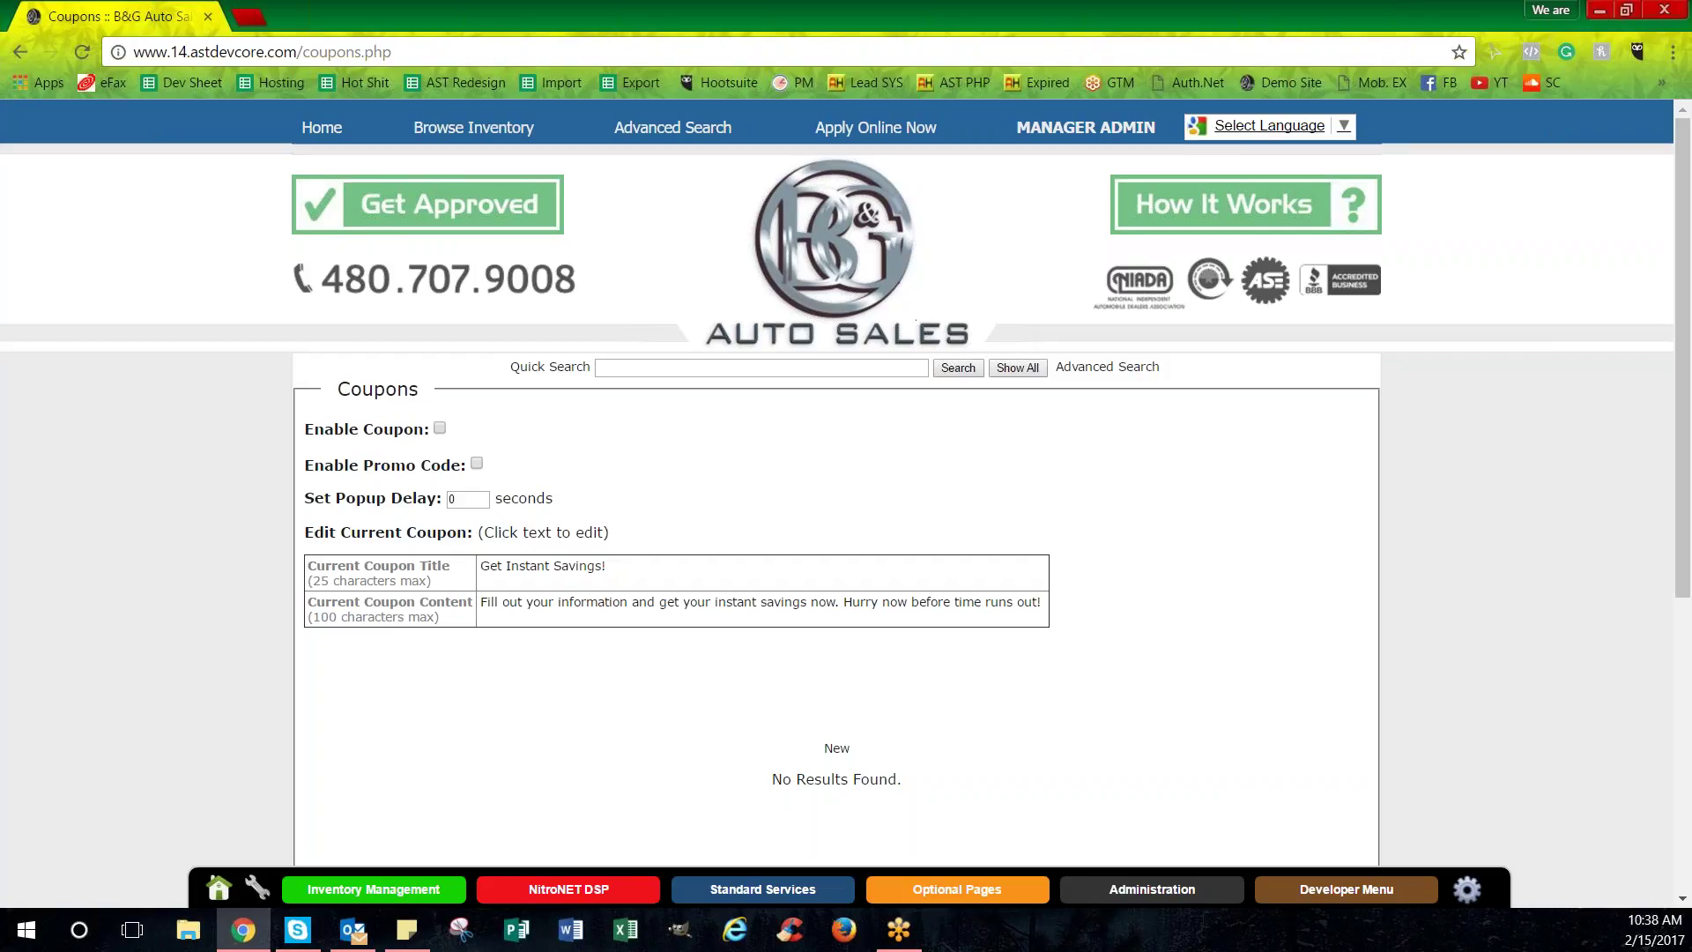
Review the functions under Optional Pages and Standard Services, including View Inquiries, Buyers Guide, CARFAX Instructions and Manage Flash Slideshow.
left_click(978, 889)
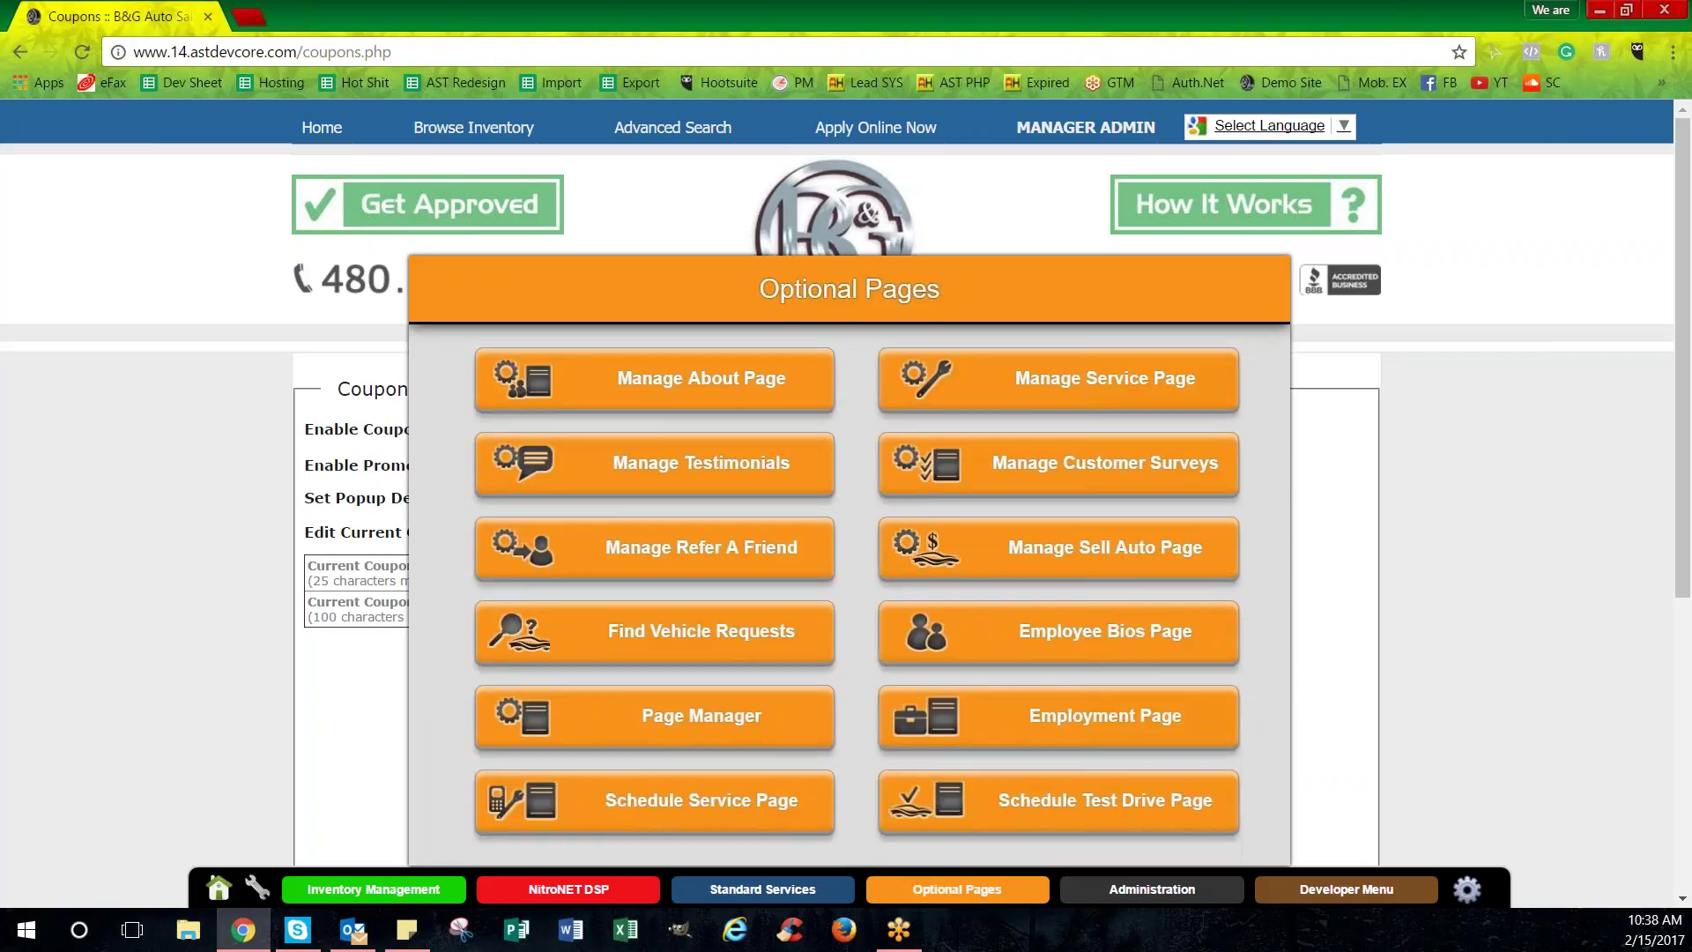
left_click(782, 890)
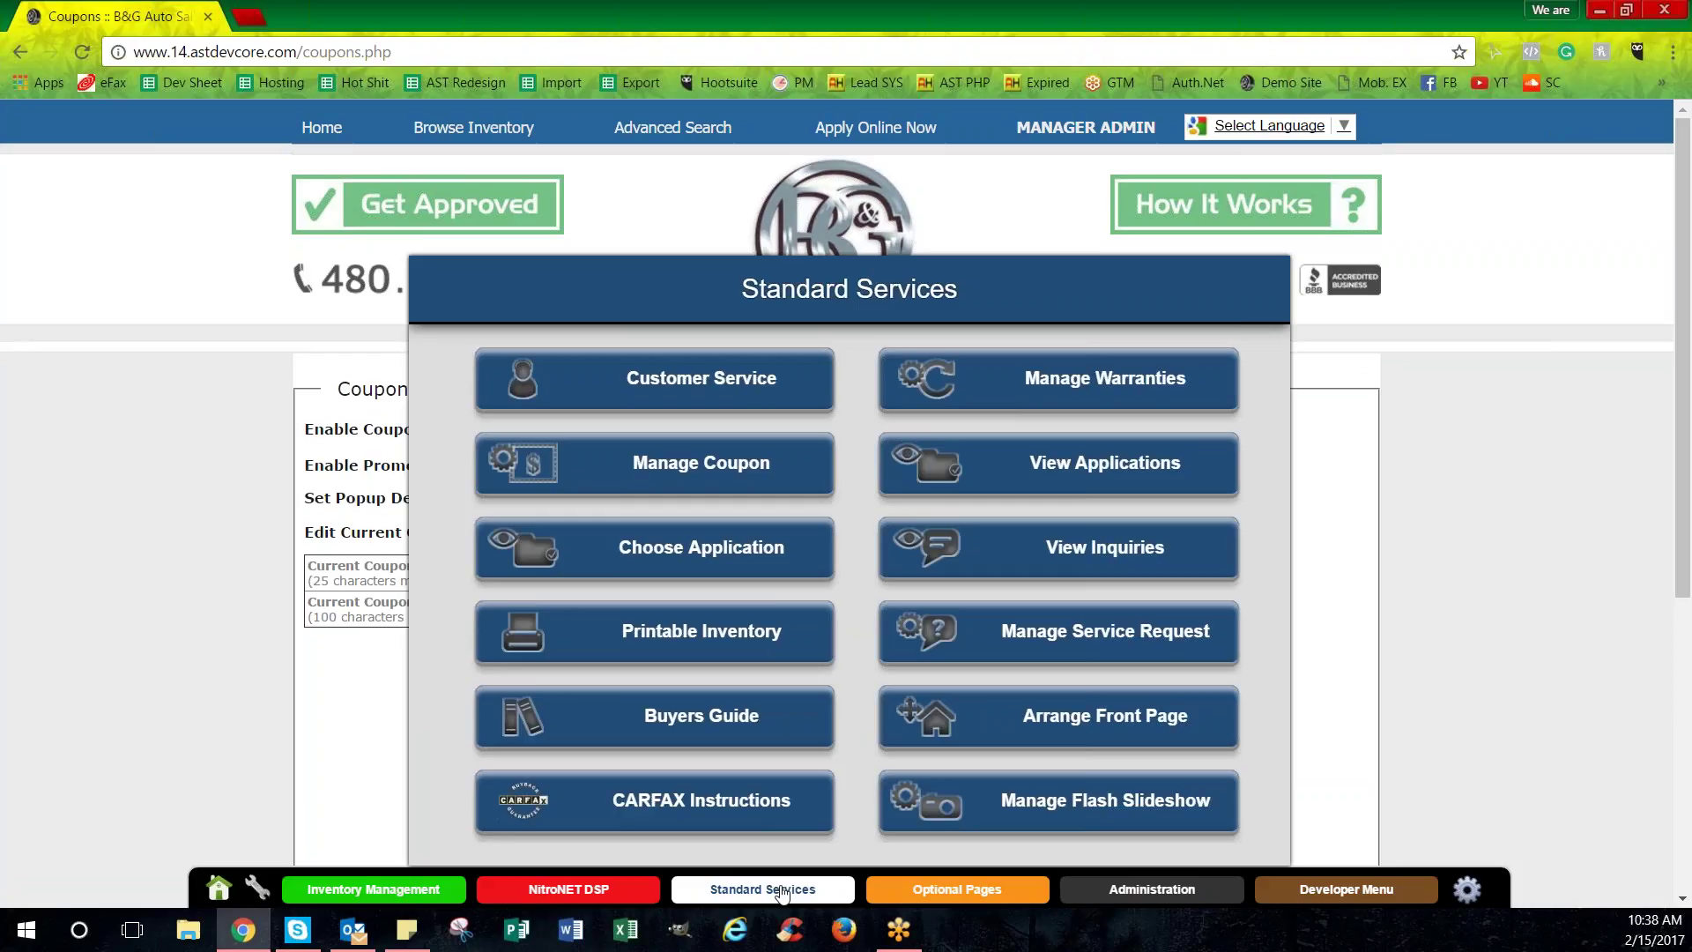
mouse_move(441, 124)
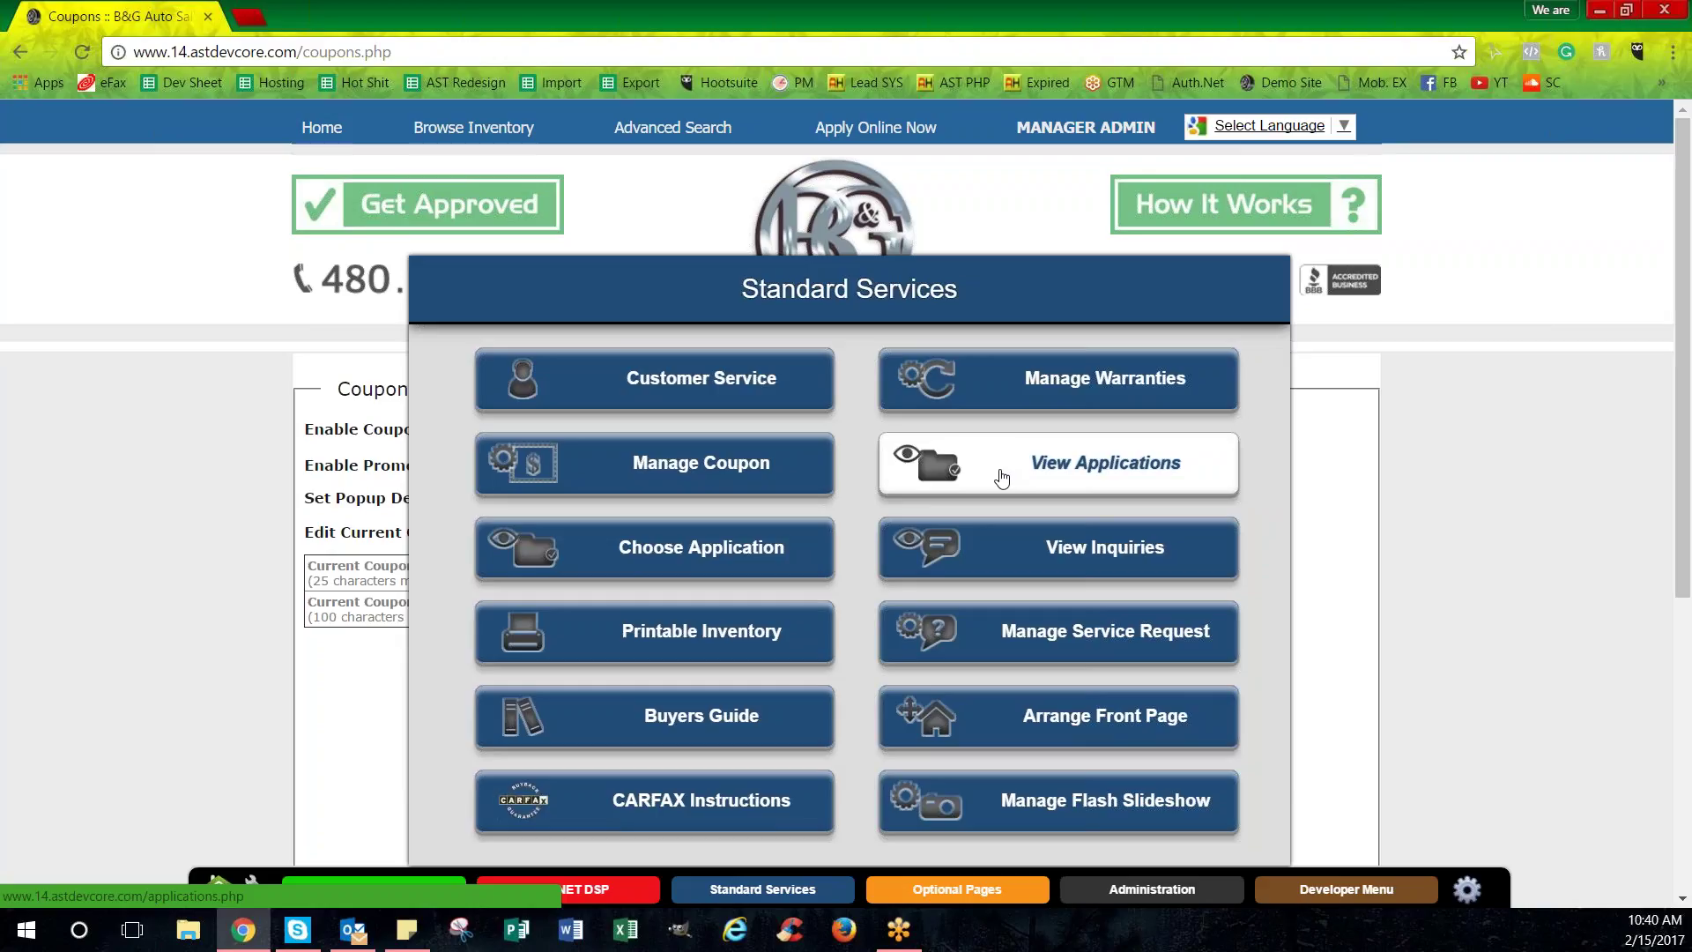
left_click(1118, 560)
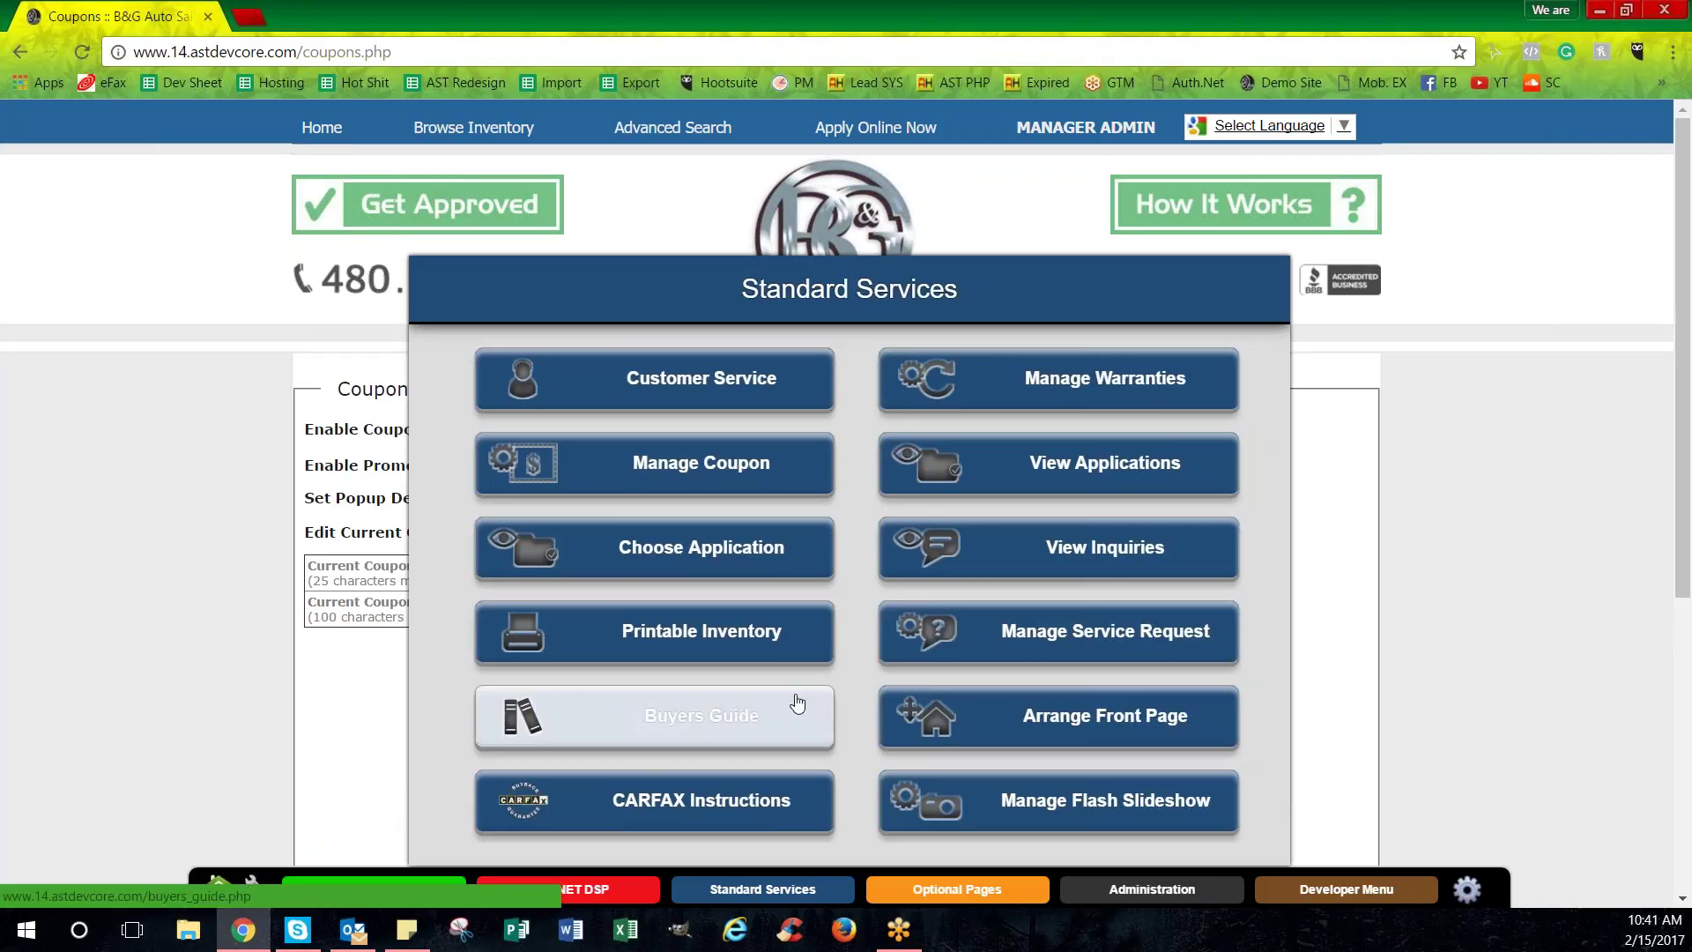
left_click(763, 705)
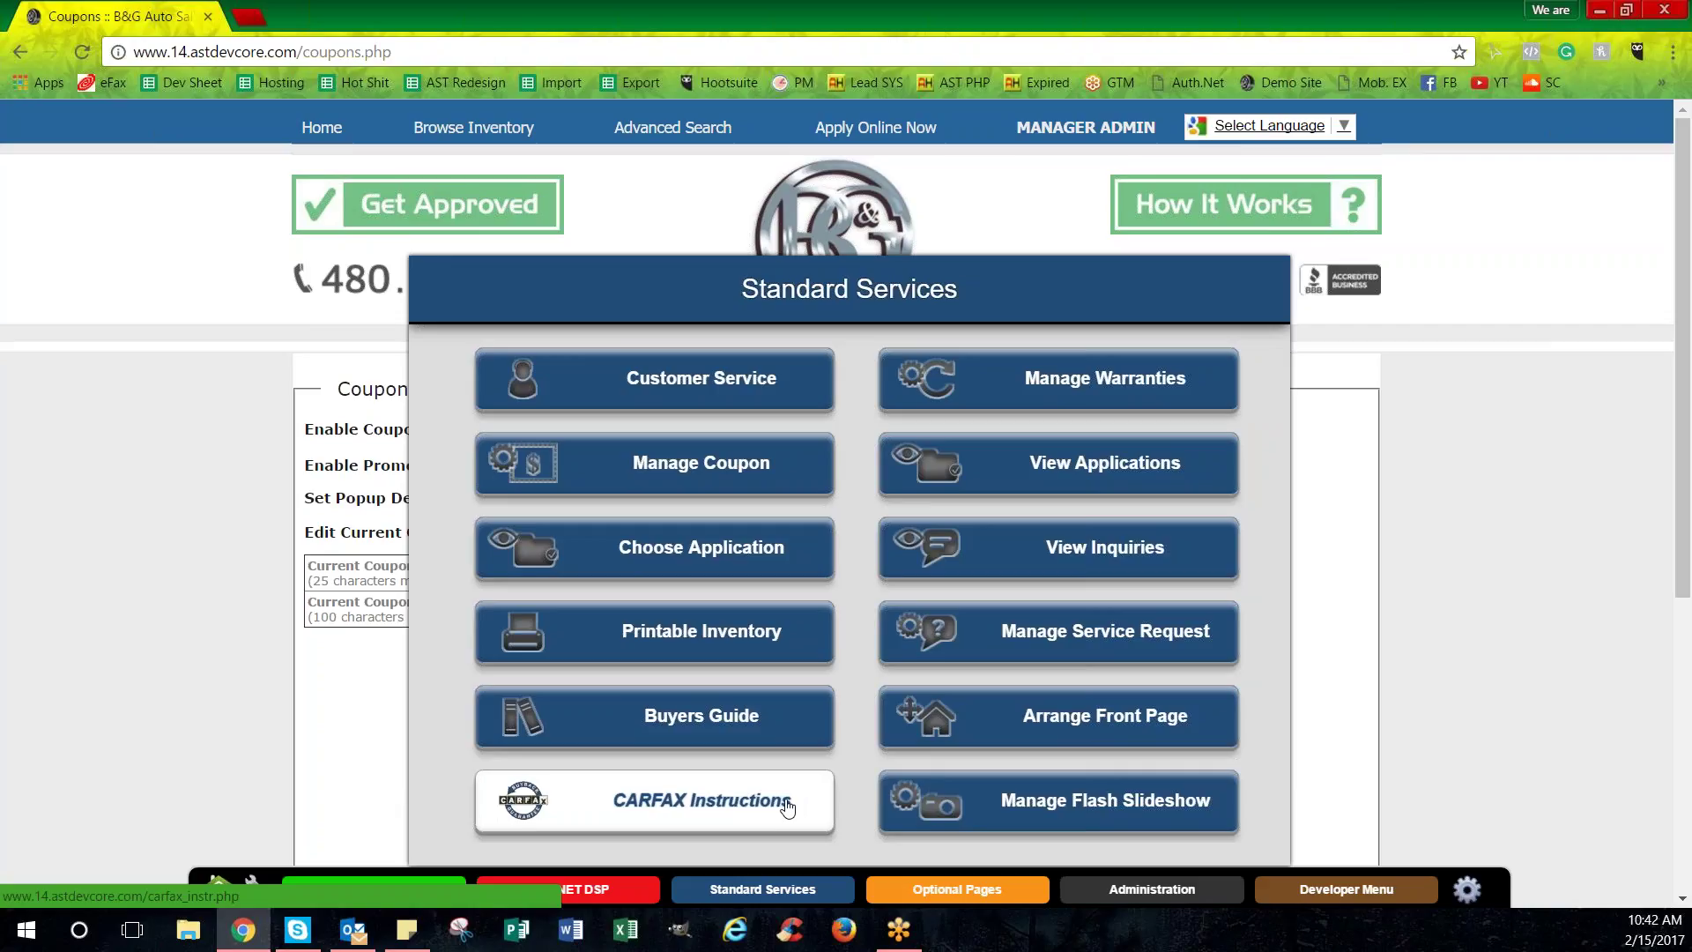
left_click(1054, 826)
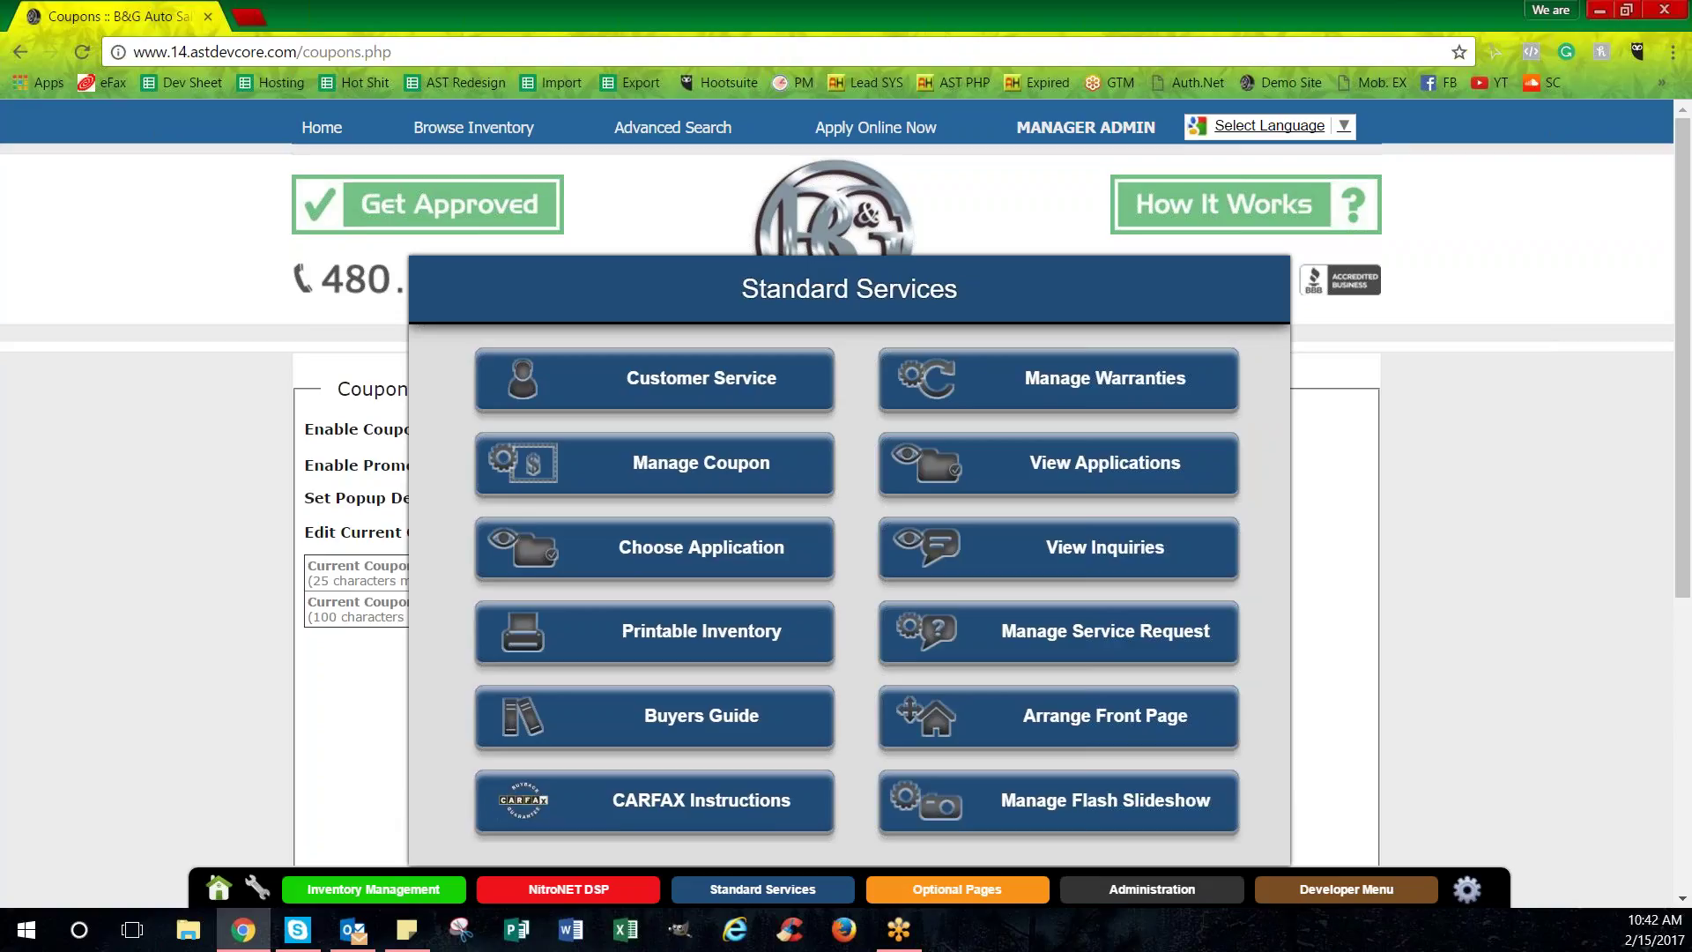
Open the Arrange Front Page function and review the enabled modules on the Module Arrangement page.
left_click(1120, 725)
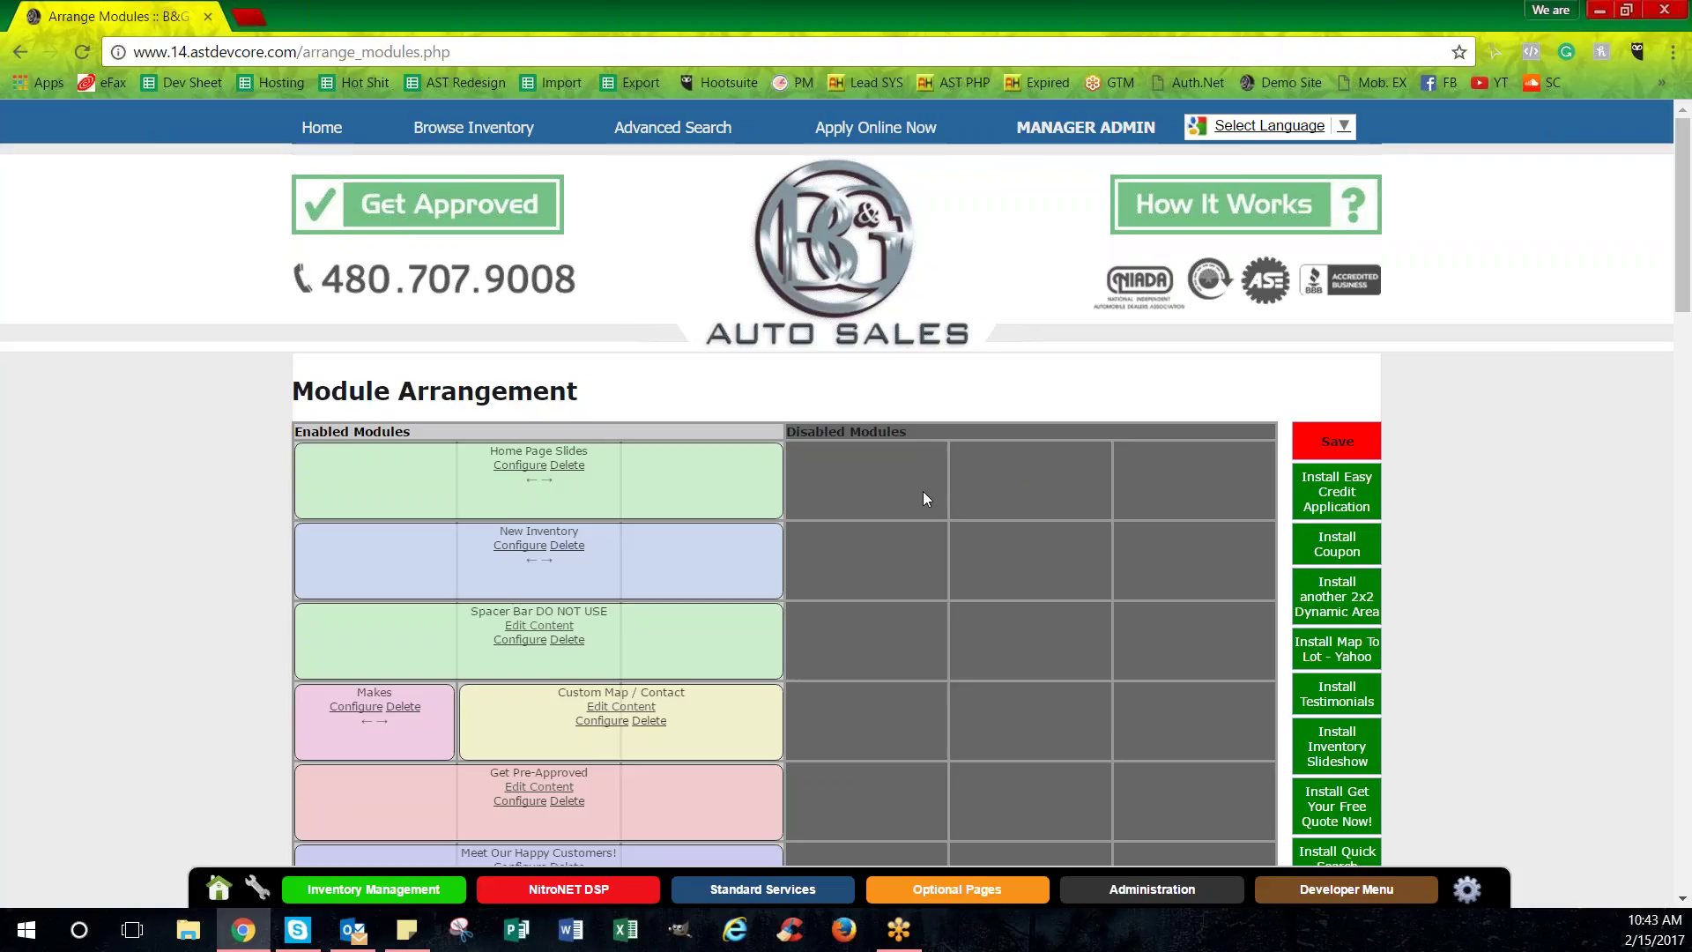
scroll(924, 489, "down", 2)
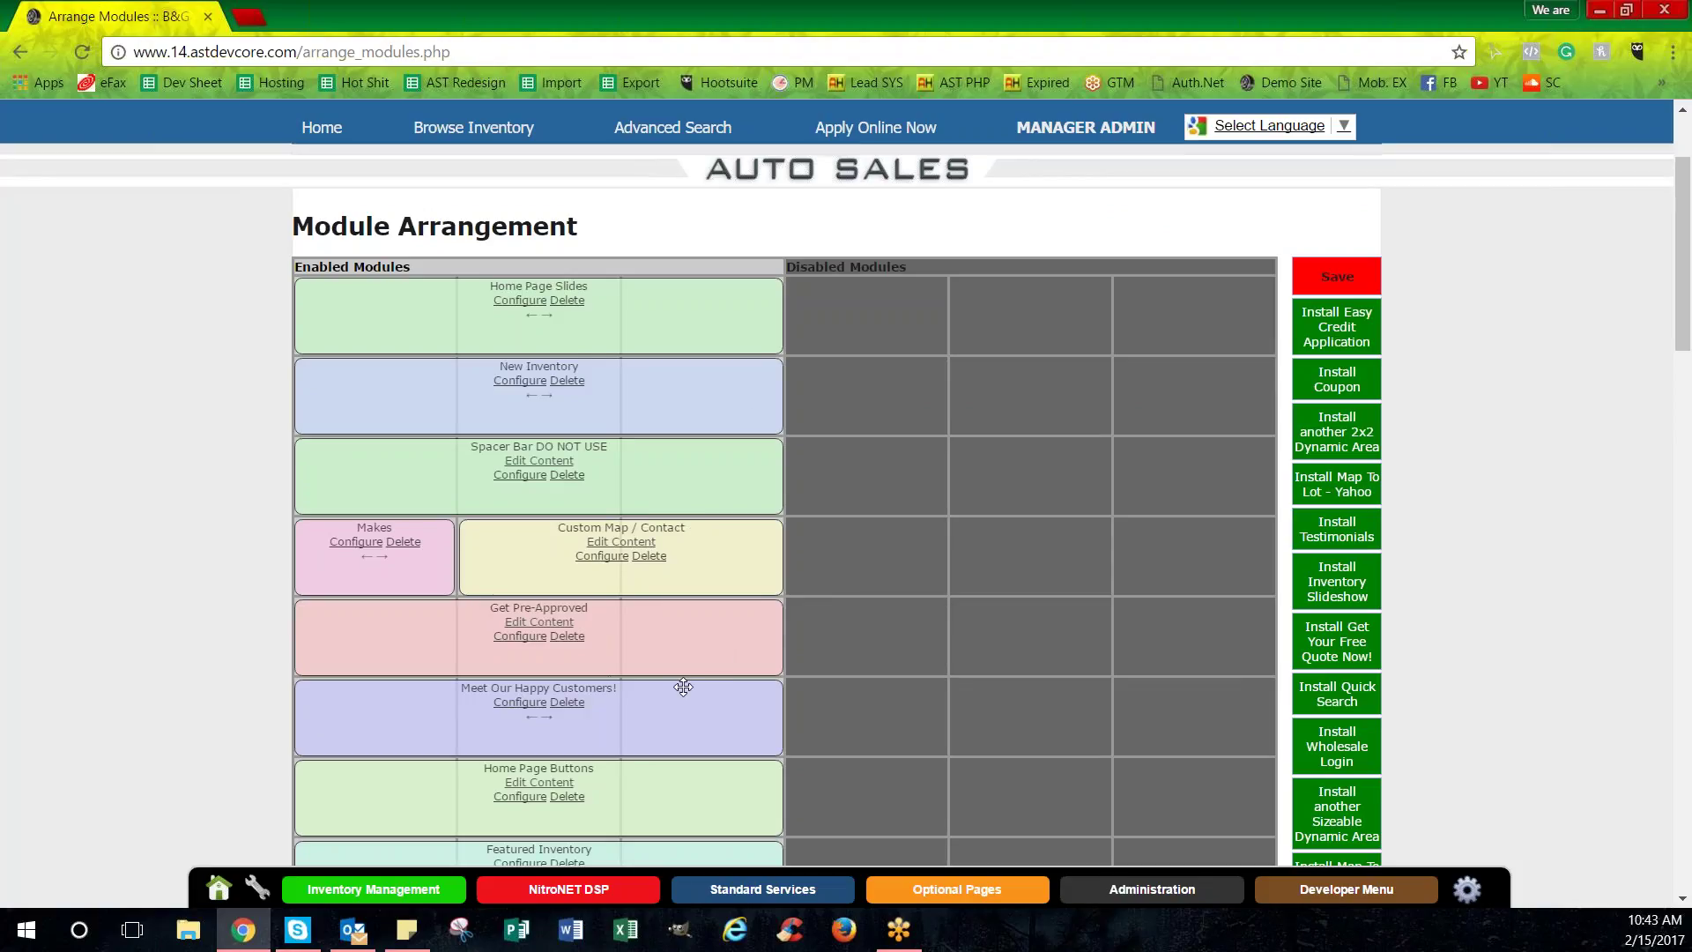
scroll(617, 688, "down", 2)
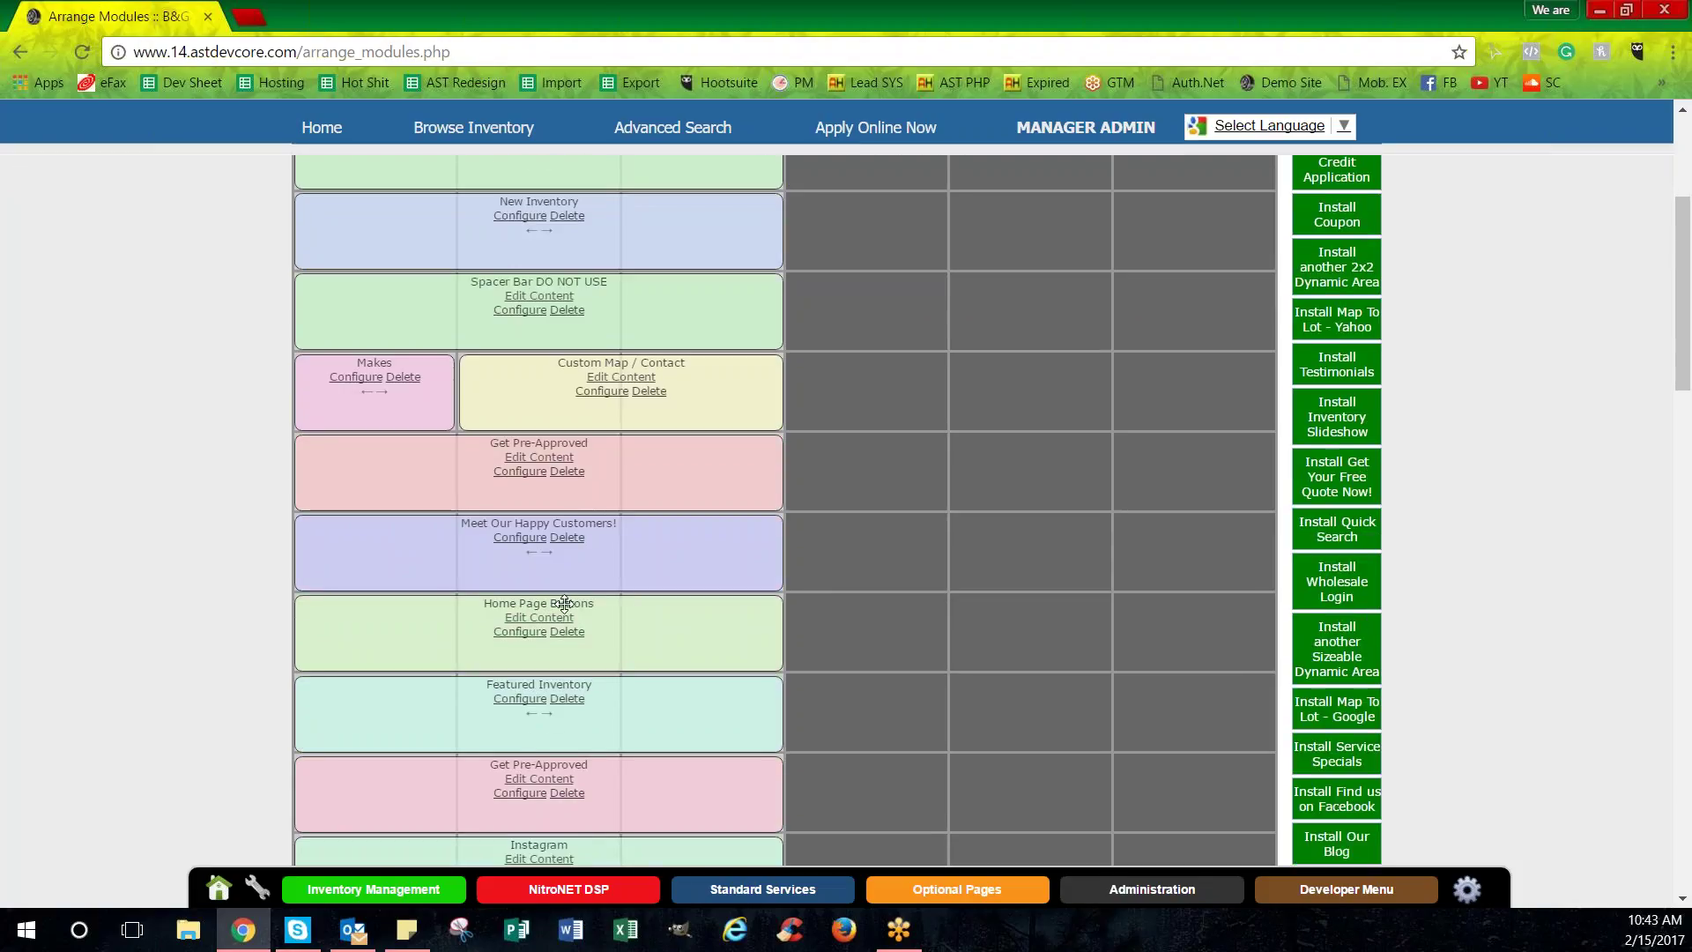
scroll(883, 494, "up", 4)
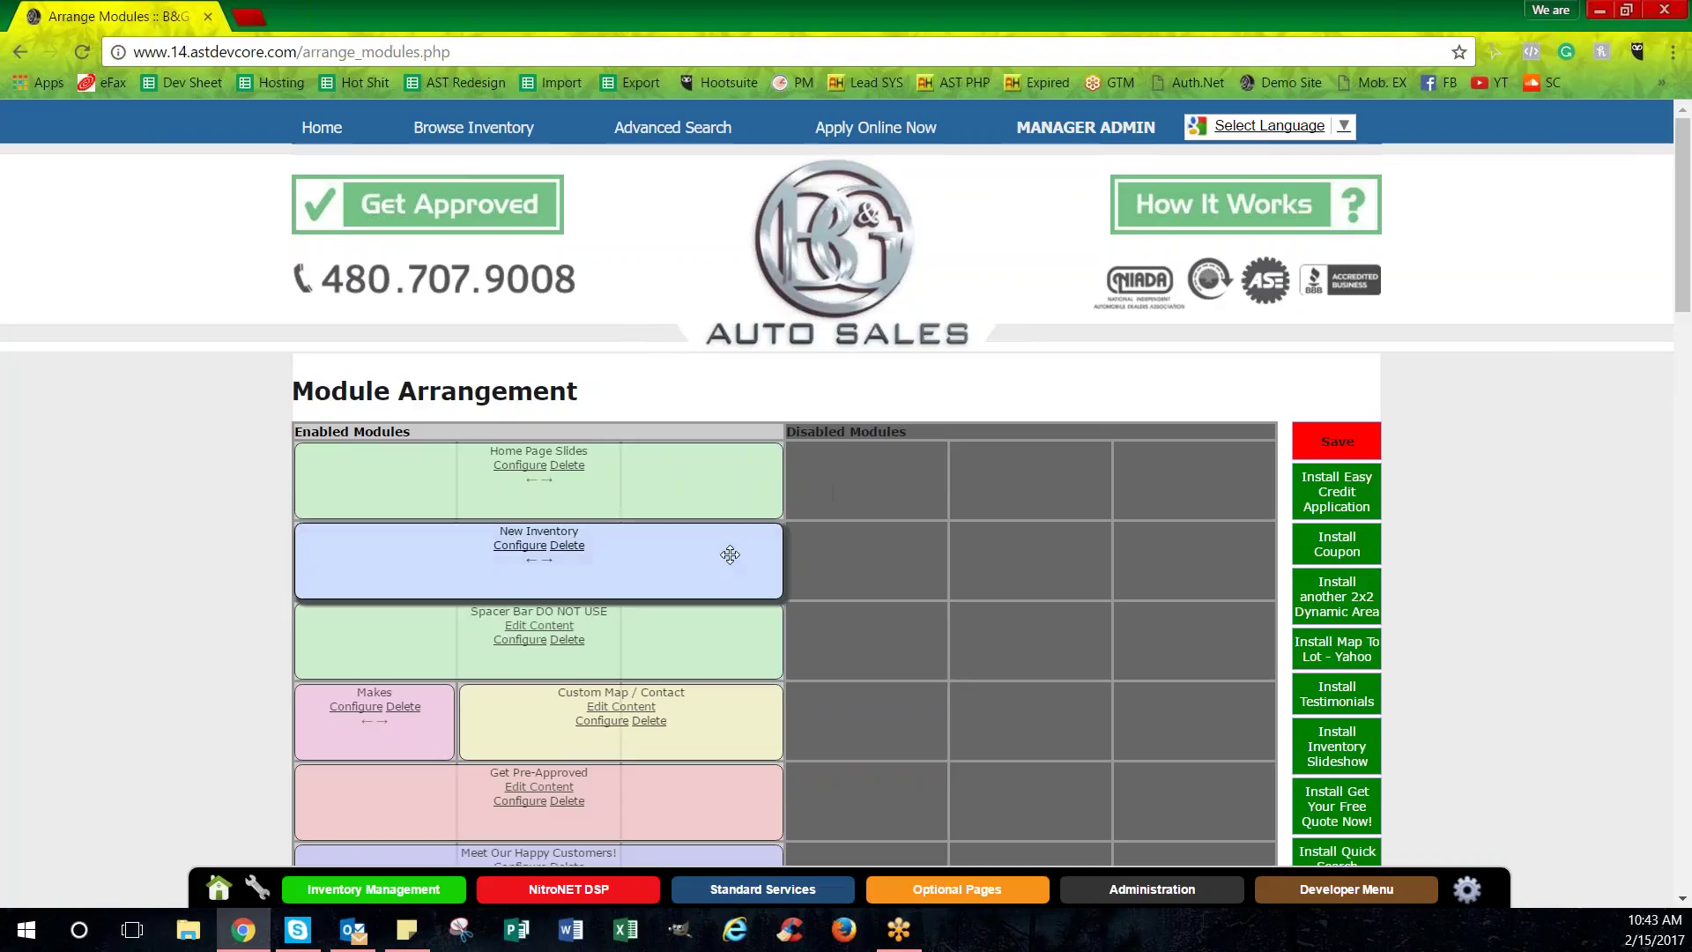
Swap the New Inventory and Home Page Buttons modules, temporarily parking New Inventory among the disabled modules.
left_click_drag(730, 554, 1137, 546)
scroll(841, 673, "down", 1)
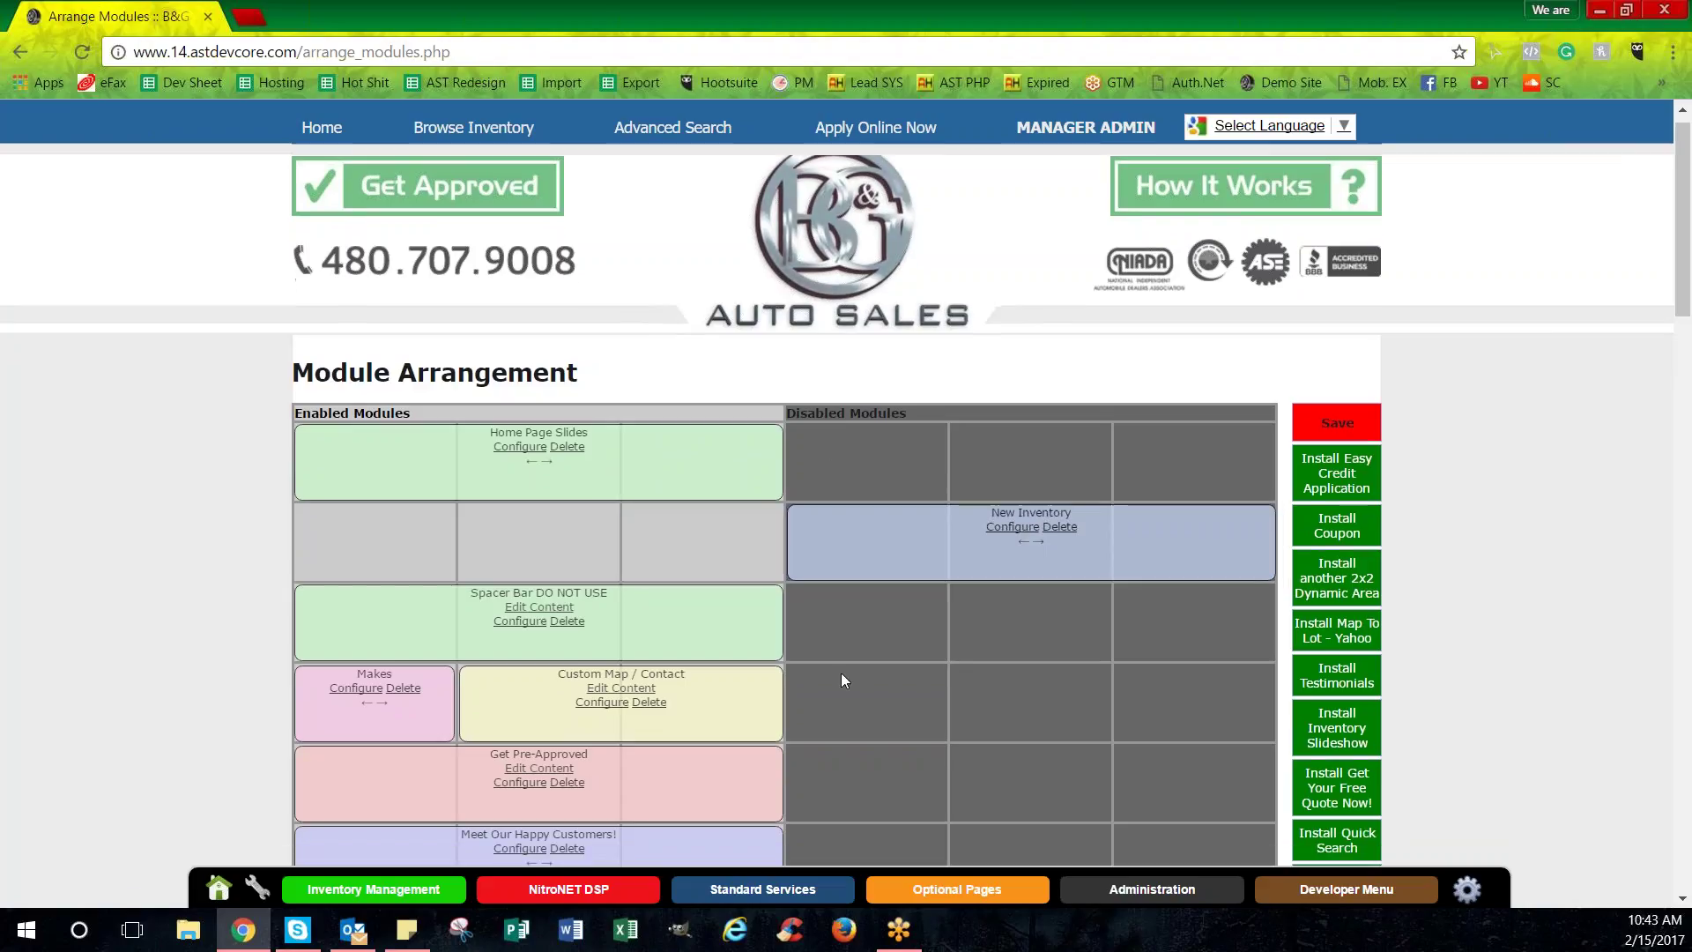
scroll(841, 673, "down", 4)
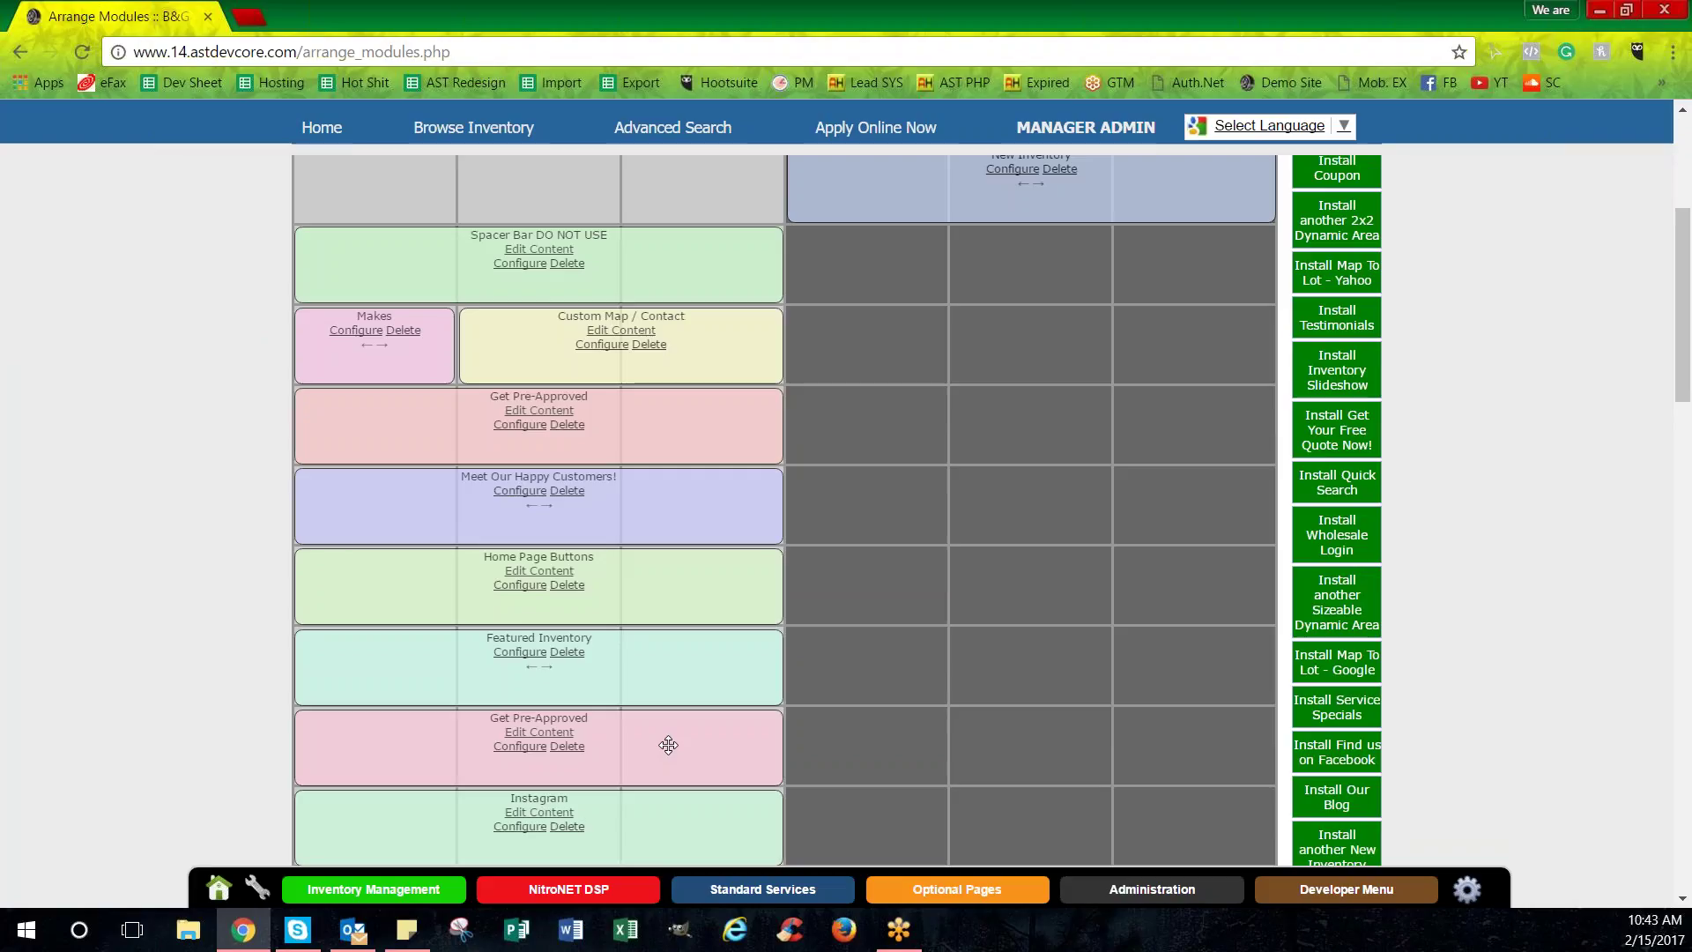
scroll(668, 745, "down", 2)
scroll(622, 484, "up", 2)
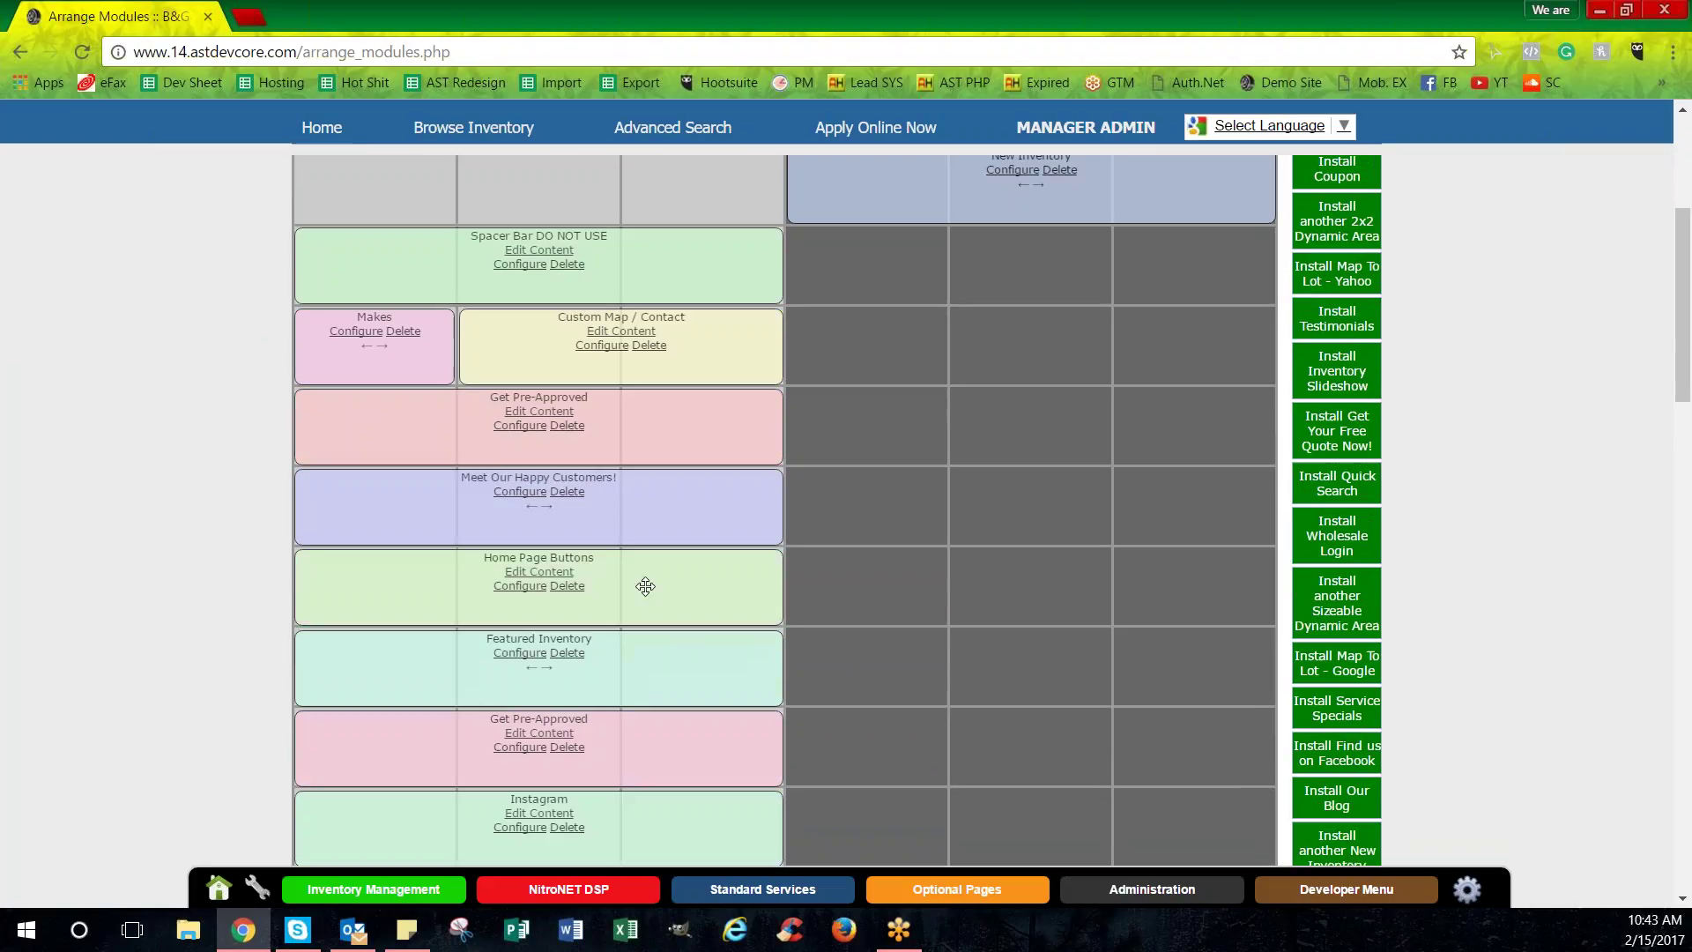
left_click_drag(645, 586, 670, 190)
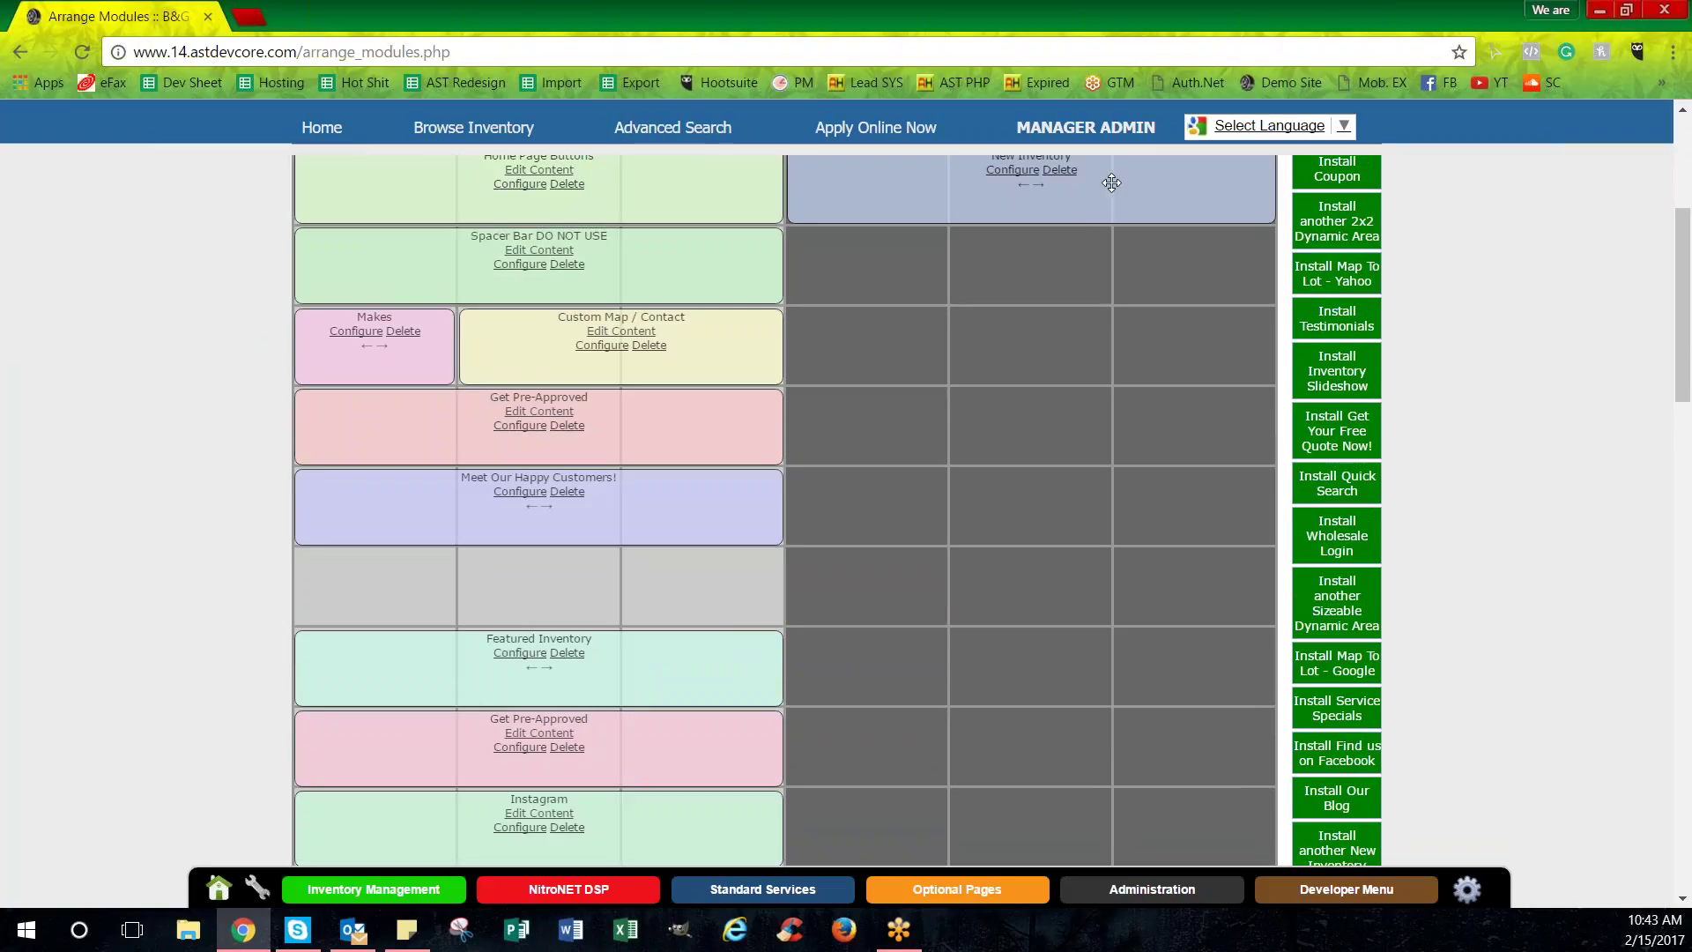
left_click_drag(1111, 183, 584, 559)
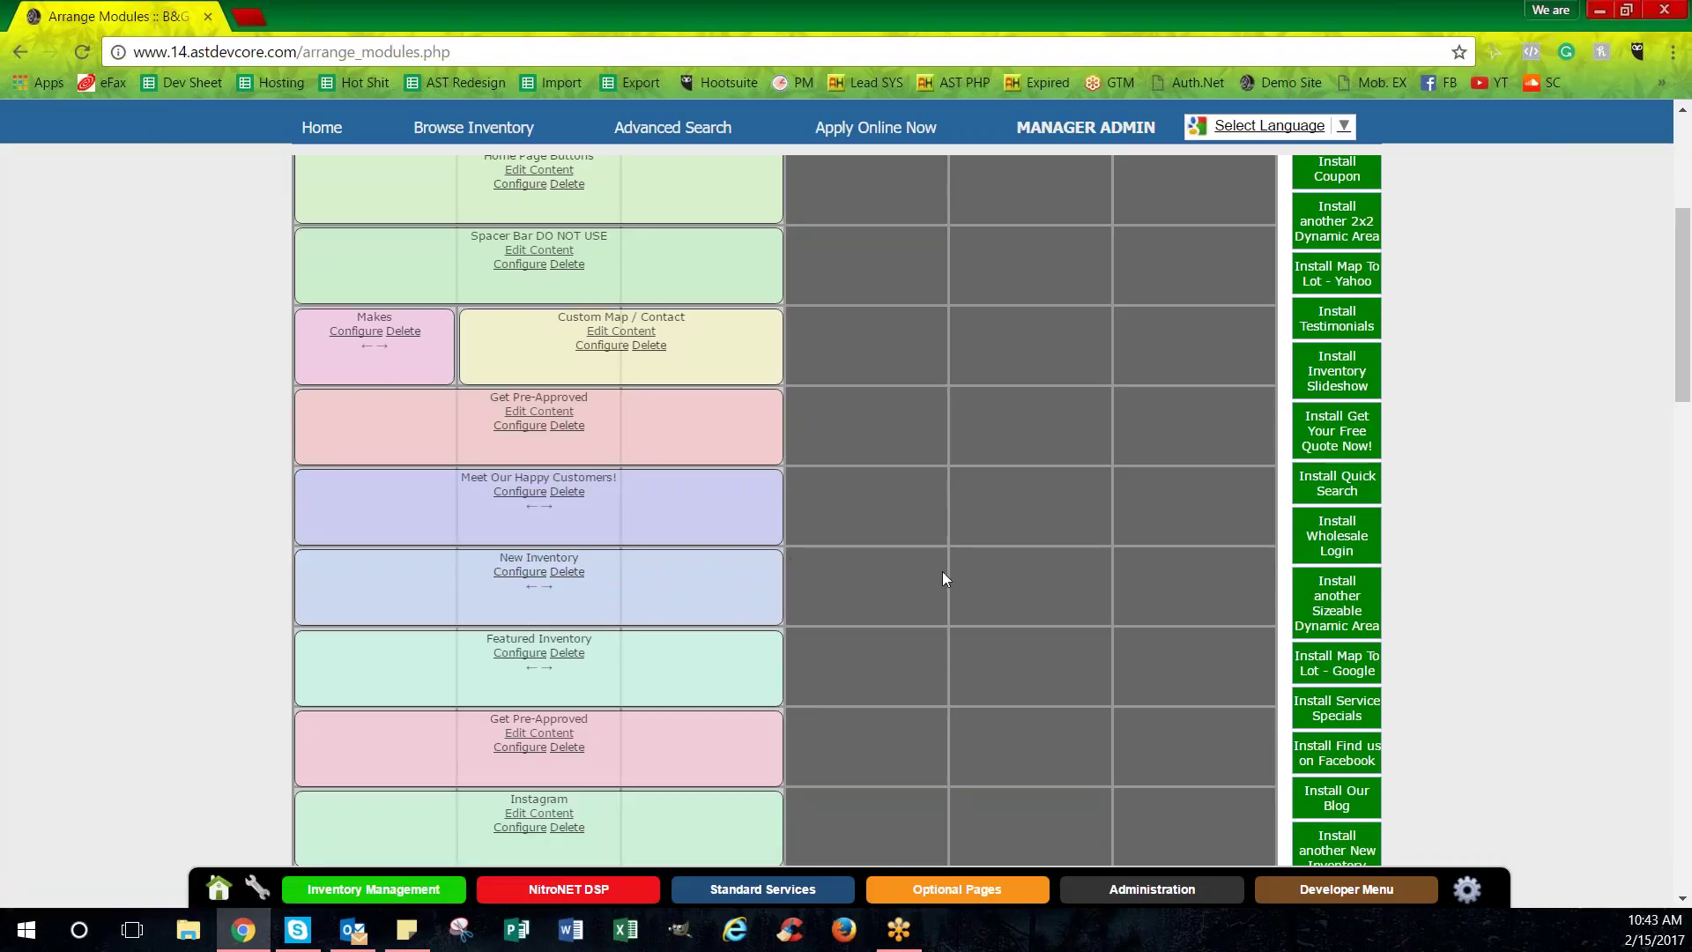
View the configuration and the content editor of the Home Page Buttons module, closing both without changes.
scroll(1181, 473, "up", 5)
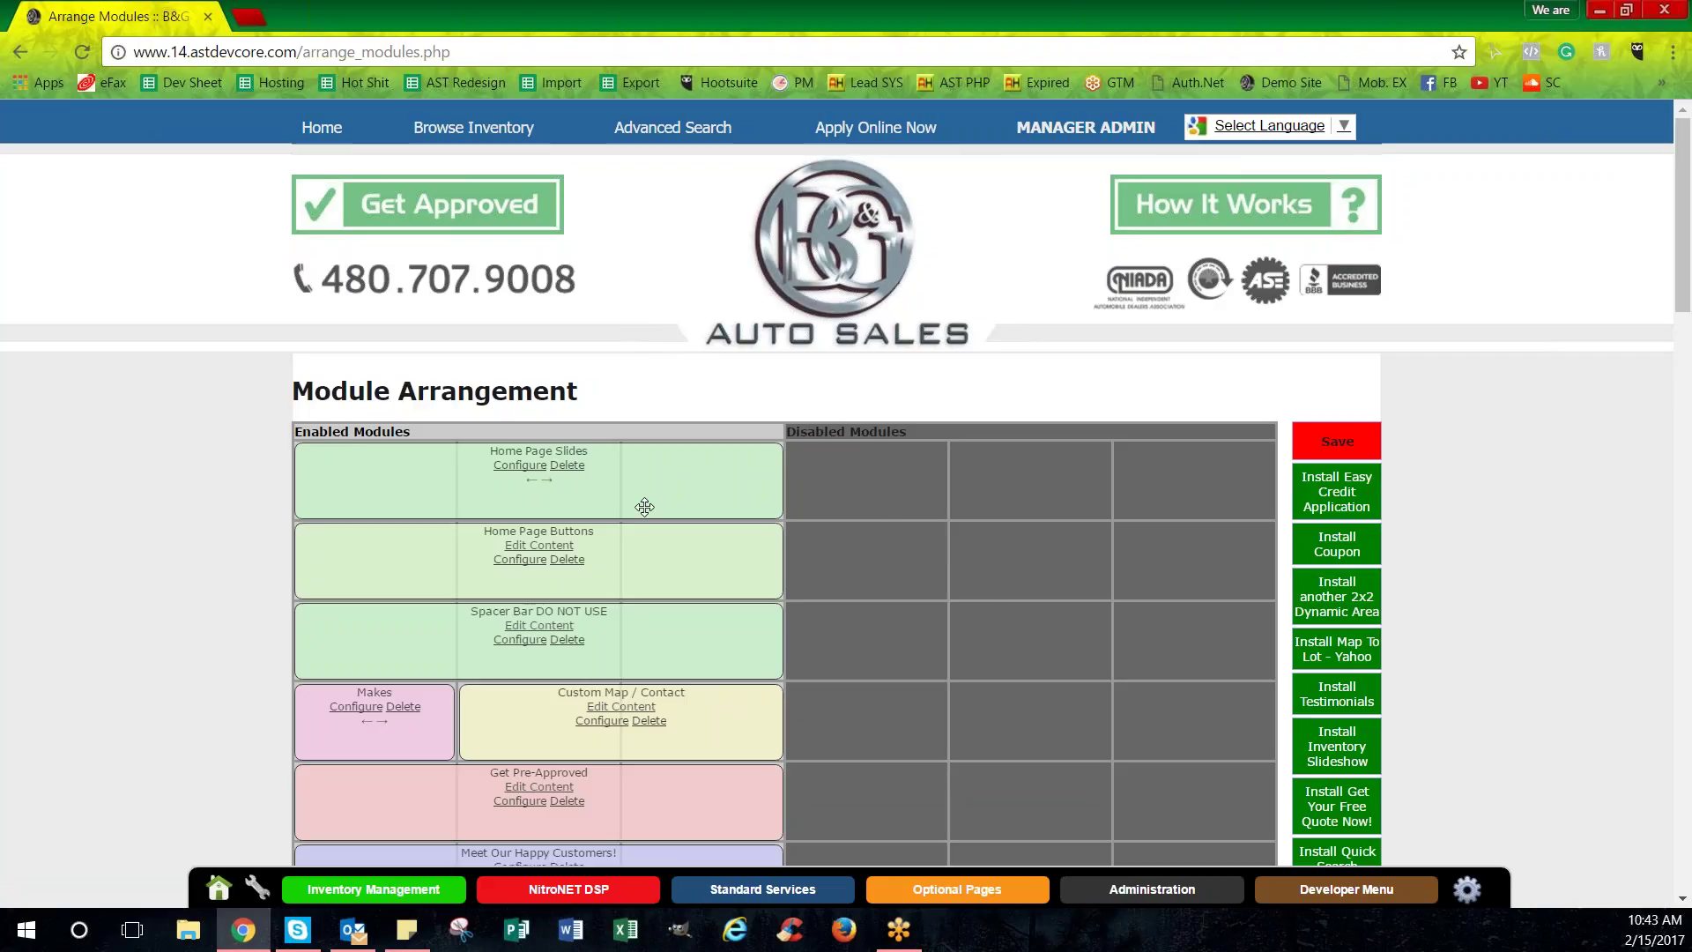
left_click(518, 564)
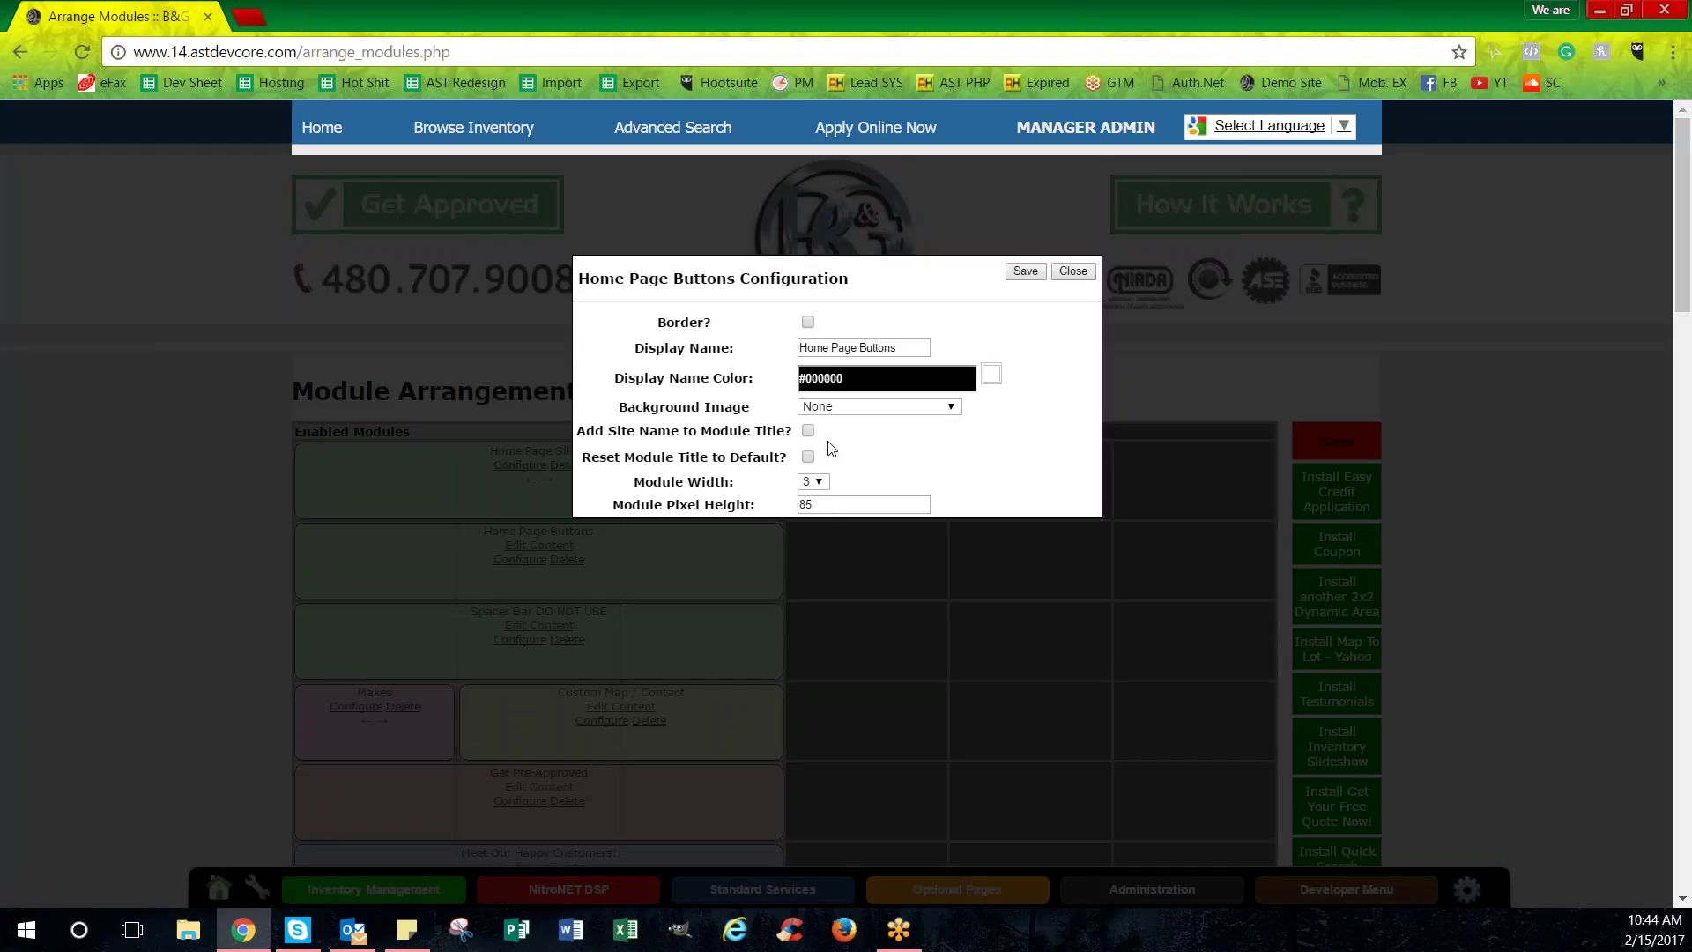
left_click(1071, 272)
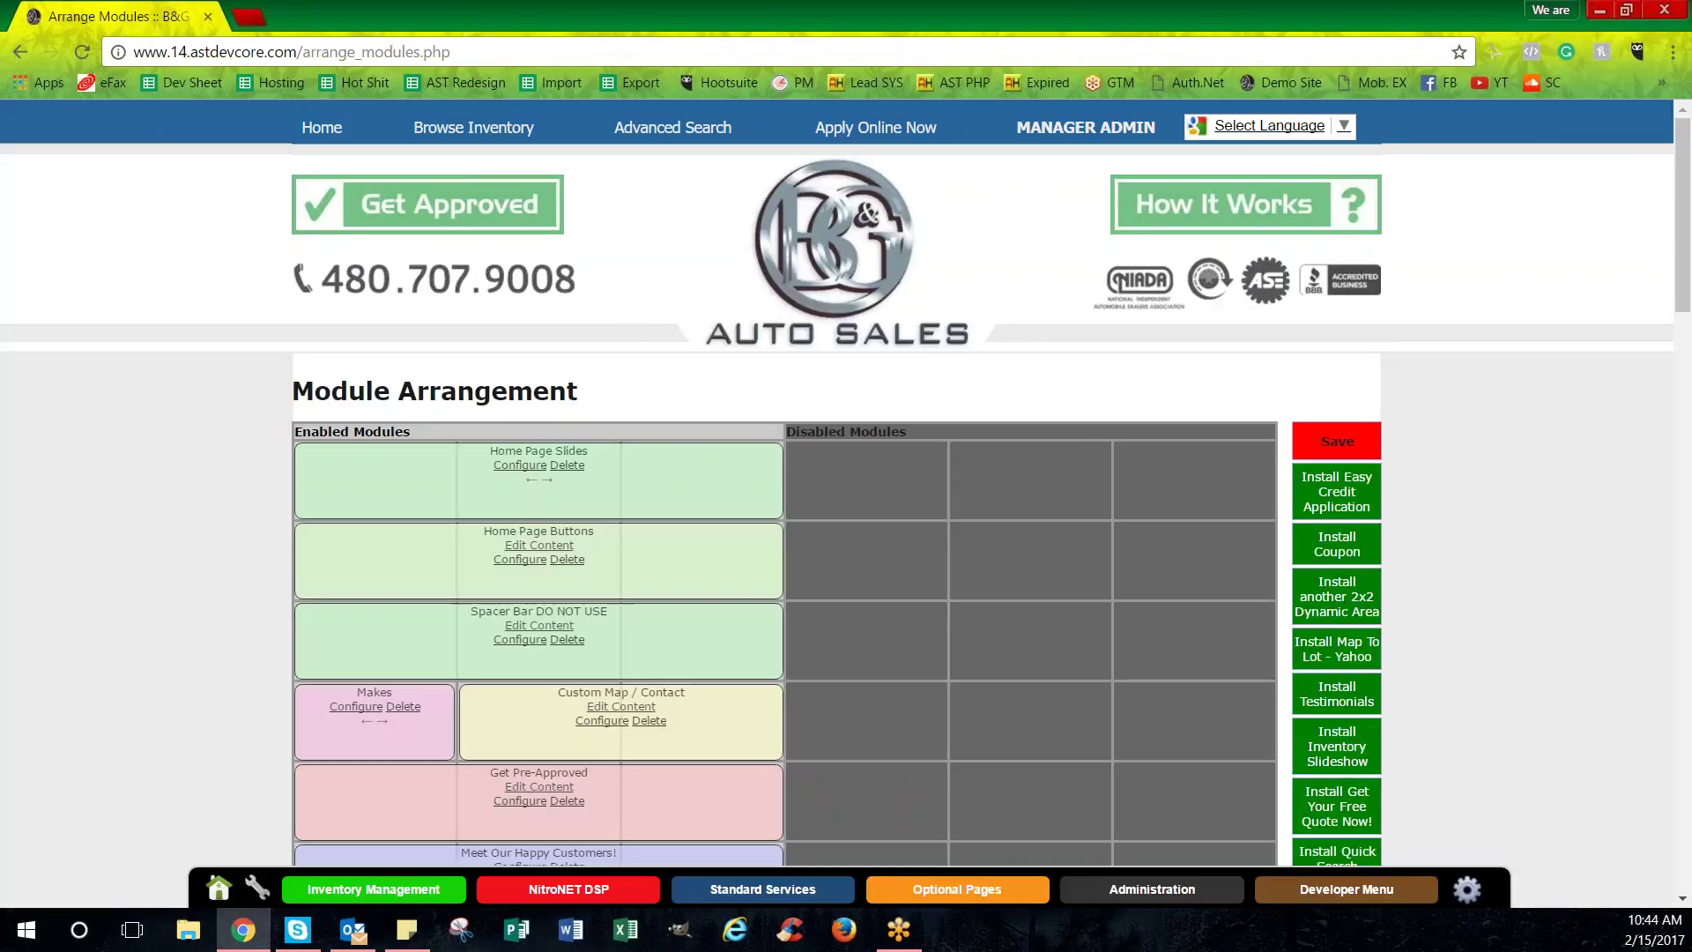
left_click(538, 547)
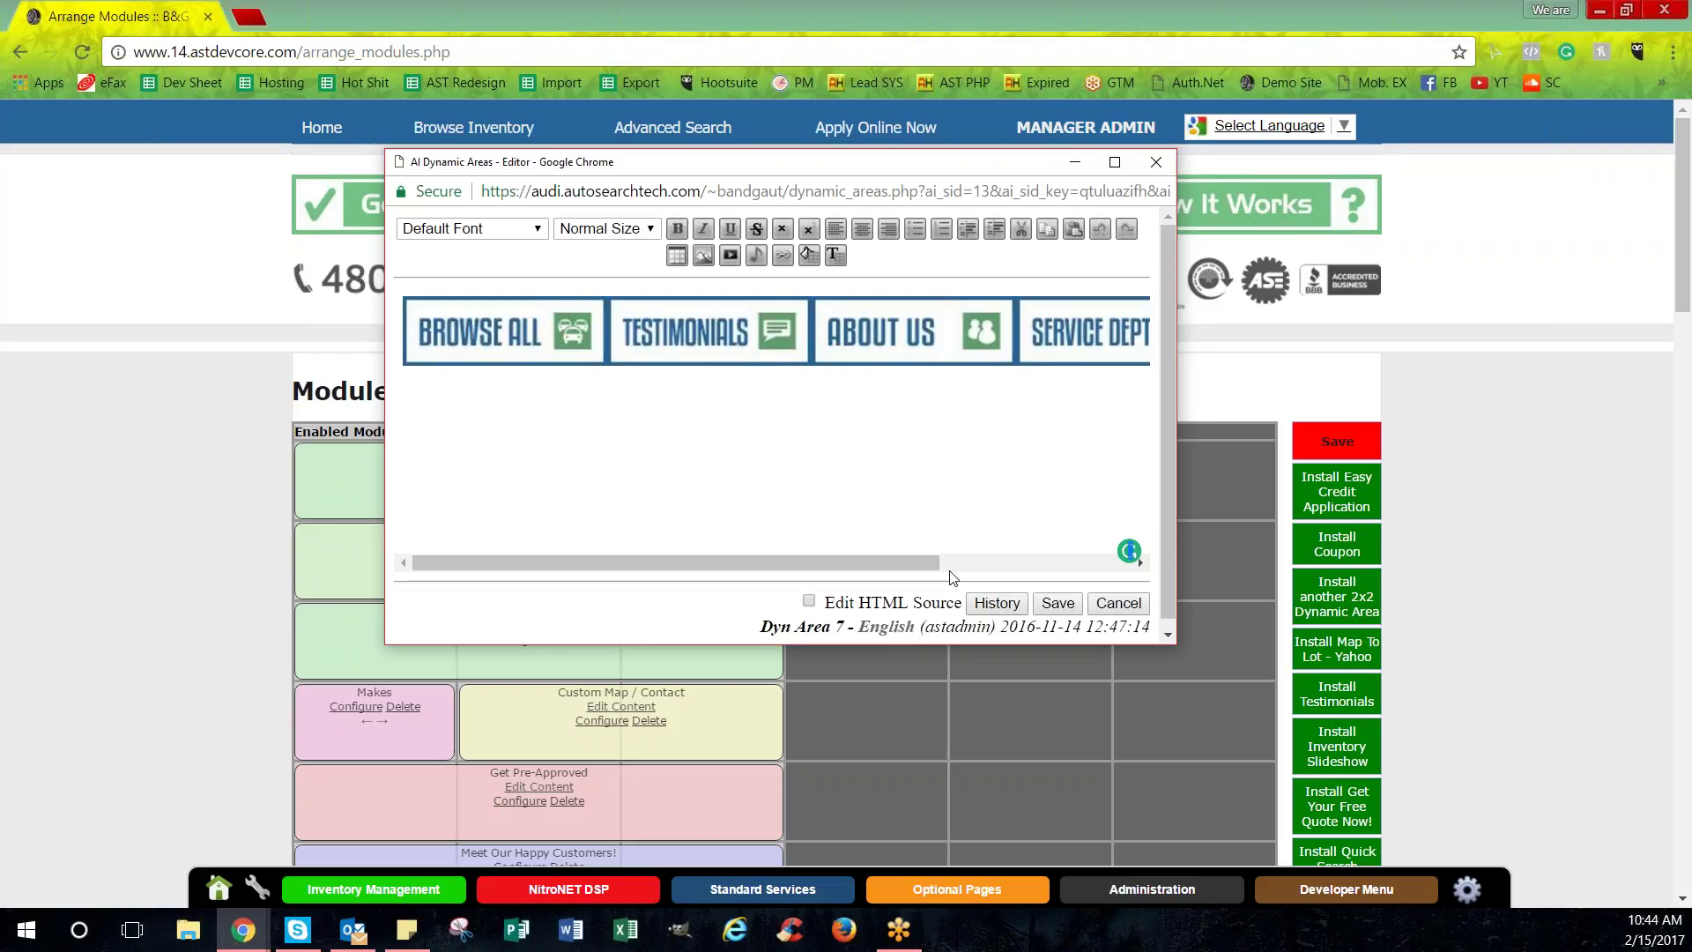
left_click_drag(825, 564, 998, 562)
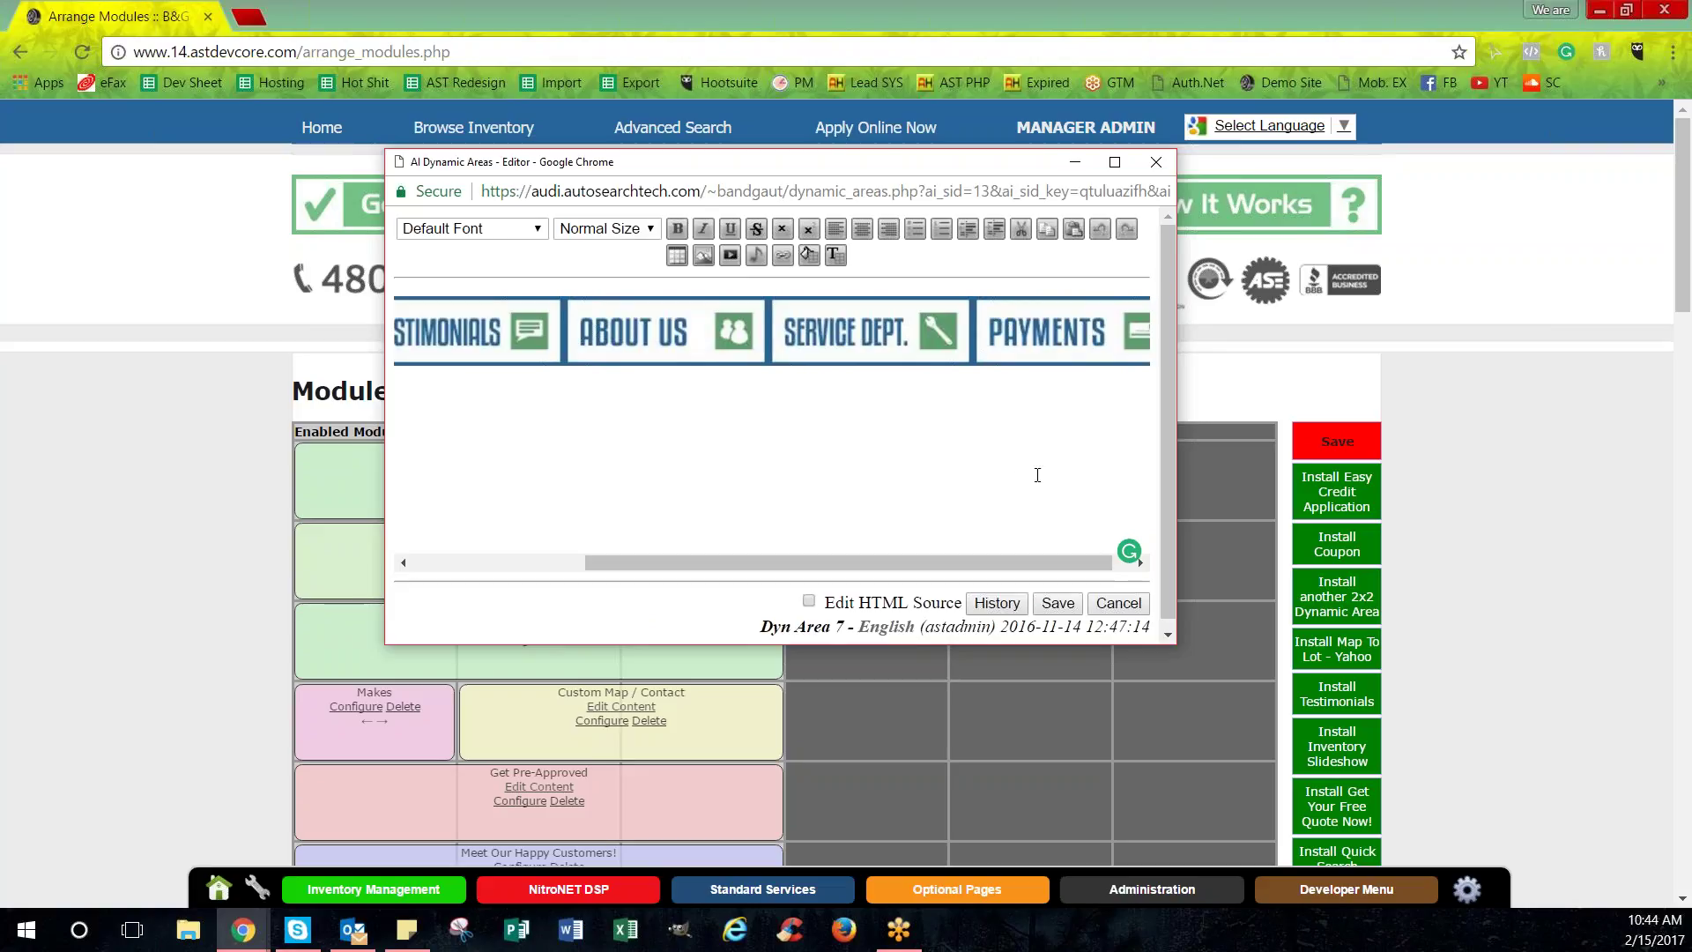
left_click(1116, 603)
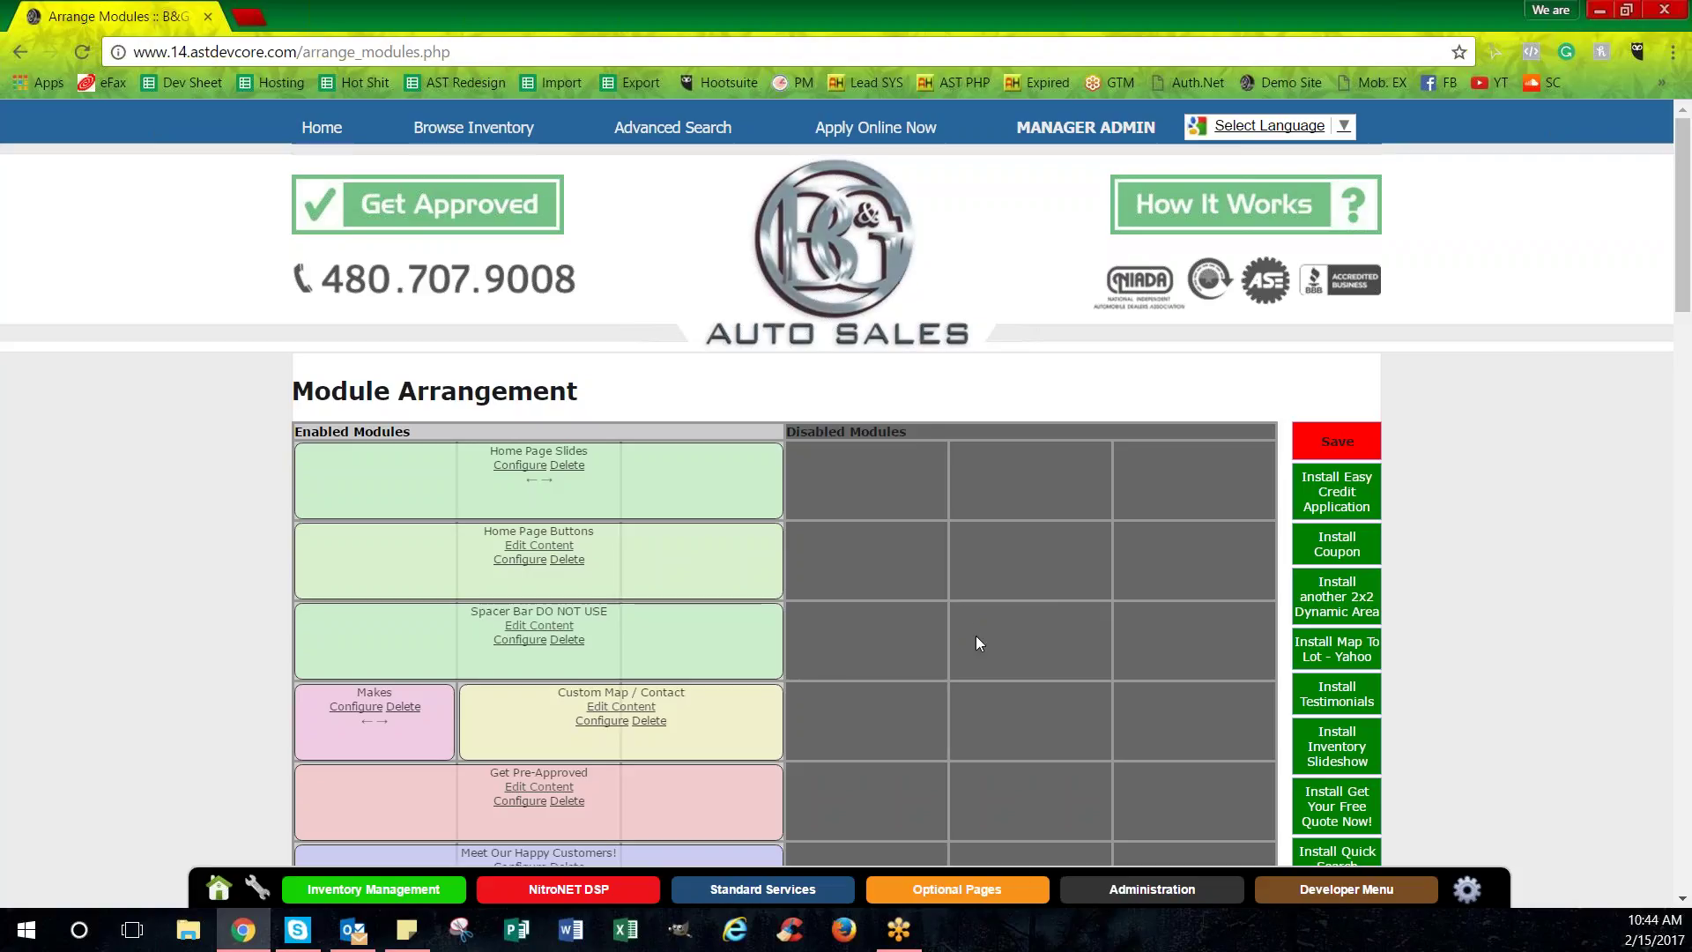
View the testimonials page editor and the customer surveys list from the Optional Pages functions.
left_click(996, 890)
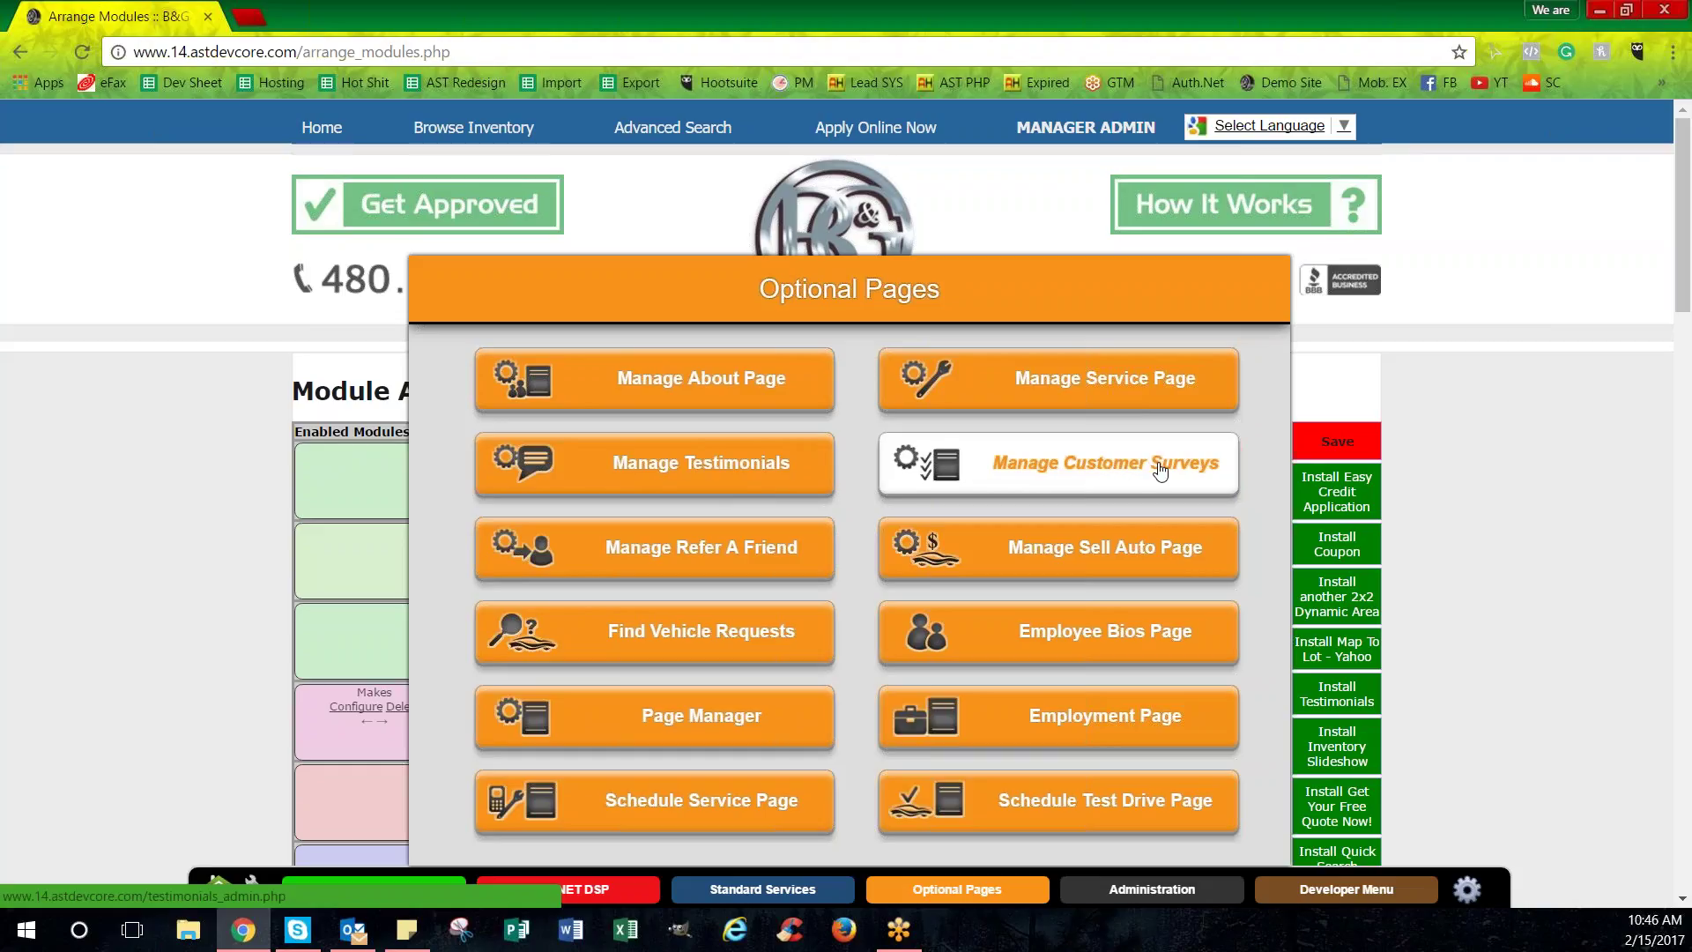
left_click(646, 476)
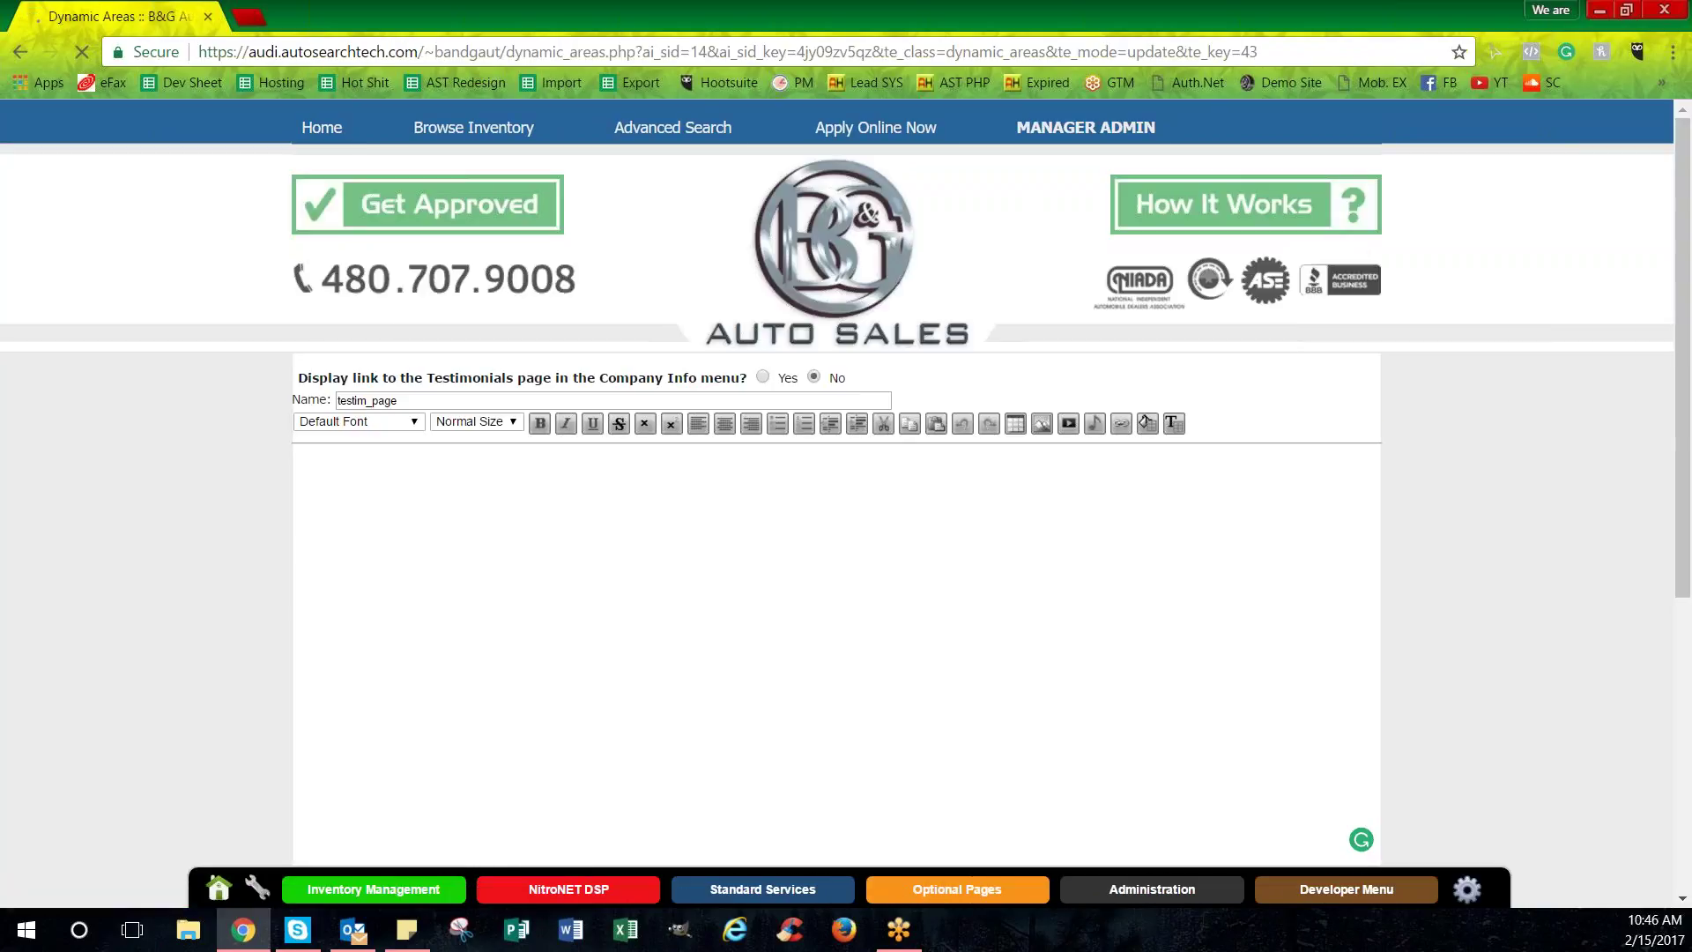
left_click(978, 890)
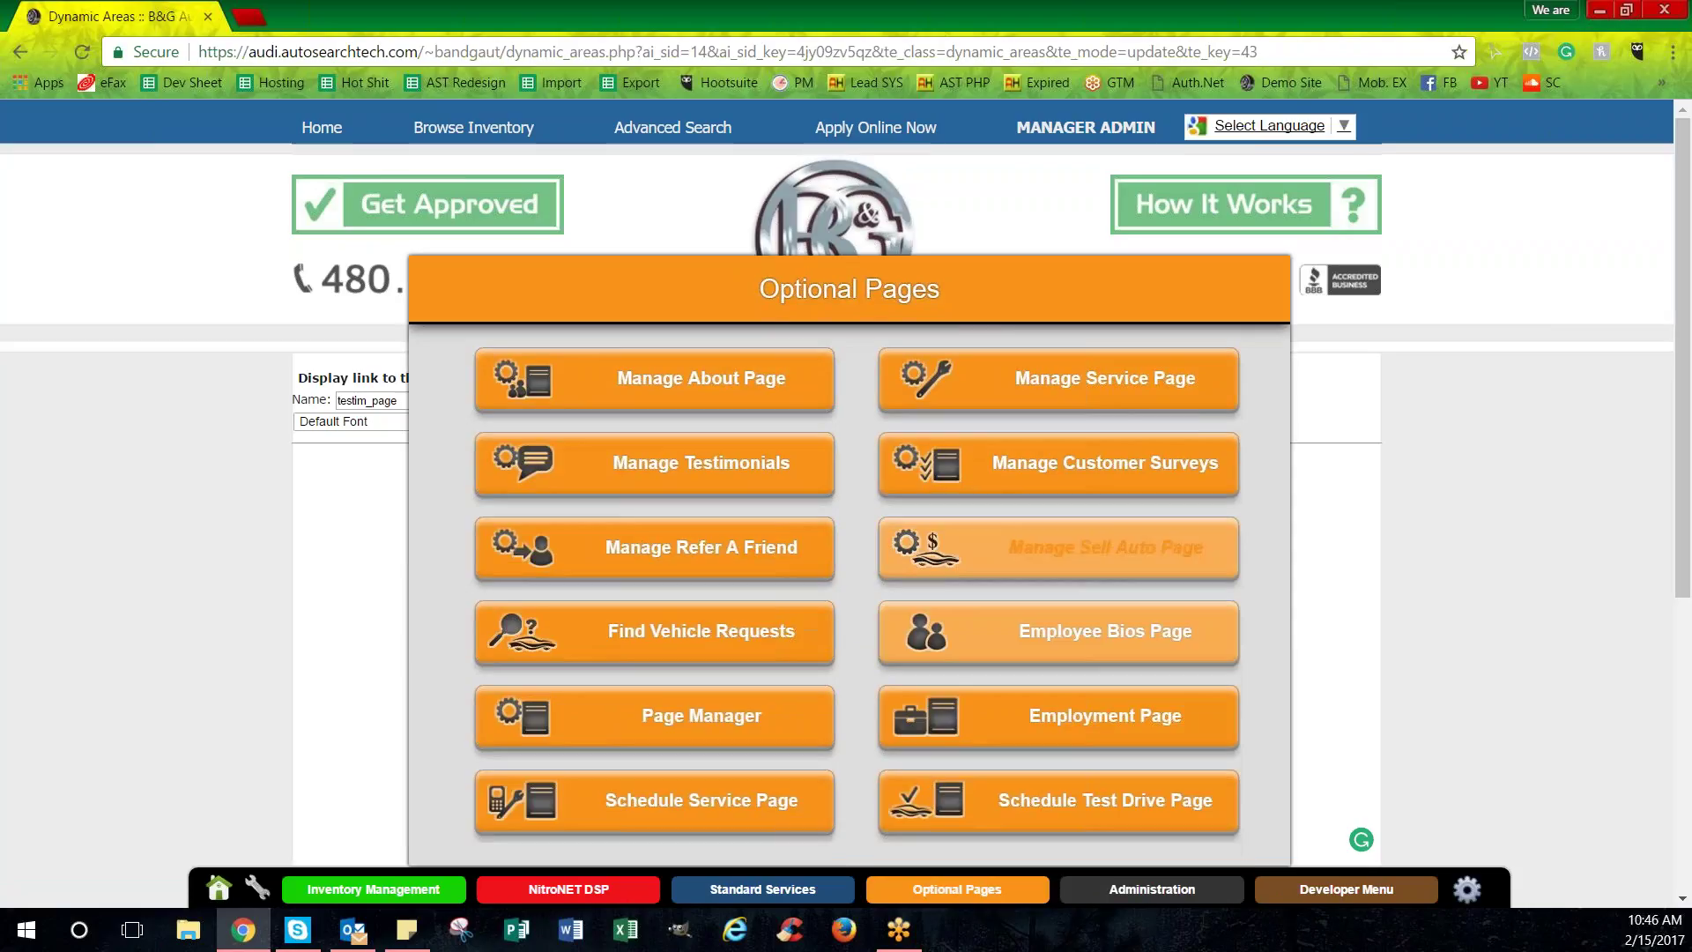
left_click(1084, 463)
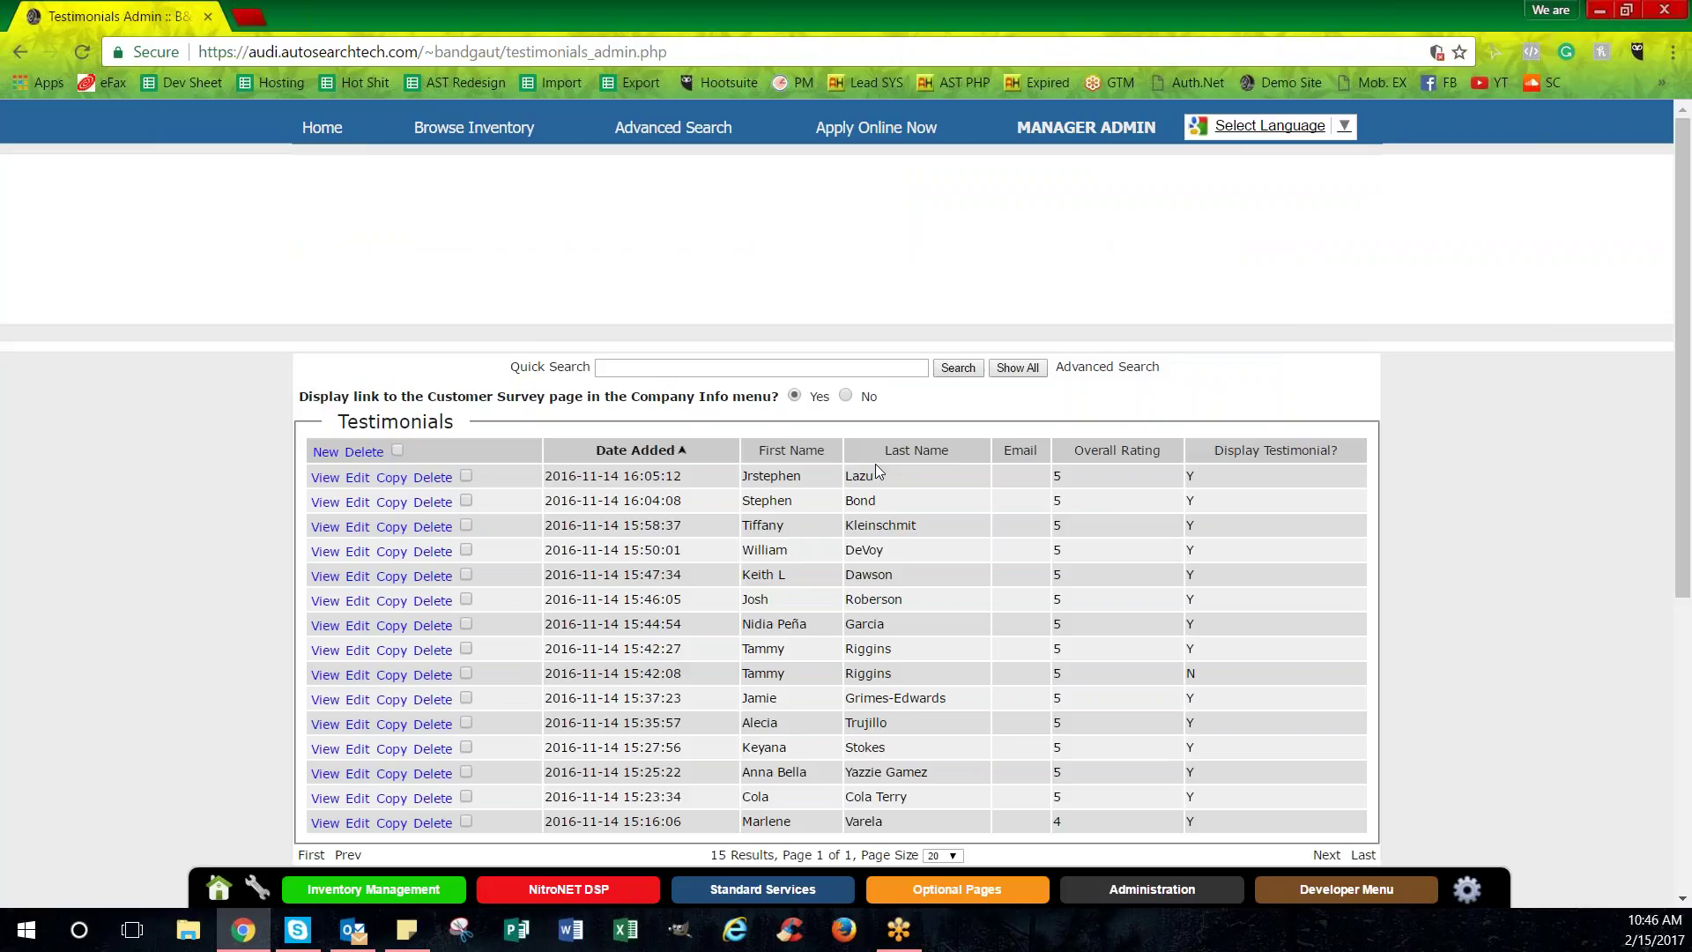
scroll(875, 464, "down", 2)
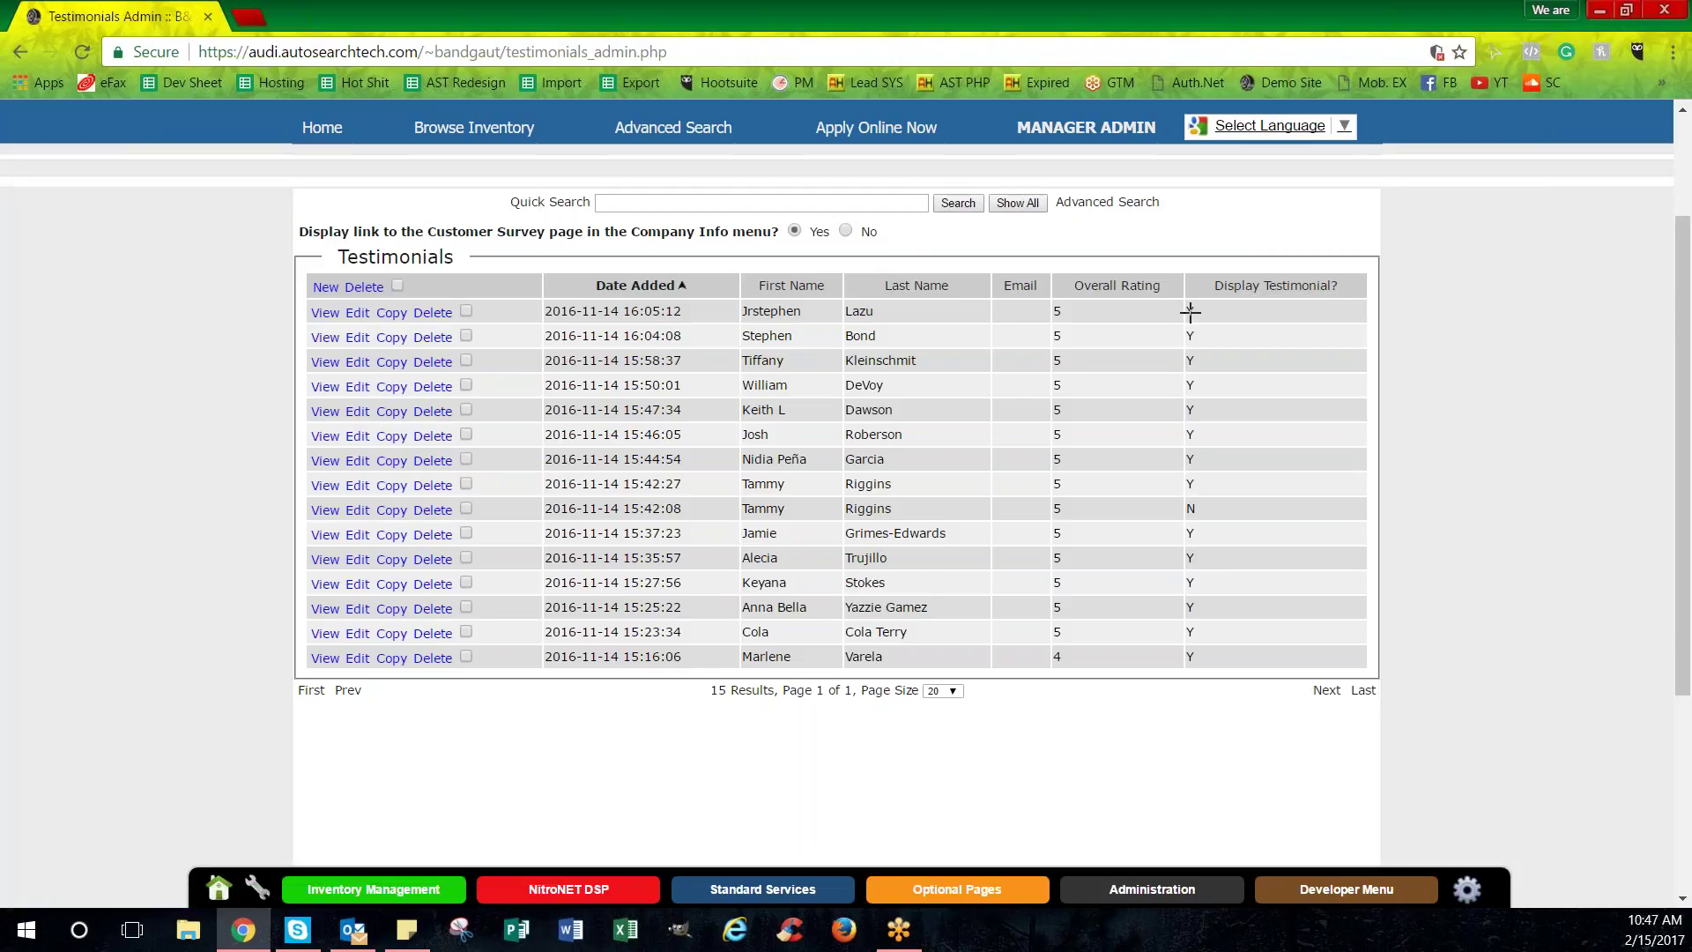
Save the first testimonial's Display Testimonial setting as Y.
left_click(1189, 312)
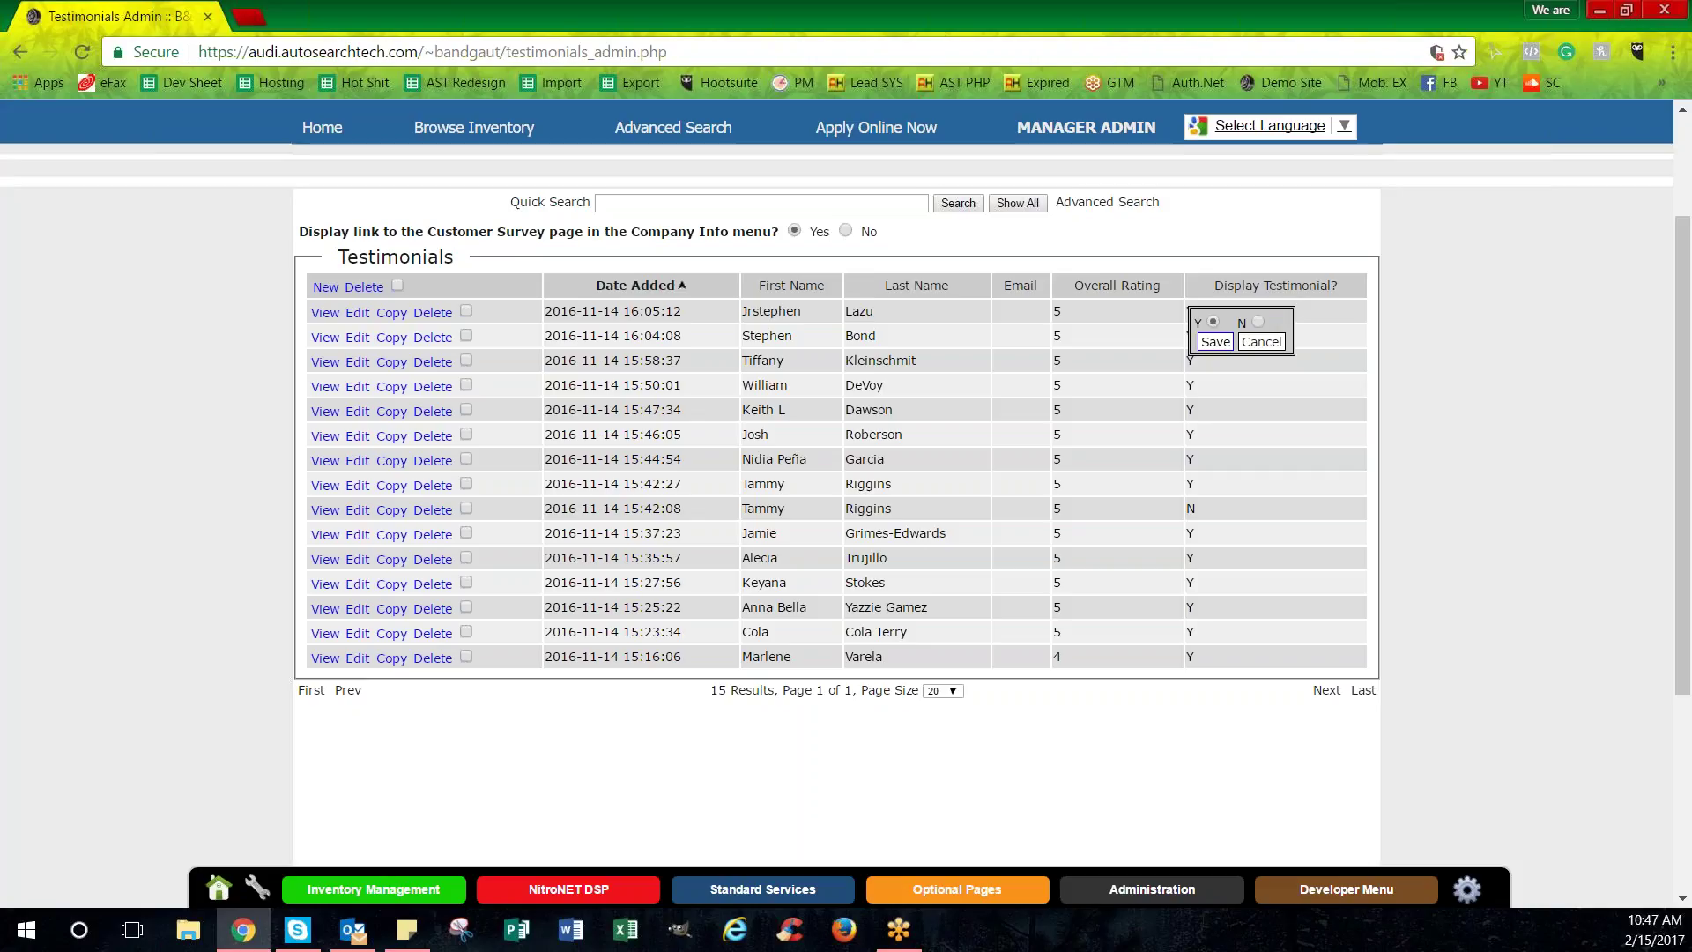
left_click(1215, 343)
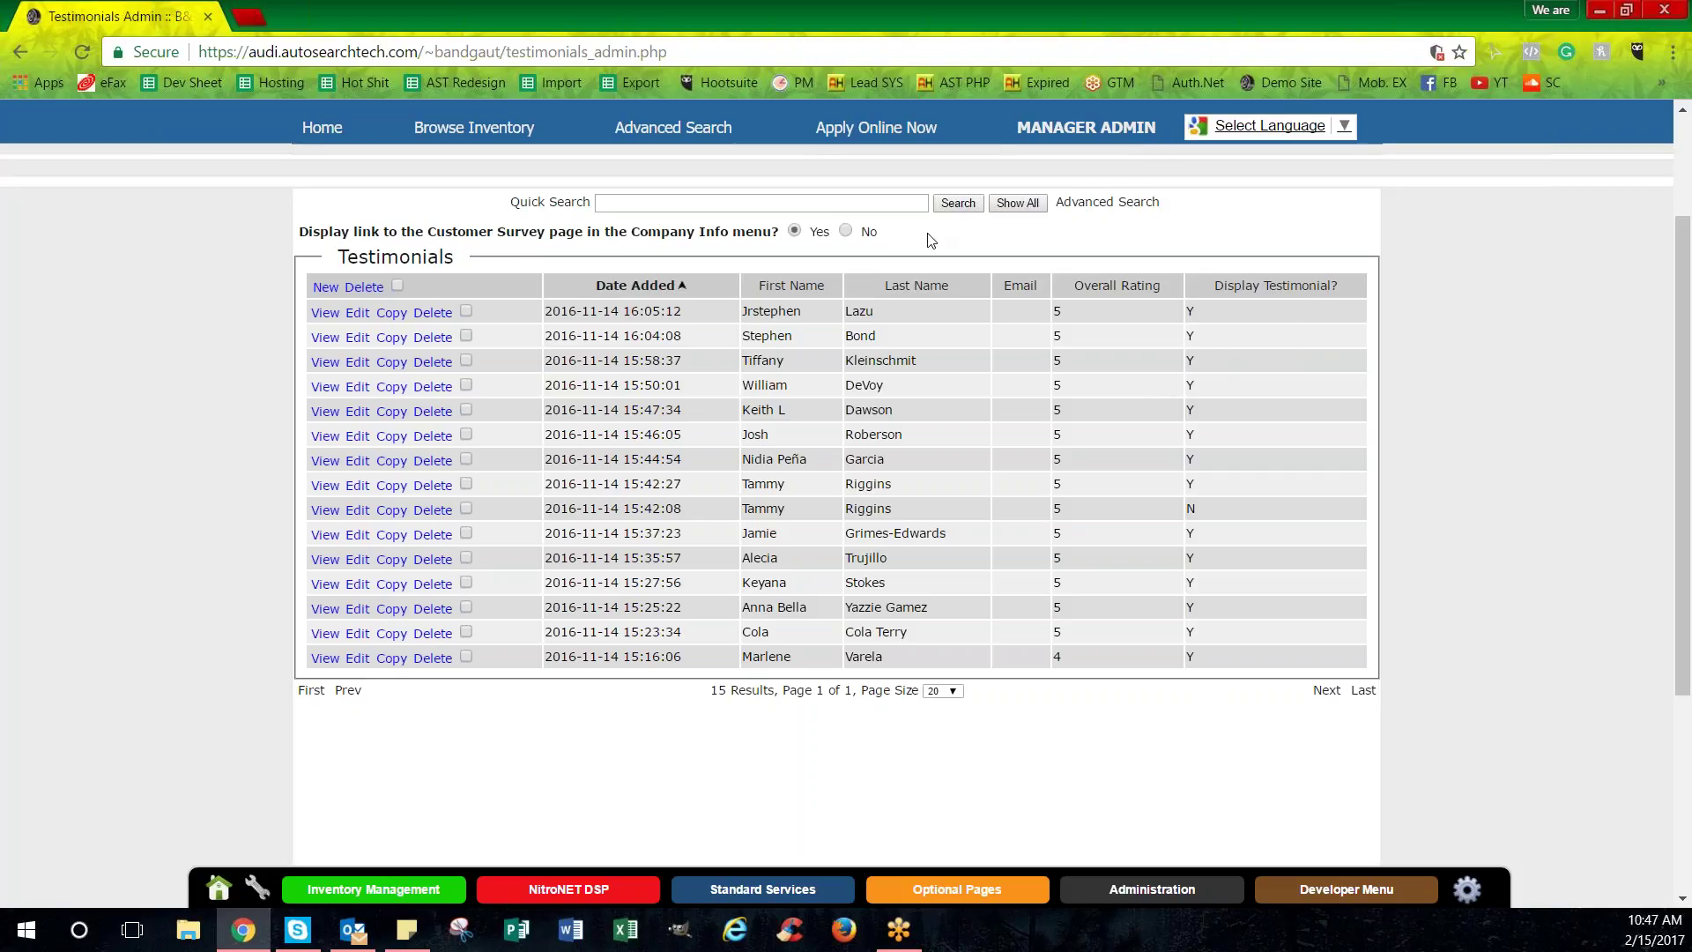
mouse_move(1085, 127)
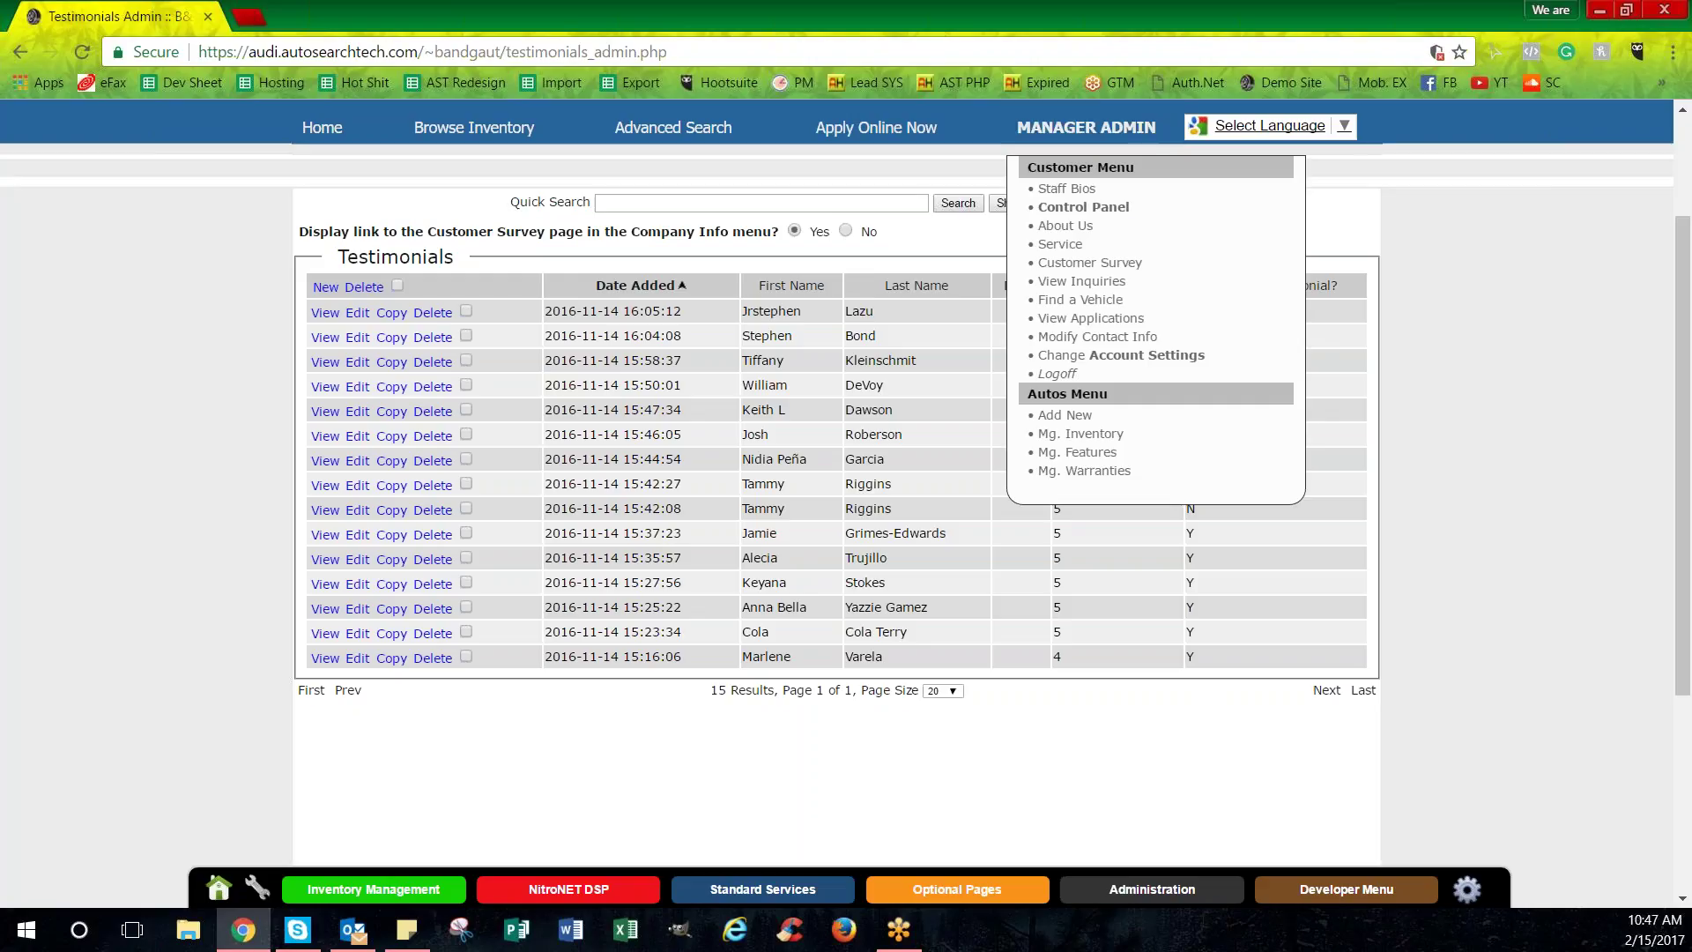
View the Optional Pages and Administration functions and open Batch Process VIN List.
left_click(972, 892)
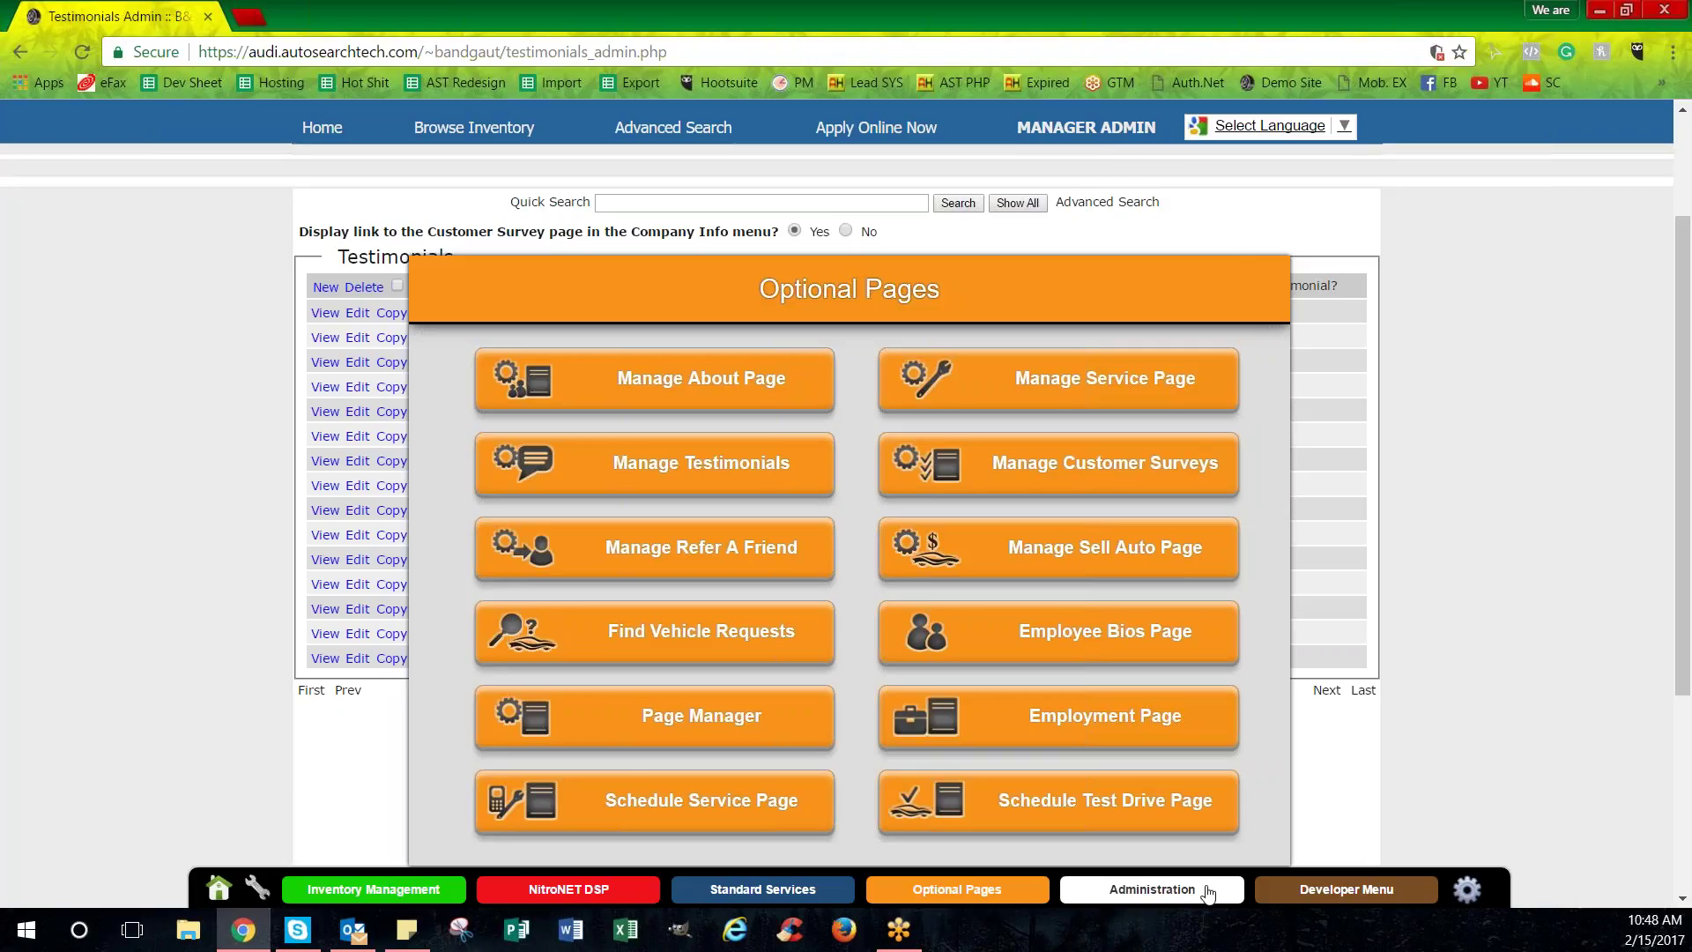
left_click(1146, 890)
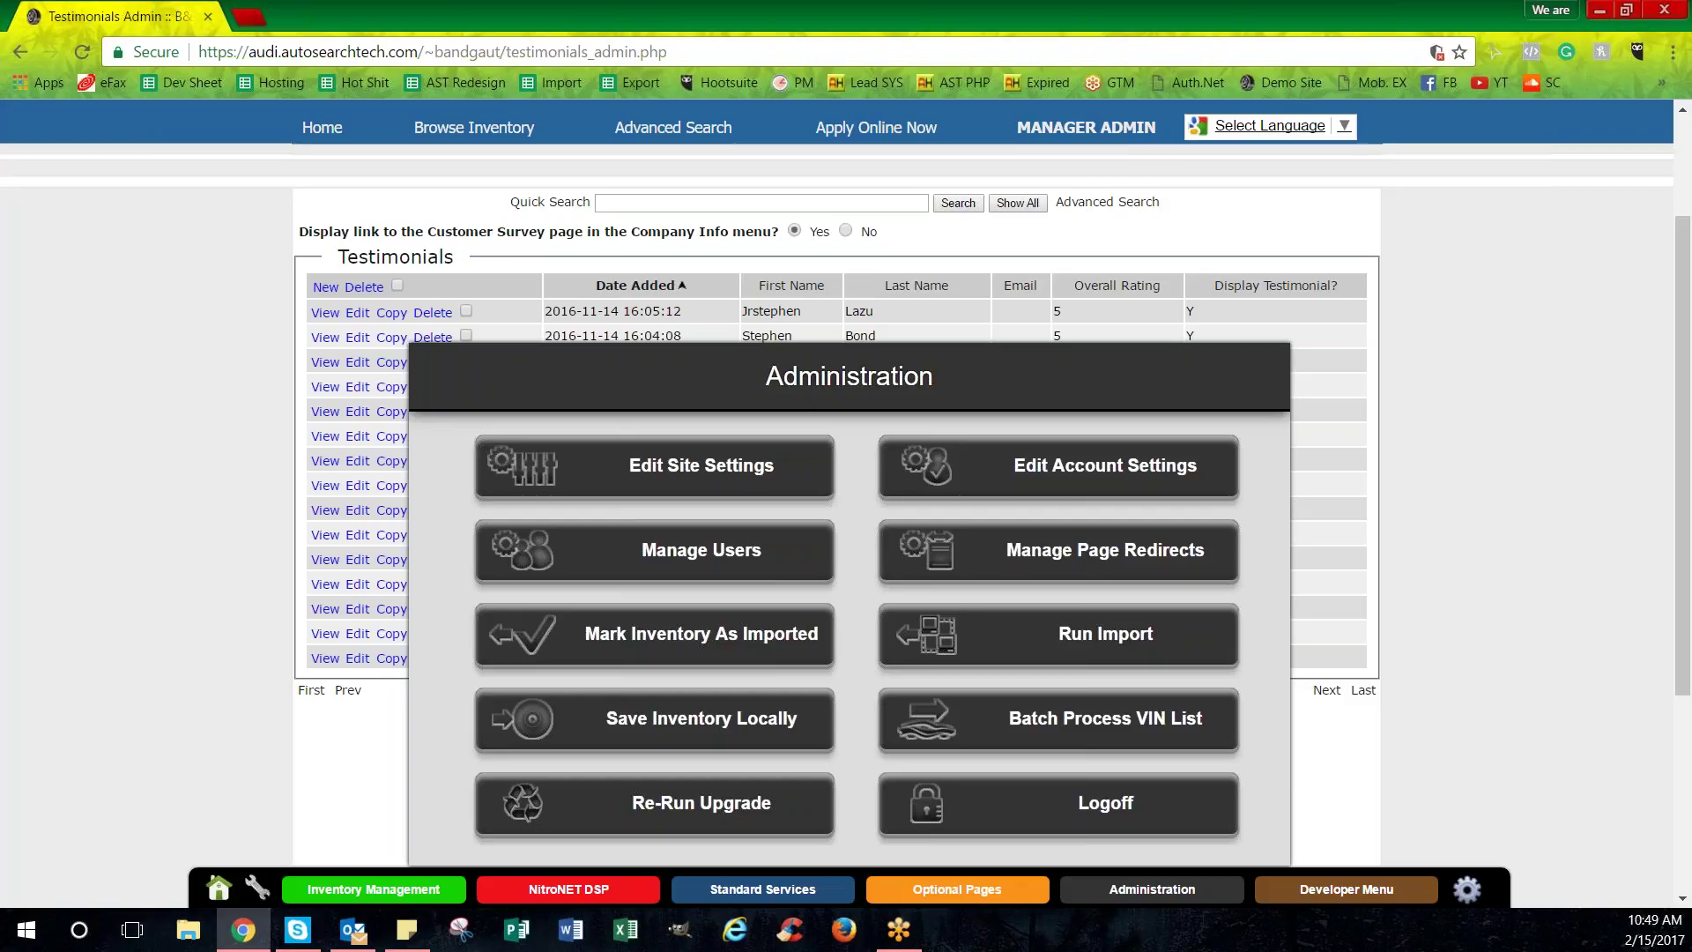
left_click(1125, 733)
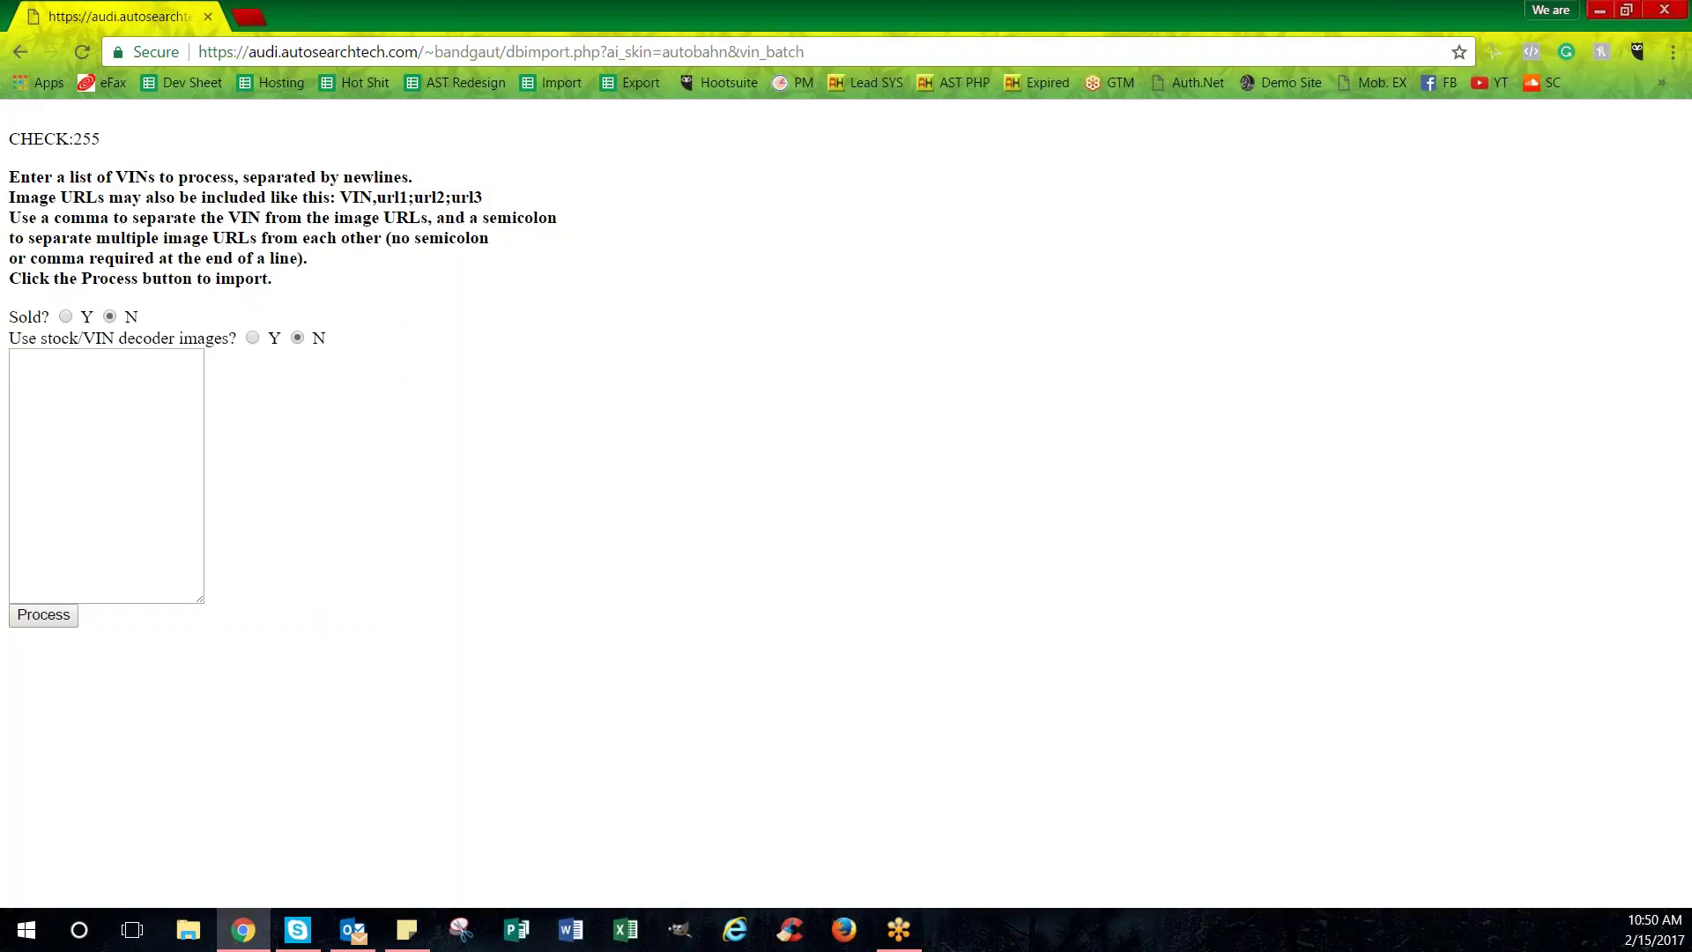
Set Sold to Y for the batch VIN import and place the cursor in the empty VIN list.
left_click(123, 388)
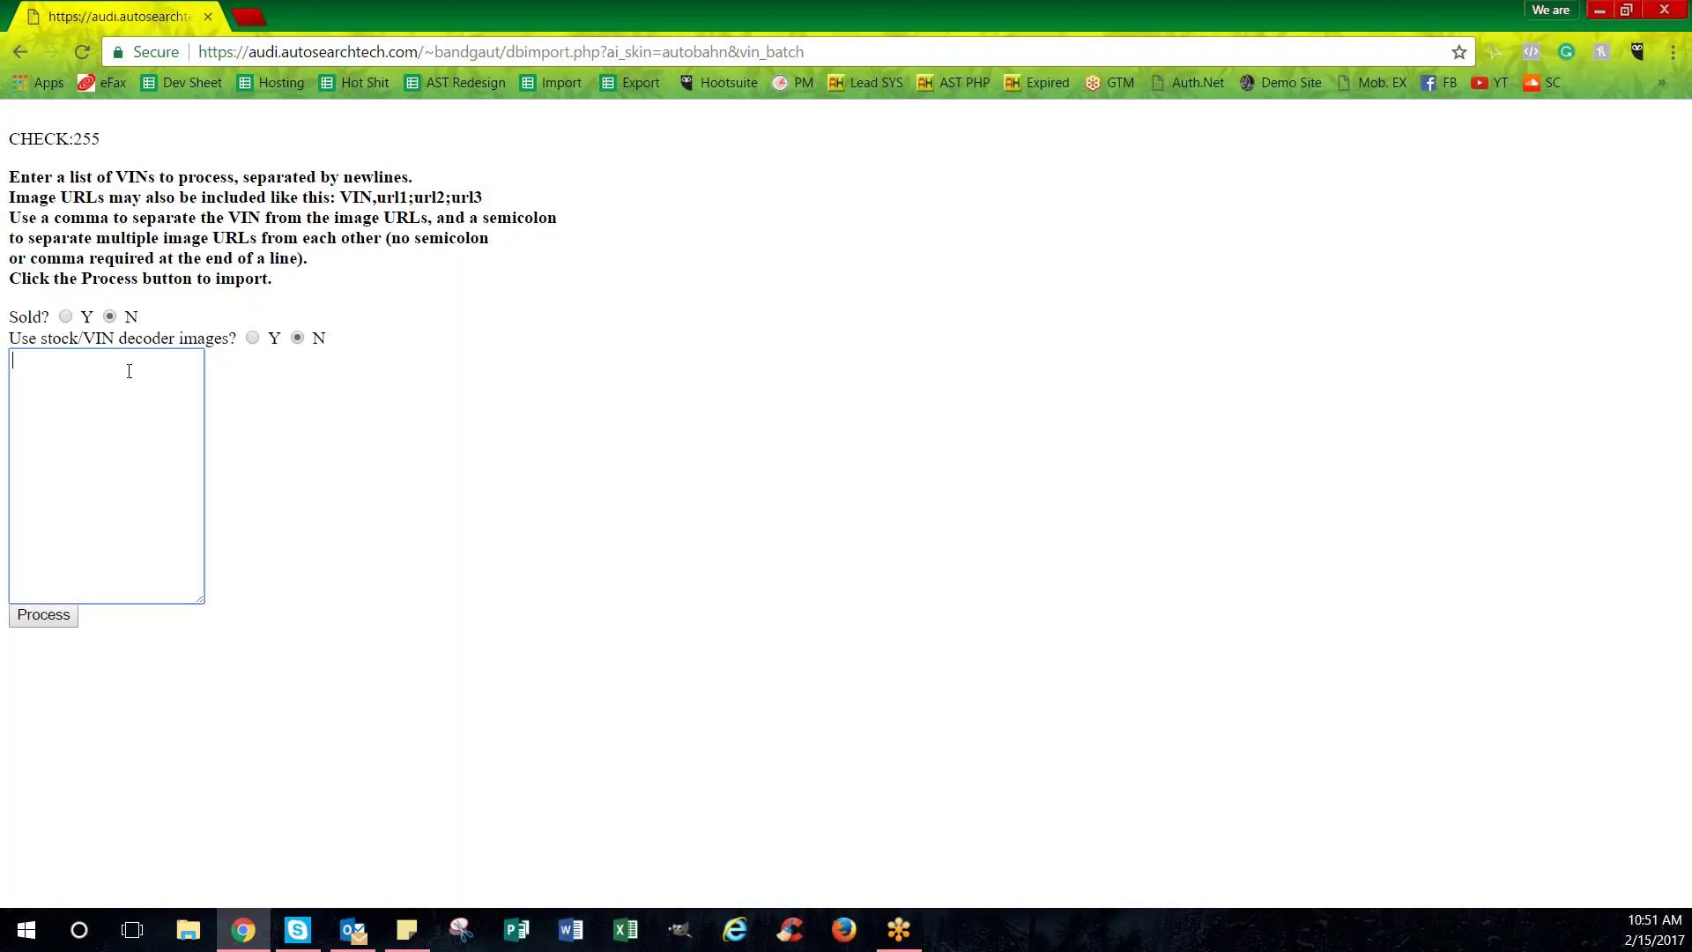
left_click(65, 316)
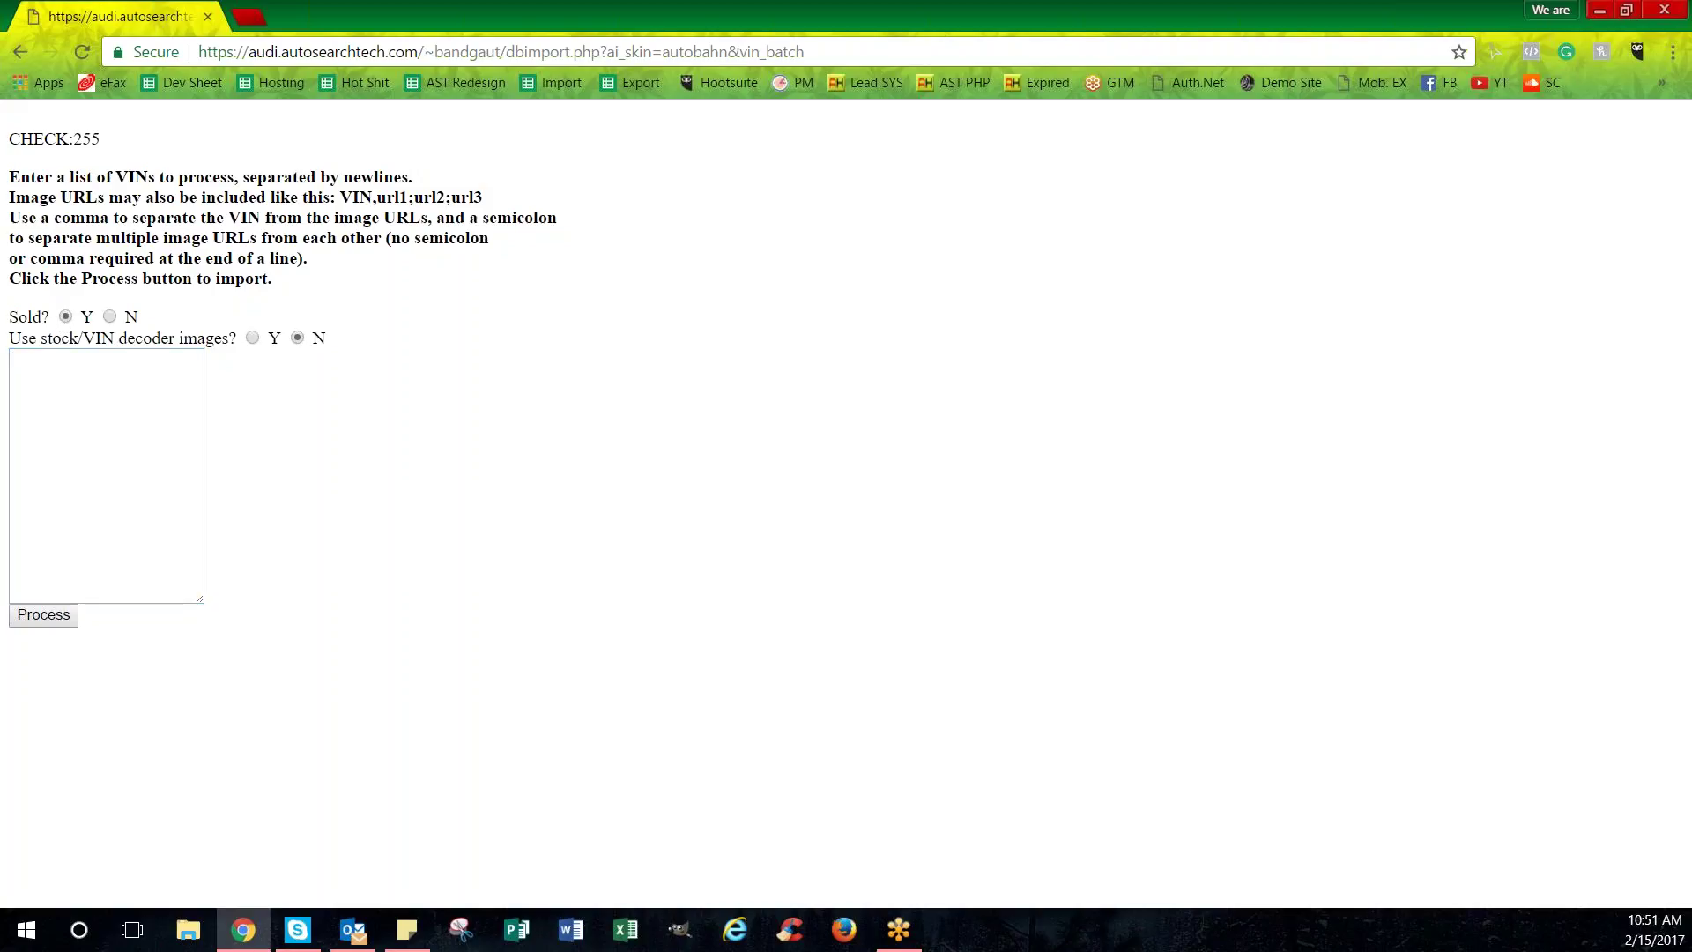
double_click(44, 317)
left_click(76, 372)
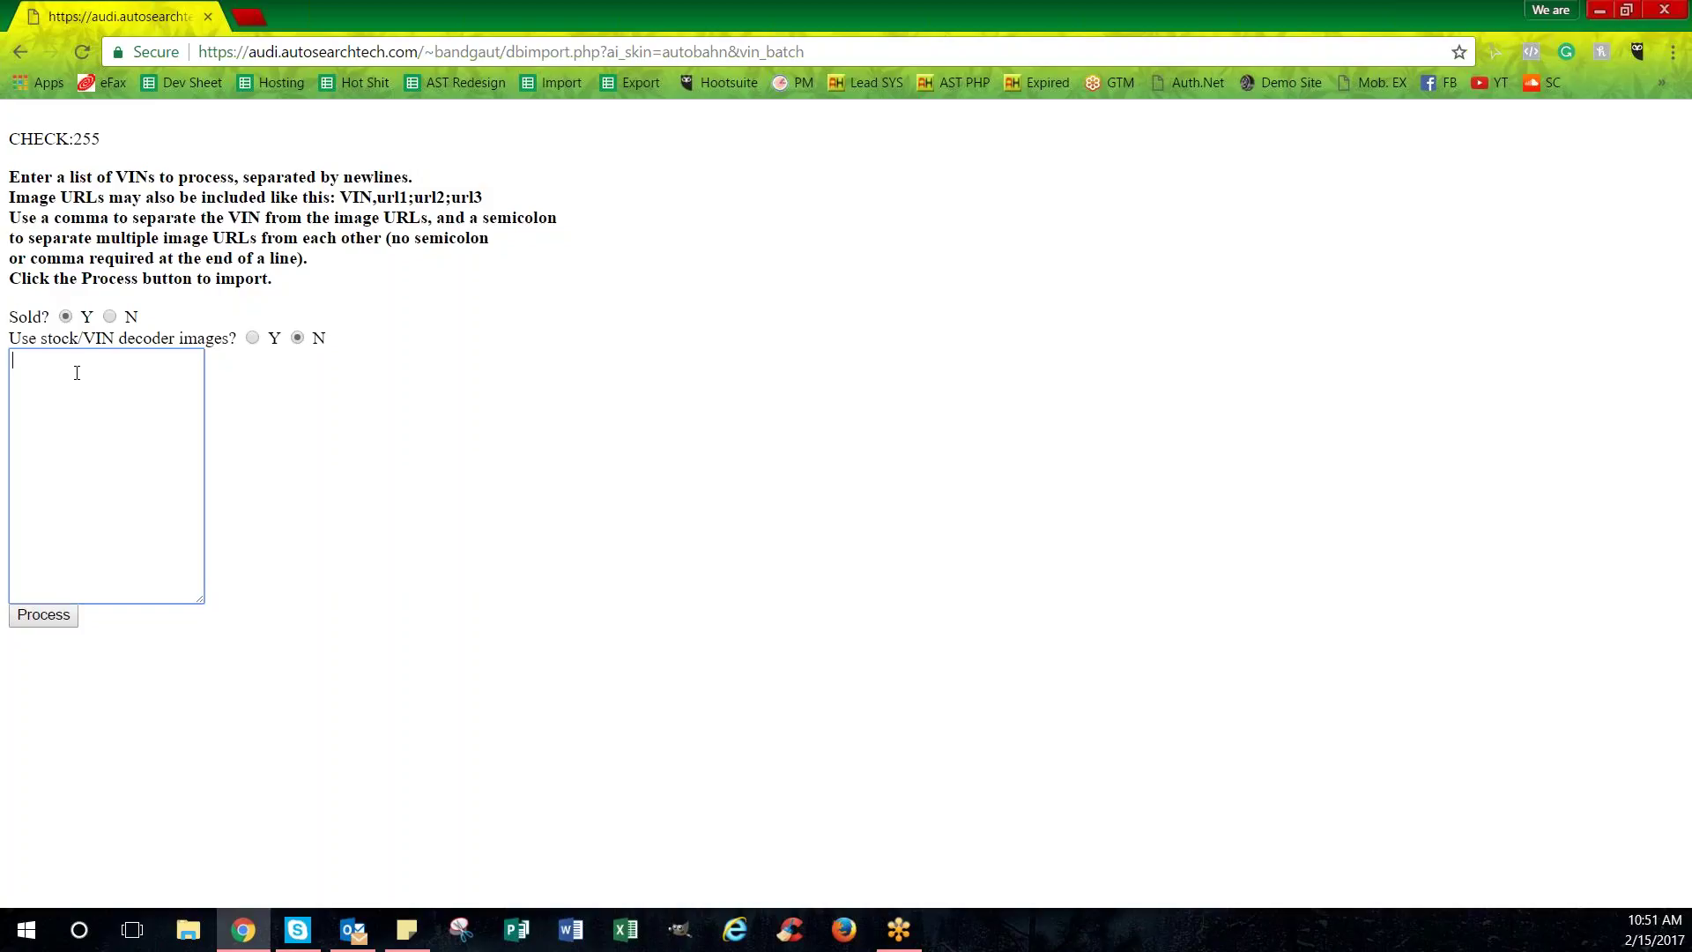
Enter three placeholder lines in the VIN list: "jdshfaljksdhflkjas", "jalkdjfasfjkas;dlfjk" and "jlkajdsklfja;slkdfja;".
type("jdshfaljksdhflkjas")
key("Return")
type("jalkdjfasfjkas;dlfjk")
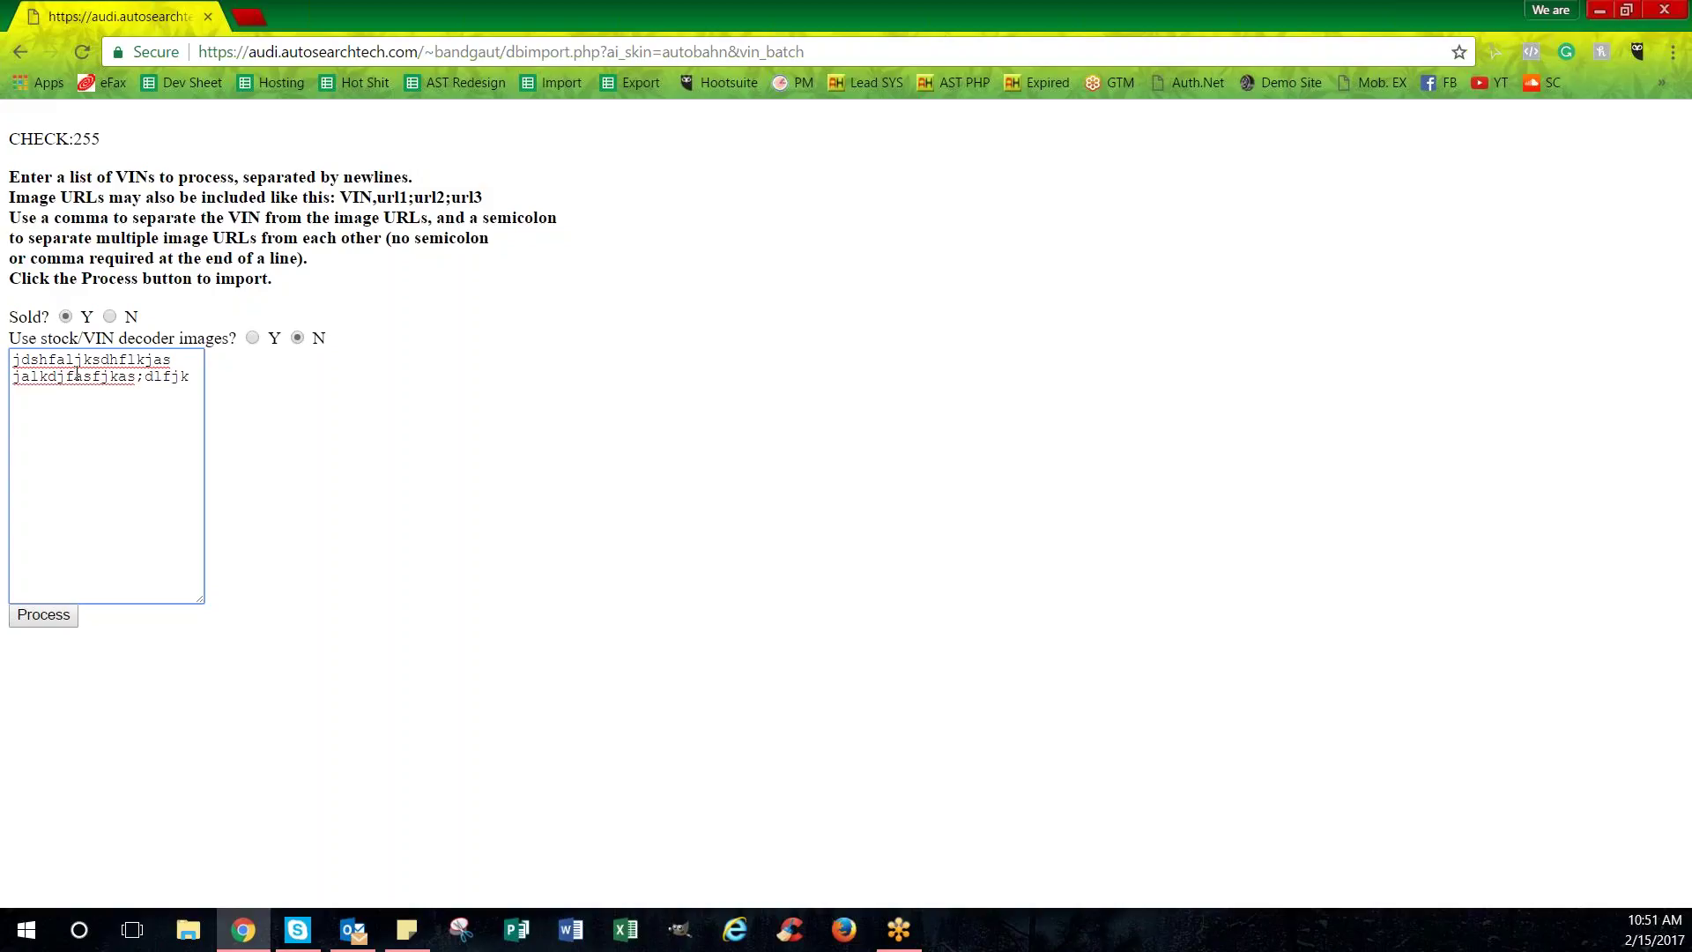
key("Return")
type("jlkajdsklfja;slkdfja;")
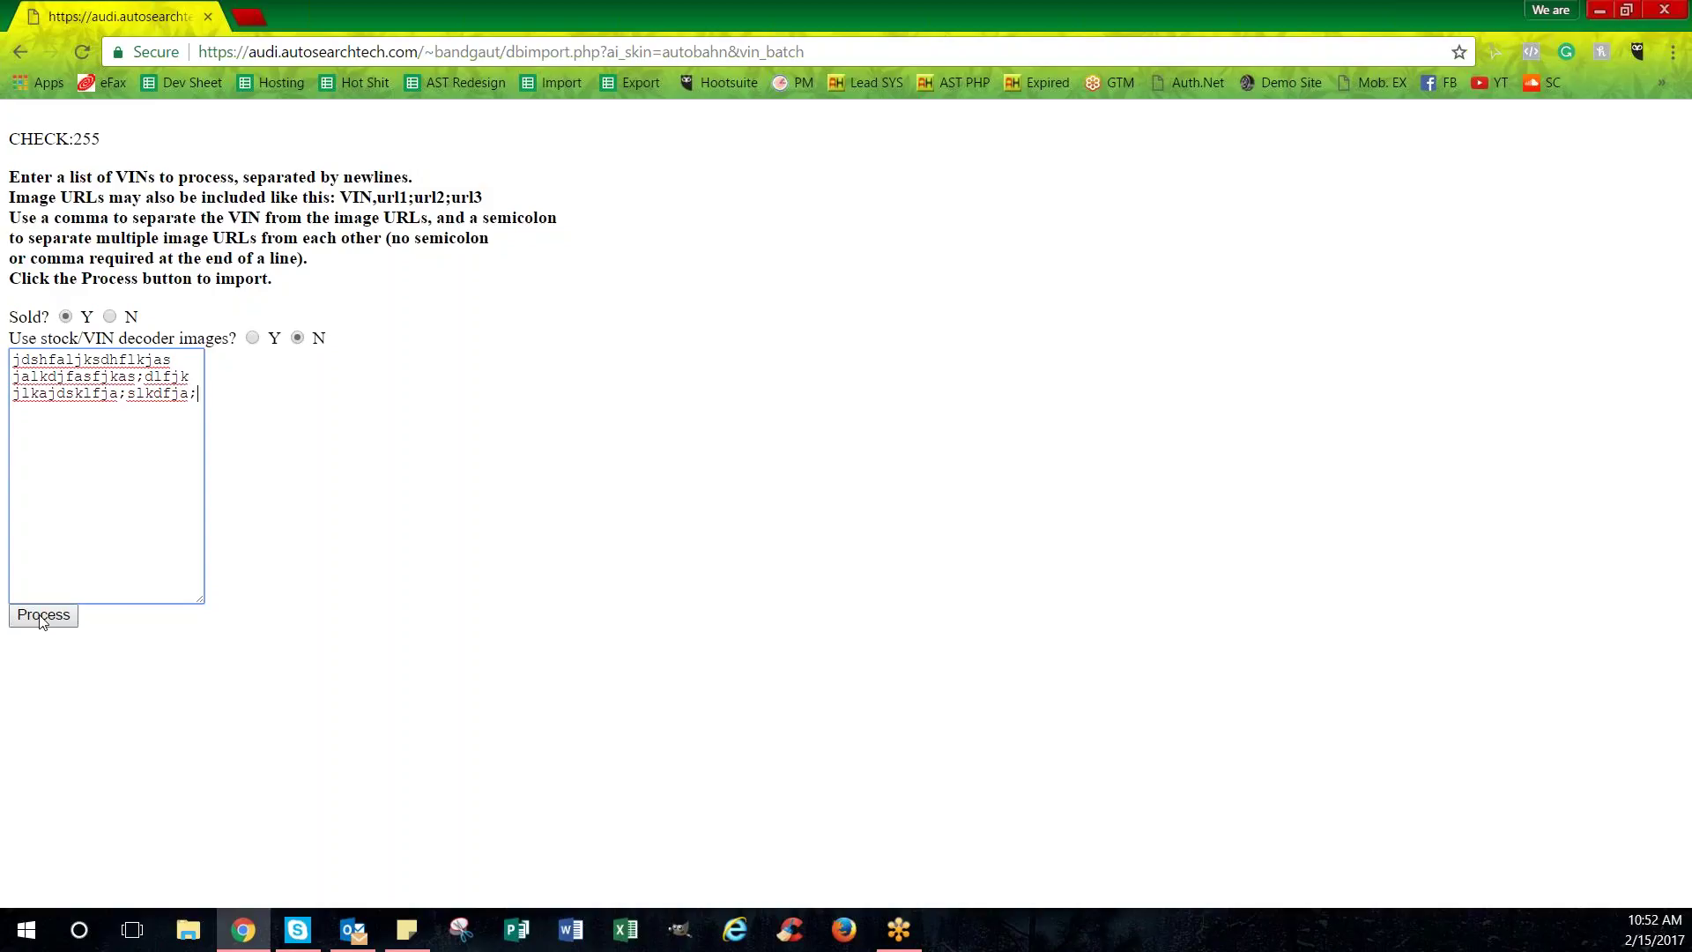
left_click(20, 55)
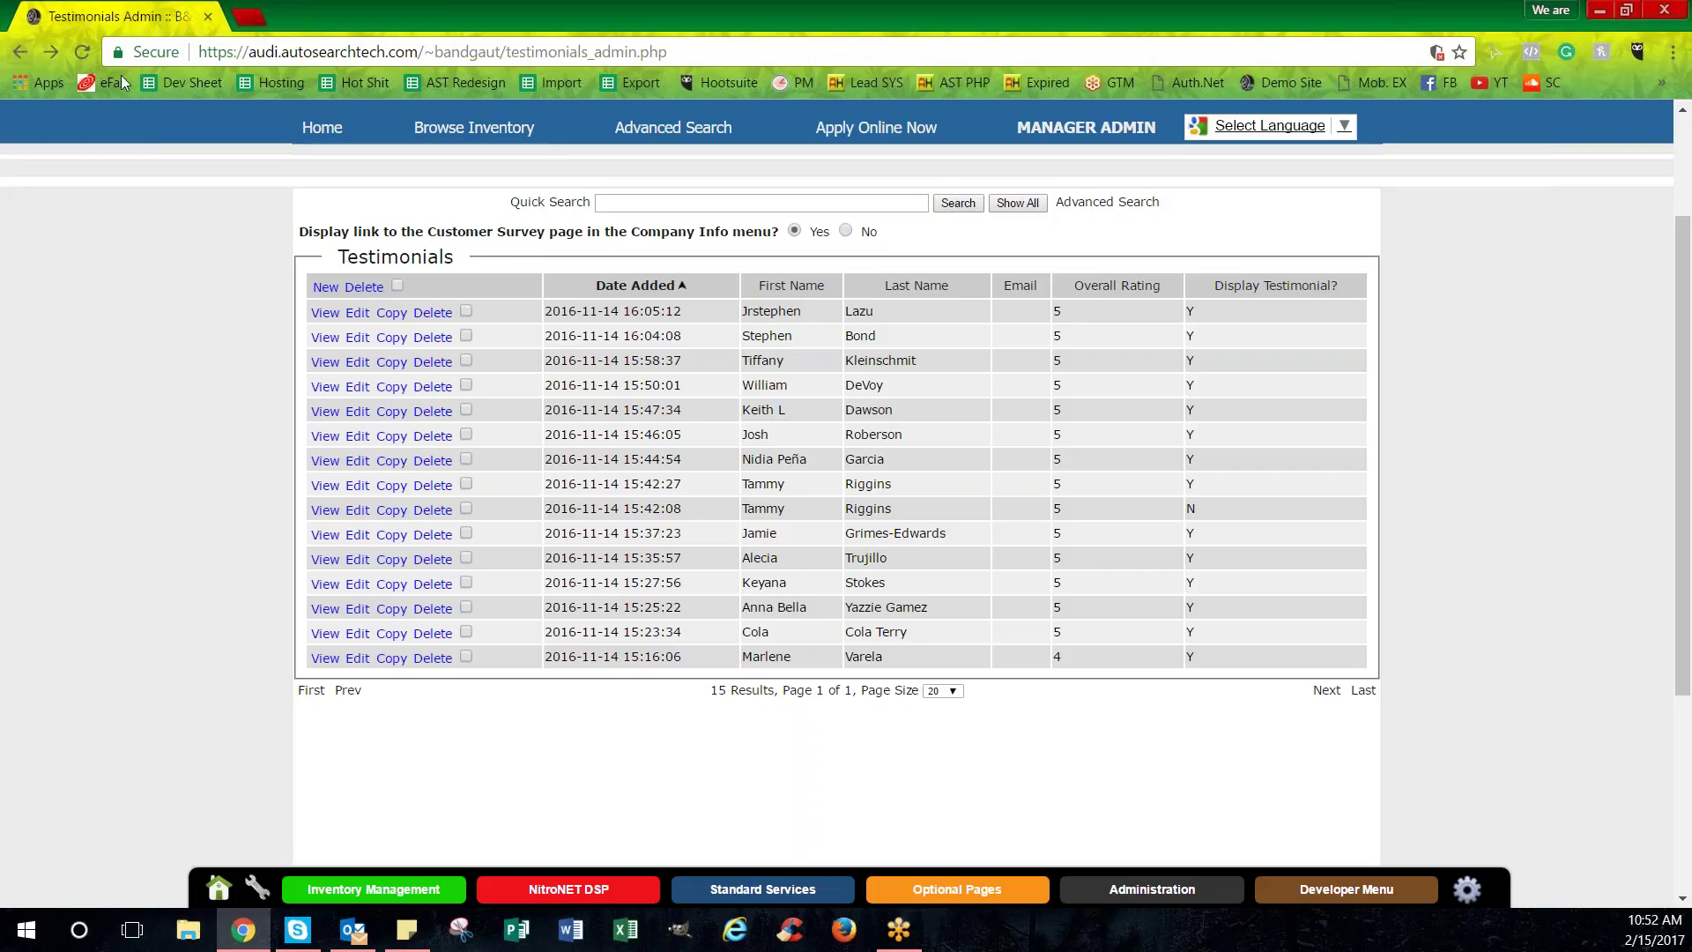
left_click(1194, 507)
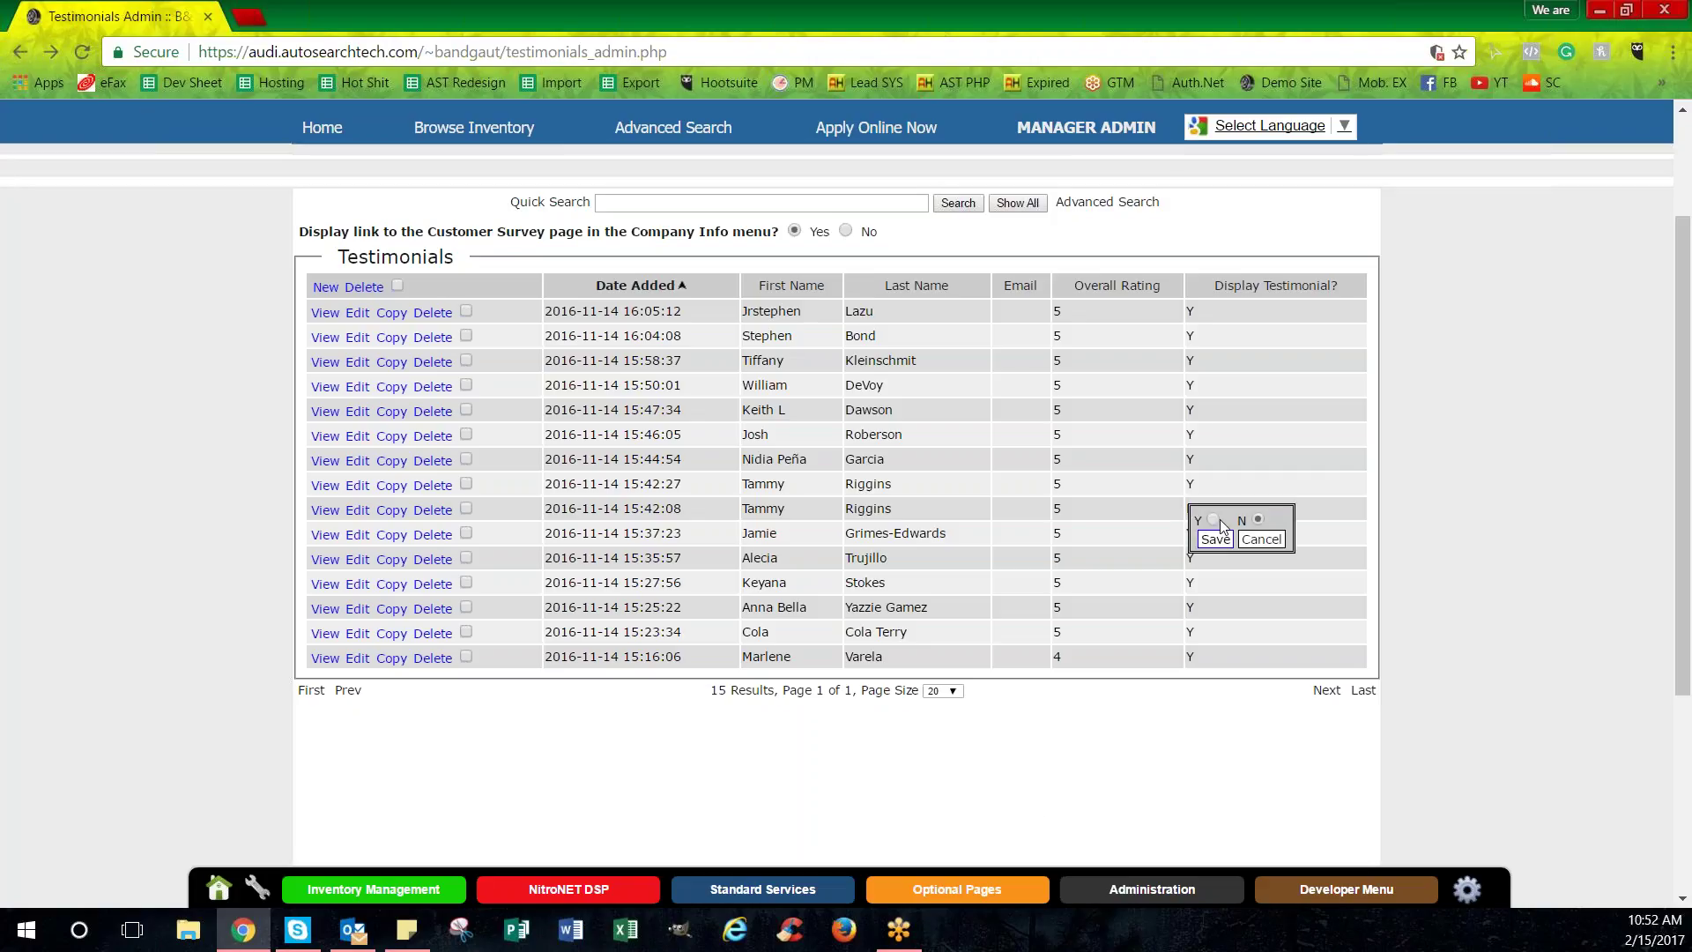
left_click(1214, 541)
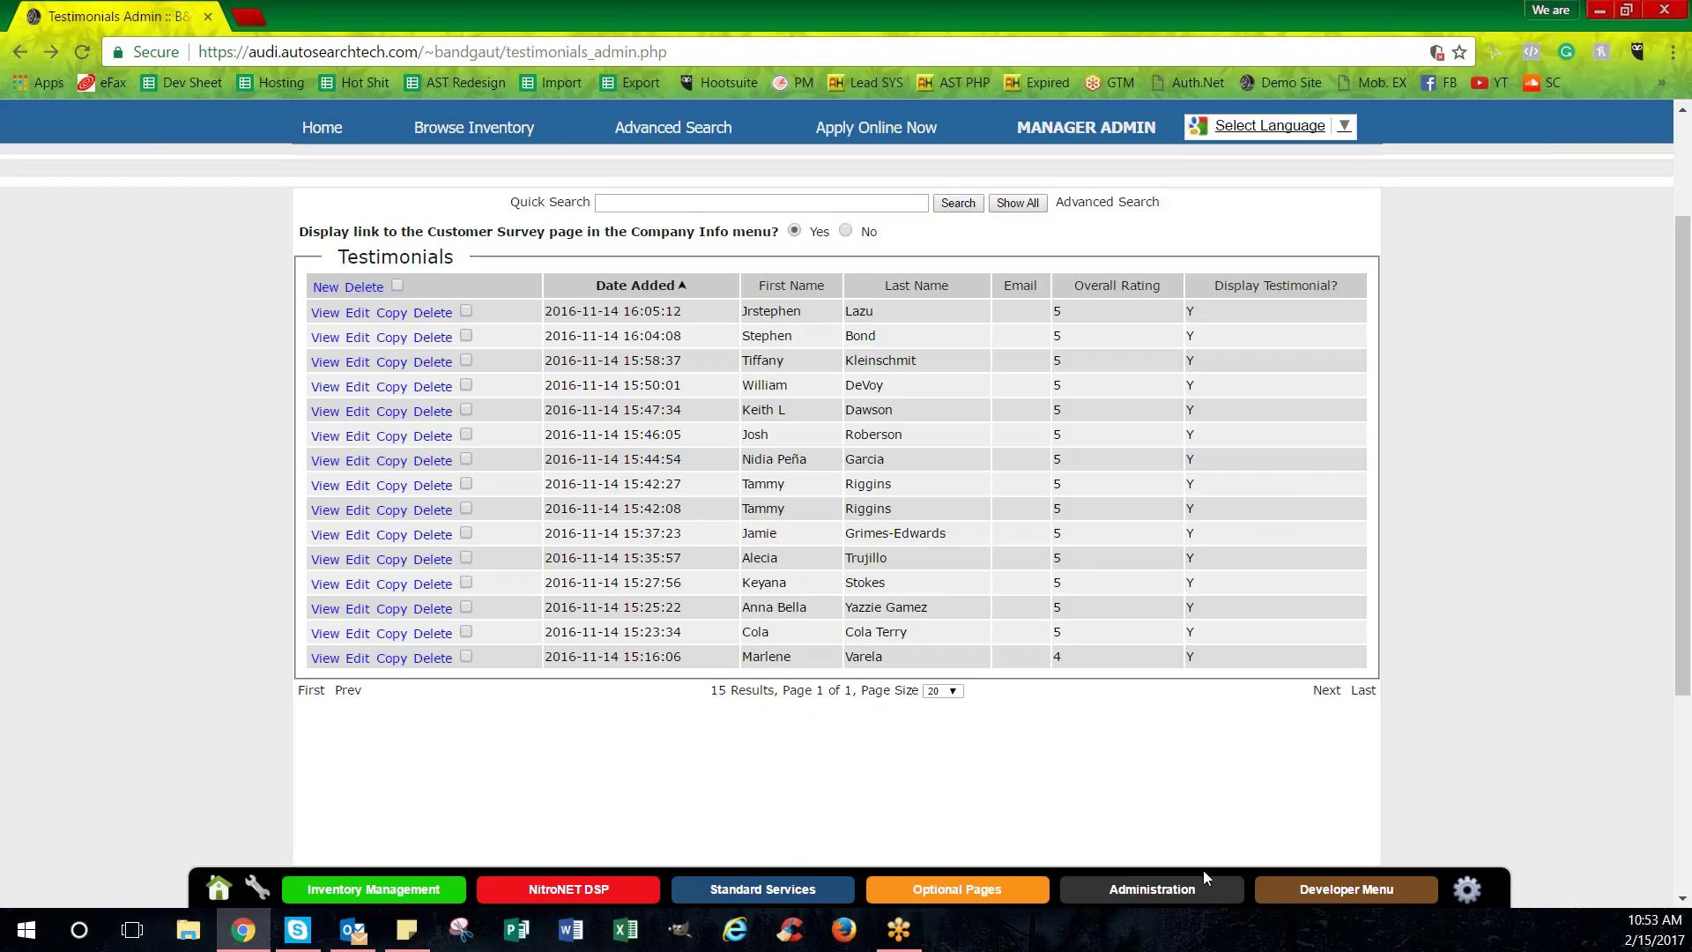
Open the Manage Users page from the Administration functions.
left_click(1141, 897)
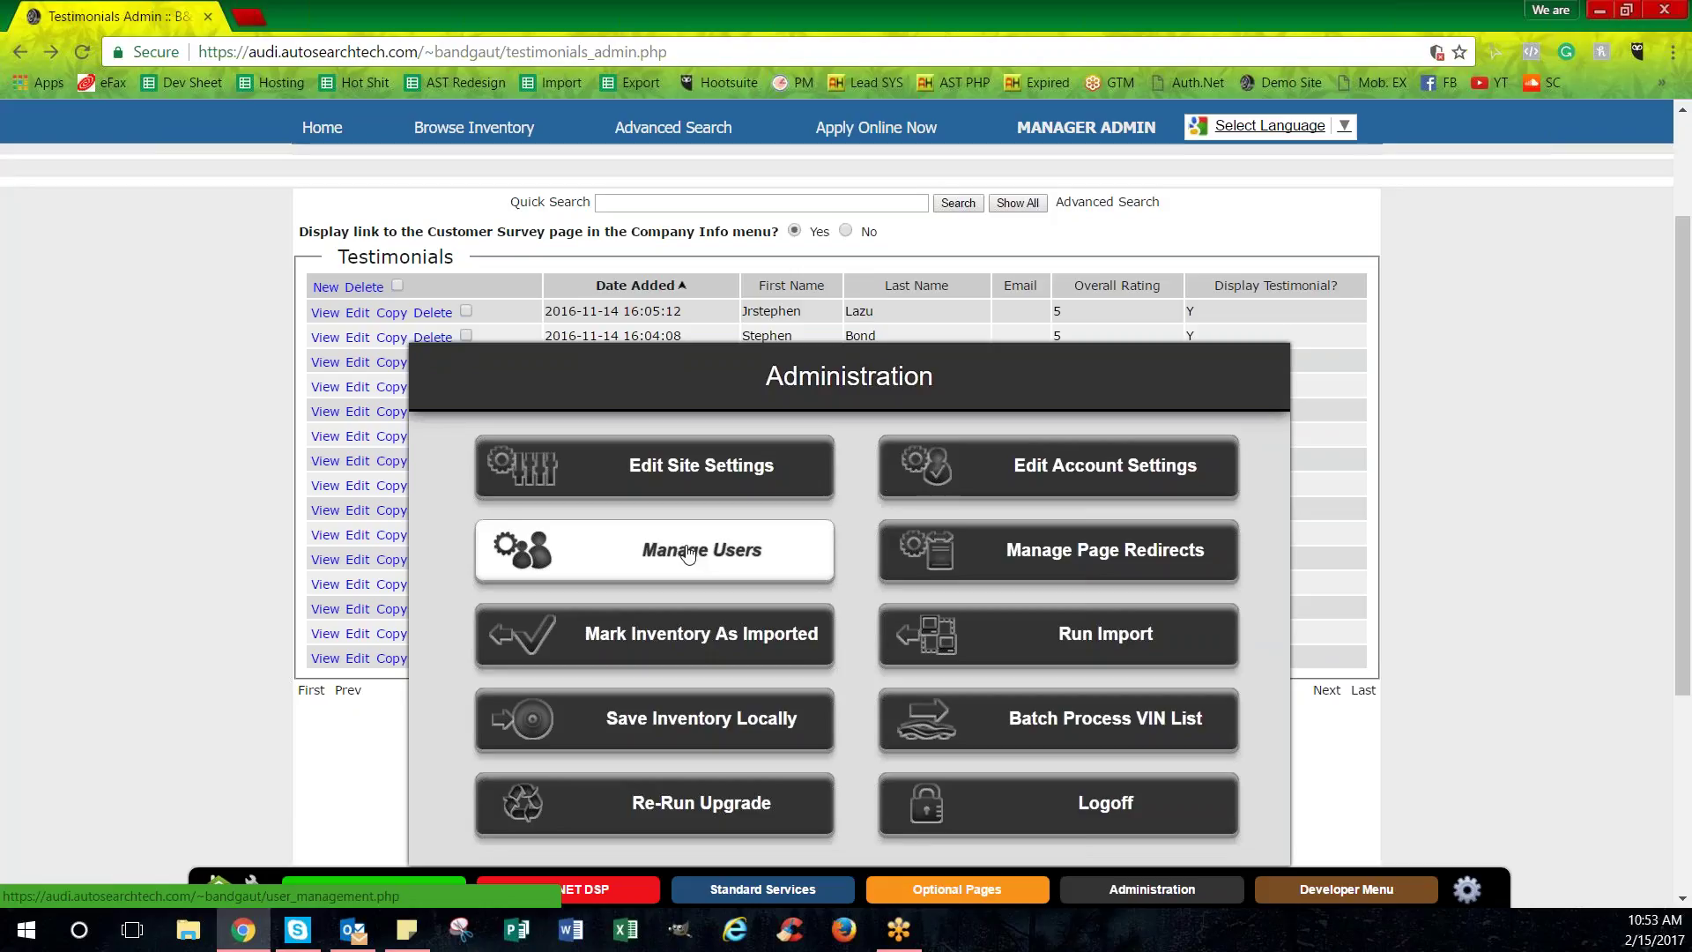
left_click(688, 553)
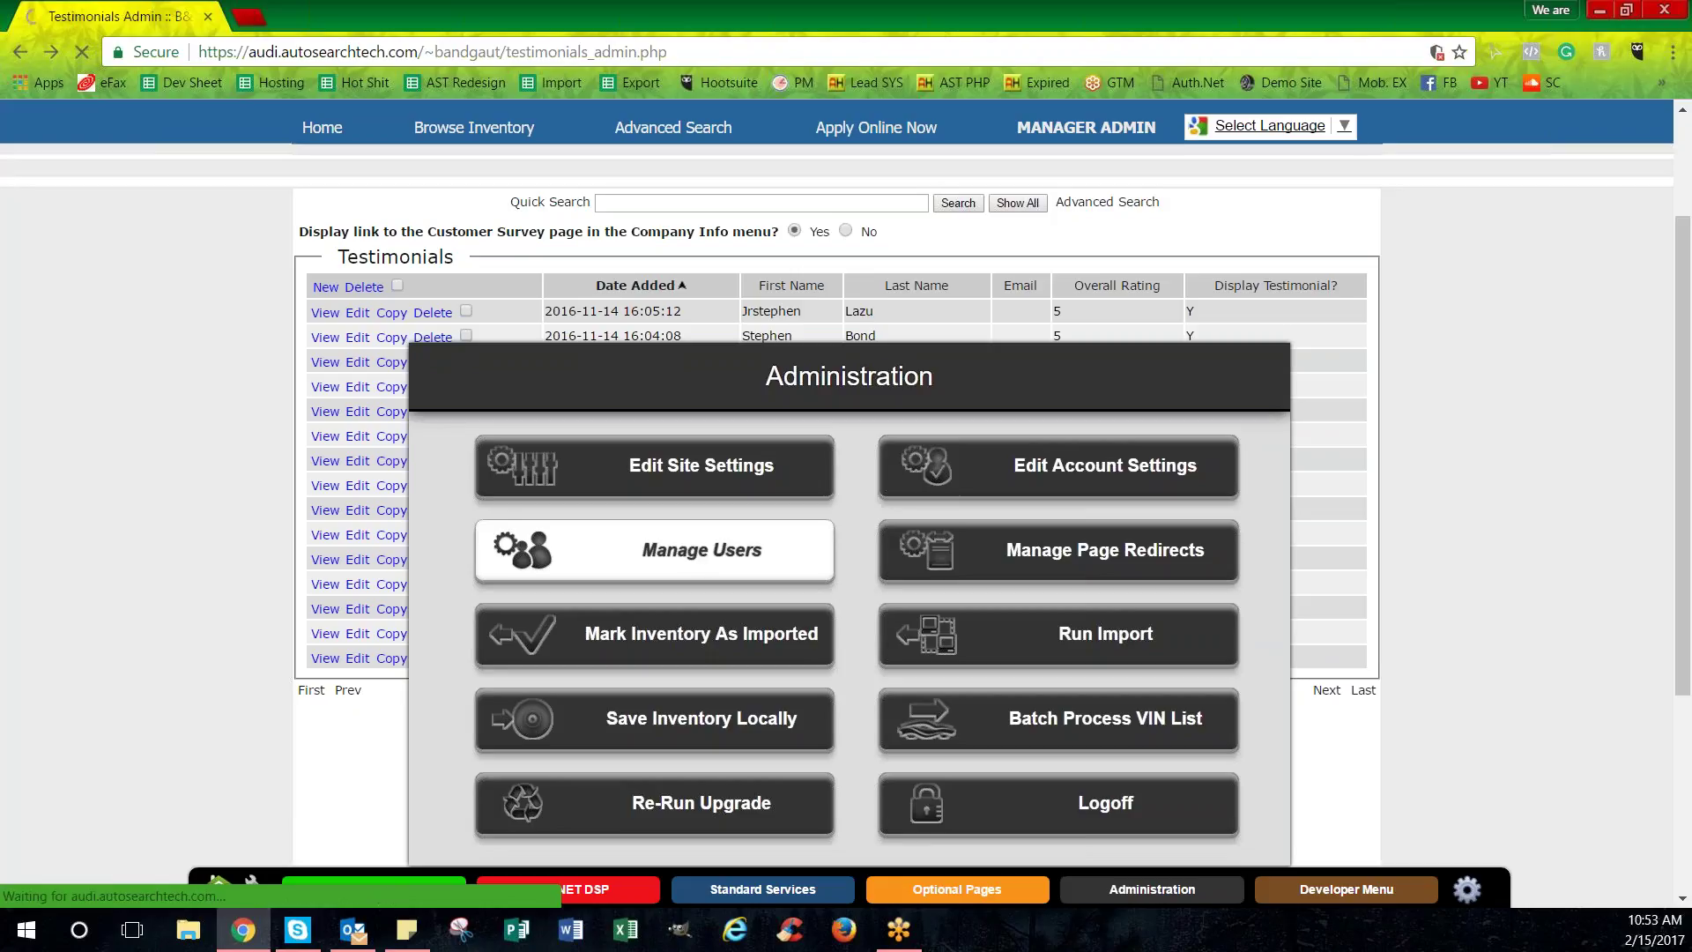